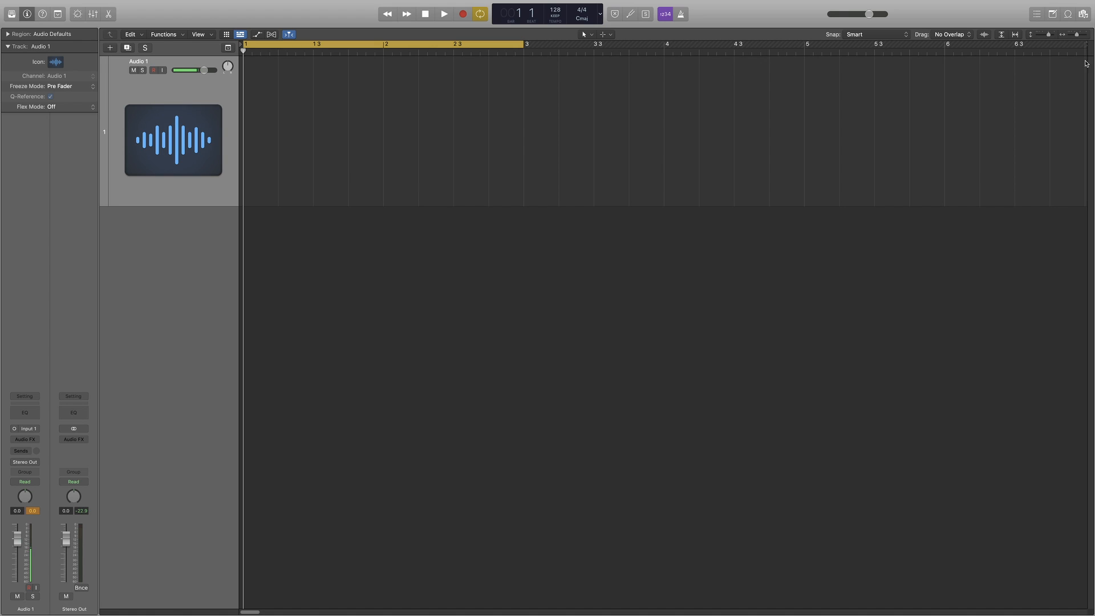
Show the Apple Loops browser beside the tracks area.
left_click(1069, 15)
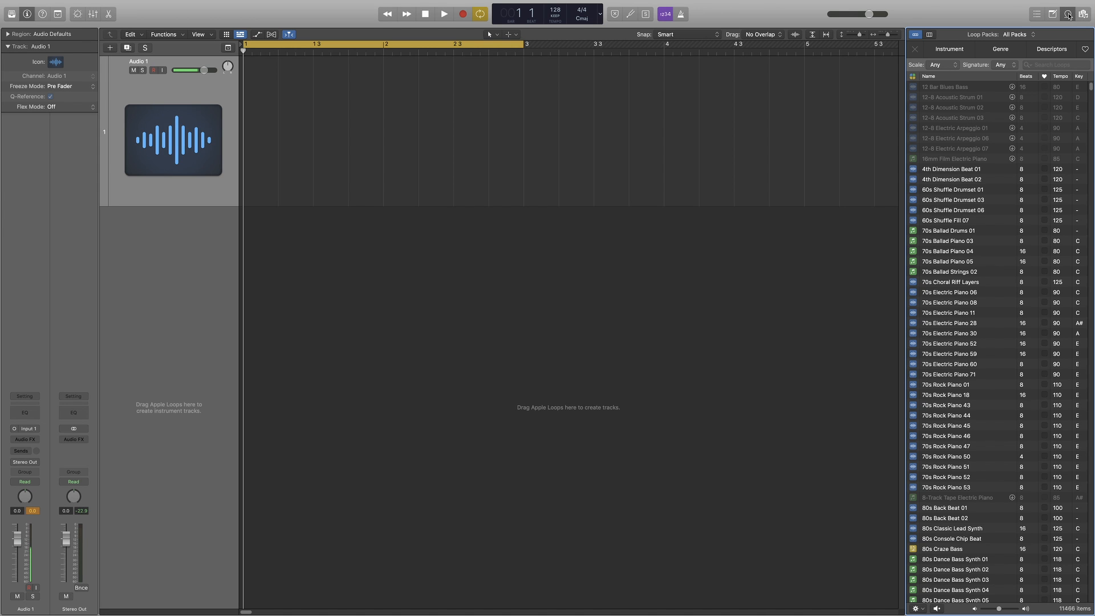
left_click(1069, 15)
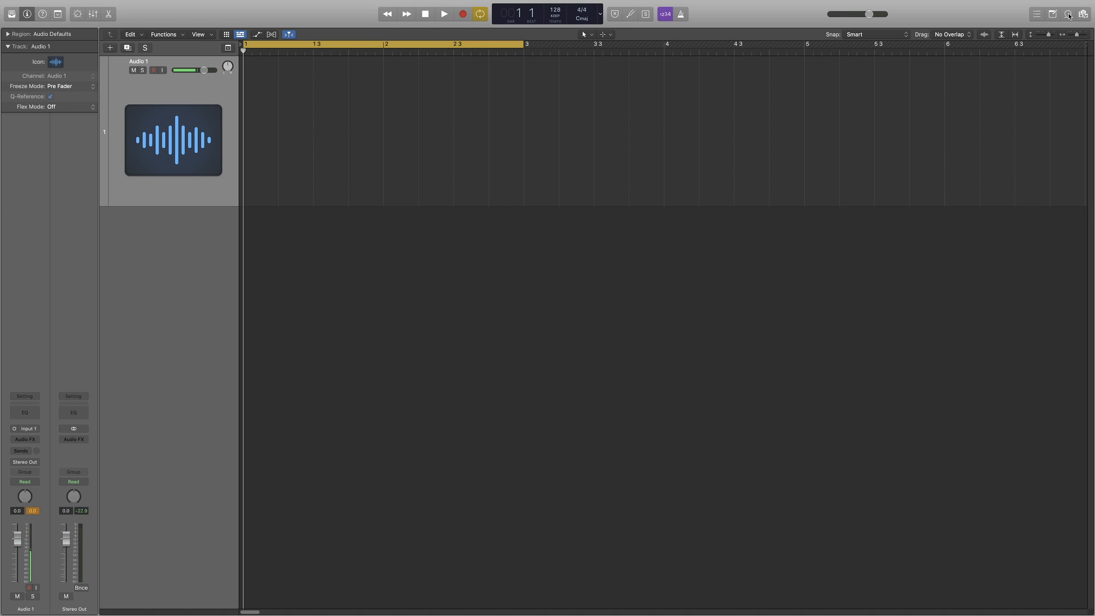
left_click(1069, 14)
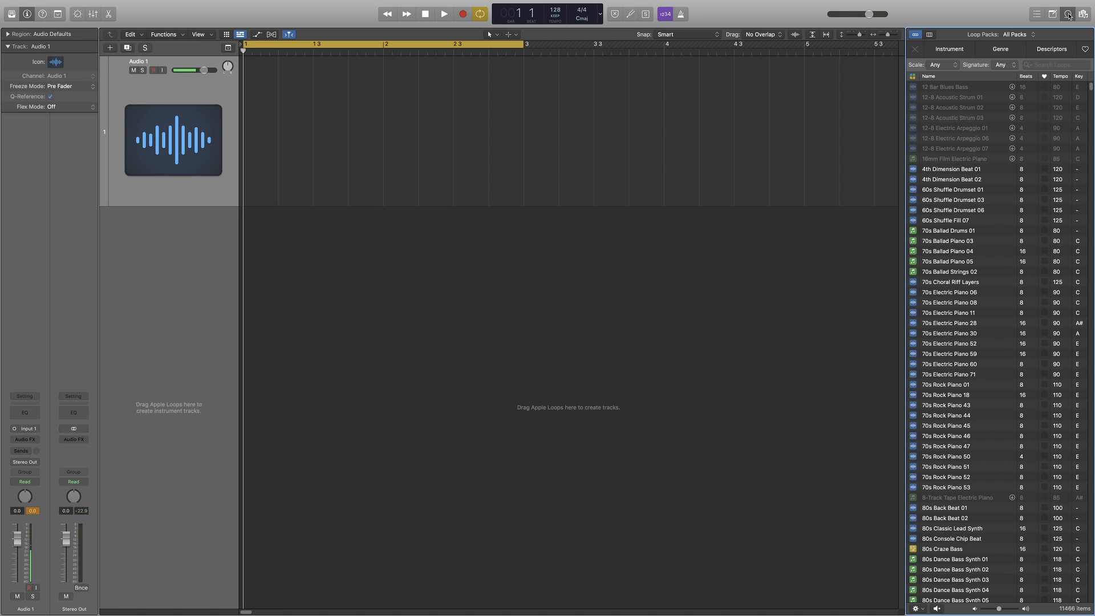
left_click(1069, 15)
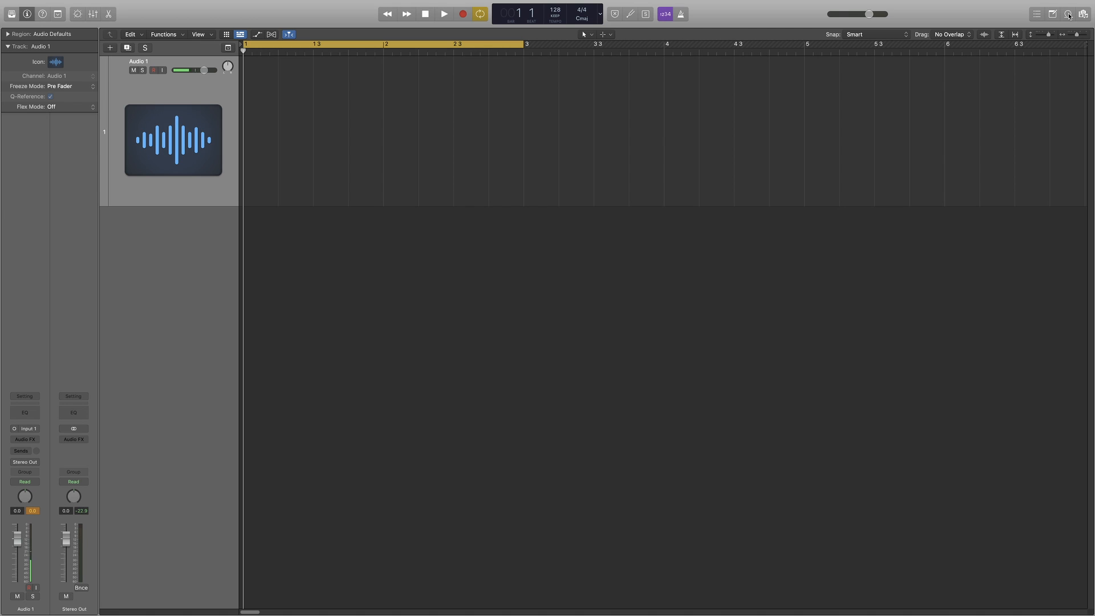
left_click(1069, 15)
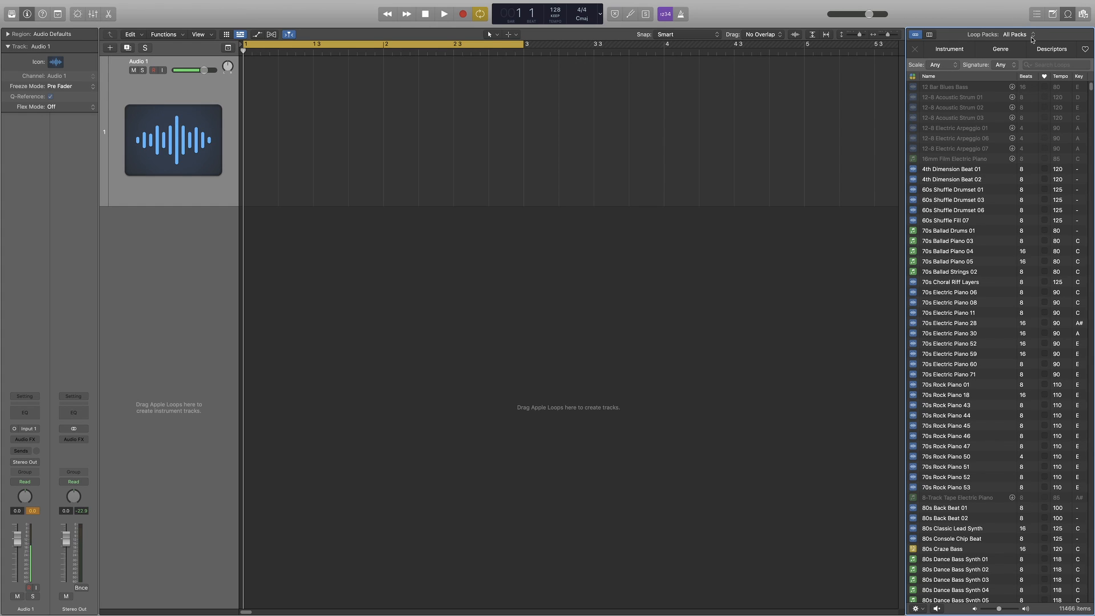
Look through the loop pack choices, keeping All Packs, and view the Instrument, Genre and Descriptors categories.
left_click(1019, 38)
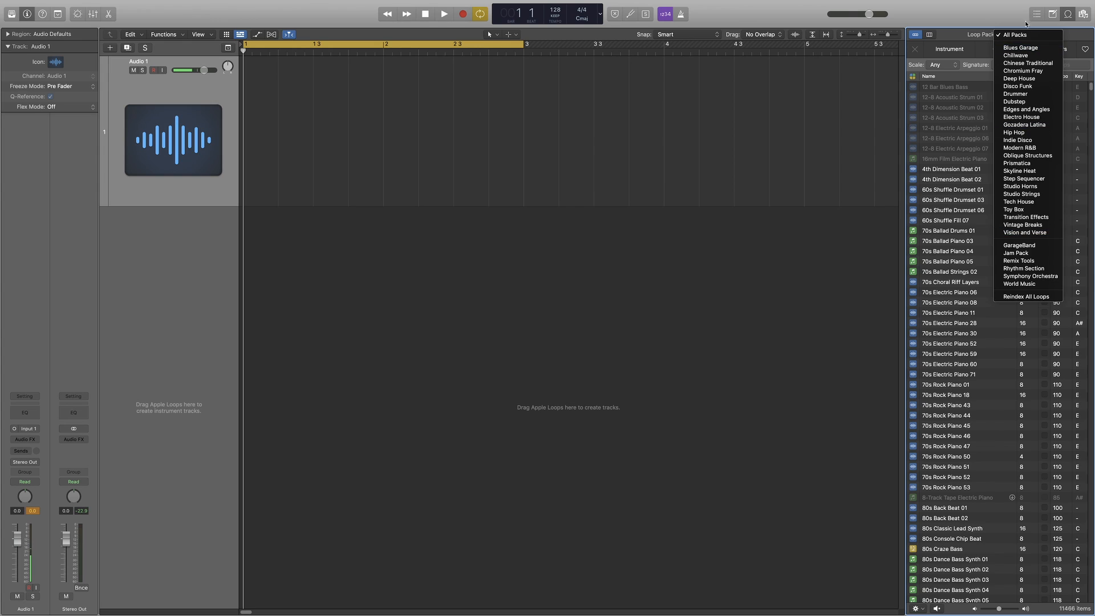
left_click(1021, 35)
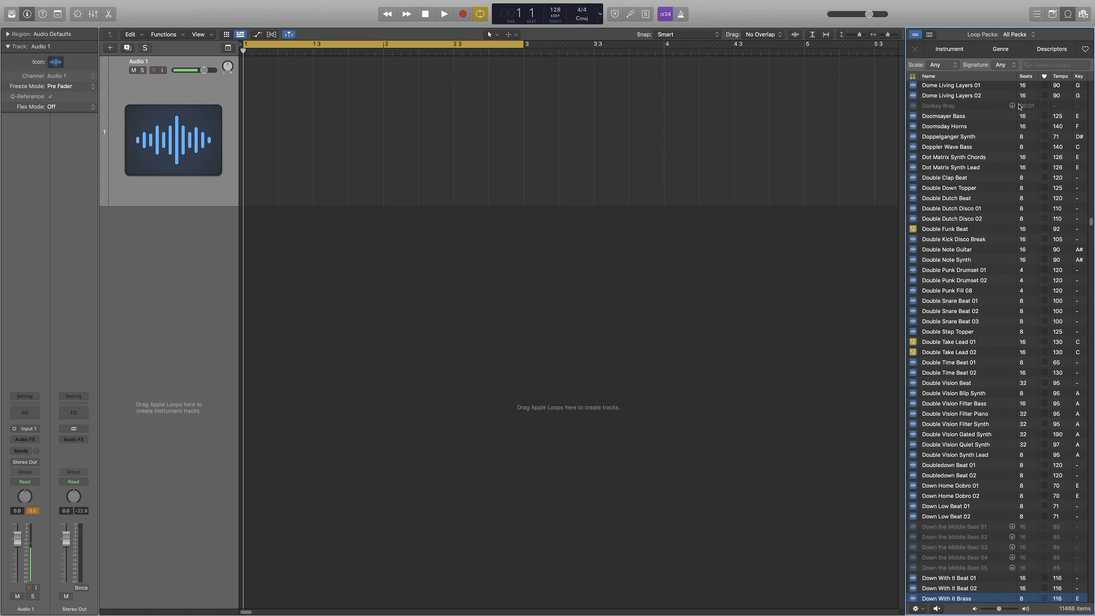
left_click(948, 49)
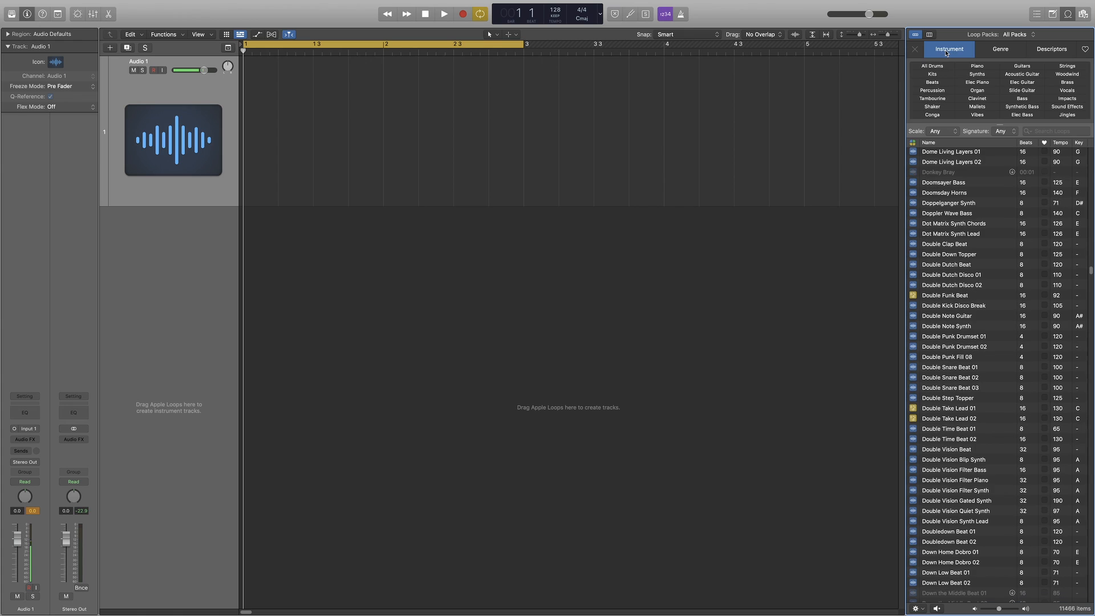
left_click(1002, 52)
left_click(1051, 51)
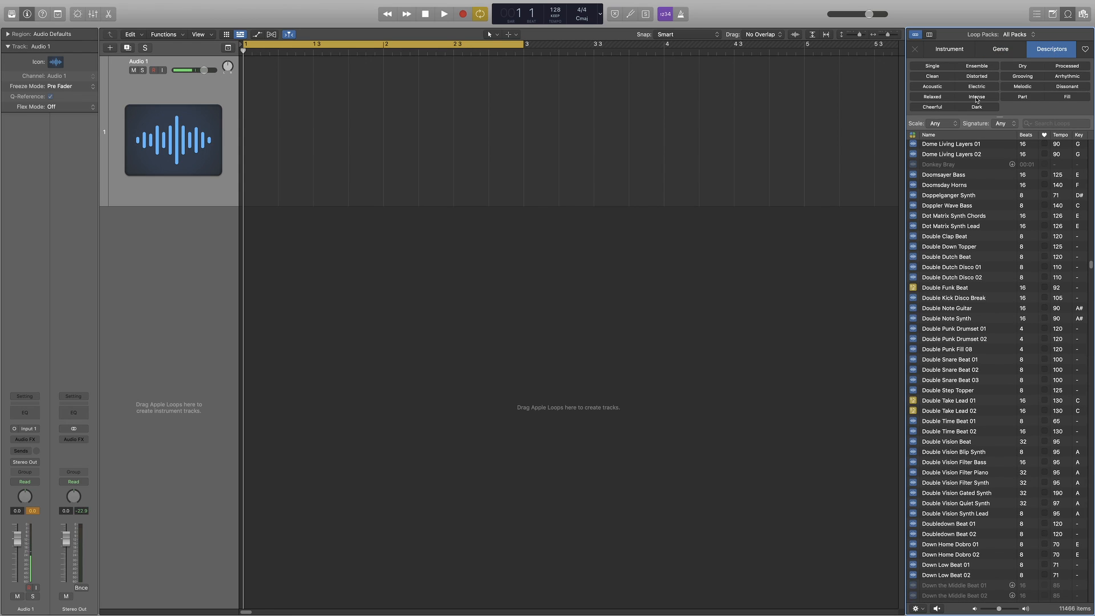
Try filtering the loops by the Grooving descriptor, clear it, and look over the genre categories.
left_click(1019, 80)
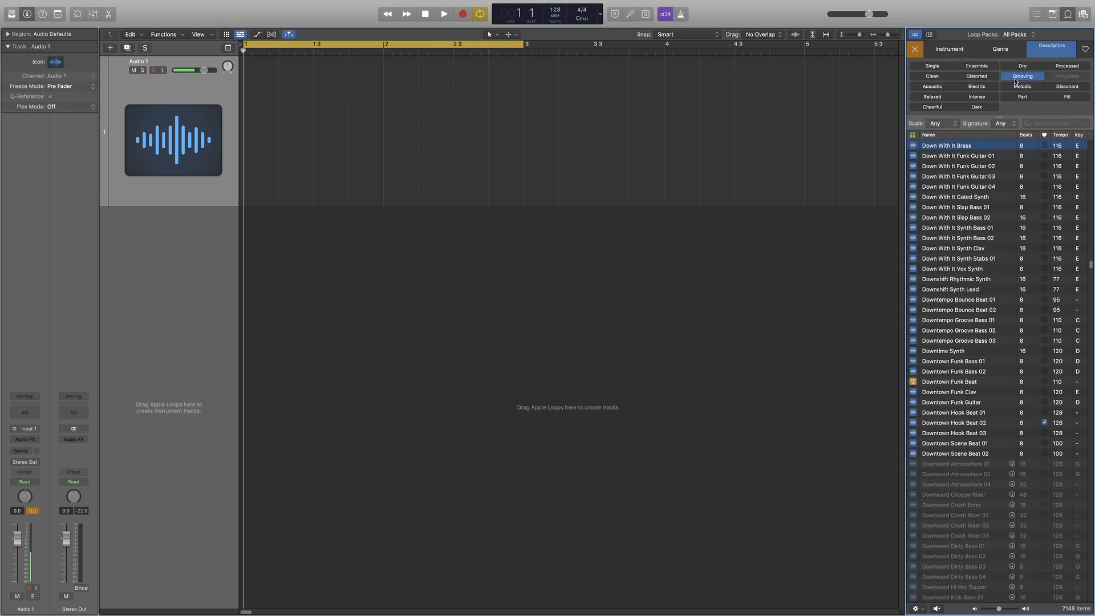
left_click(995, 52)
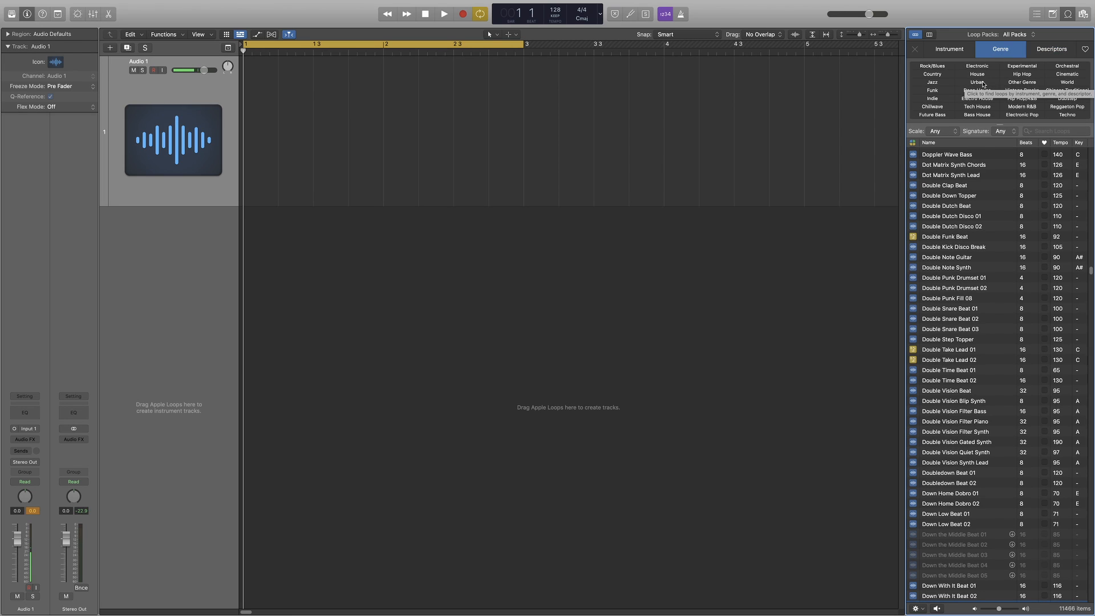
left_click(992, 52)
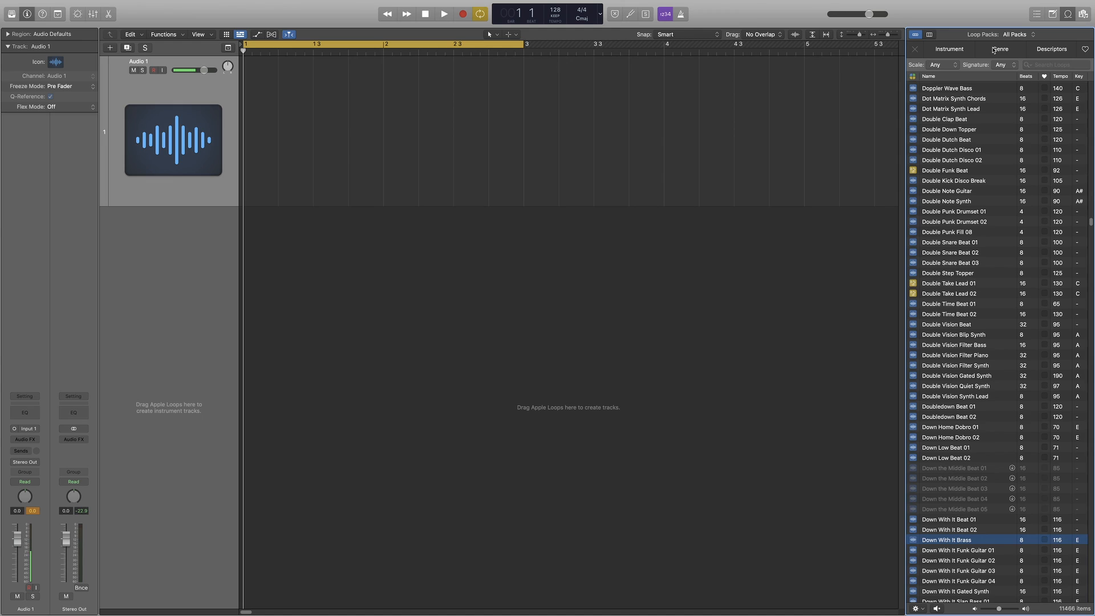
Show the instrument categories, try the Beats filter on the loops, and remove it again.
left_click(961, 52)
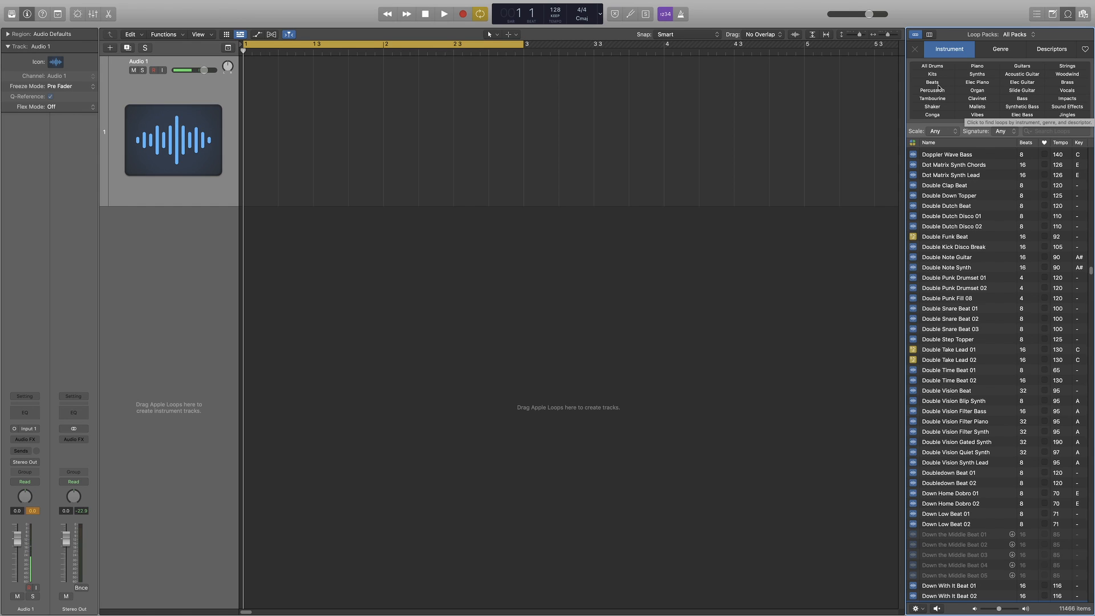
left_click(933, 83)
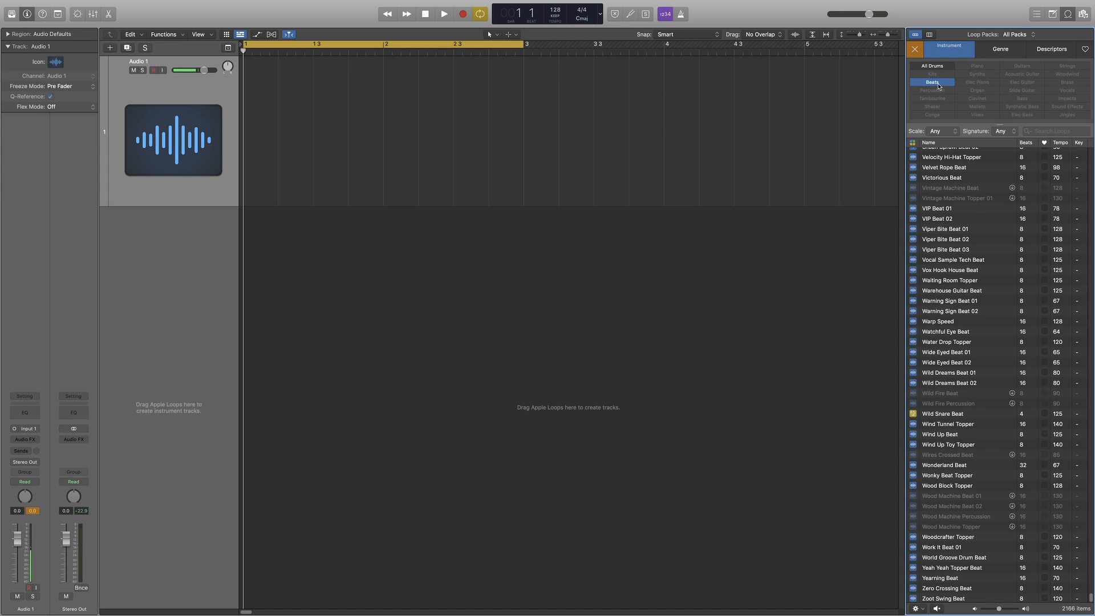
left_click(937, 85)
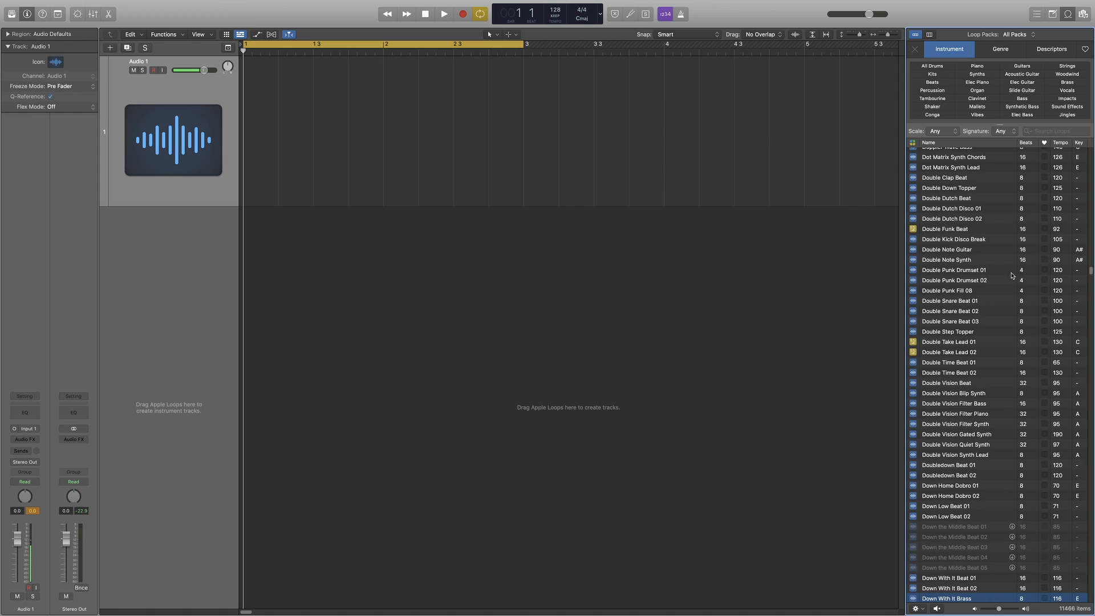
Browse up the unfiltered loop list and select the Doghouse Melody Piano loop.
scroll(1020, 269, "up", 3)
scroll(1020, 270, "up", 6)
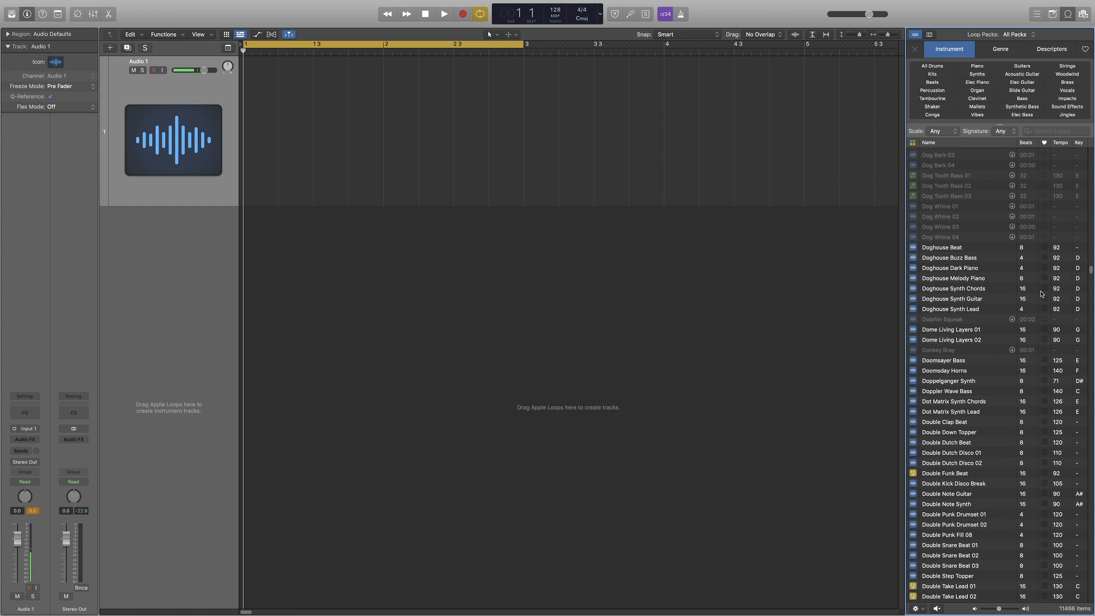
left_click(1045, 279)
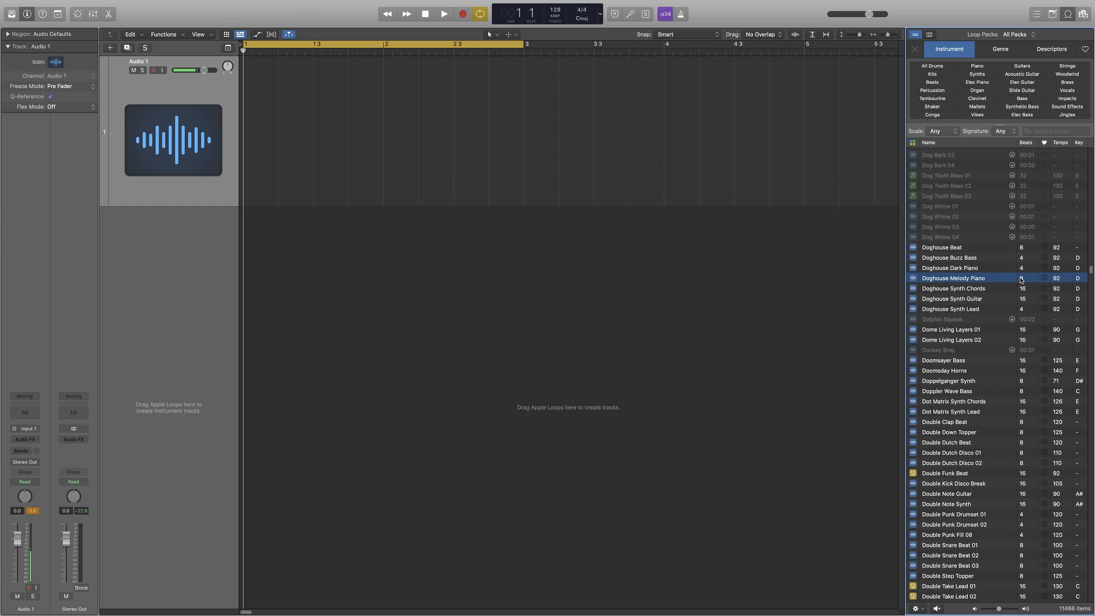
Review the available scale and time signature filters for the loops, leaving both at Any.
left_click(949, 131)
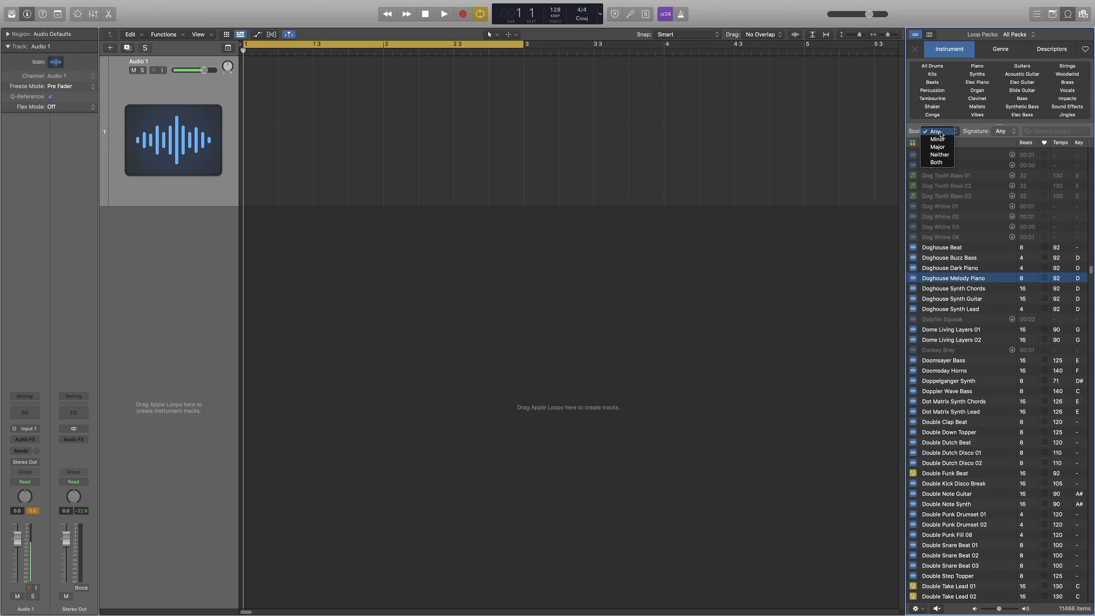
left_click(1013, 135)
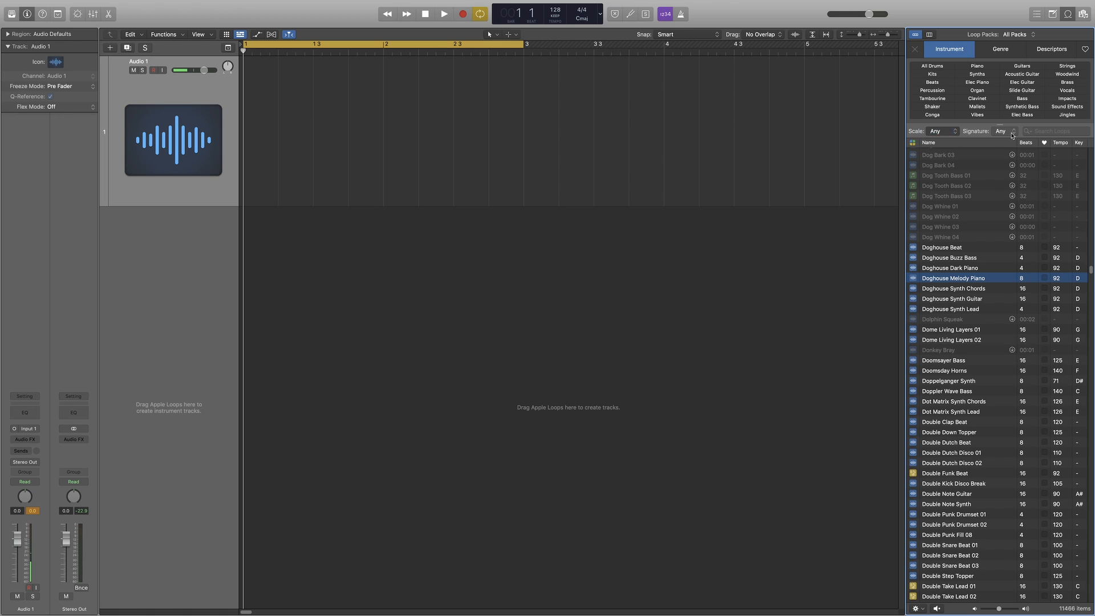
left_click(1012, 135)
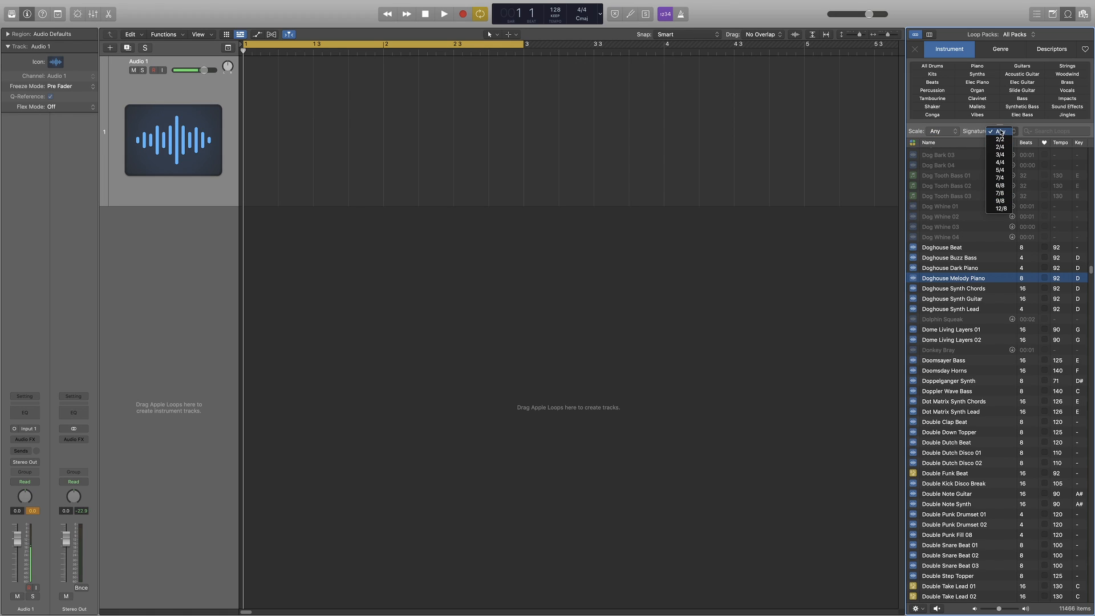
left_click(1002, 132)
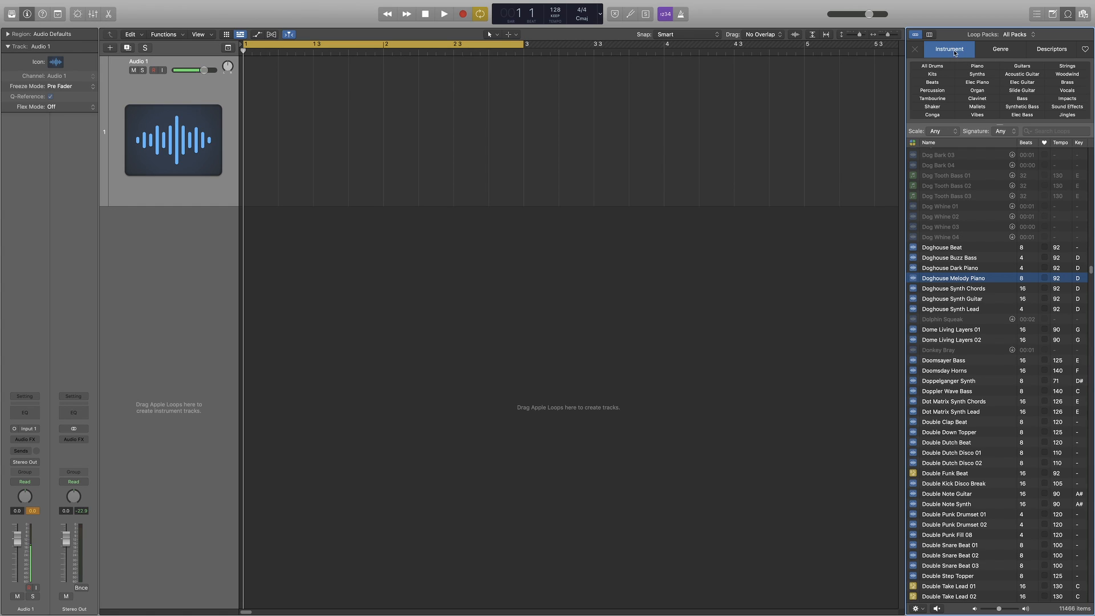
List only the favorite loops and place Downtown Hook Beat 02 on the audio track at bar 1.
left_click(1086, 50)
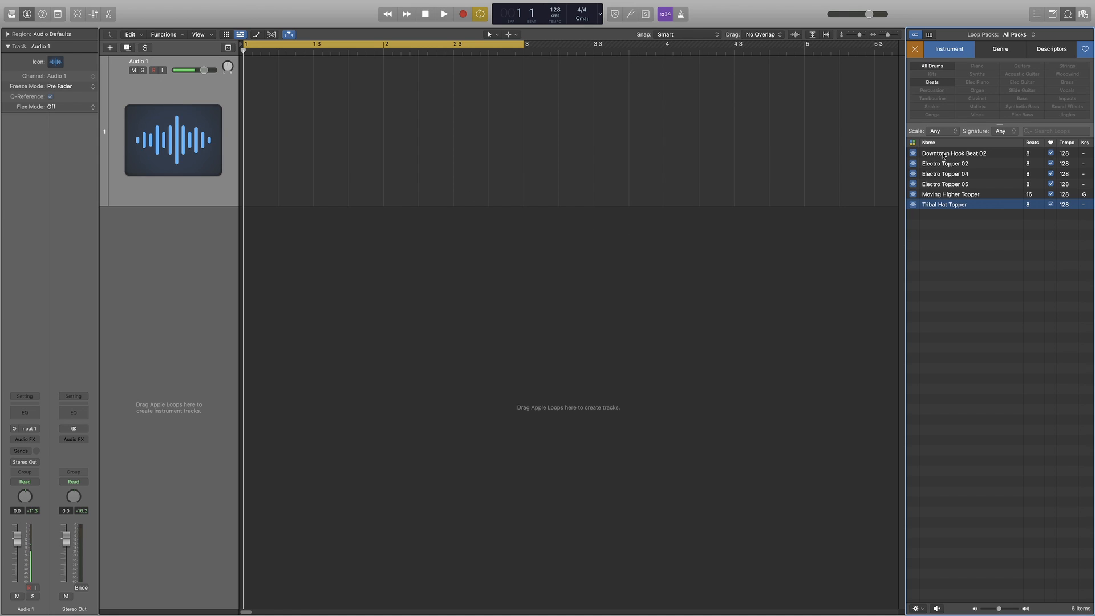
left_click_drag(944, 155, 250, 143)
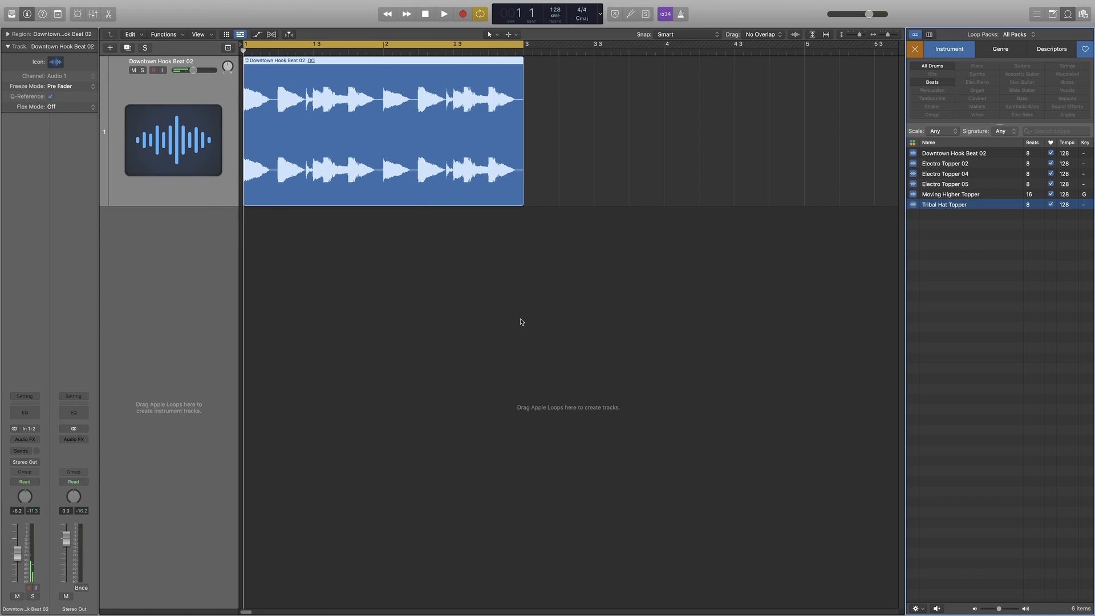
Play back the Downtown Hook Beat 02 loop over the two-bar cycle, then stop playback.
key("space")
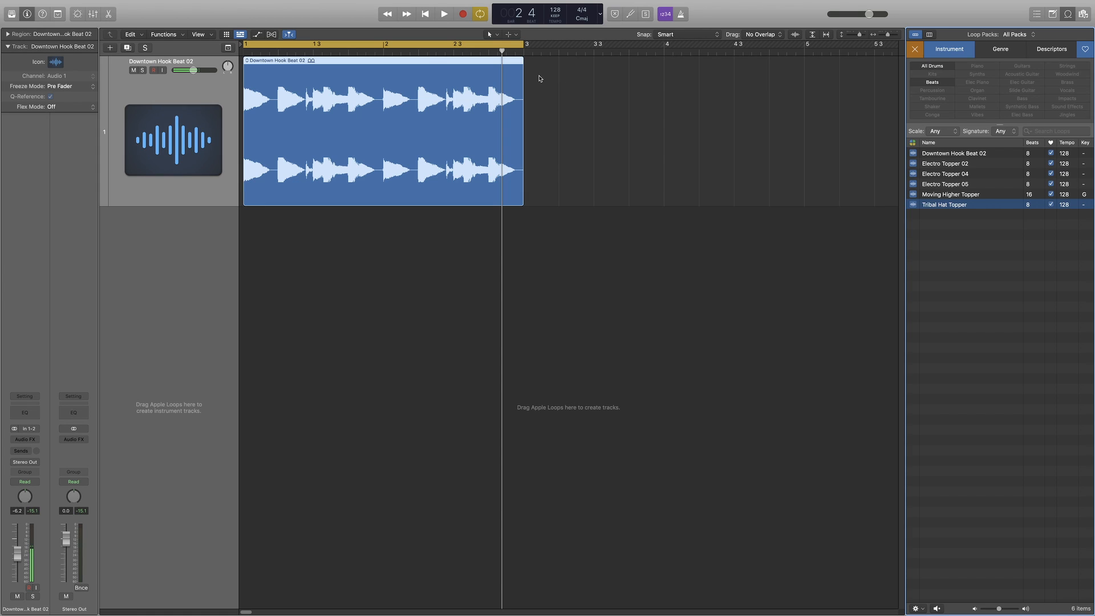
left_click(524, 53)
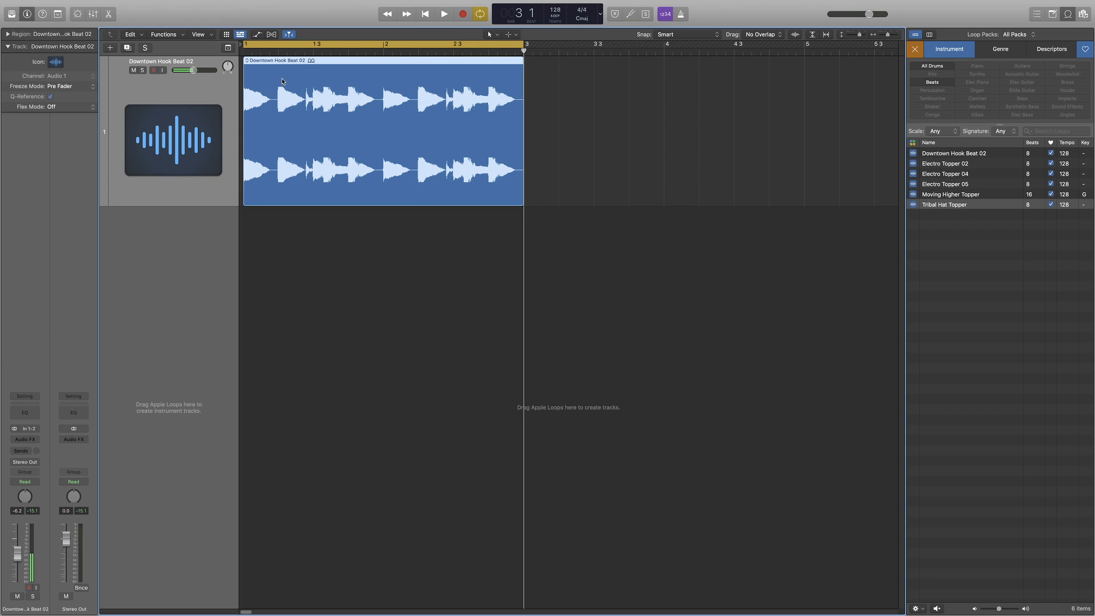
key("space")
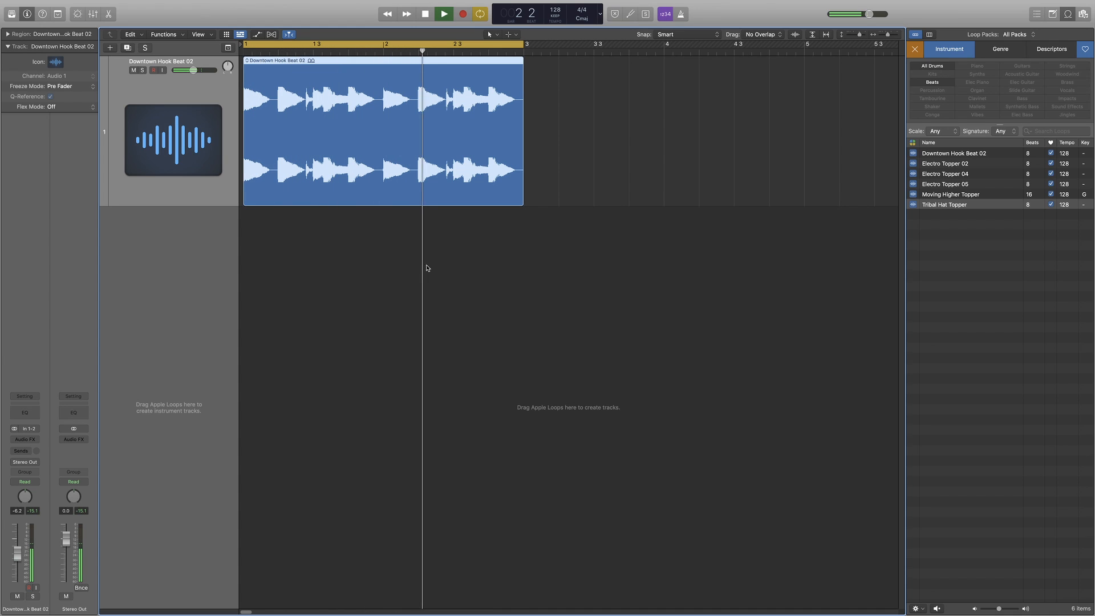
key("space")
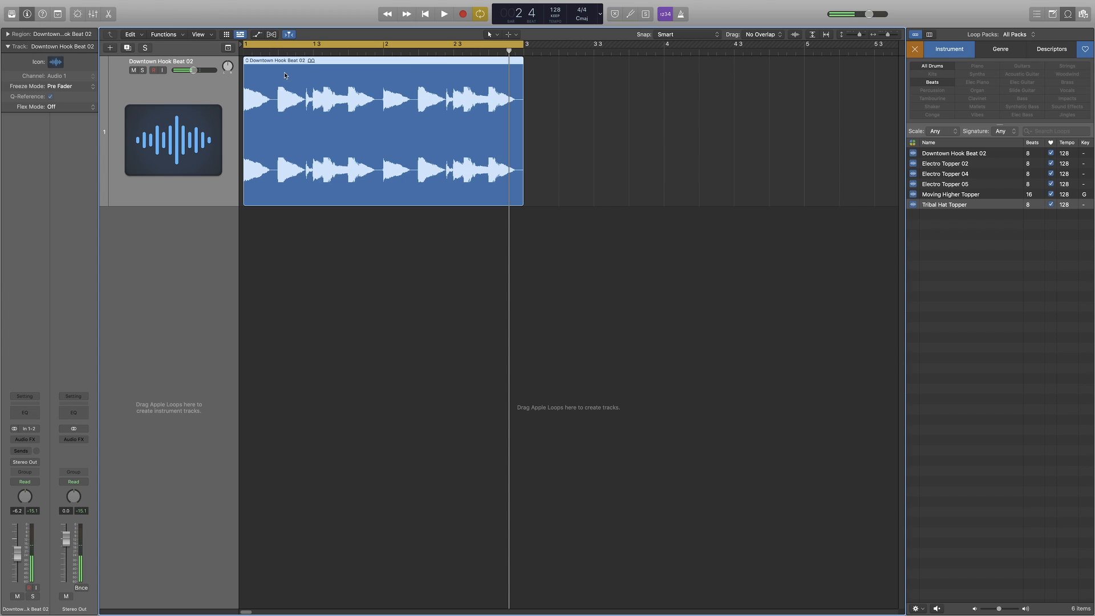
With the Marquee tool, select and audition the second drum hit, around beat 2 of bar 1, and delete it.
left_click(515, 36)
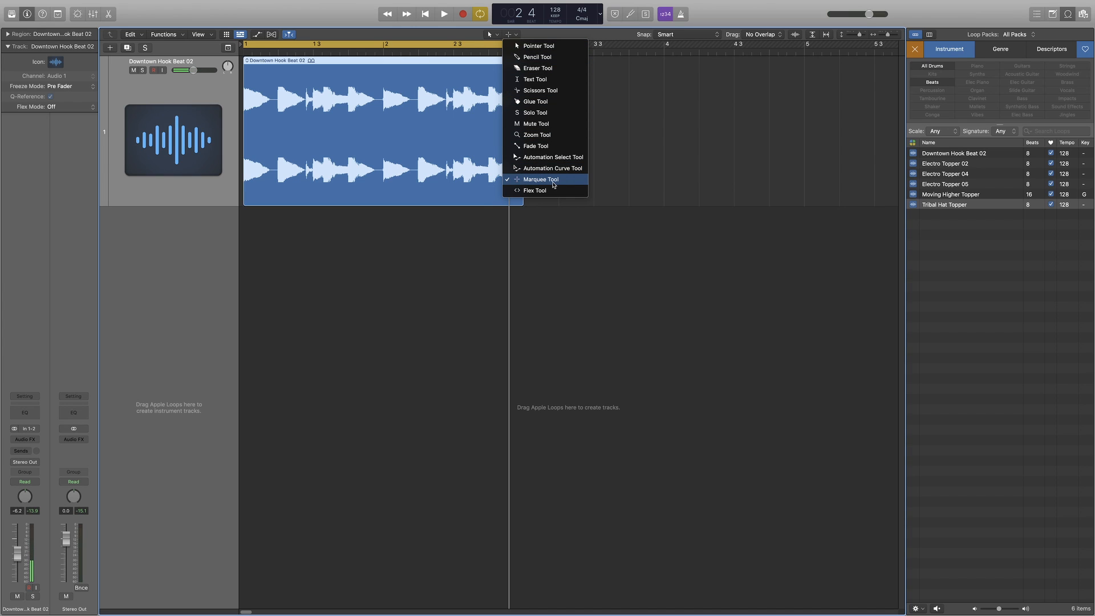
left_click(403, 244)
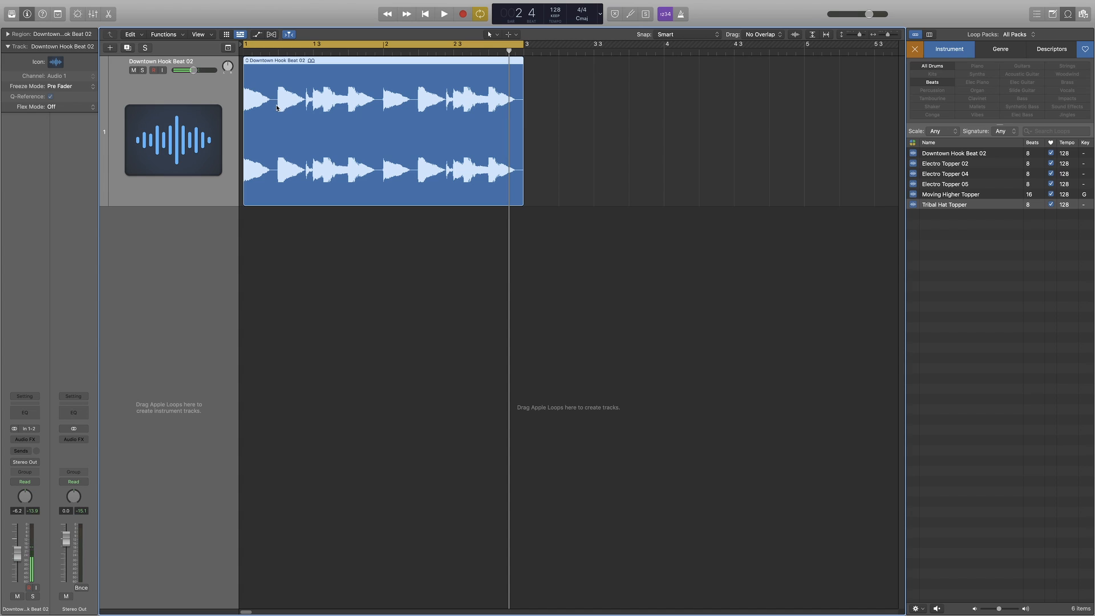
scroll(277, 106, "up", 5)
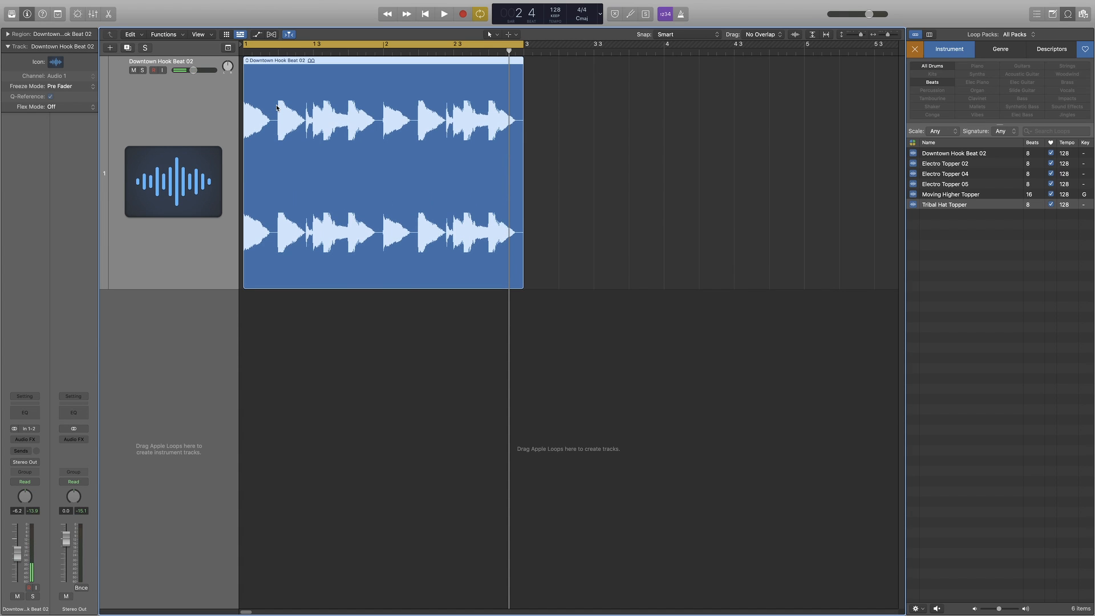
left_click_drag(275, 121, 305, 137)
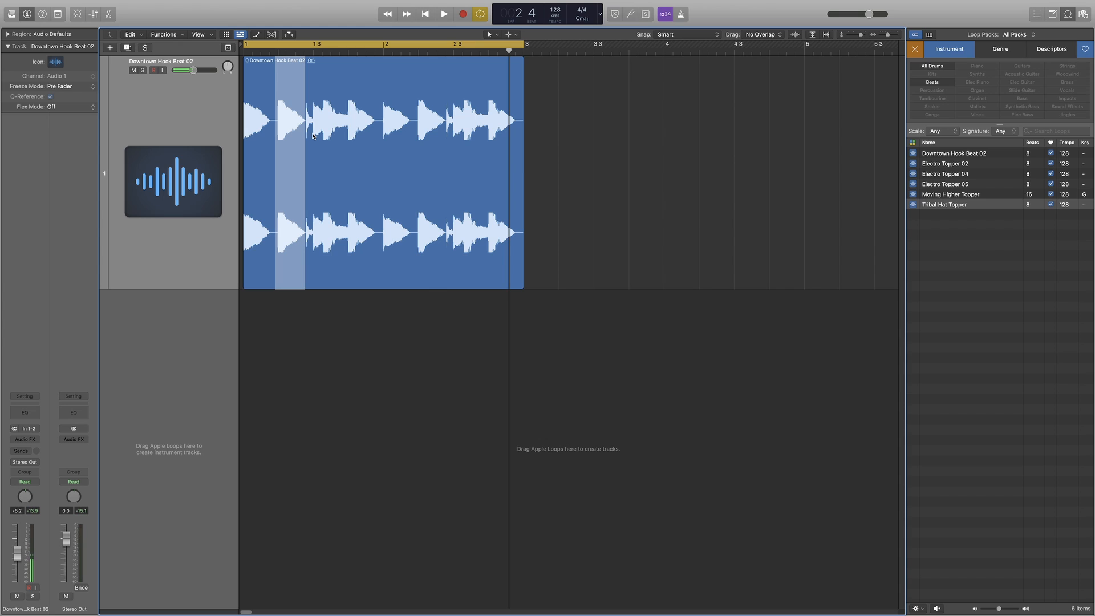
key("space")
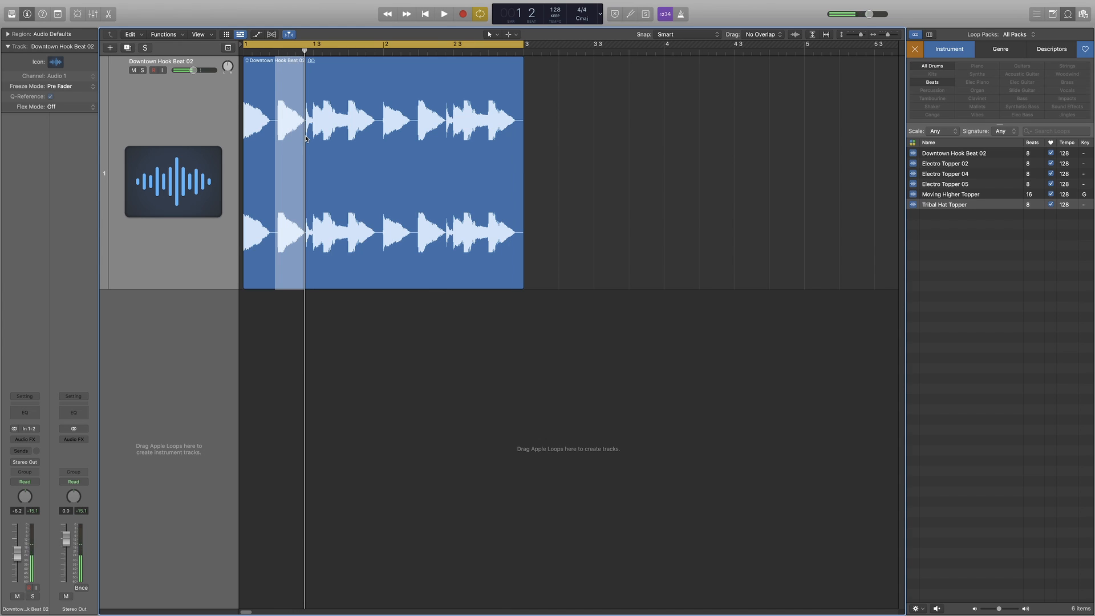
key("Delete")
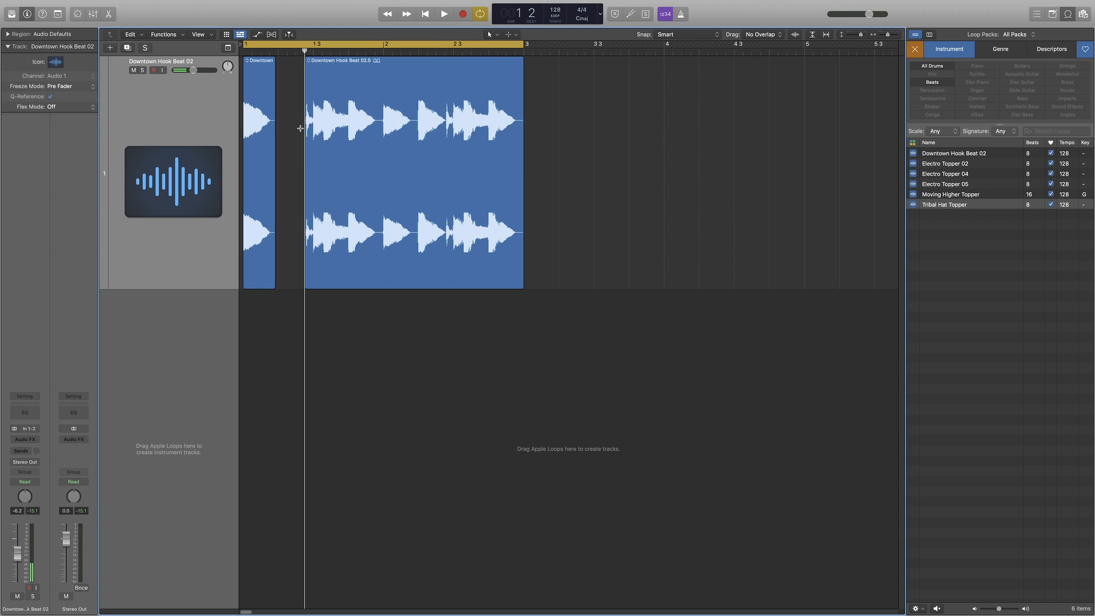
Marquee-select the audio from just before beat 3 of bar 1 up to bar 2, audition it and delete it.
left_click_drag(306, 126, 384, 273)
key("space")
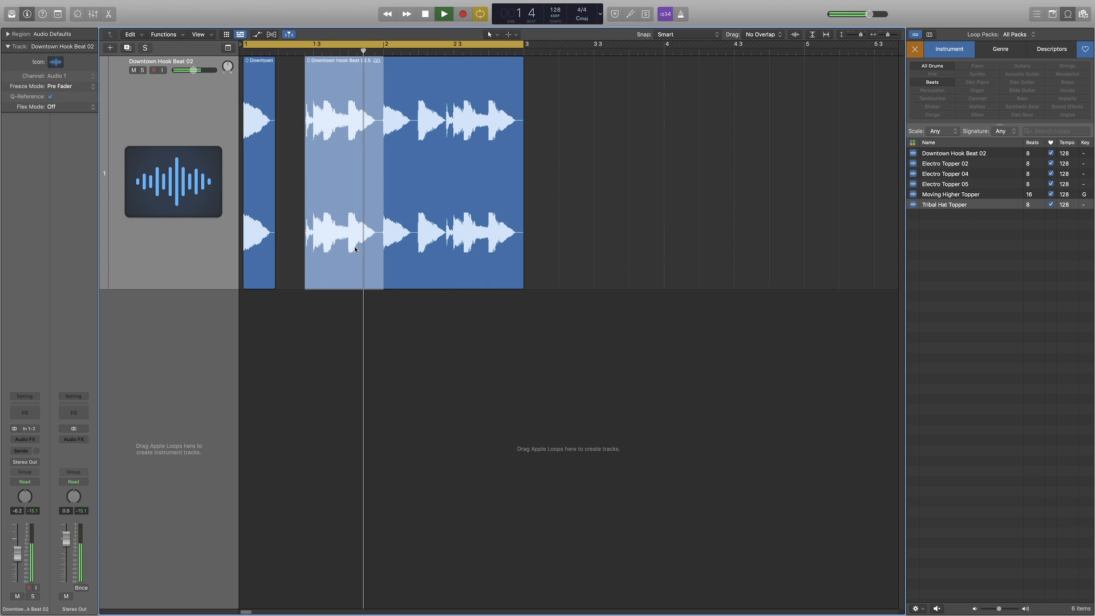
key("Delete")
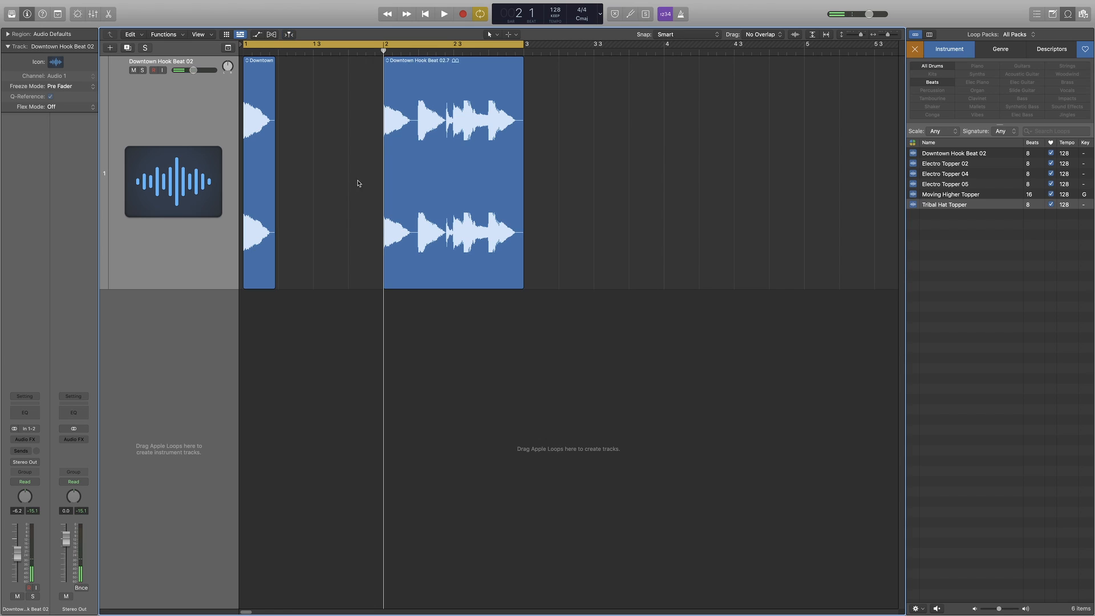
Marquee-select the first hit of bar 2 up to beat 2, audition it and clear the selection.
left_click_drag(384, 134, 419, 134)
key("space")
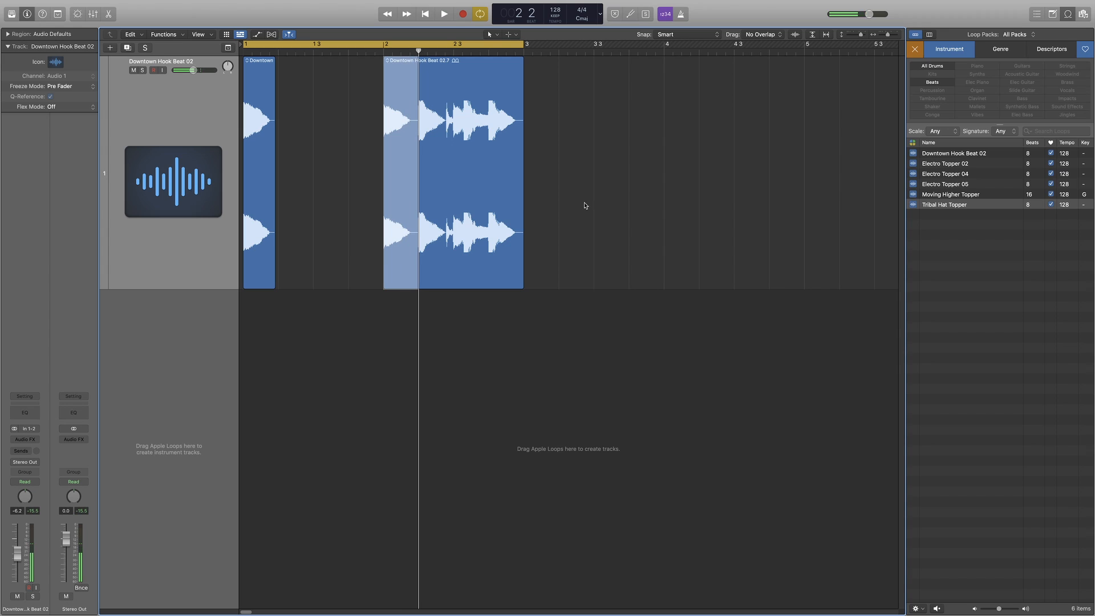
left_click(581, 189)
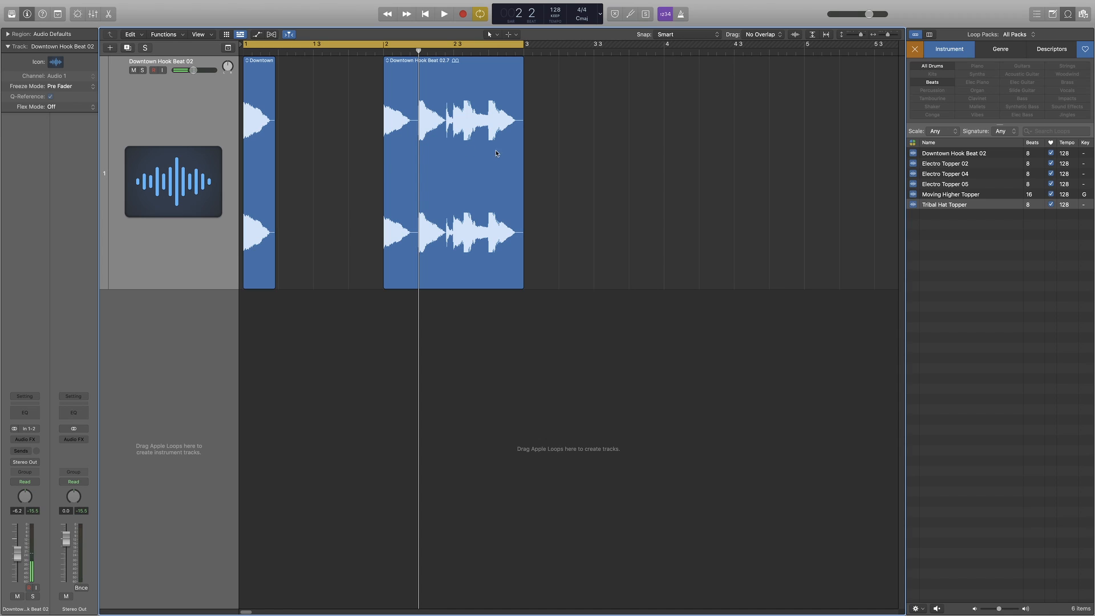
Marquee-select the audio from beat 2 of bar 2 up to bar 3, audition it and delete it.
left_click_drag(419, 121, 523, 288)
key("space")
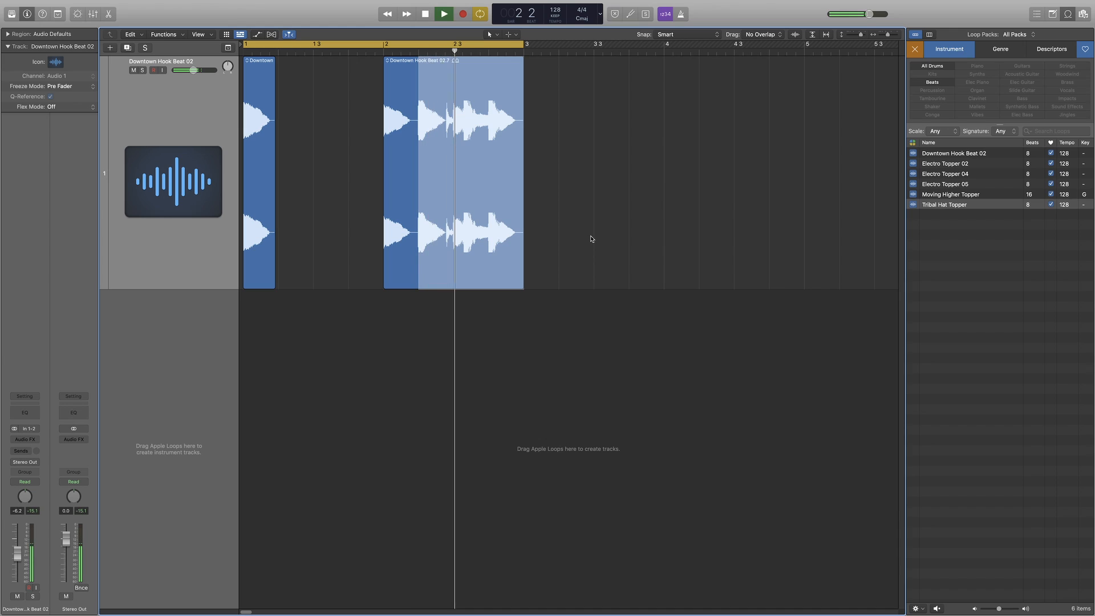
key("space")
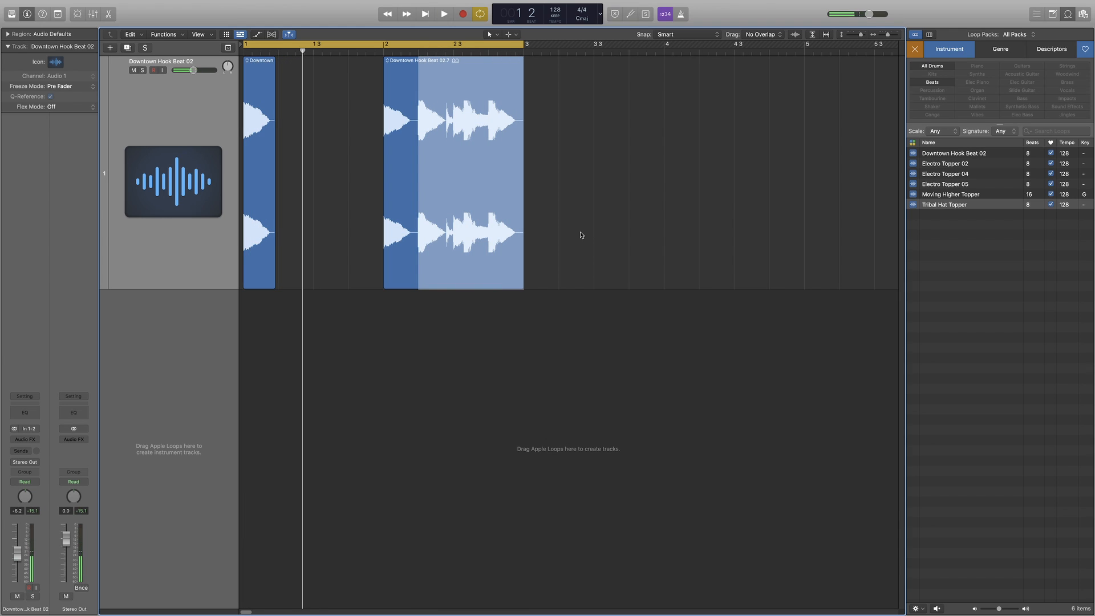
key("Delete")
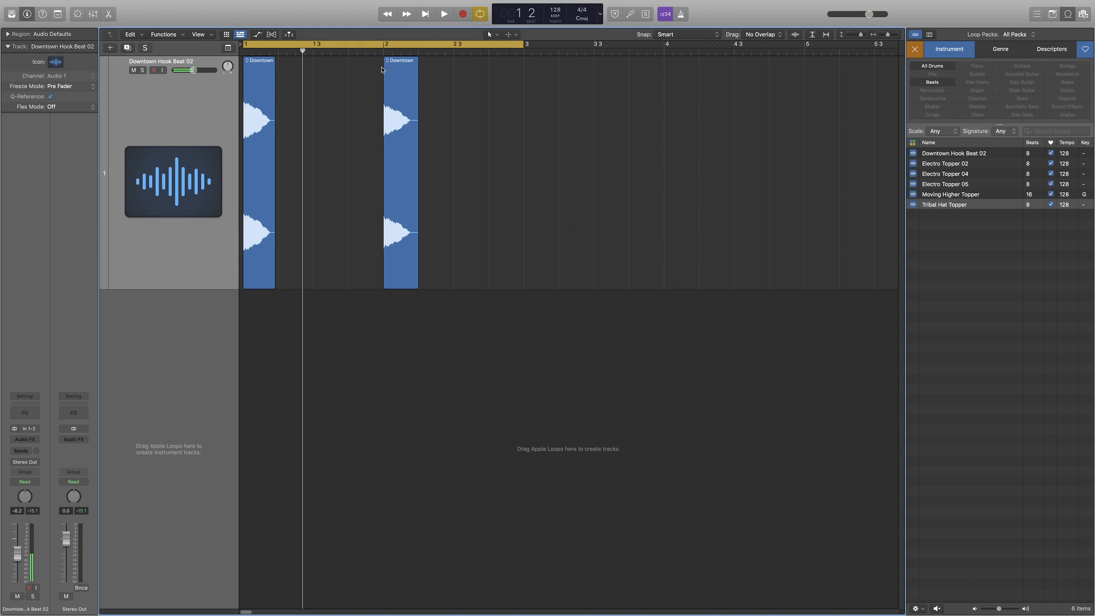
Turn off the cycle and compare the two remaining kicks by playing from bar 1 and from bar 2.
left_click(316, 45)
left_click(241, 51)
key("space")
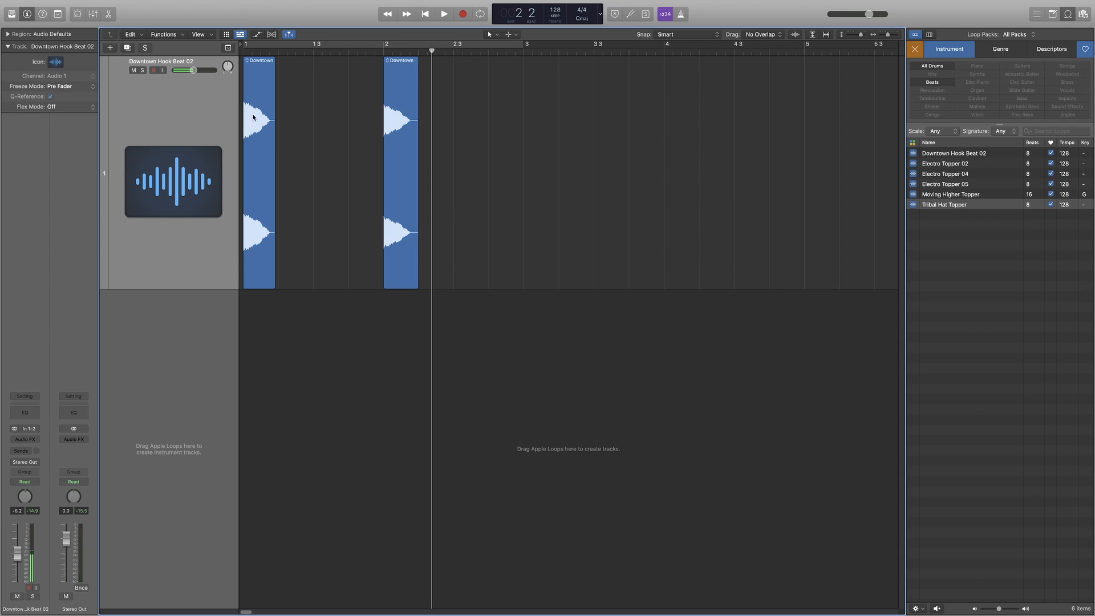
left_click(243, 50)
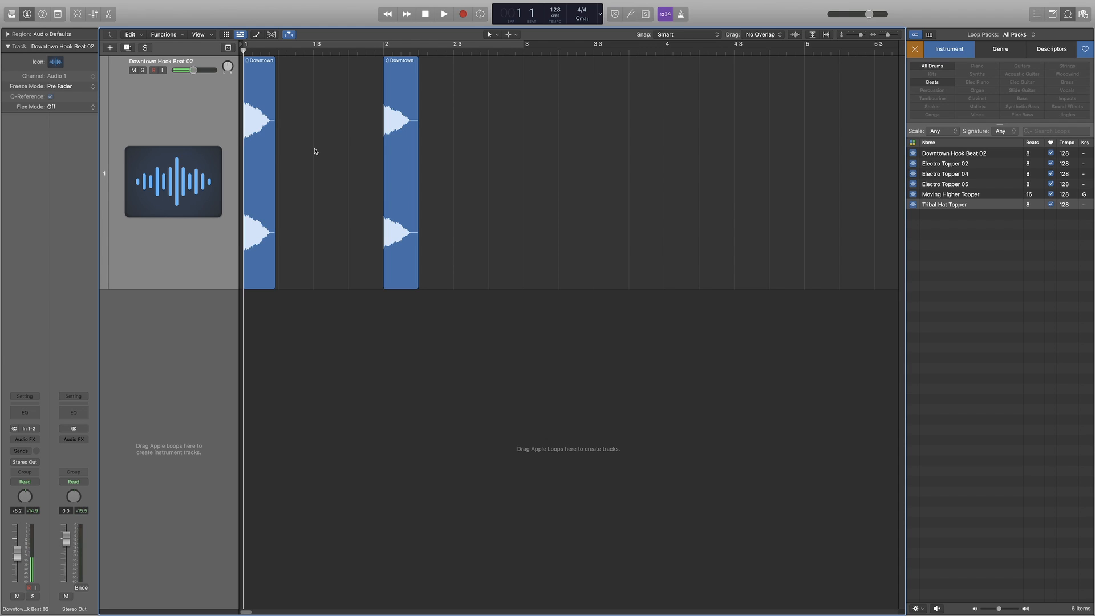
key("space")
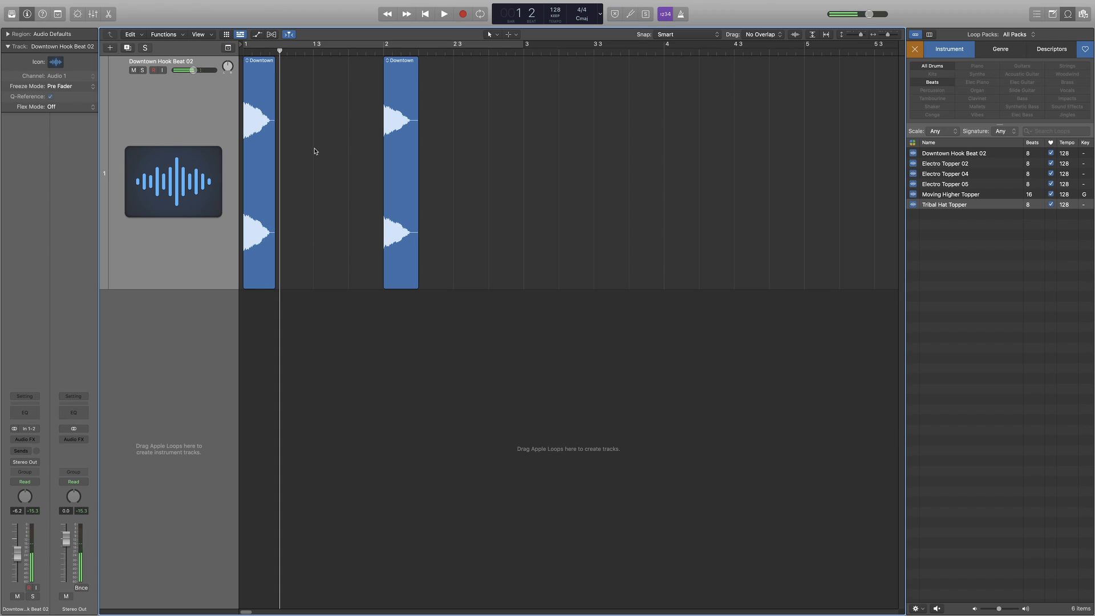
left_click(384, 51)
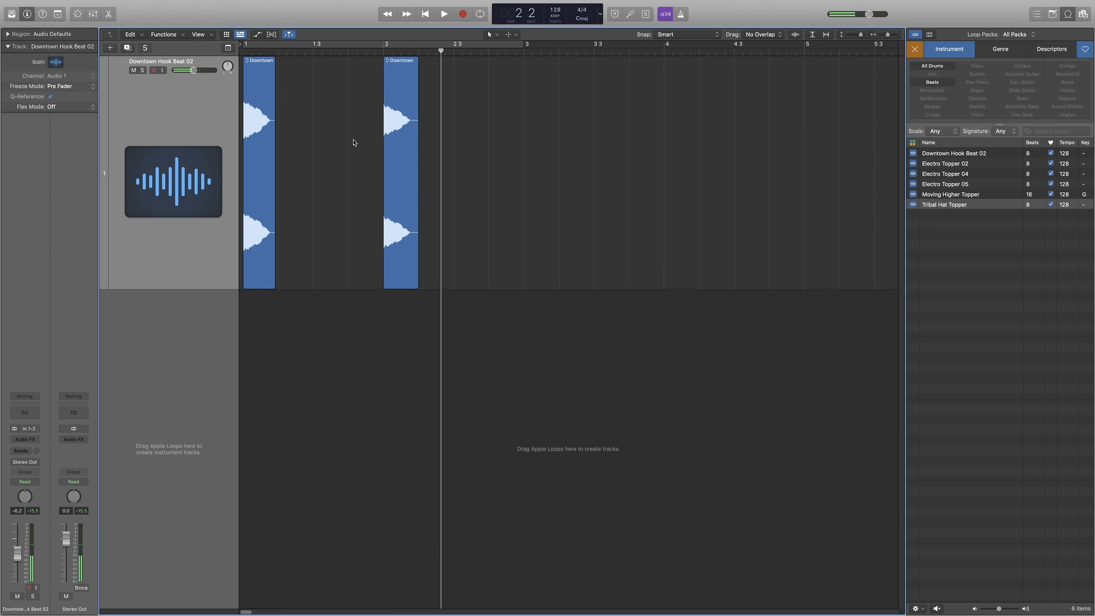
key("Return")
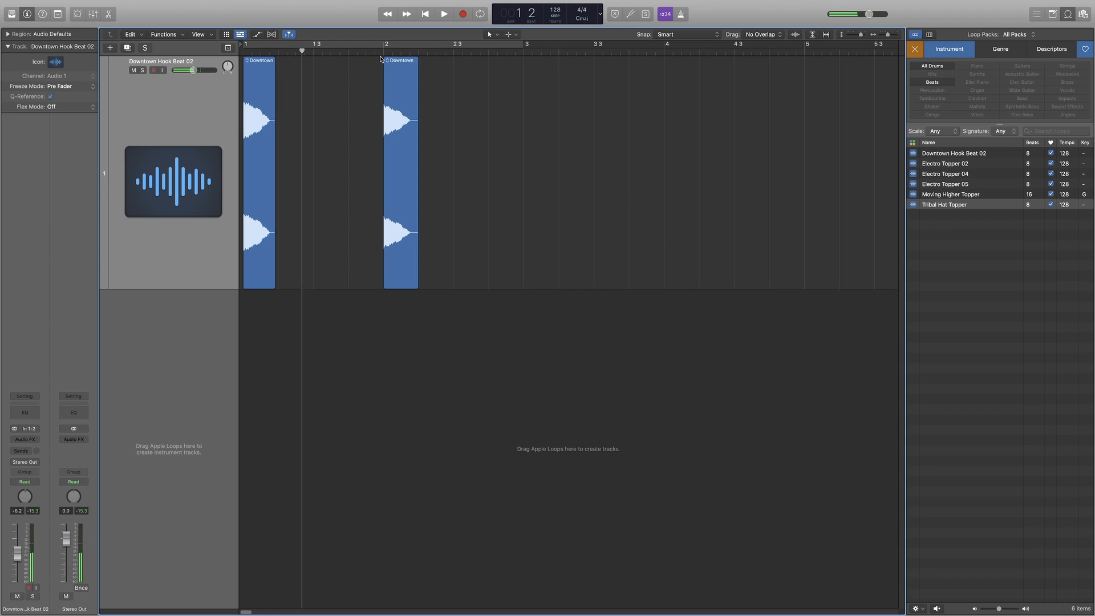
left_click(384, 51)
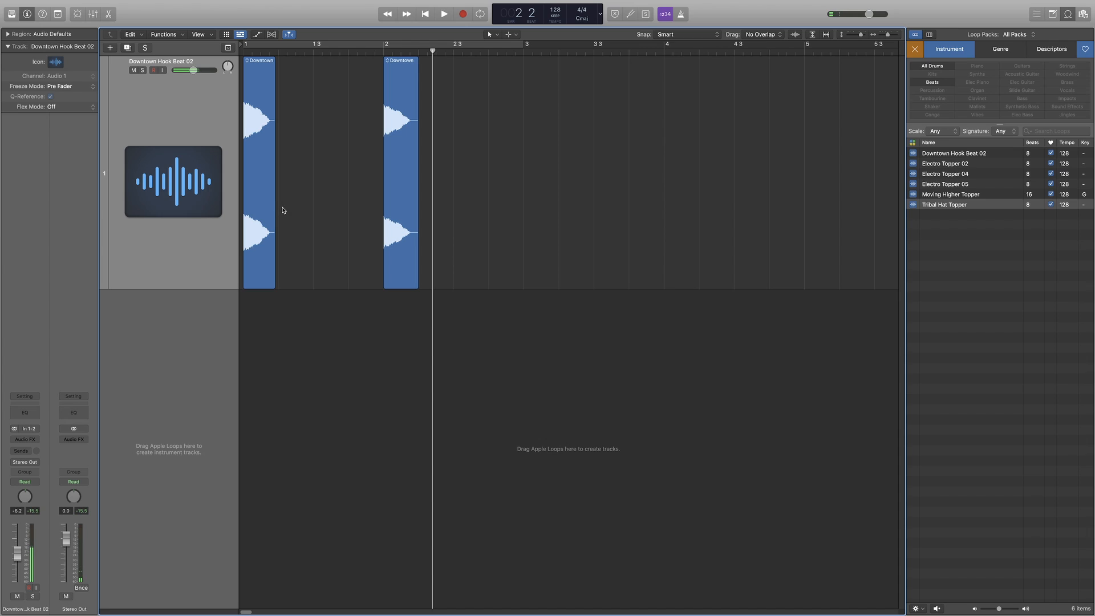
Replace the kick region at bar 1 with the one from bar 2 and return the playhead to bar 1.
left_click(260, 174)
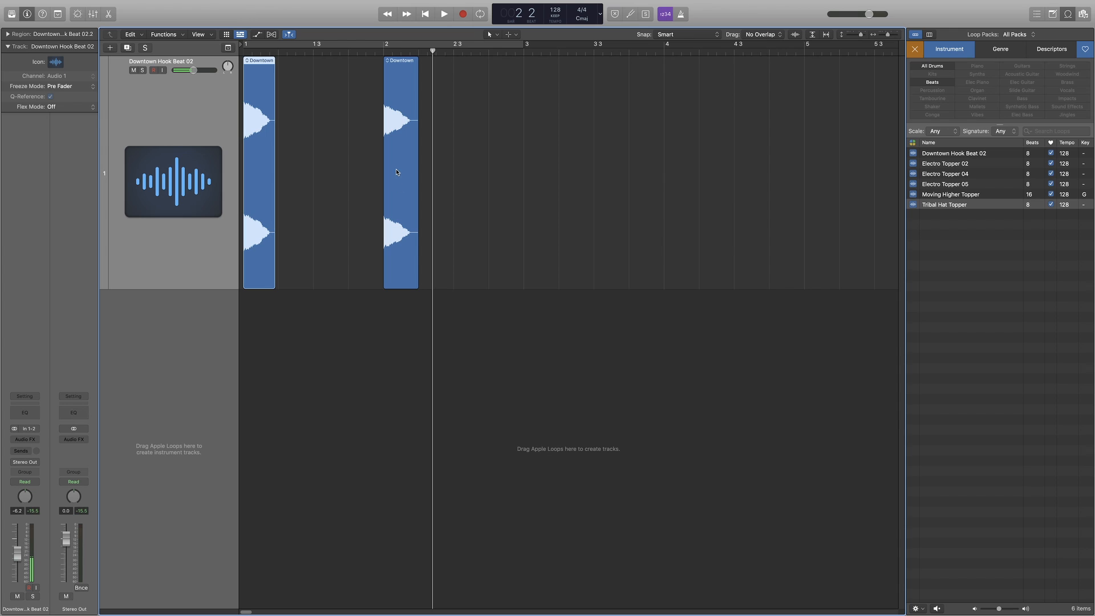
left_click_drag(397, 175, 255, 173)
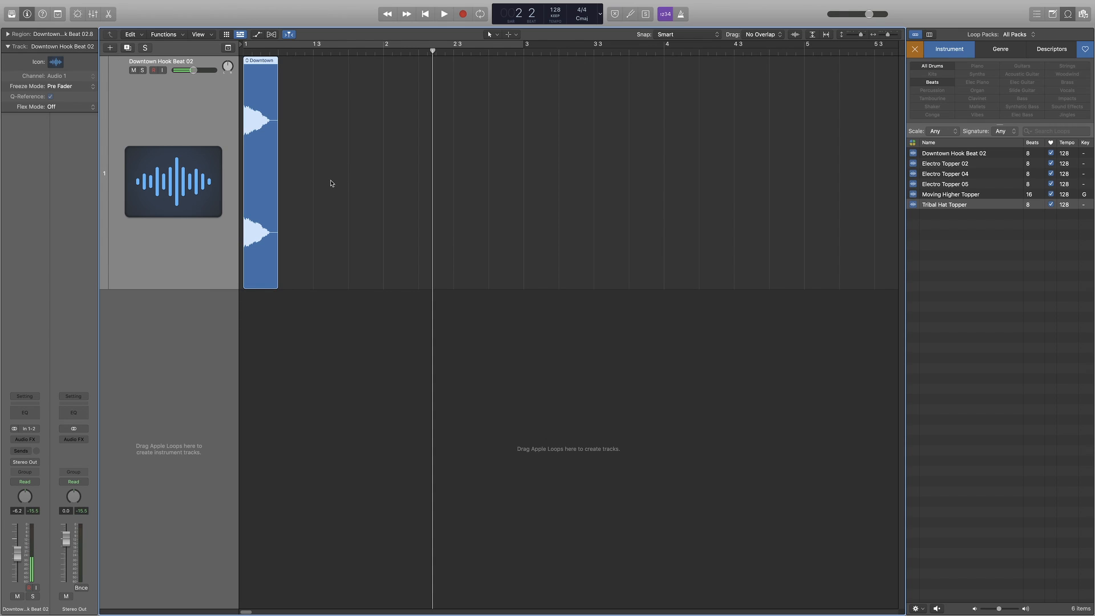
left_click(243, 51)
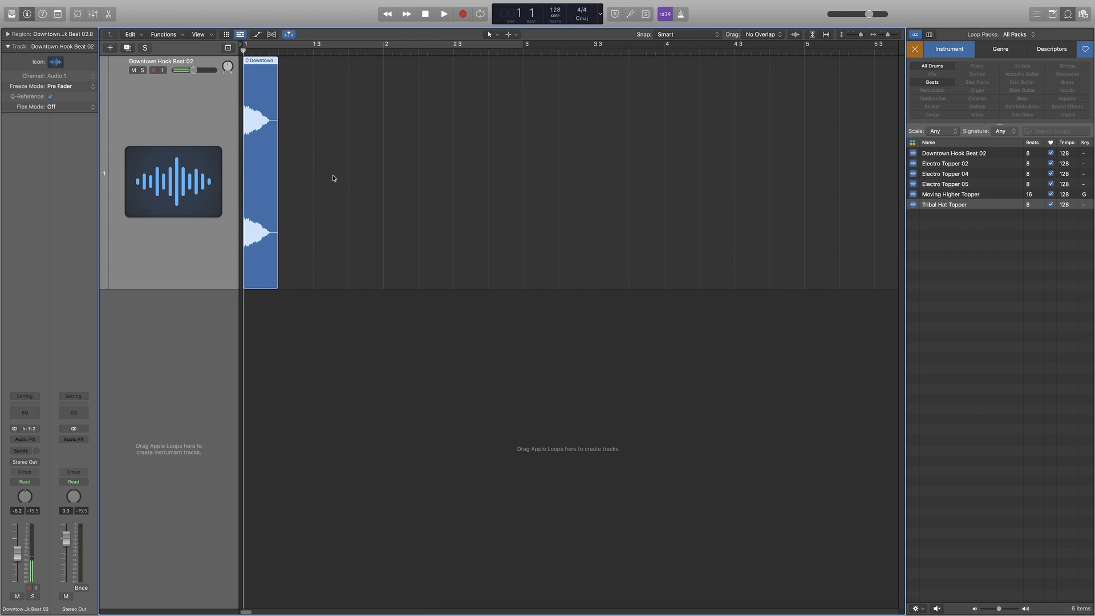
Copy the kick region to beat 3 of bar 1, then copy both kicks to bar 2.
left_click_drag(333, 175, 250, 168)
left_click(313, 52)
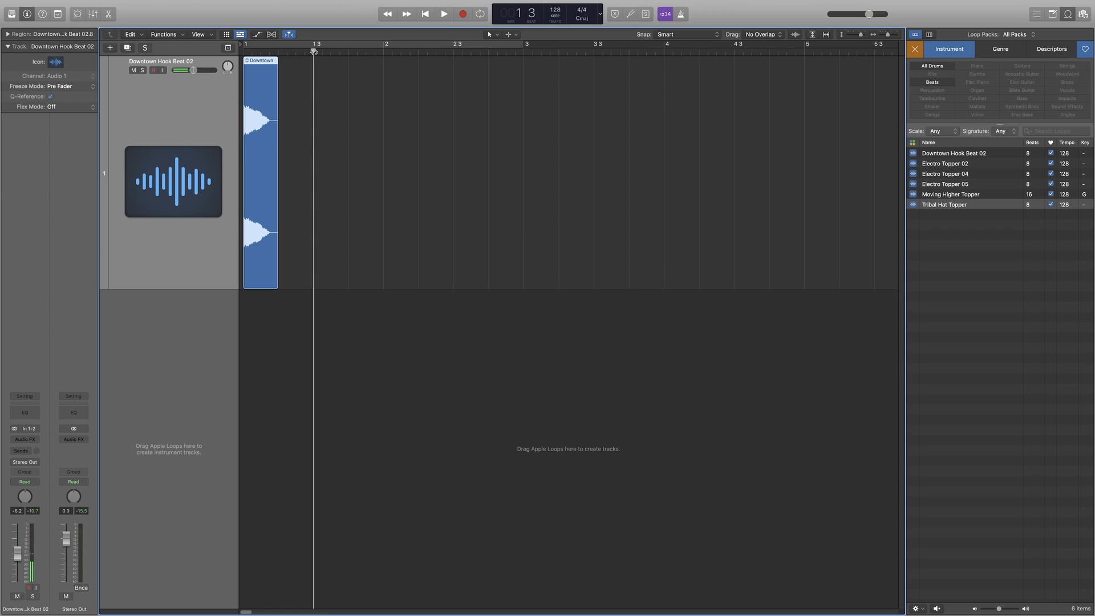
key("super+v")
left_click_drag(436, 151, 249, 137)
left_click(383, 52)
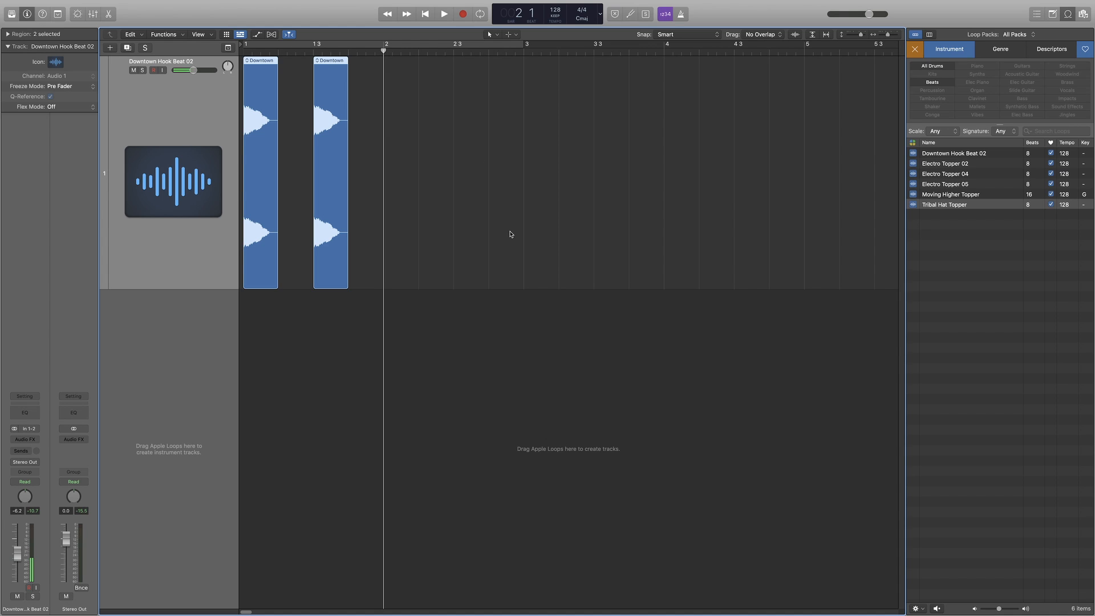
key("super+v")
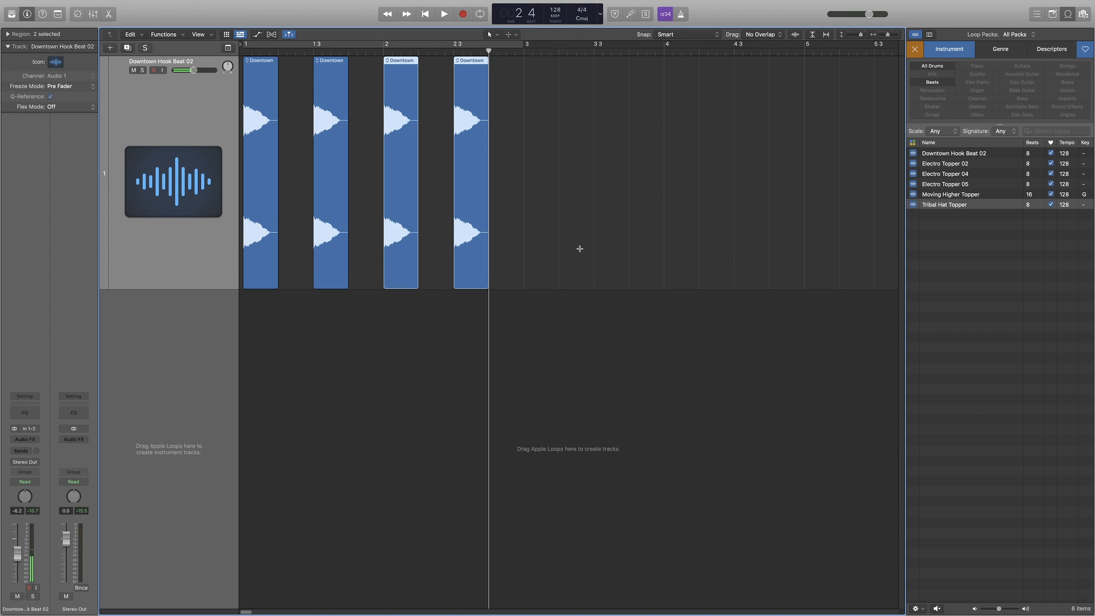
Turn the two-bar cycle back on, play the four-kick pattern and stop playback.
key("super+Up")
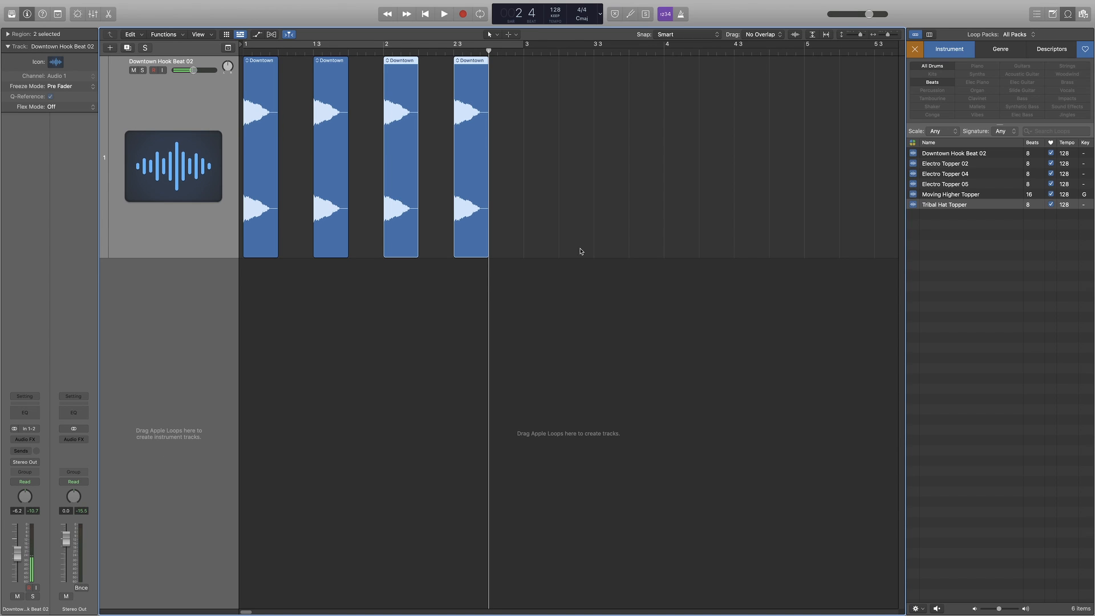
left_click(285, 49)
key("space")
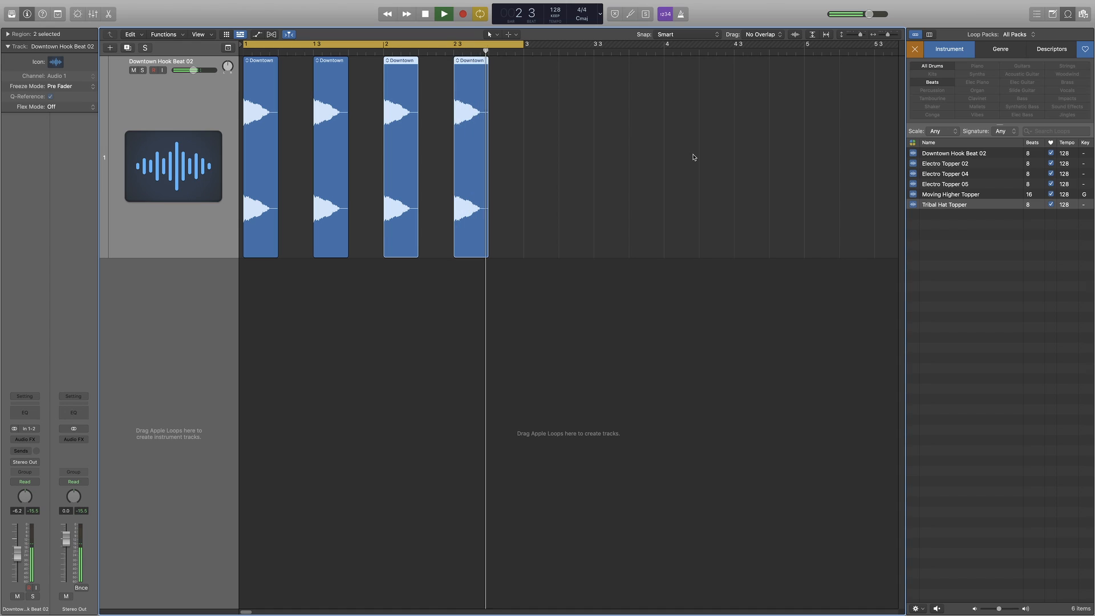
key("space")
Select all four kick regions and trim their ends together to remove the sliver of the following hit.
left_click(512, 202)
left_click_drag(512, 201, 292, 207)
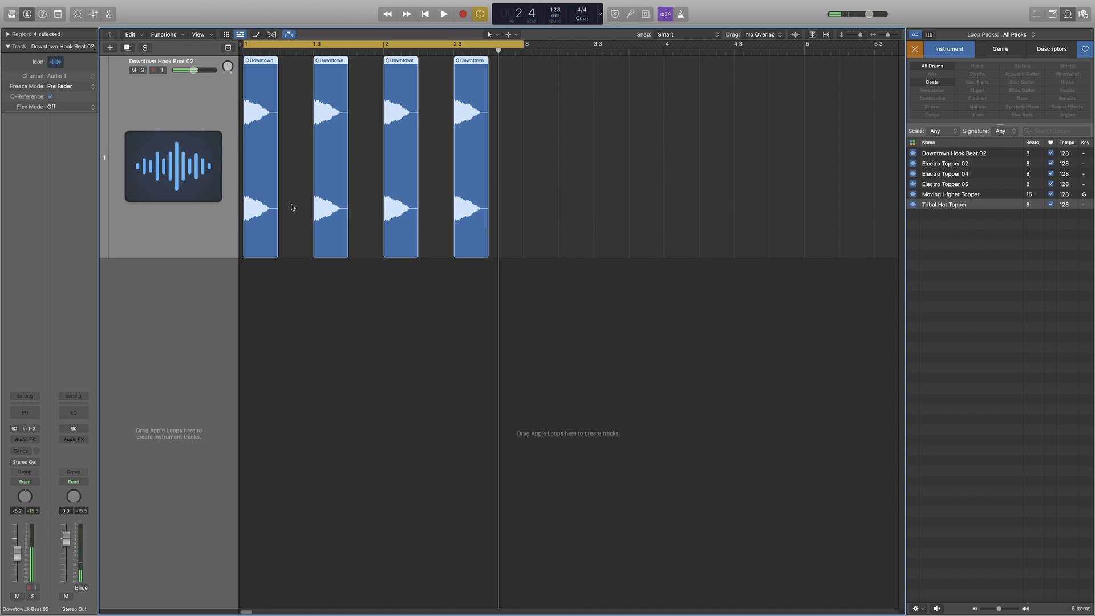
key("super+Right")
key("super+Right")
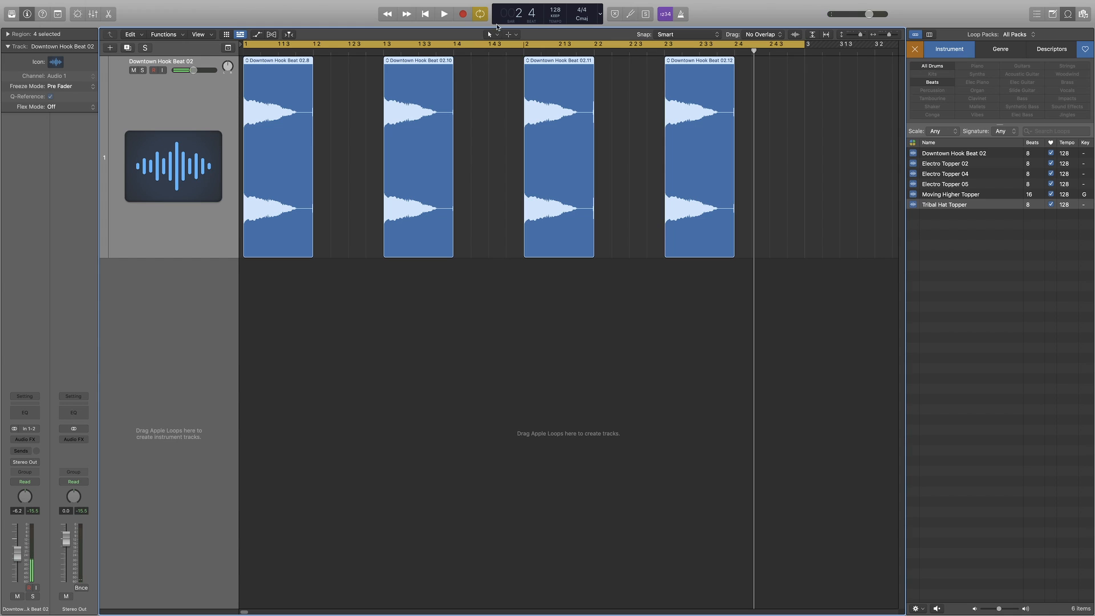
key("super+Right")
key("super+Right")
key("super+Right")
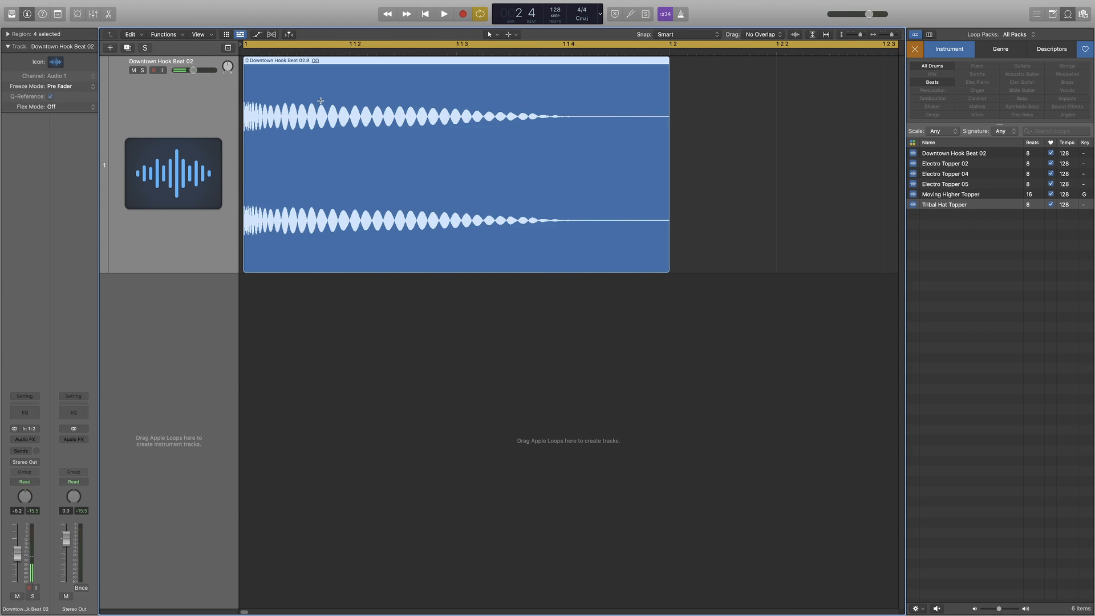
key("super+Left")
key("super+Left")
key("super+Left")
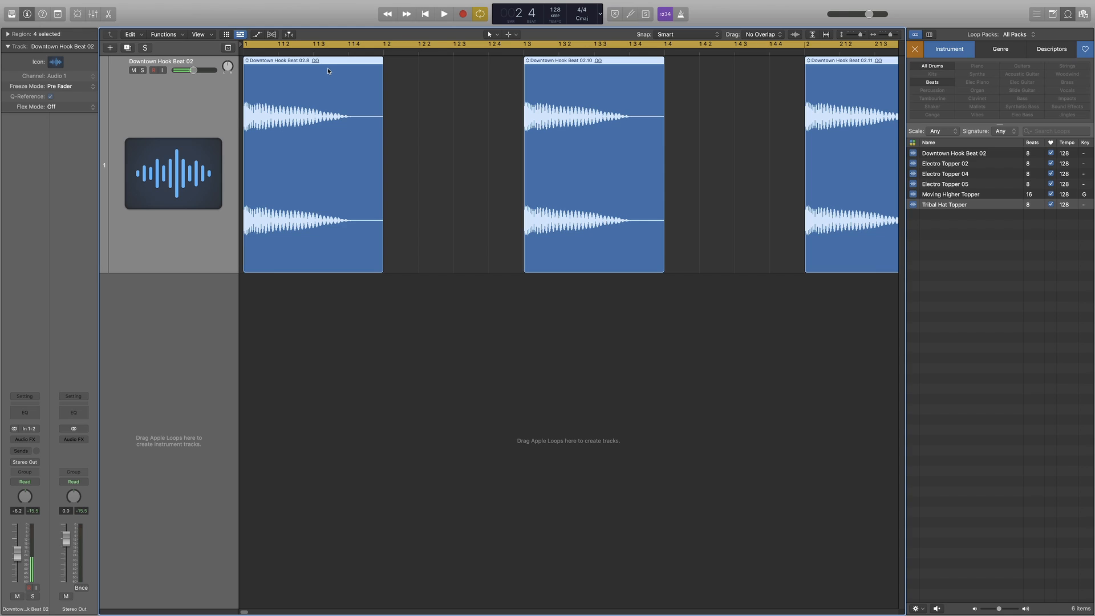
key("super+Left")
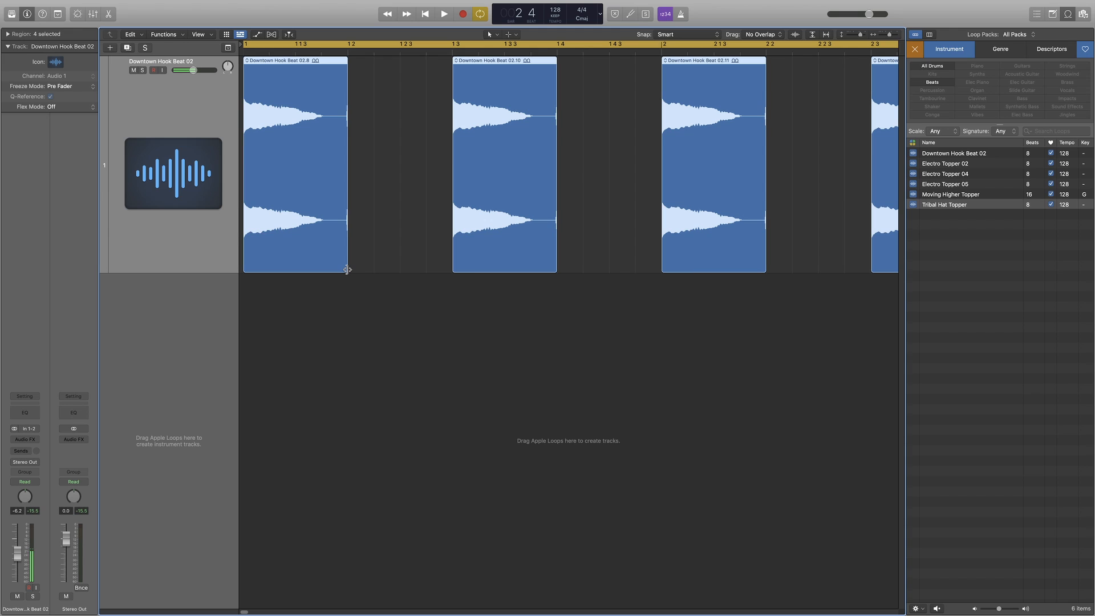
left_click_drag(347, 270, 334, 270)
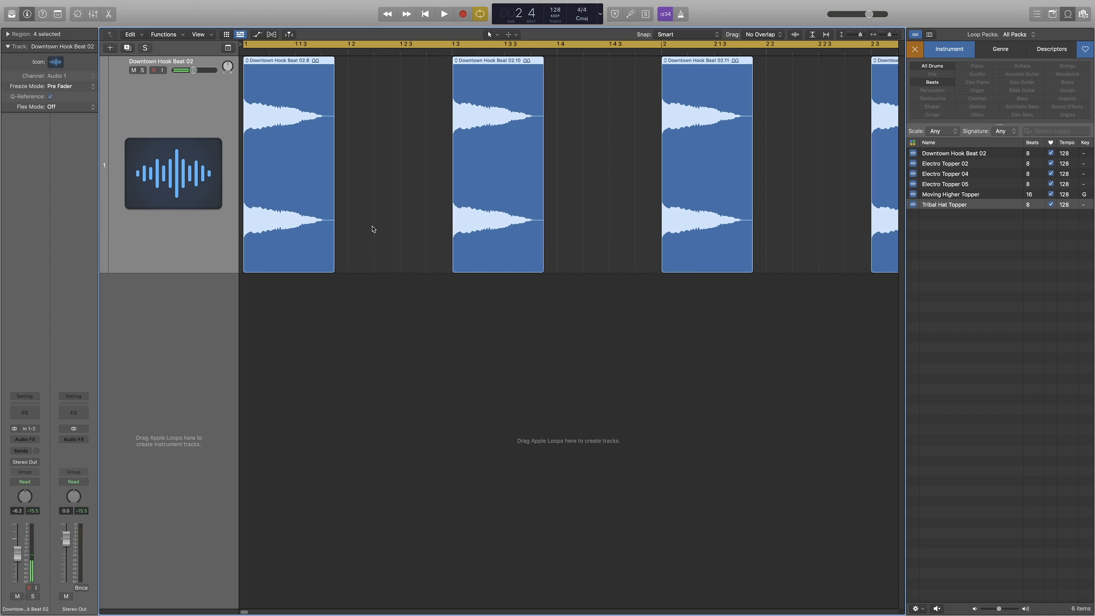
Assign the Fade Tool as the alternate tool, add a short fade-out to all four kick regions and play them back.
left_click(512, 35)
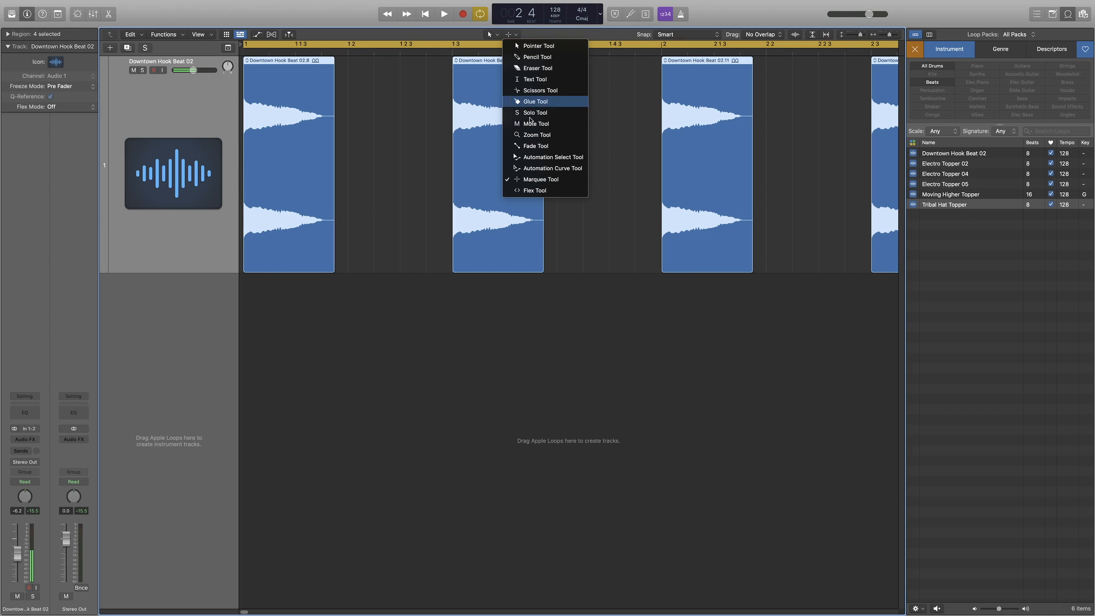
left_click(524, 146)
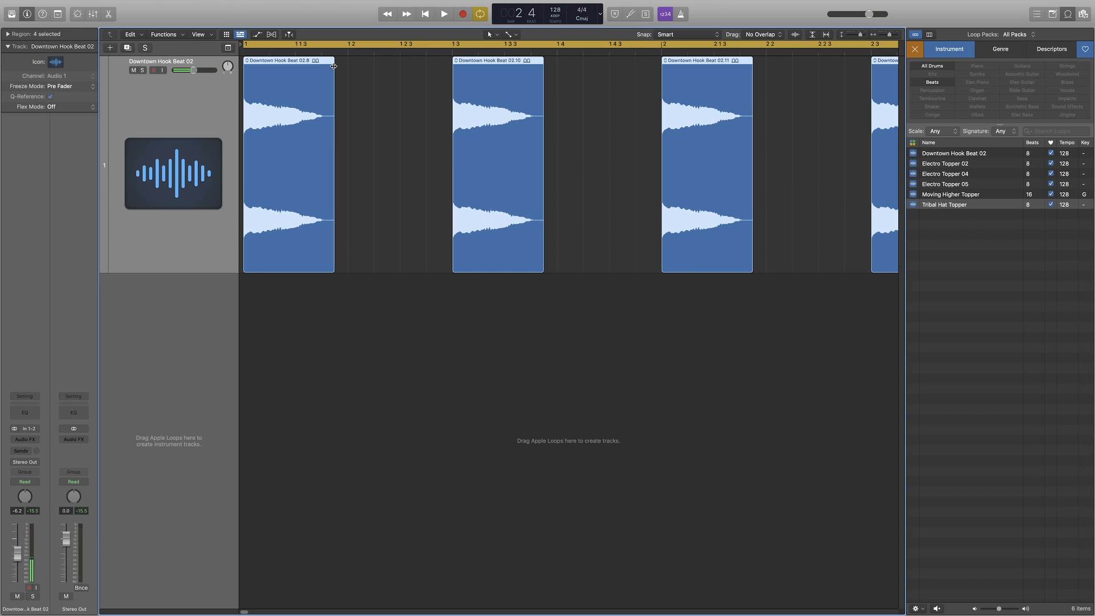
left_click_drag(334, 67, 323, 67)
key("space")
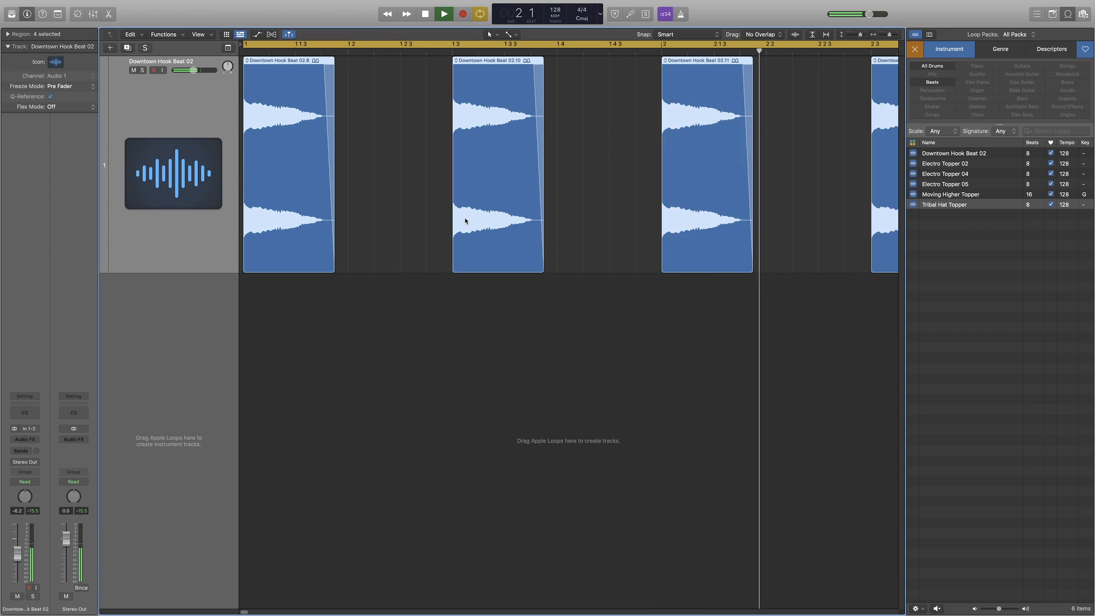
key("super+Left")
key("space")
Preview the Electro Topper 02 loop, place it on a new track at bar 1 and play it together with the kicks.
key("super+Left")
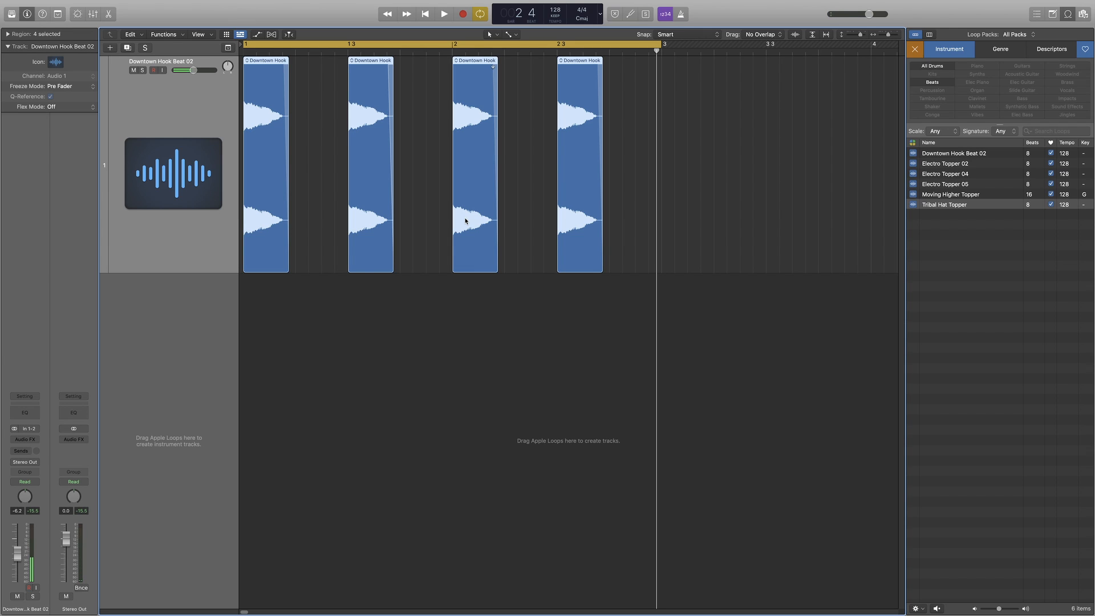
key("super+Up")
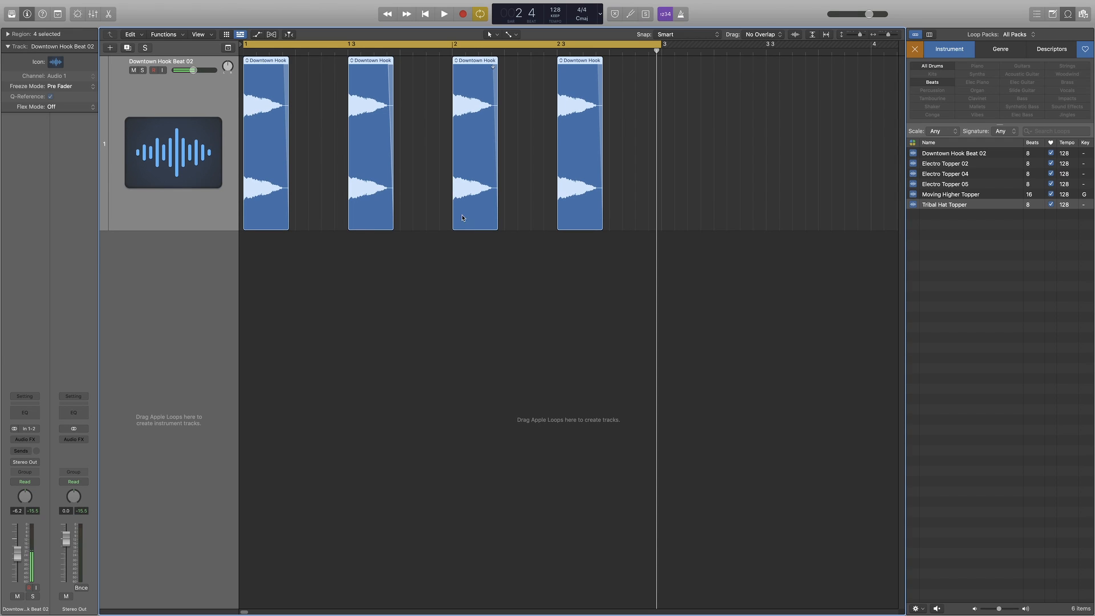
left_click(979, 156)
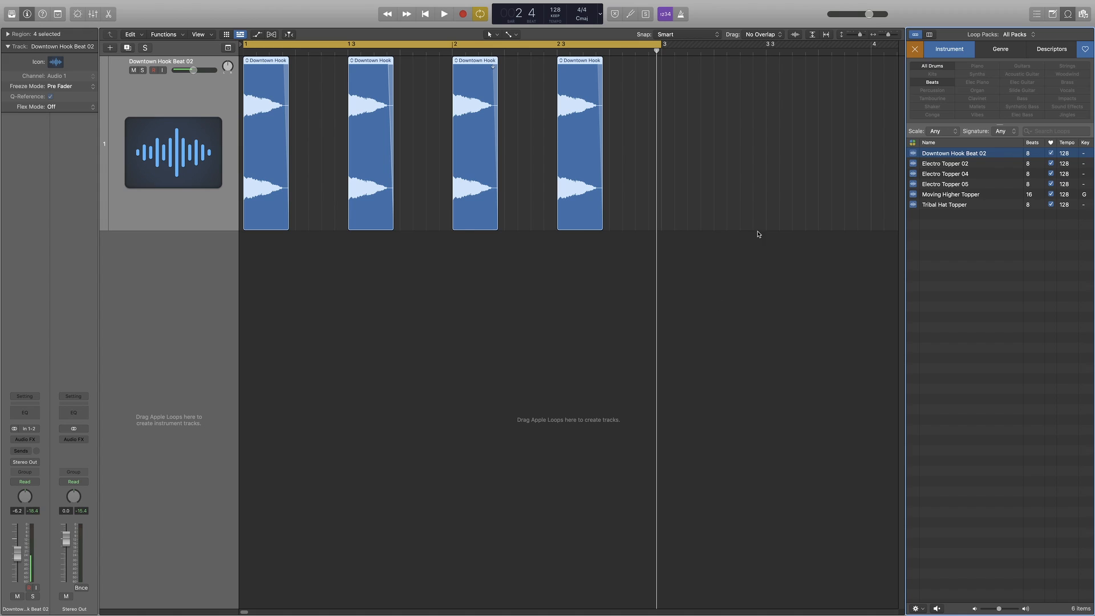
left_click(941, 166)
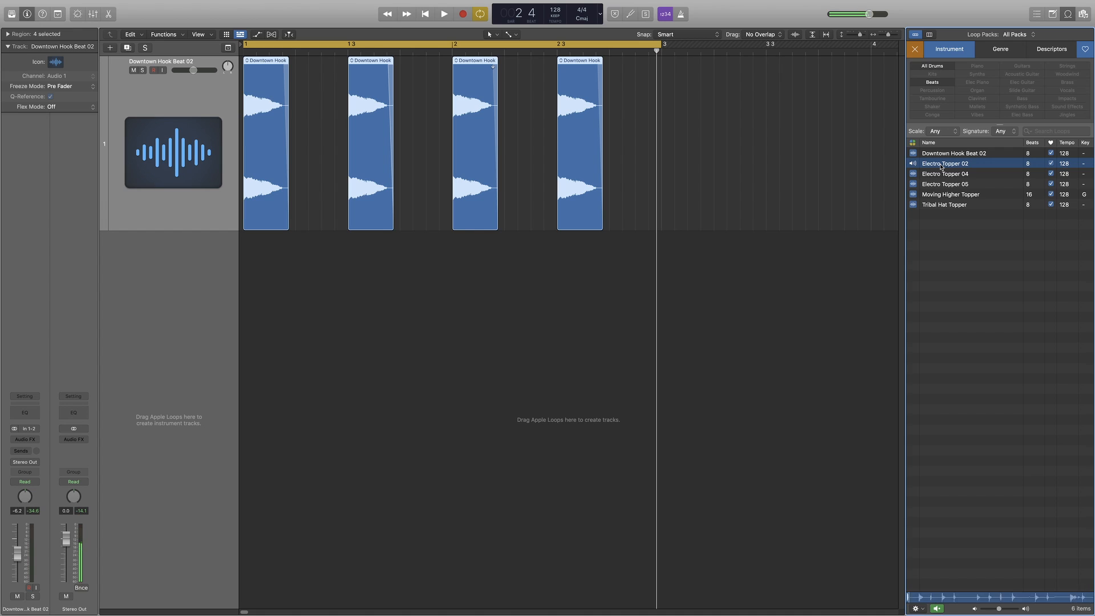
left_click(936, 168)
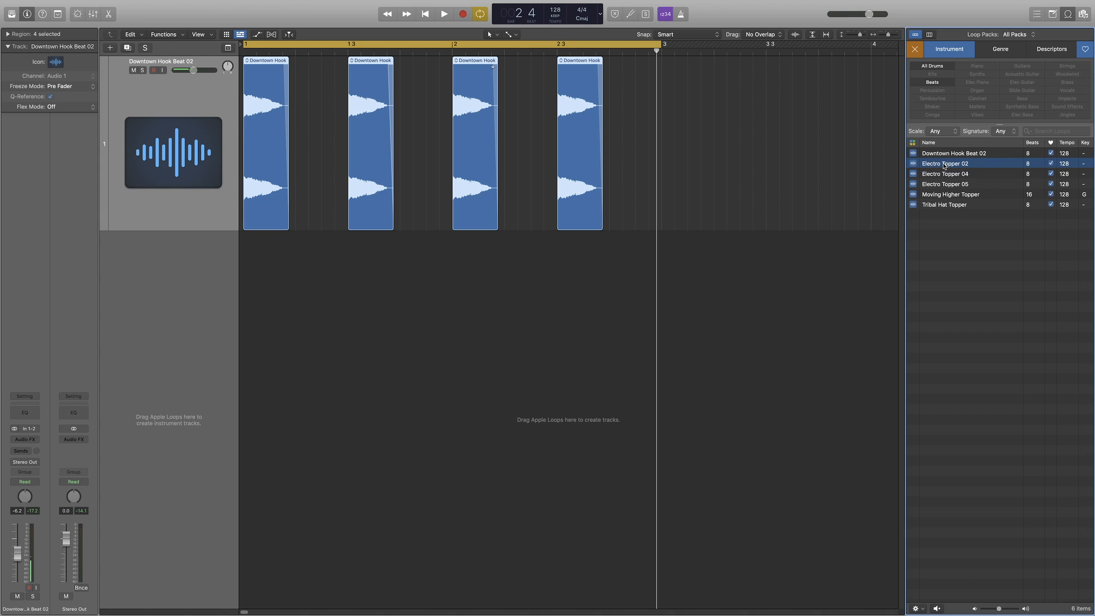
left_click_drag(944, 166, 258, 275)
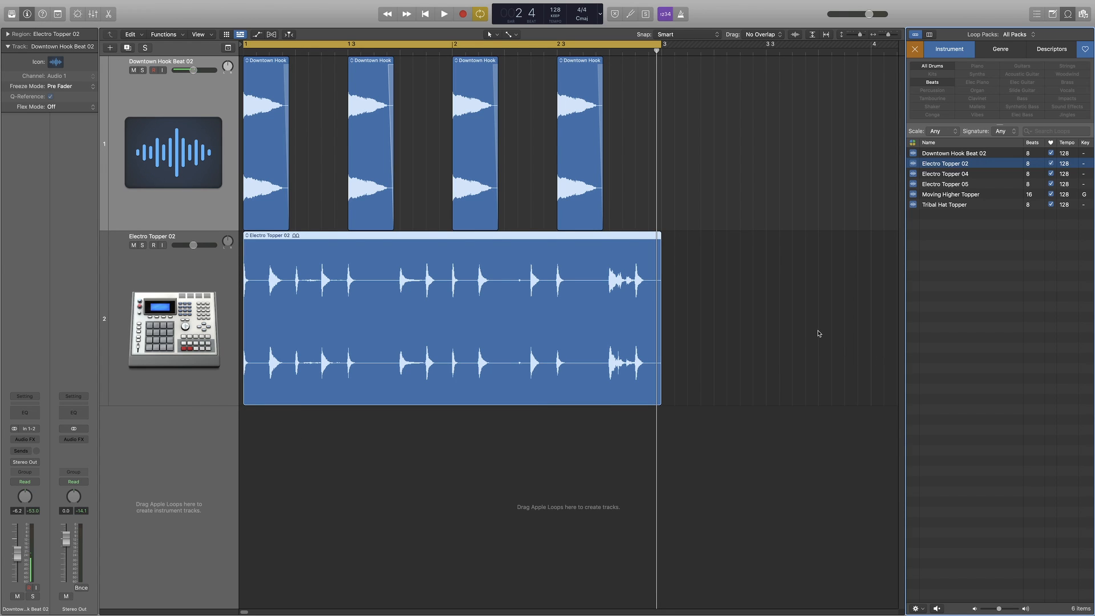
key("space")
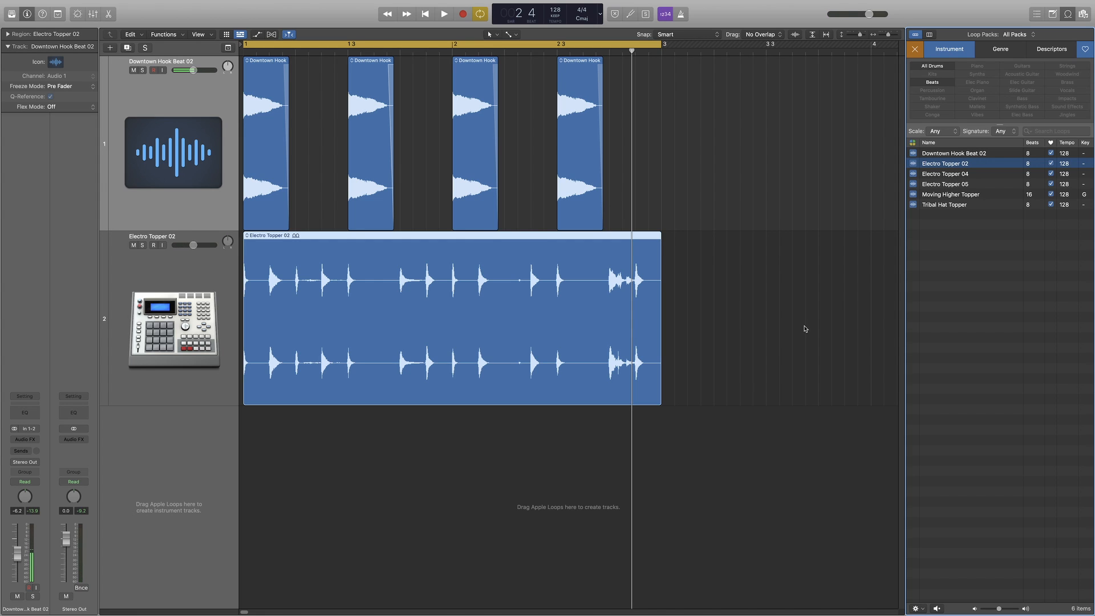
Set the Marquee Tool as the alternate tool and cut the stretch around beat 2 of bar 2 out of the Electro Topper 02 region.
key("super+Right")
key("super+Right")
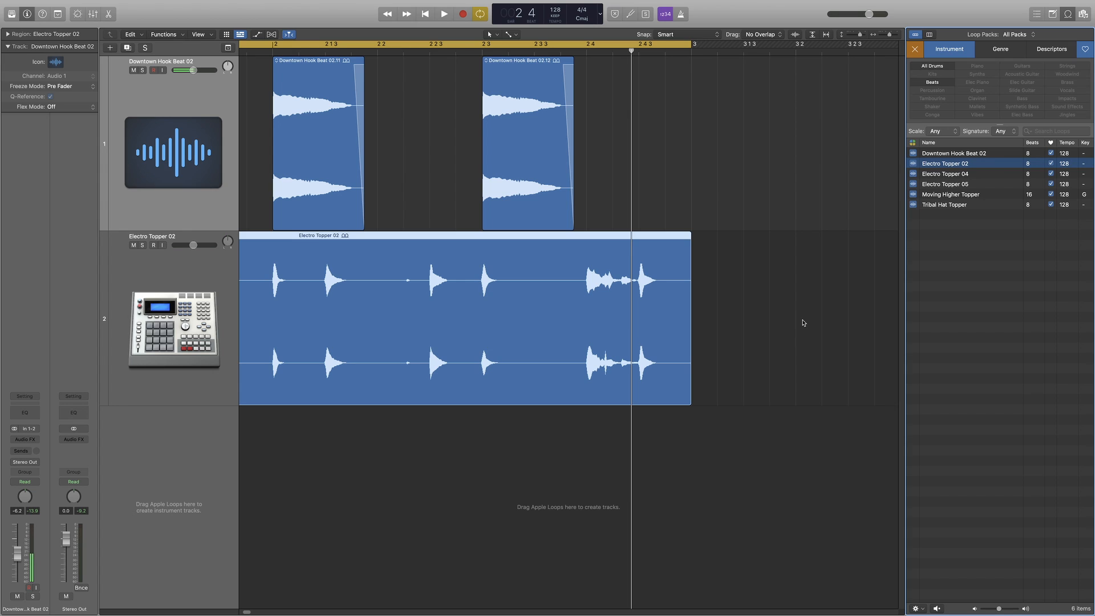
key("super+Left")
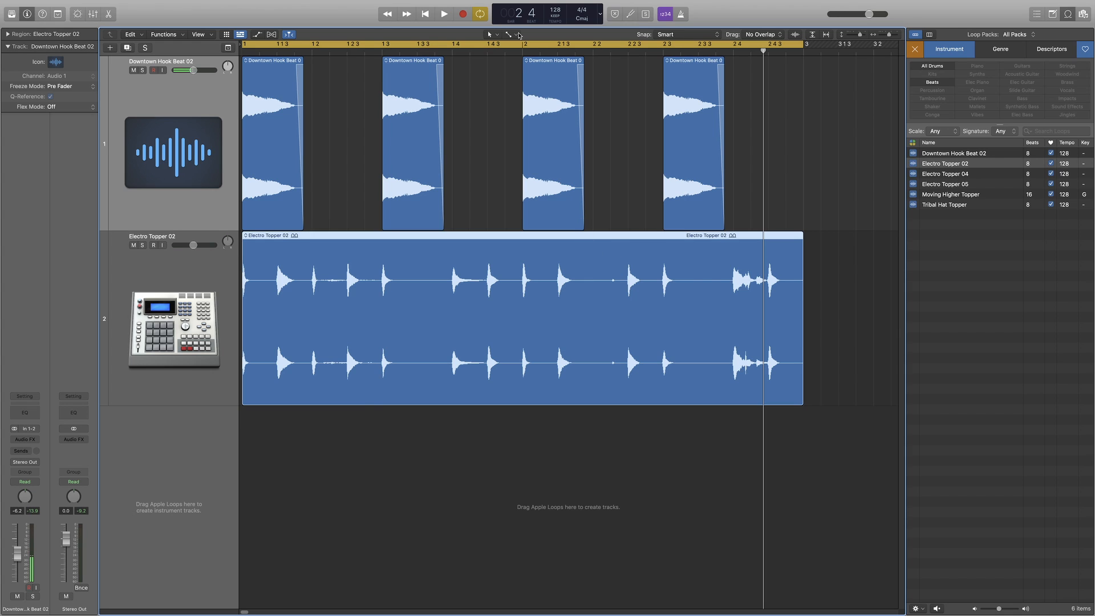
left_click(519, 35)
left_click(535, 181)
left_click_drag(584, 234, 628, 422)
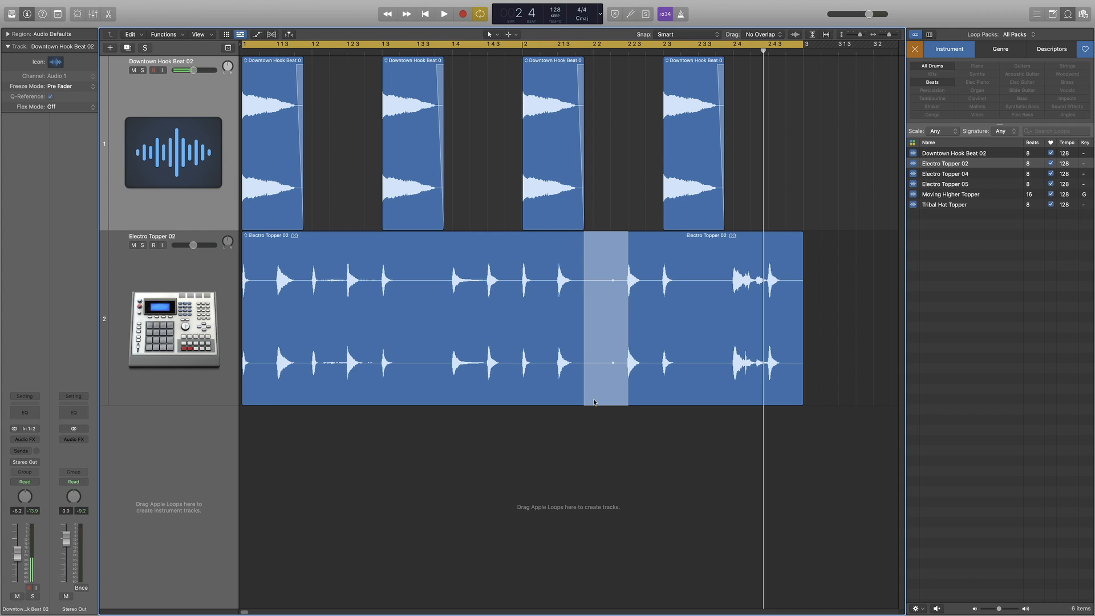
key("Delete")
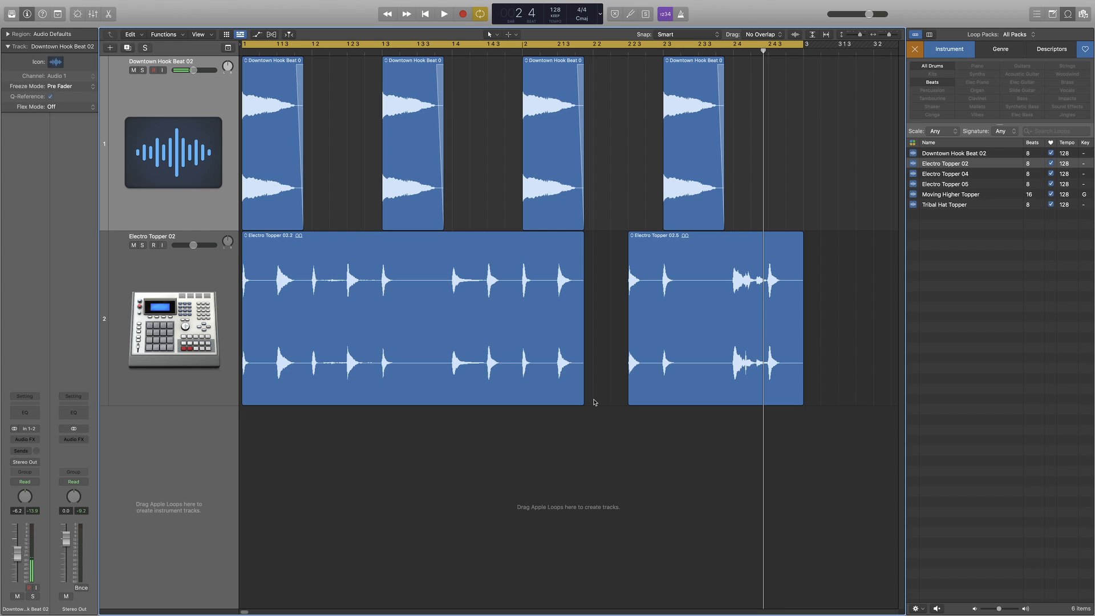
Play the trimmed Electro Topper 02 loop together with the kick pattern and stop playback.
key("super+Up")
key("super+Up")
key("super+Up")
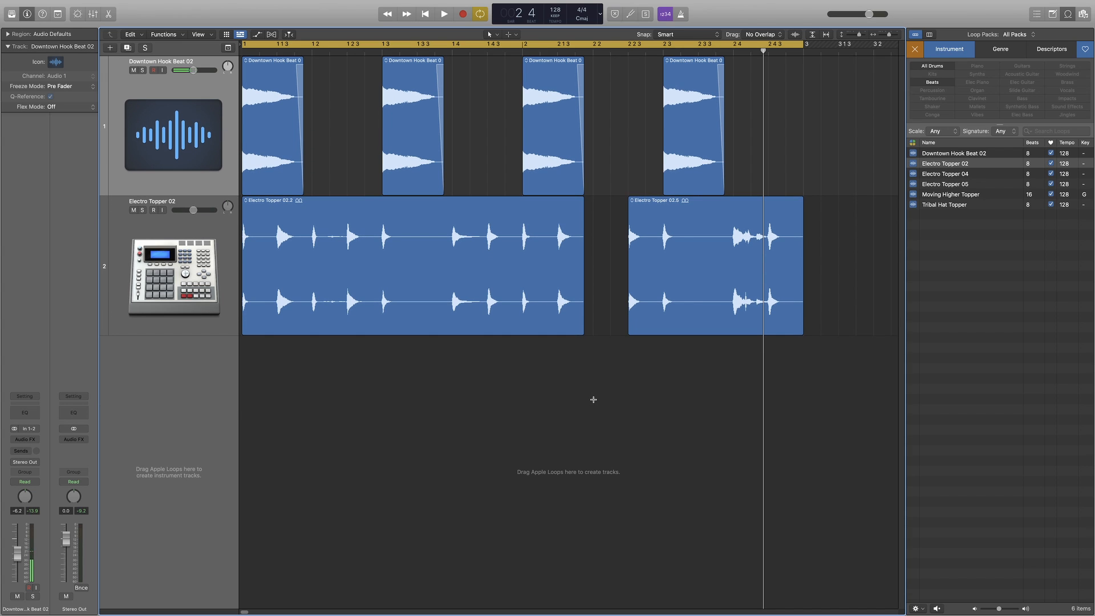
key("space")
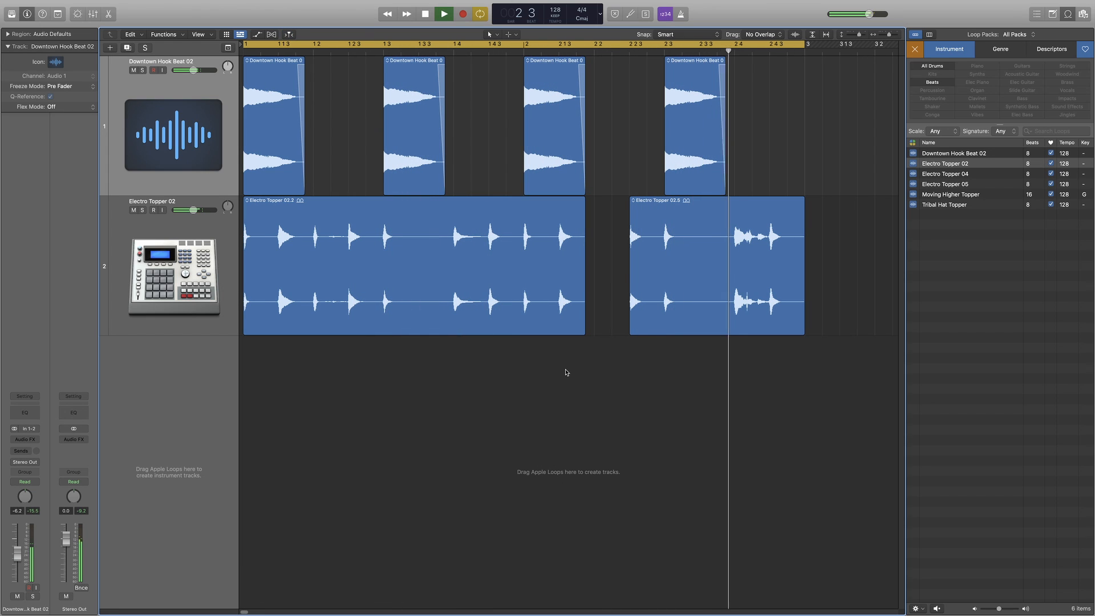
key("space")
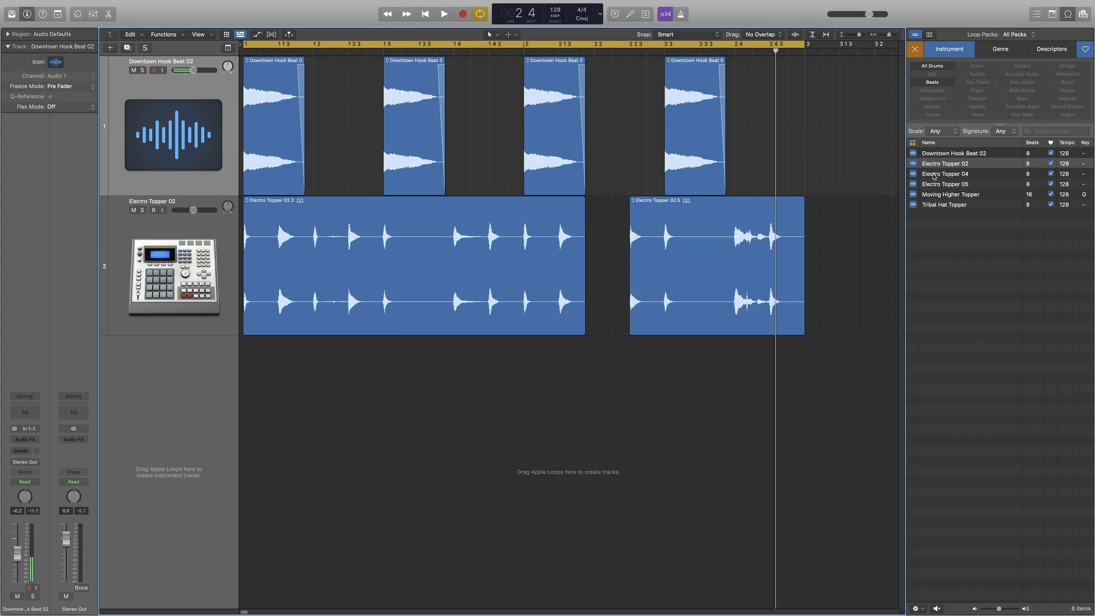
Preview the Electro Topper 04 loop and place it on a new track at bar 1.
left_click(934, 175)
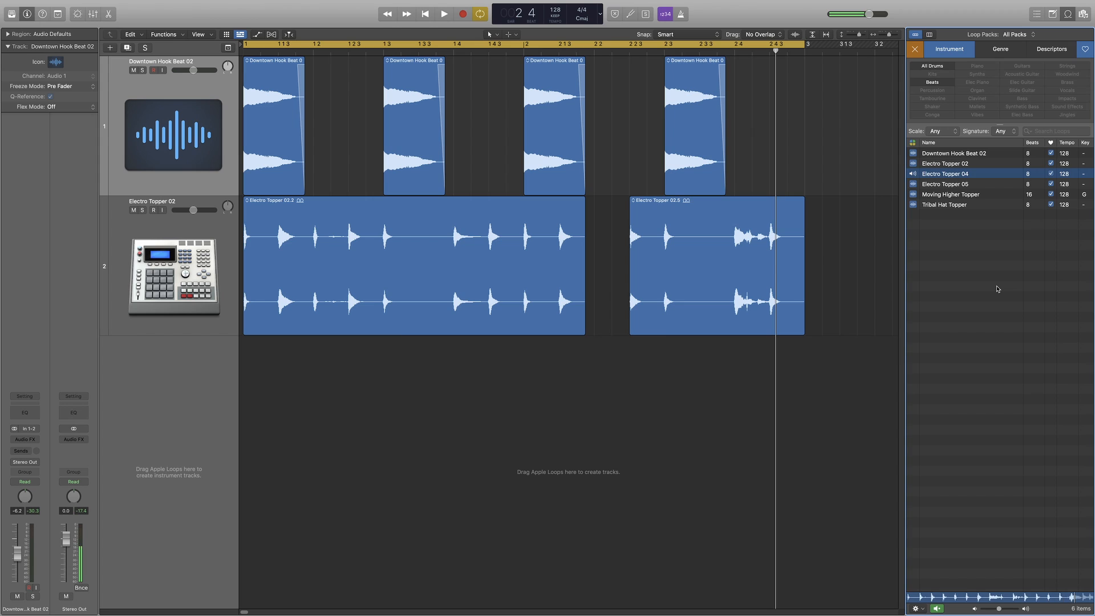
key("space")
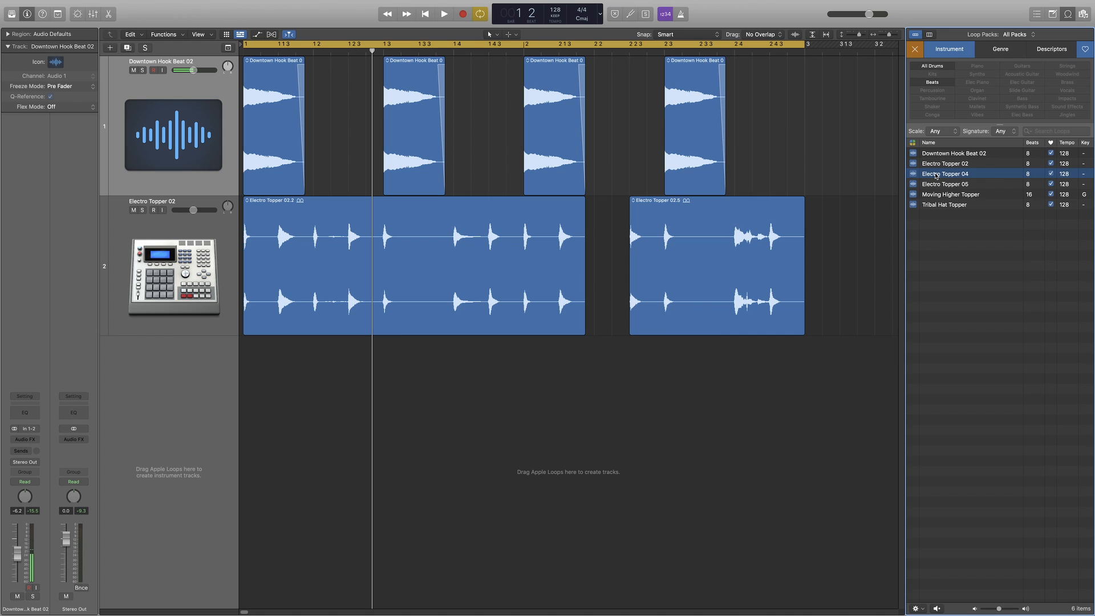
left_click_drag(935, 176, 259, 374)
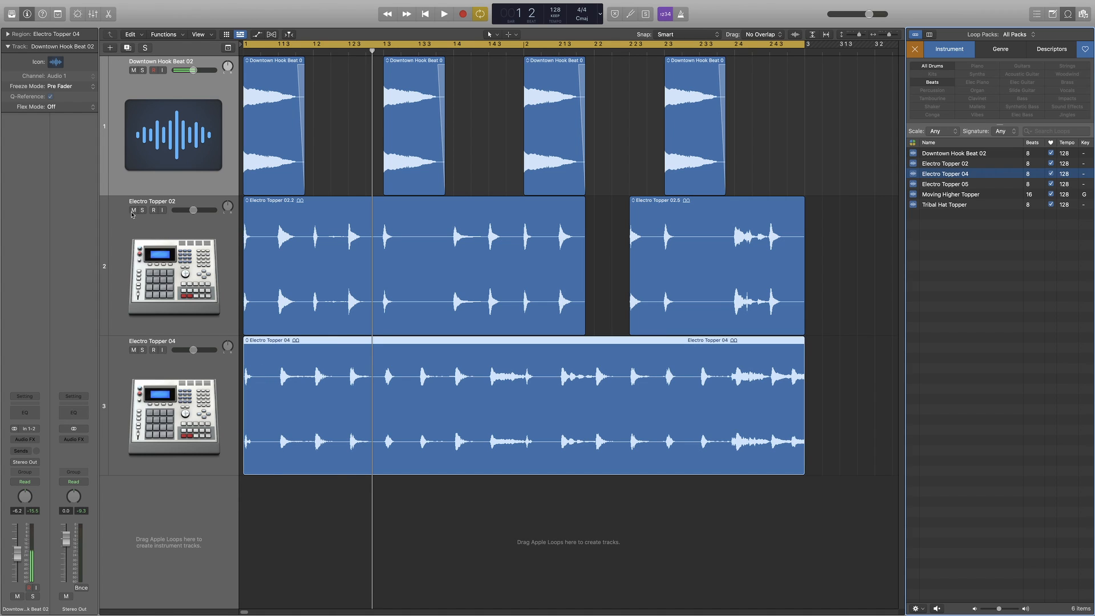
Mute the Electro Topper 02 track and play Electro Topper 04 with the kicks.
left_click(134, 210)
key("space")
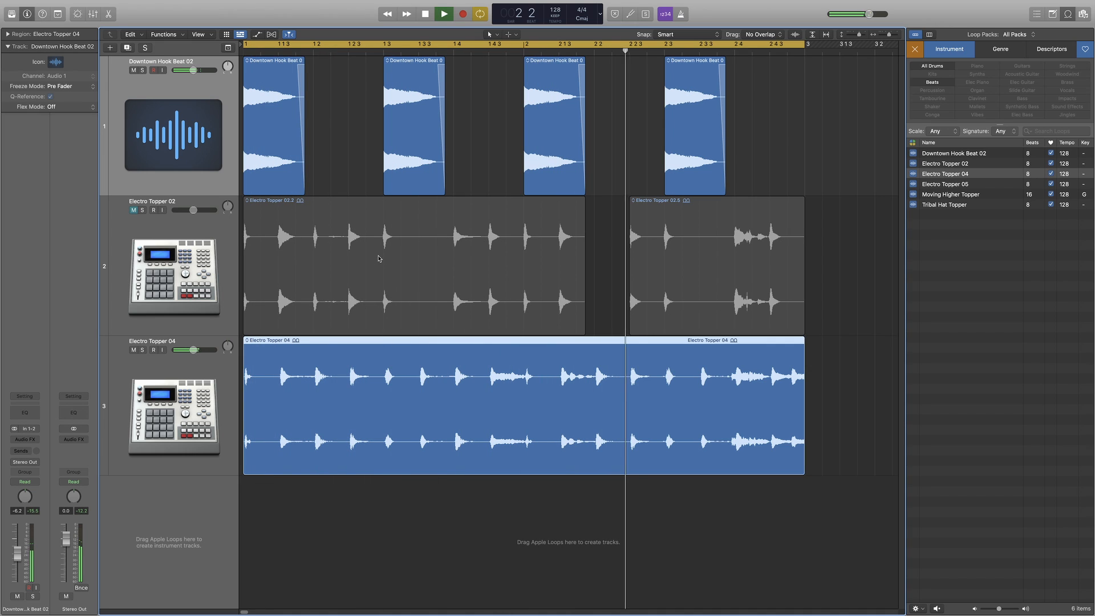
key("space")
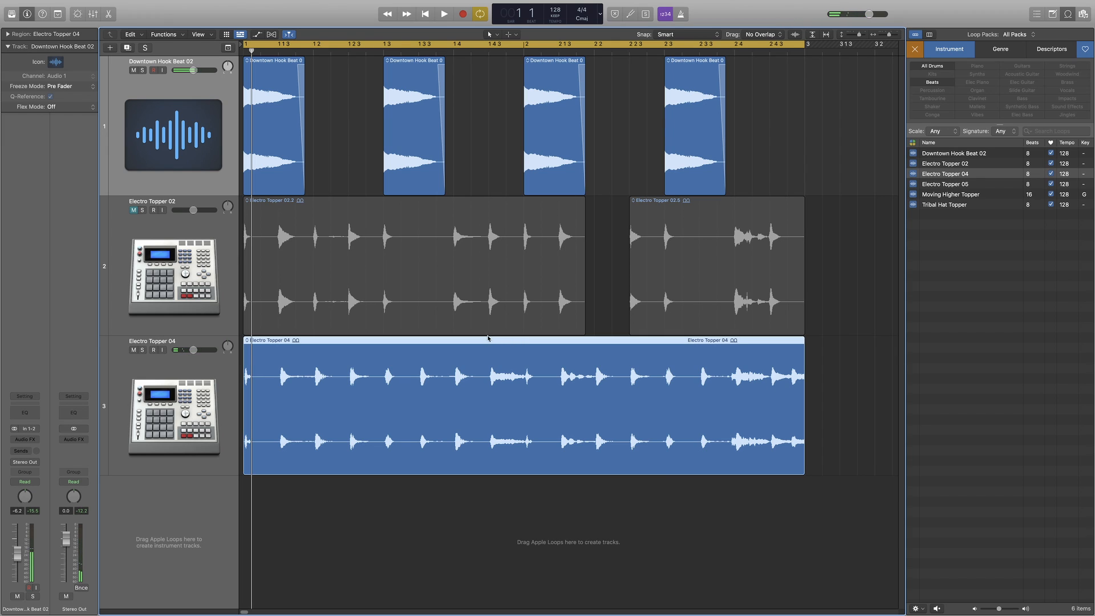
Audition the busier hits of Electro Topper 04 around the start of bar 2 and on its last beat using Marquee selections, then clear the selection.
left_click(489, 52)
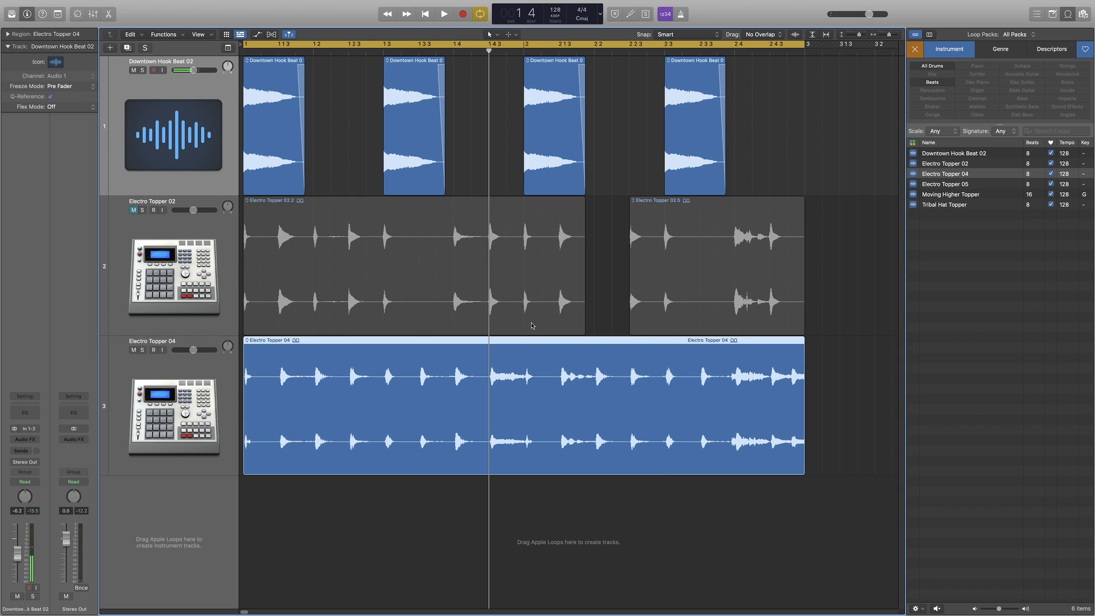
left_click_drag(491, 388, 561, 393)
key("space")
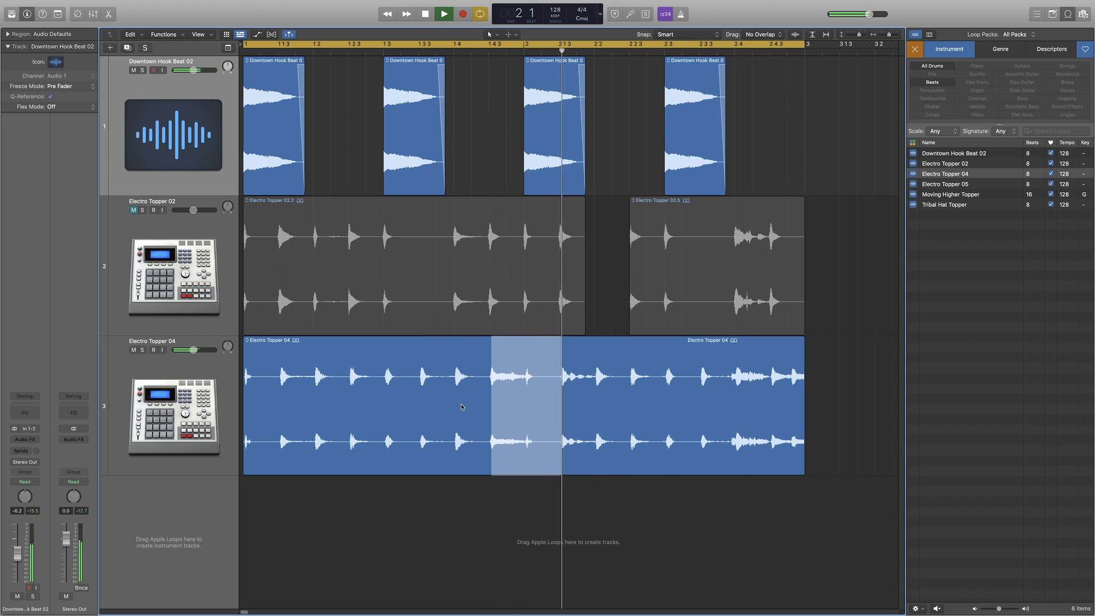
key("space")
left_click_drag(733, 385, 824, 393)
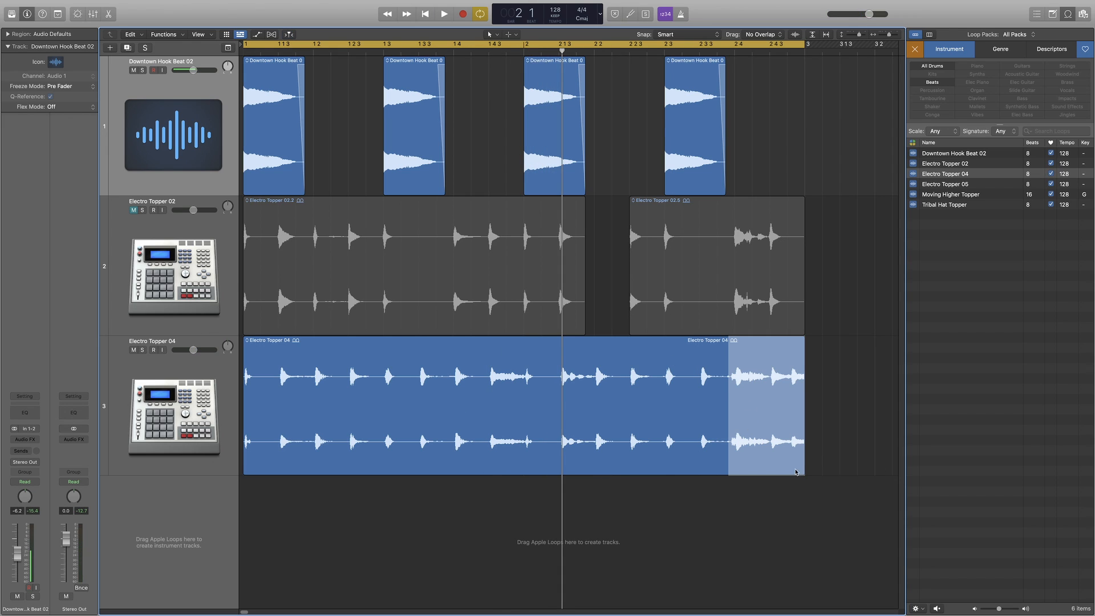
key("space")
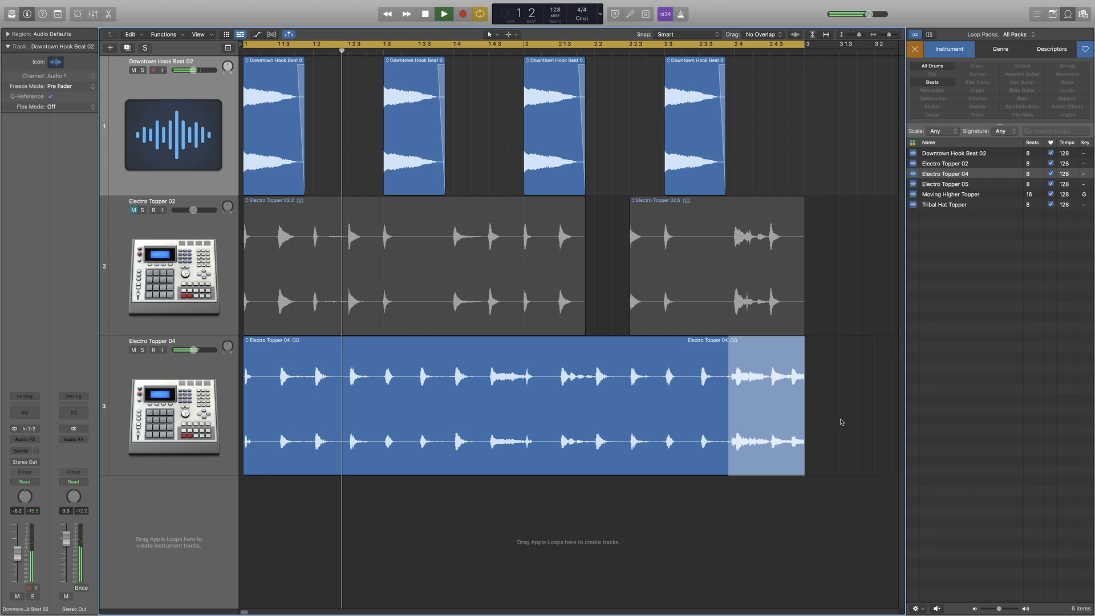
key("space")
left_click(867, 472)
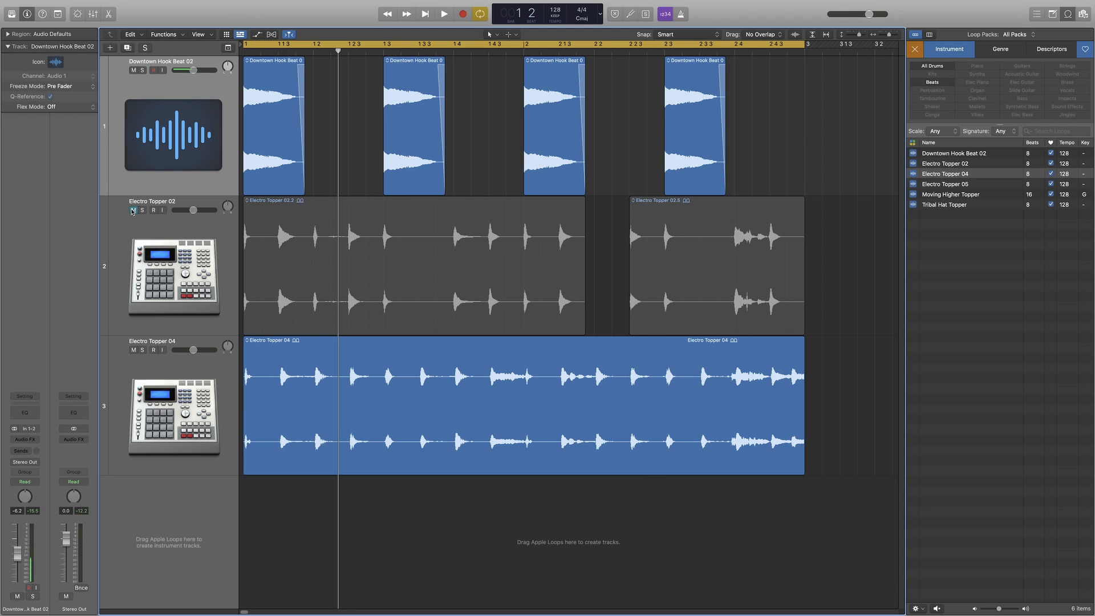
Unmute the Electro Topper 02 track and play all three tracks together.
left_click(133, 211)
key("space")
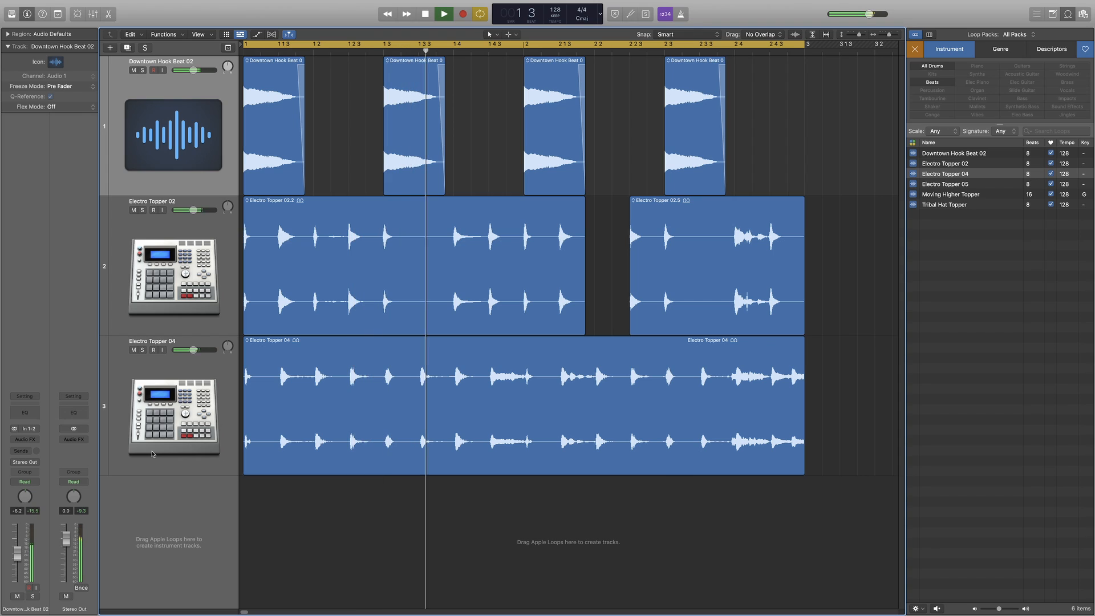
key("space")
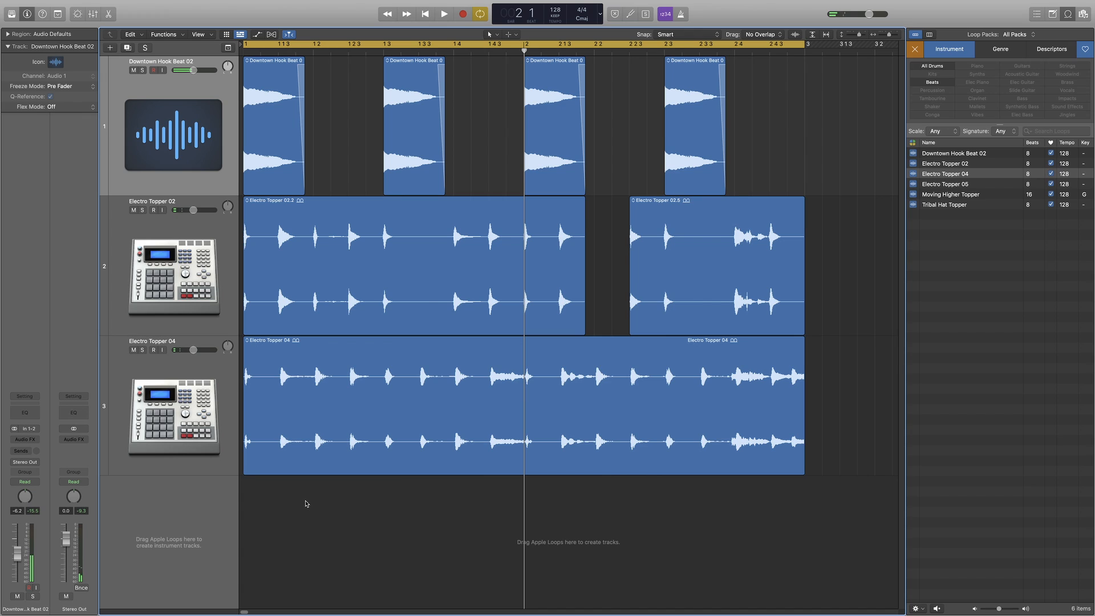
Preview the Electro Topper 05 loop, place it on a new track at bar 1 and play it with the other tracks.
left_click(944, 186)
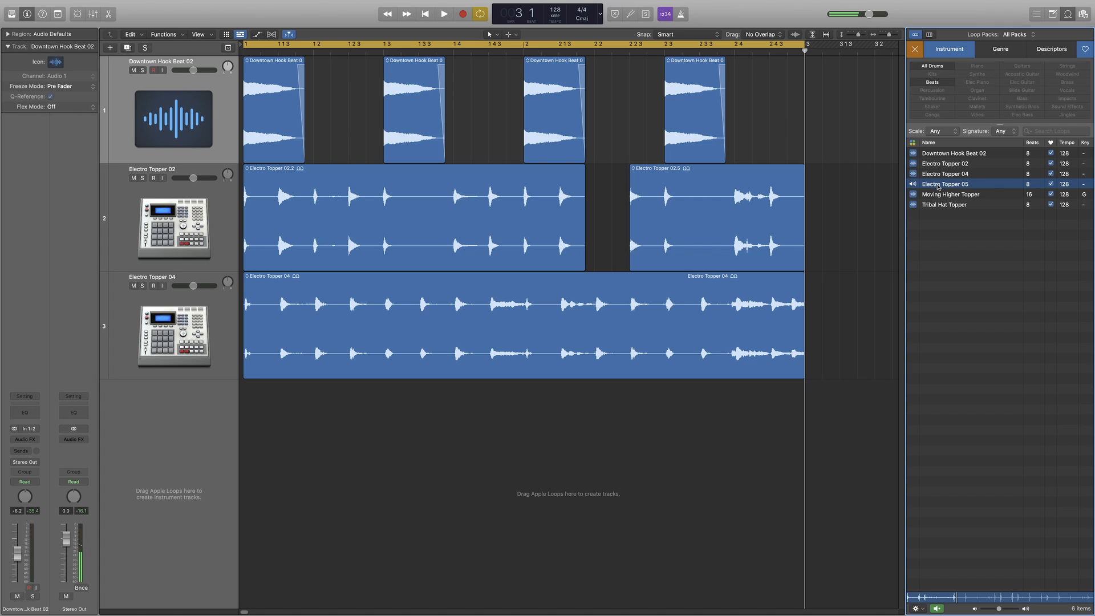
left_click(961, 188)
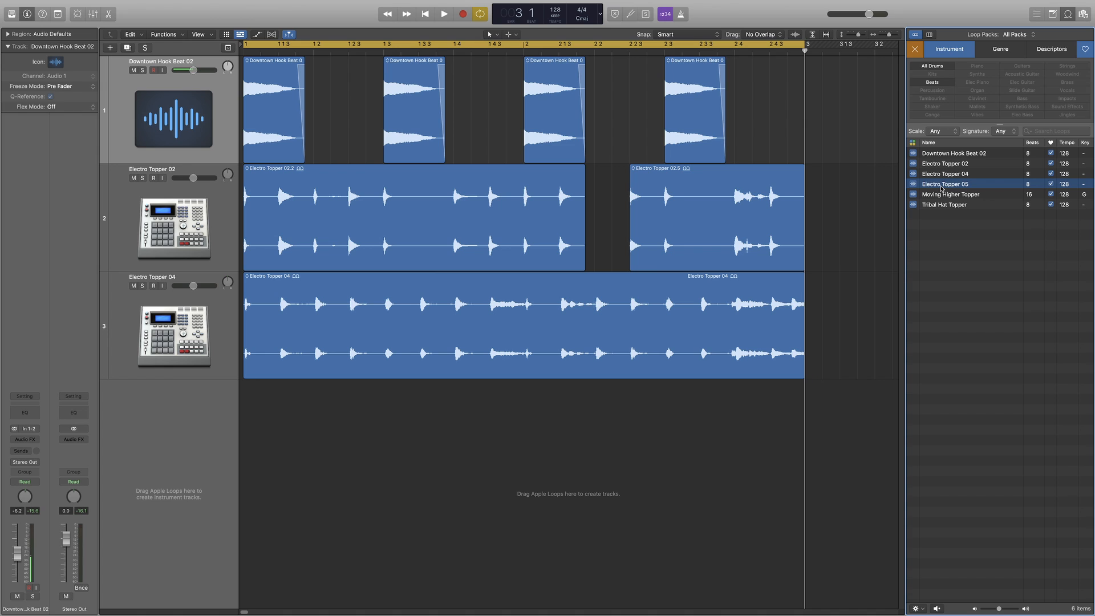
left_click_drag(941, 188, 244, 436)
key("space")
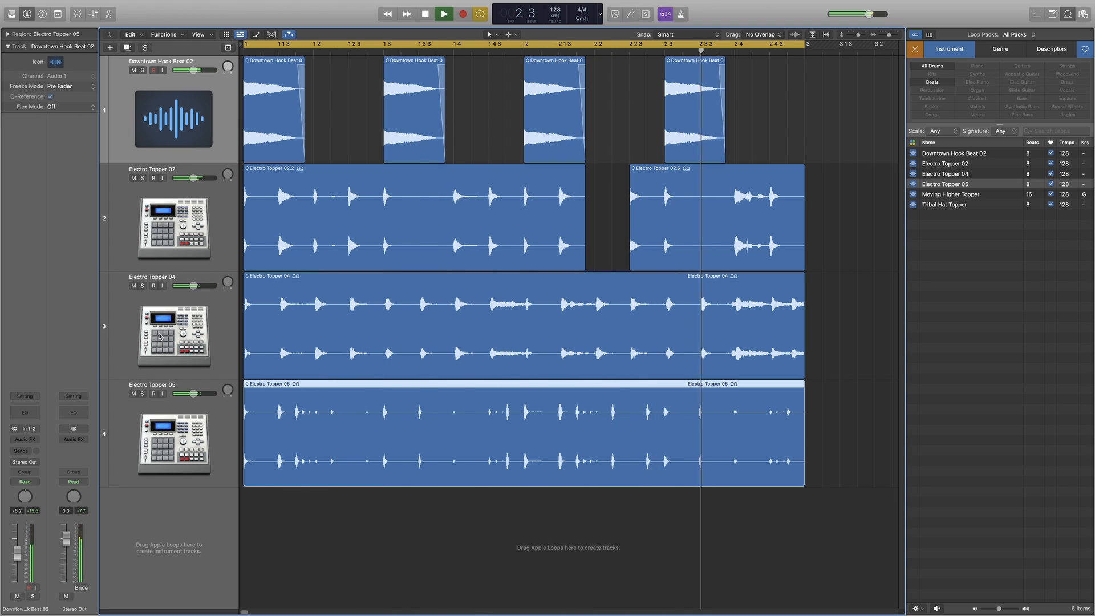
key("space")
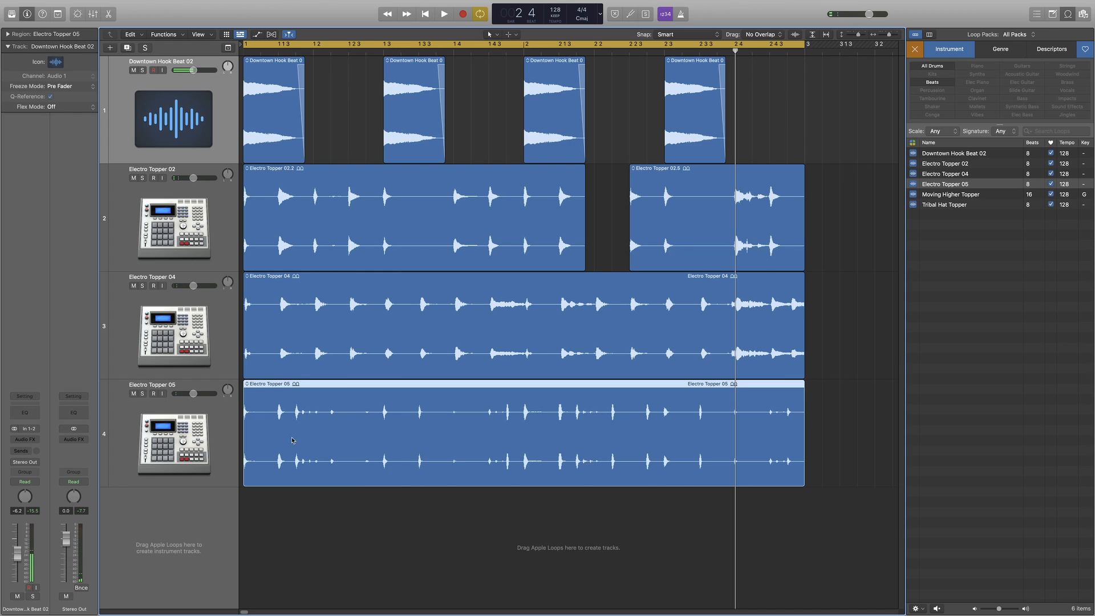
Solo the Electro Topper 05 track and play it on its own.
left_click(143, 394)
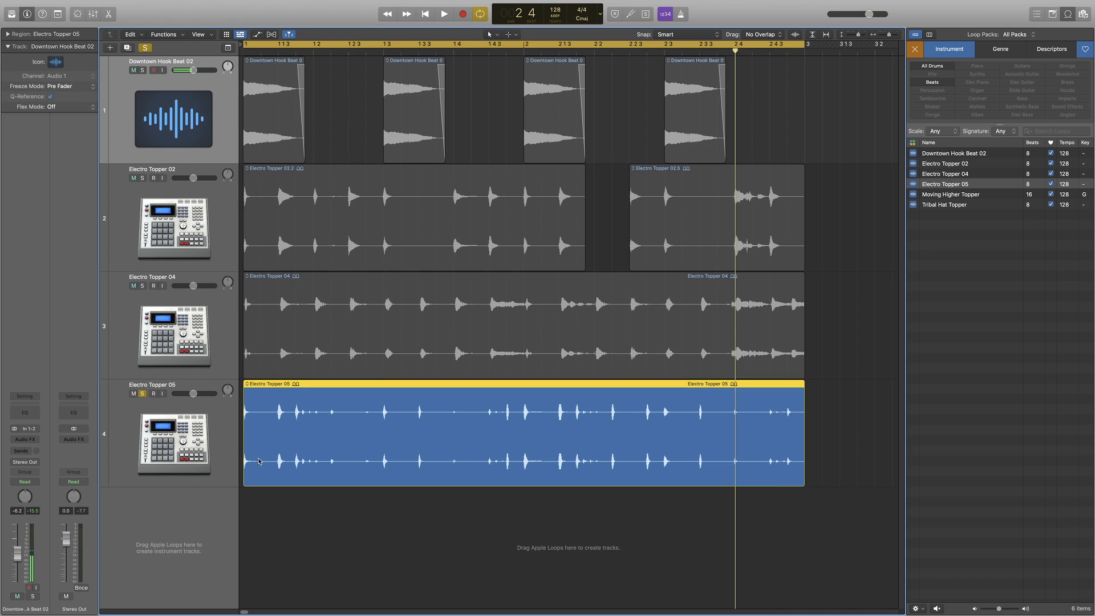
key("space")
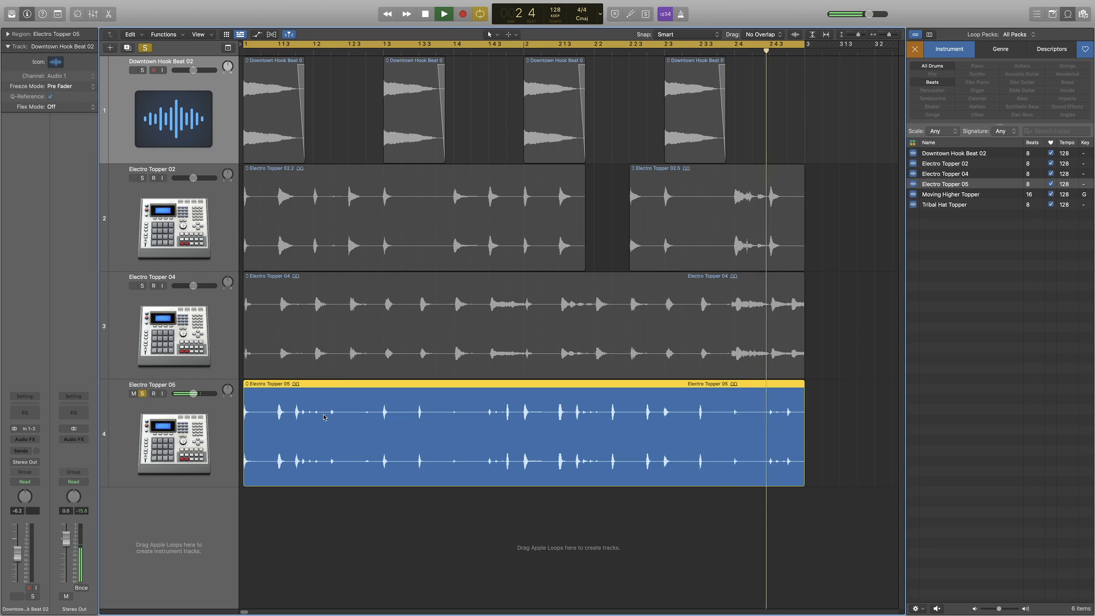
key("space")
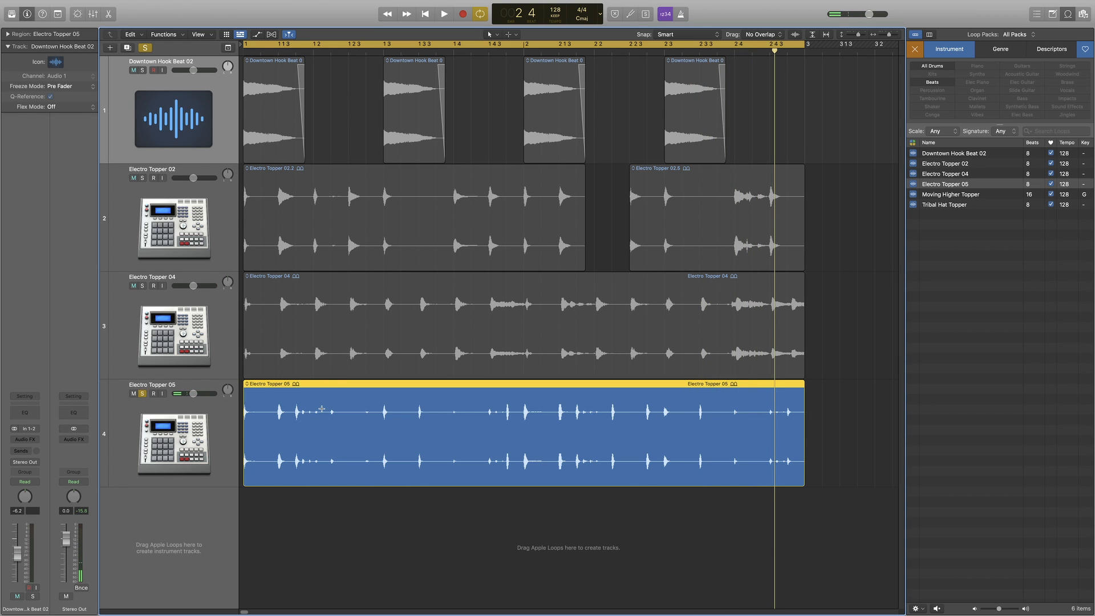
Audition the opening hit of the Electro Topper 05 region with a Marquee selection.
key("super+Up")
key("super+Up")
key("super+Down")
key("super+Down")
key("super+Down")
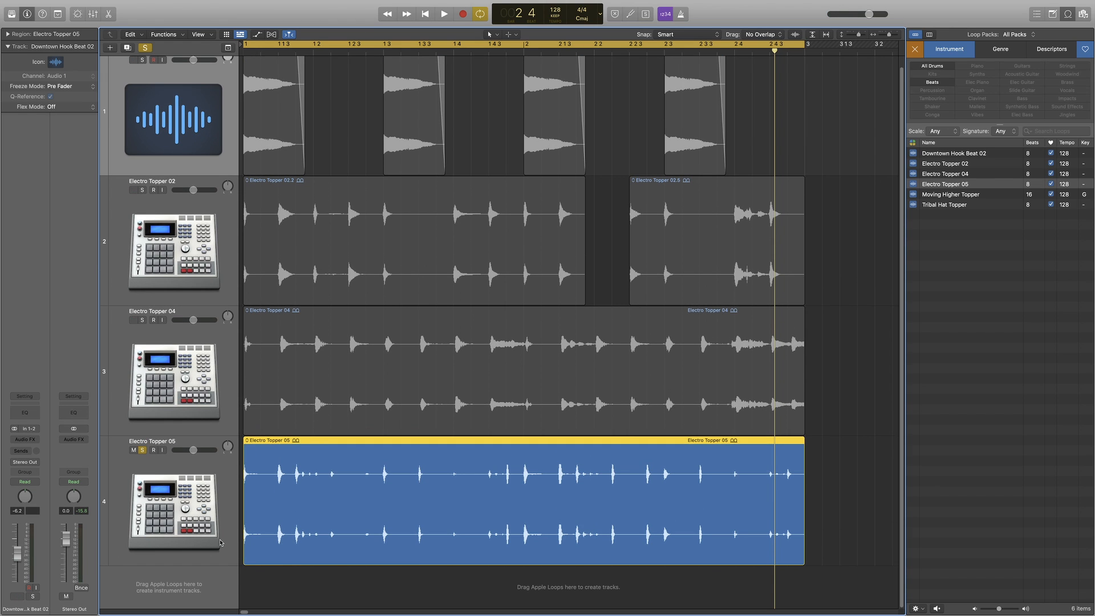
left_click_drag(279, 477, 249, 550)
key("space")
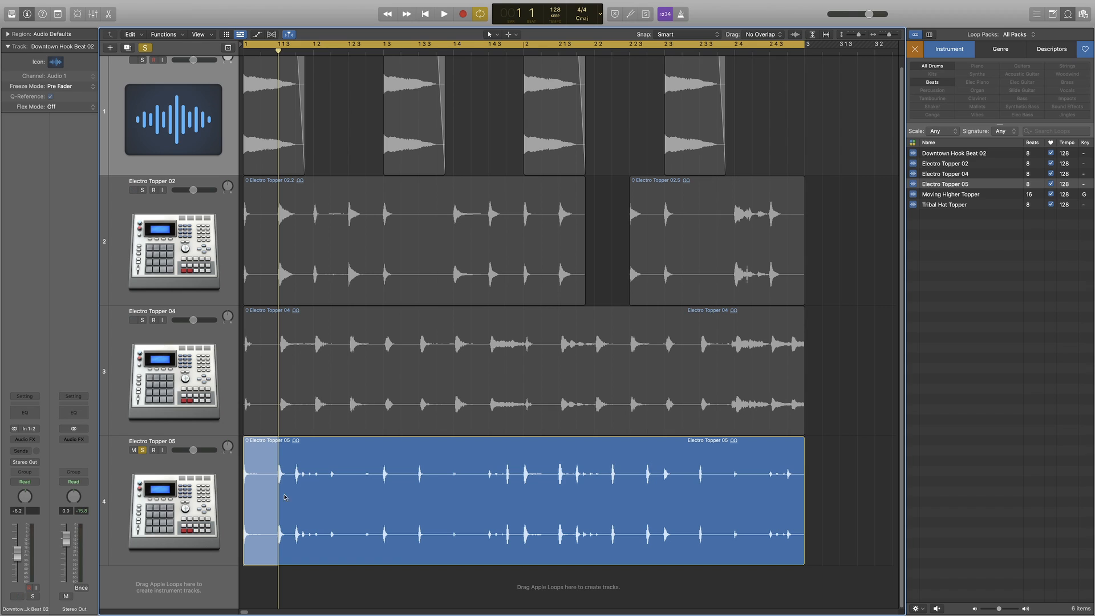
Audition the one-beat stretch of small hits around beat 2 of bar 1 in Electro Topper 05 and delete it with the Marquee tool.
left_click_drag(290, 493, 366, 501)
key("space")
key("space")
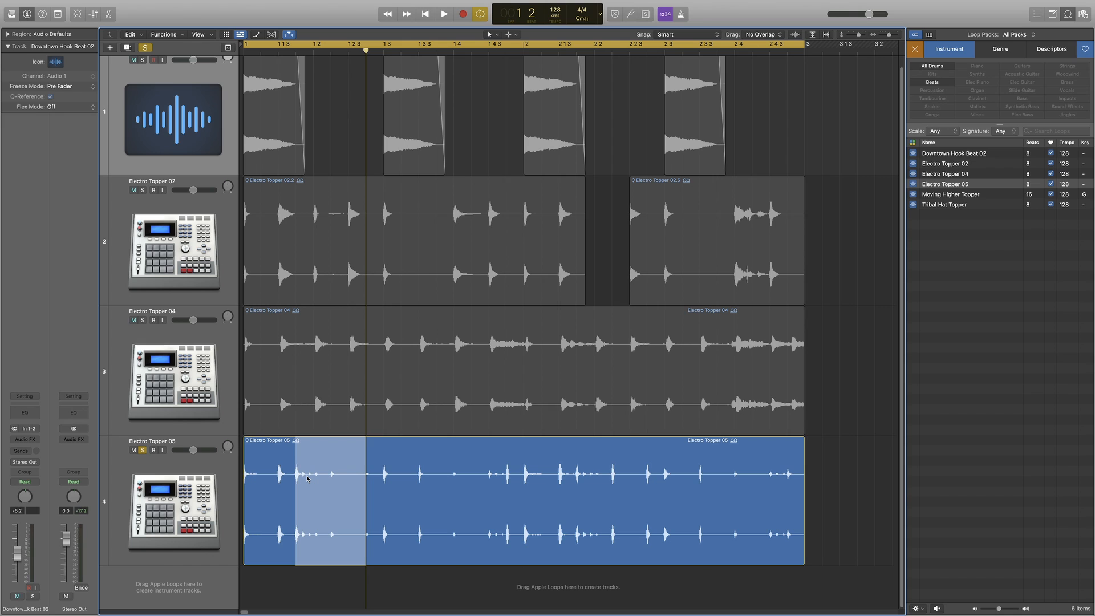
key("Delete")
key("space")
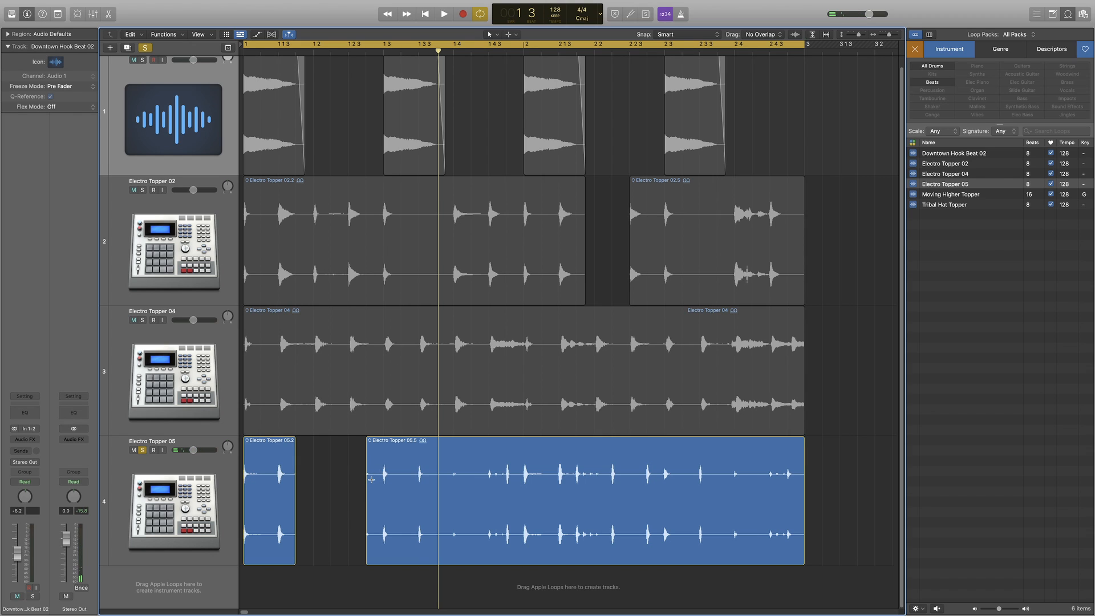
Play the soloed Electro Topper 05 edit and place the playhead at beat 4 of bar 1.
key("space")
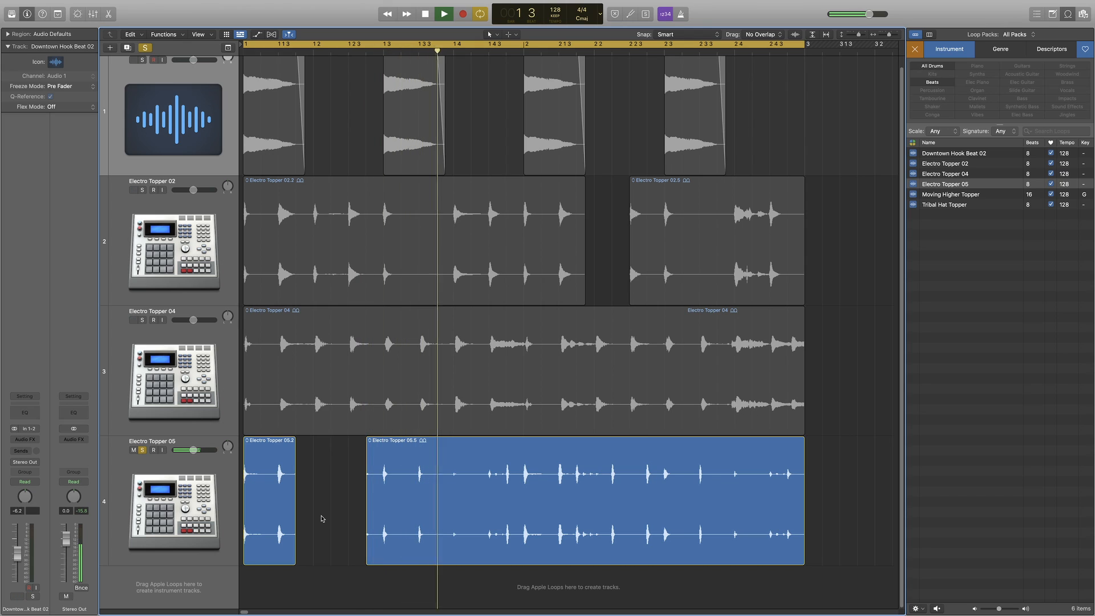
key("space")
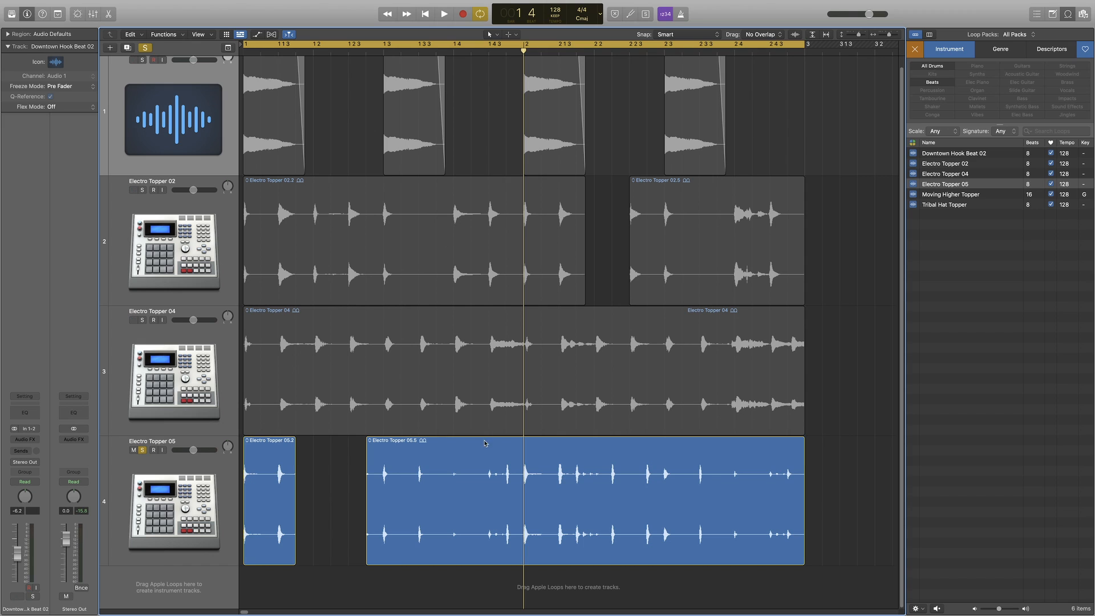
key("space")
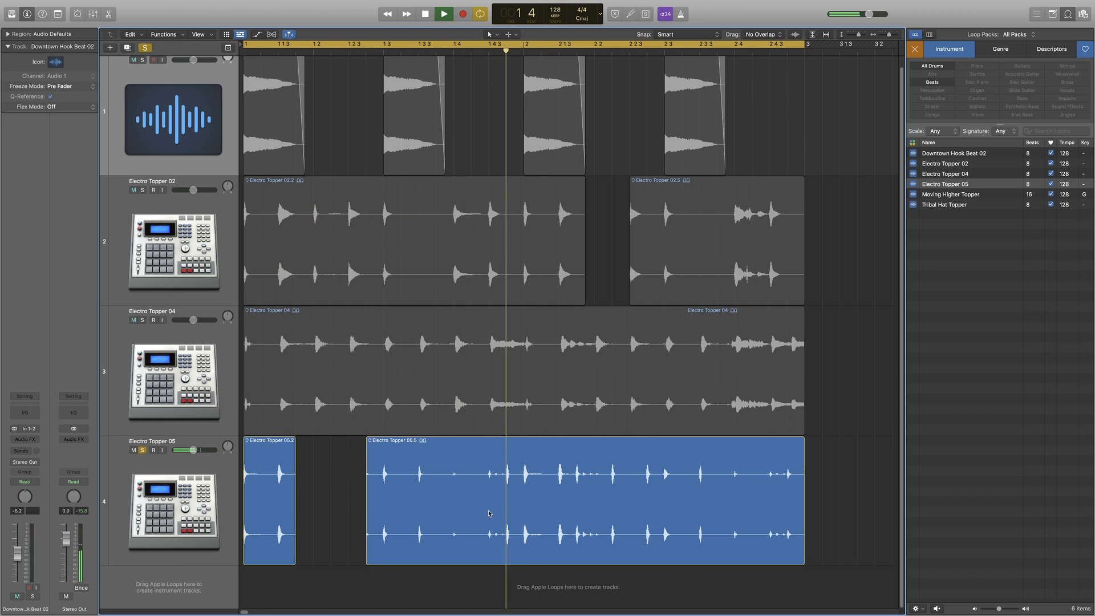
key("space")
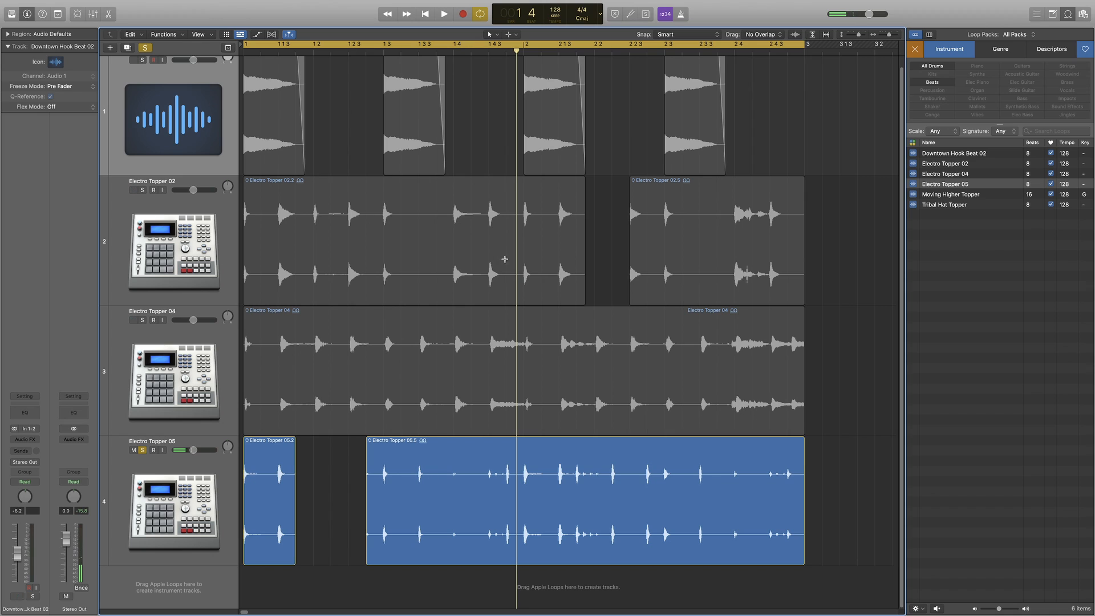
left_click(455, 48)
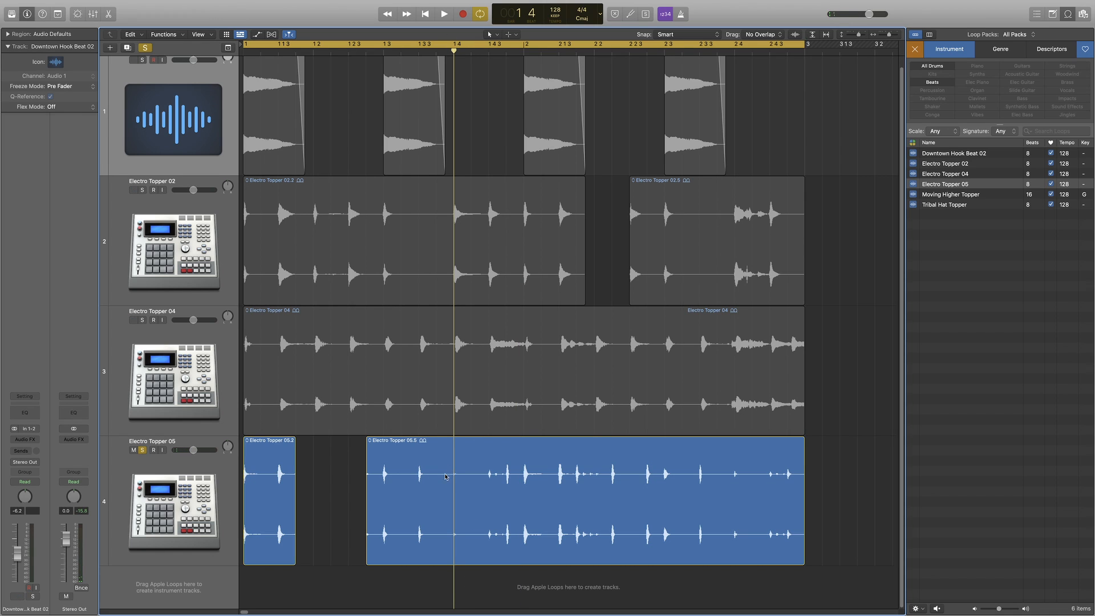
Delete the stretch from 1 4 to 1 4 3 in the Electro Topper 05 region with the Marquee tool and play the result.
left_click_drag(454, 477, 488, 489)
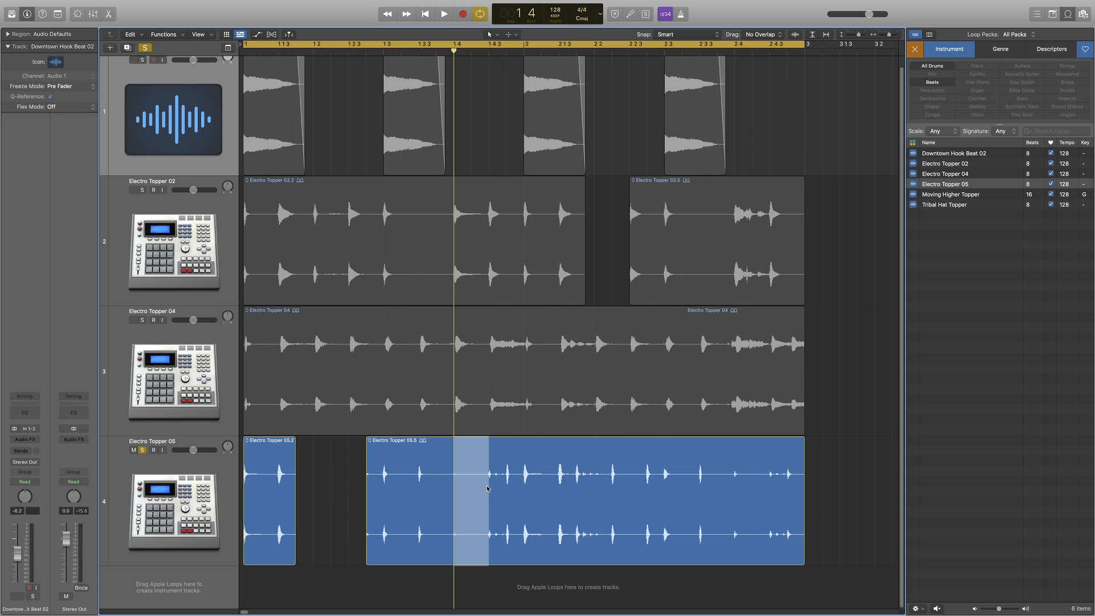
key("Delete")
key("space")
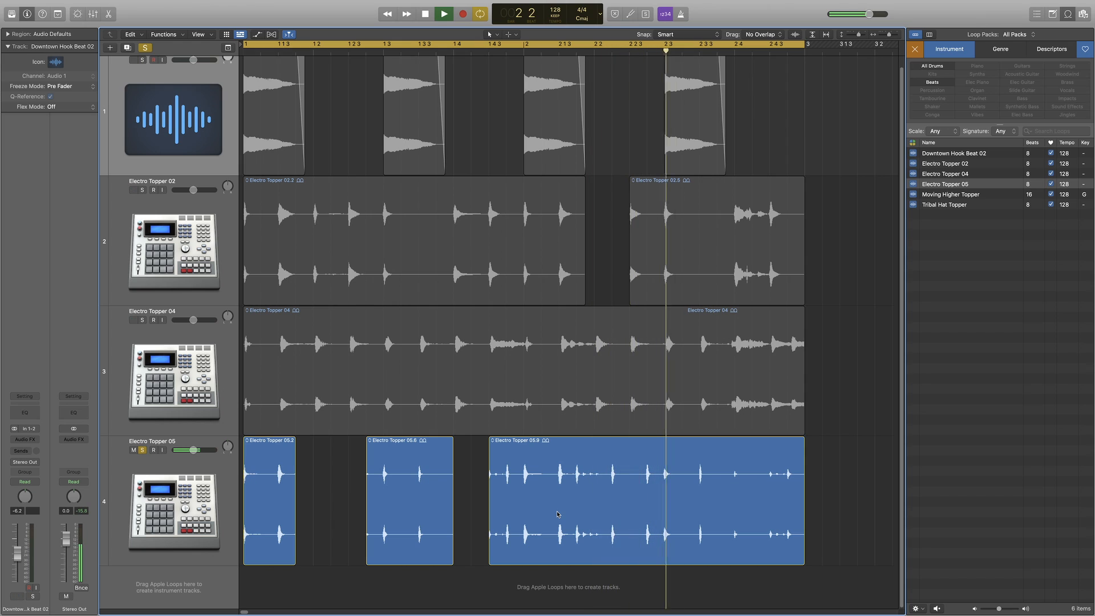
key("space")
Audition the hit at 2 3 3 on Electro Topper 04 and 05 together with a Marquee selection across both tracks.
left_click_drag(699, 342, 727, 553)
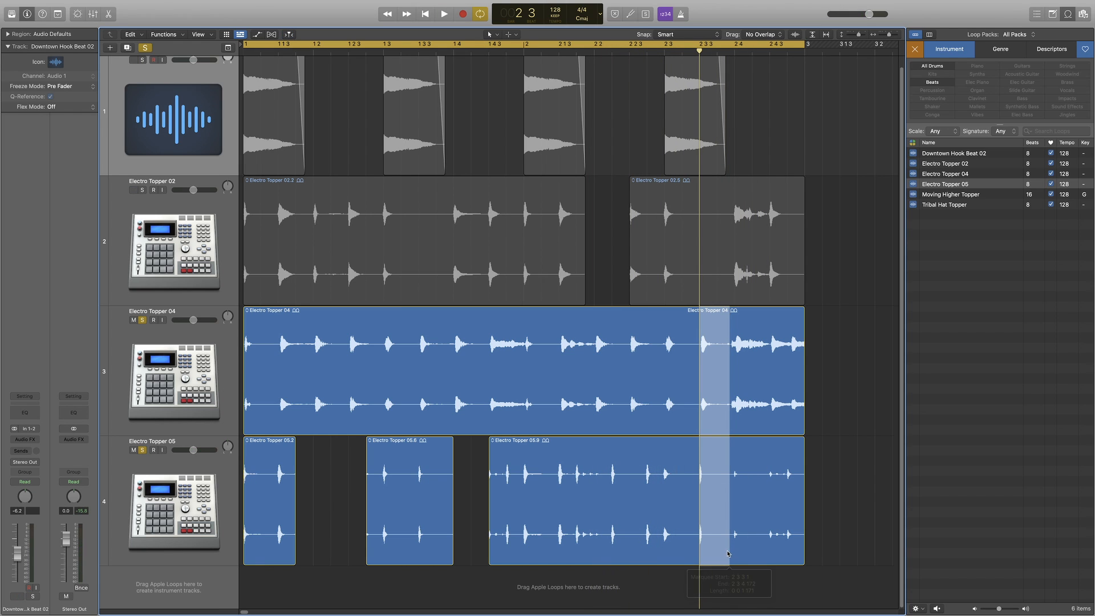
key("space")
key("space")
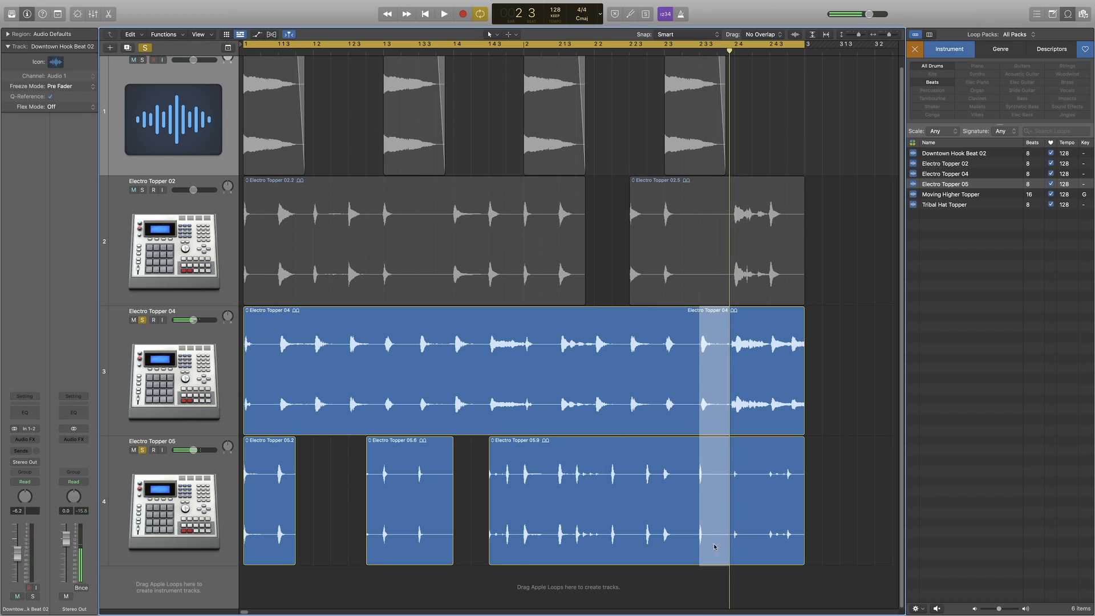
left_click(834, 513)
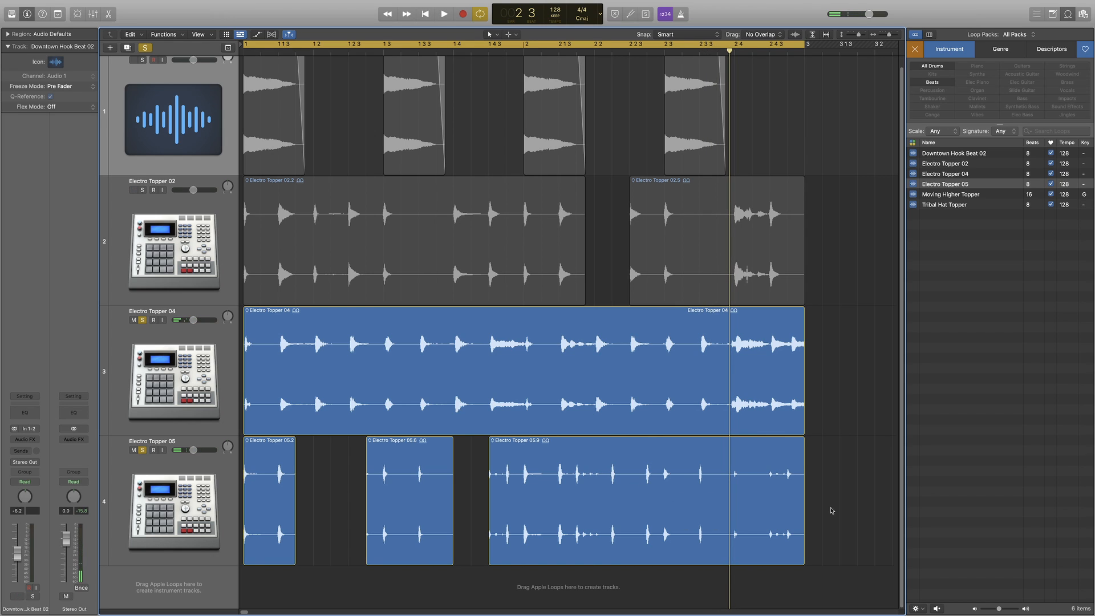
Audition the closing hits of Electro Topper 05 with a Marquee selection from beat 4 of bar 2 past the region's end.
left_click_drag(835, 498, 734, 504)
key("space")
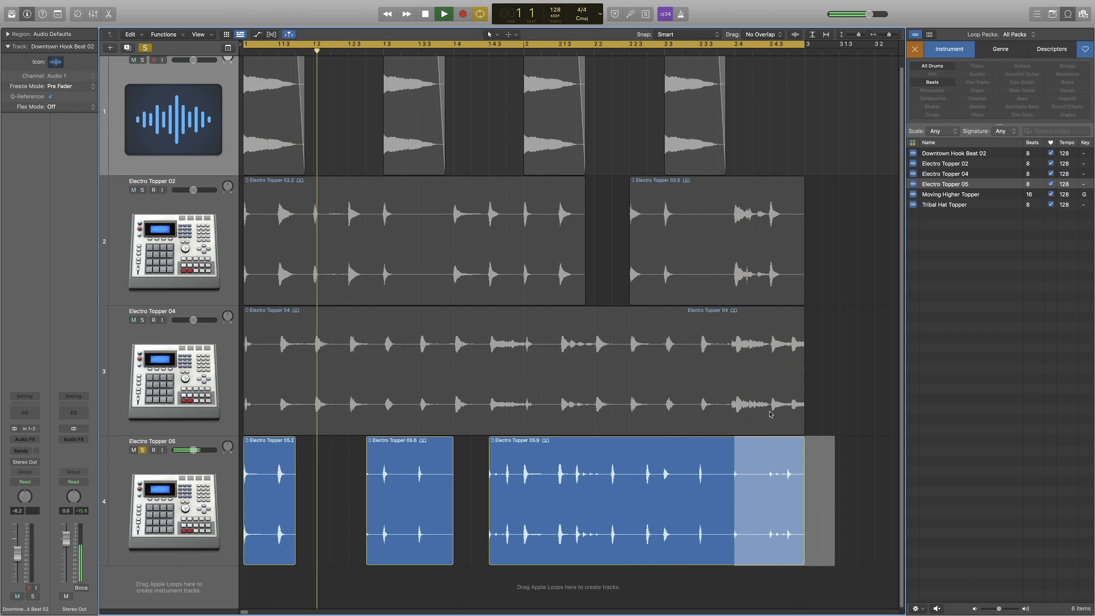
left_click(770, 481)
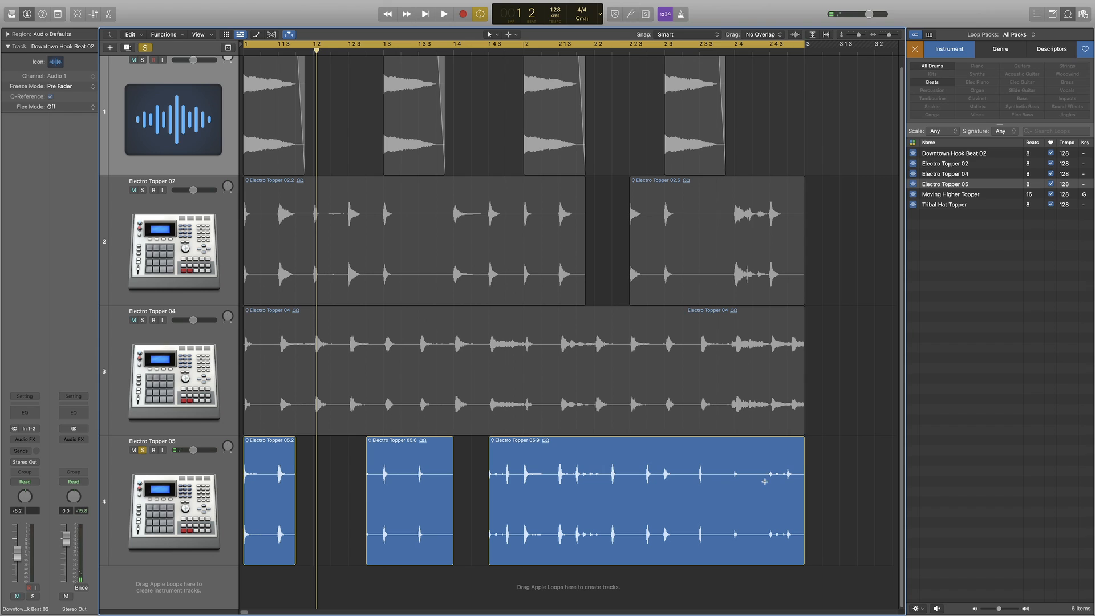
Delete the stretch from just after the 2 3 3 hit to 2 4 3 in Electro Topper 05 and play the edited track.
left_click_drag(768, 475, 705, 479)
key("Delete")
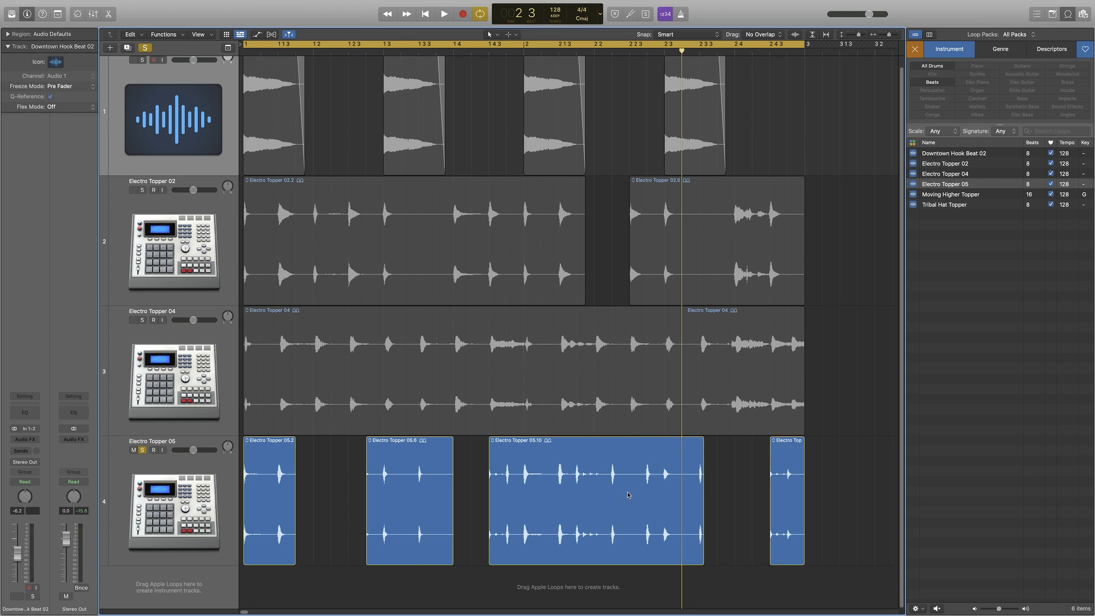
key("space")
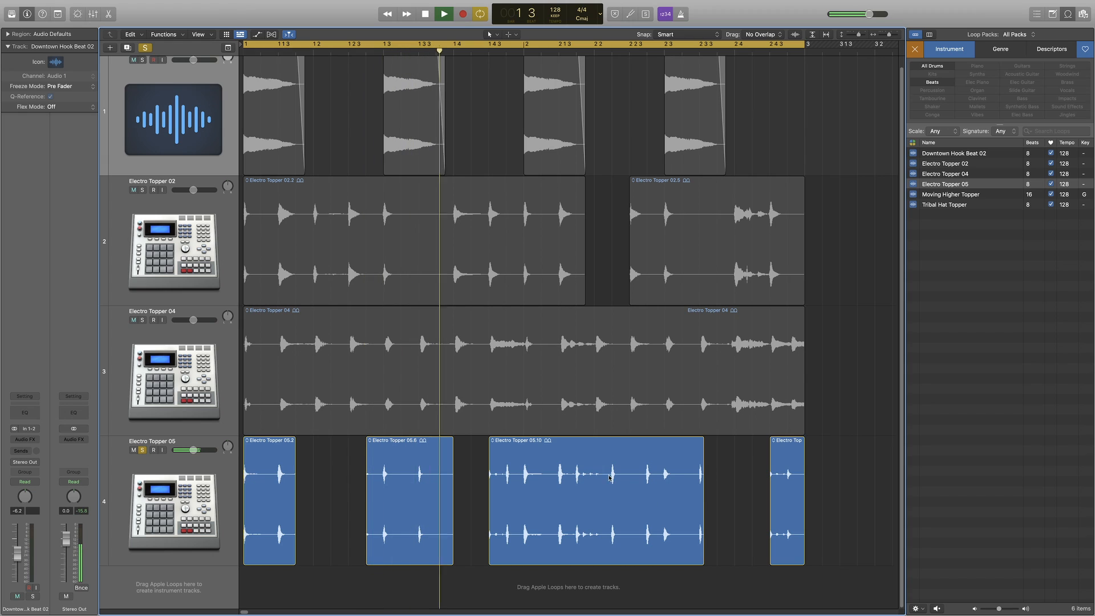
key("space")
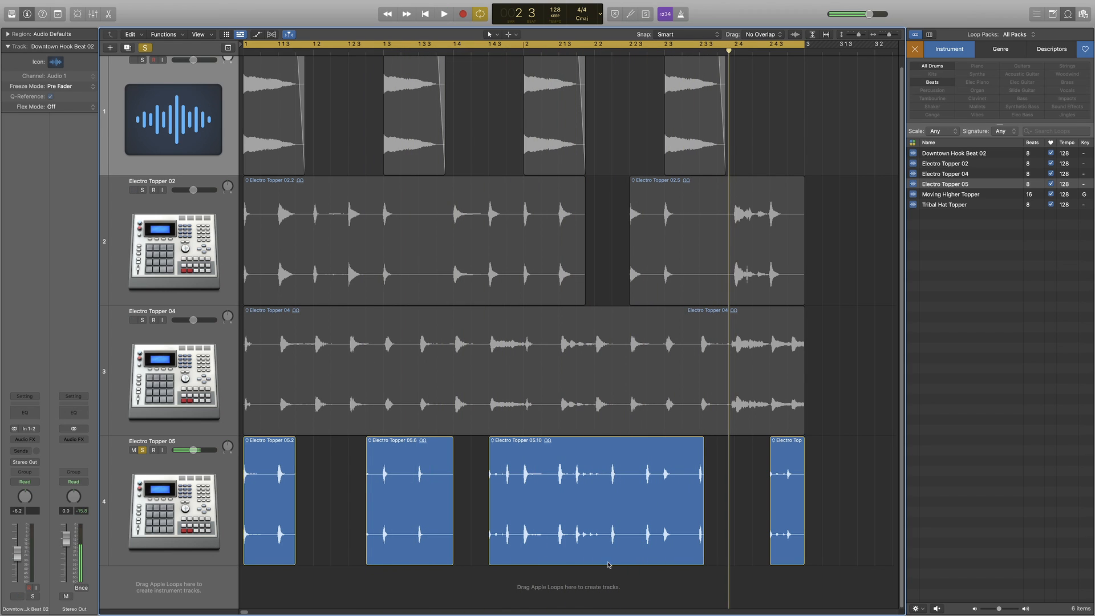
Turn off cycle mode and scrub the playhead over the Electro Topper 05 hits from beat 2 of bar 2 to 2 3 3.
left_click(598, 52)
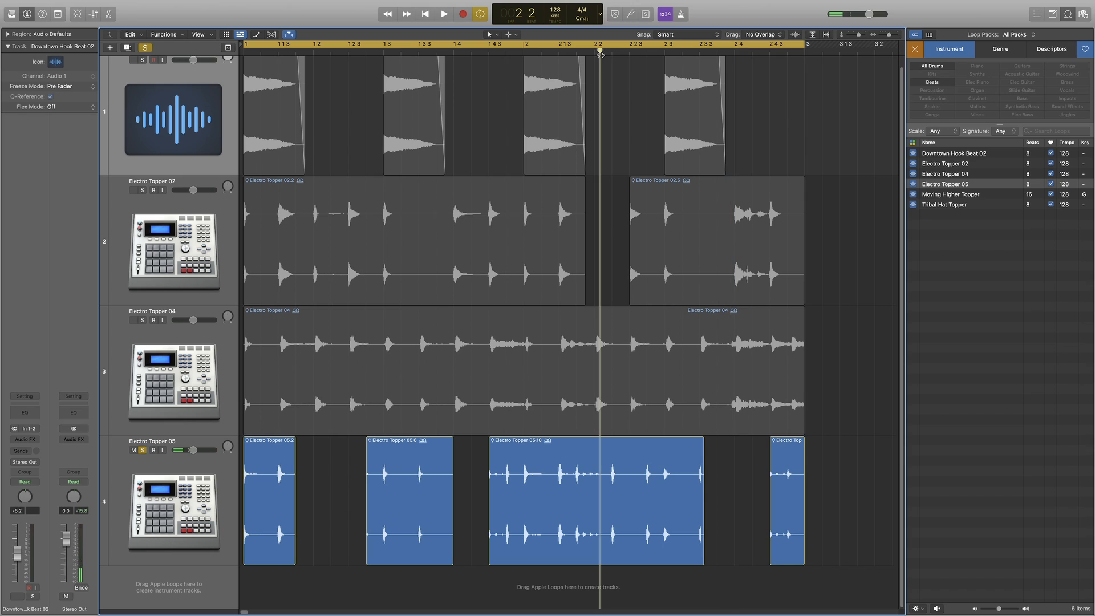
left_click(610, 53)
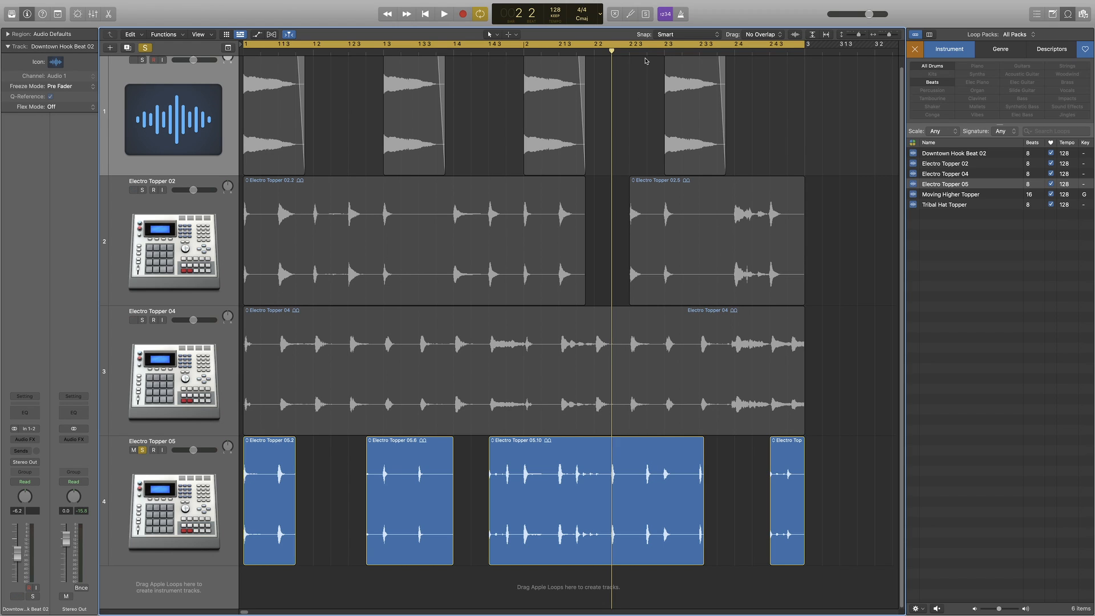
left_click(640, 47)
left_click_drag(639, 51, 646, 53)
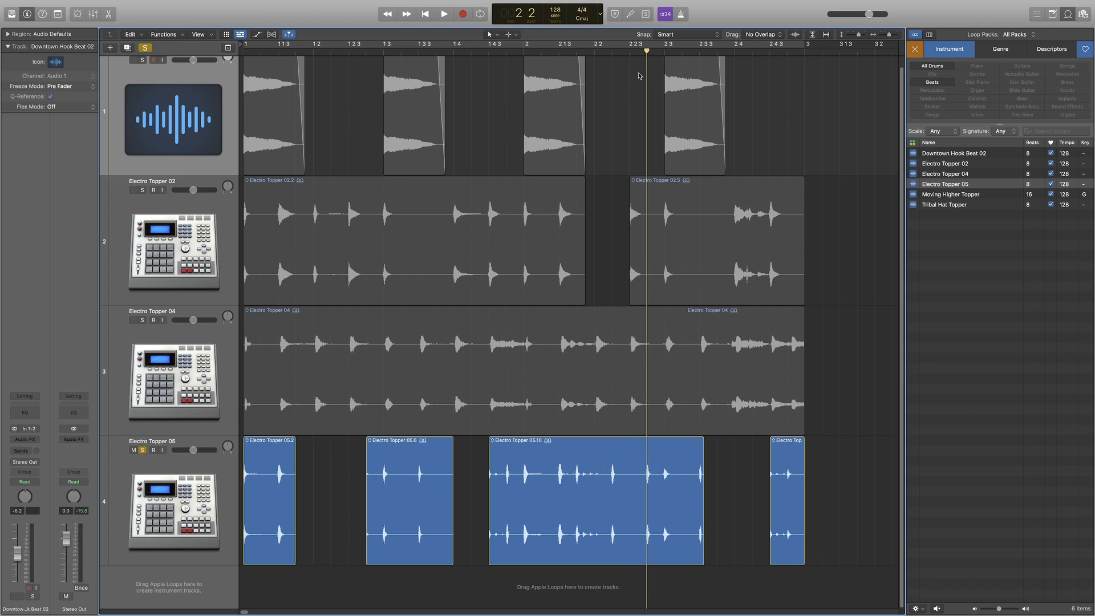
left_click(630, 52)
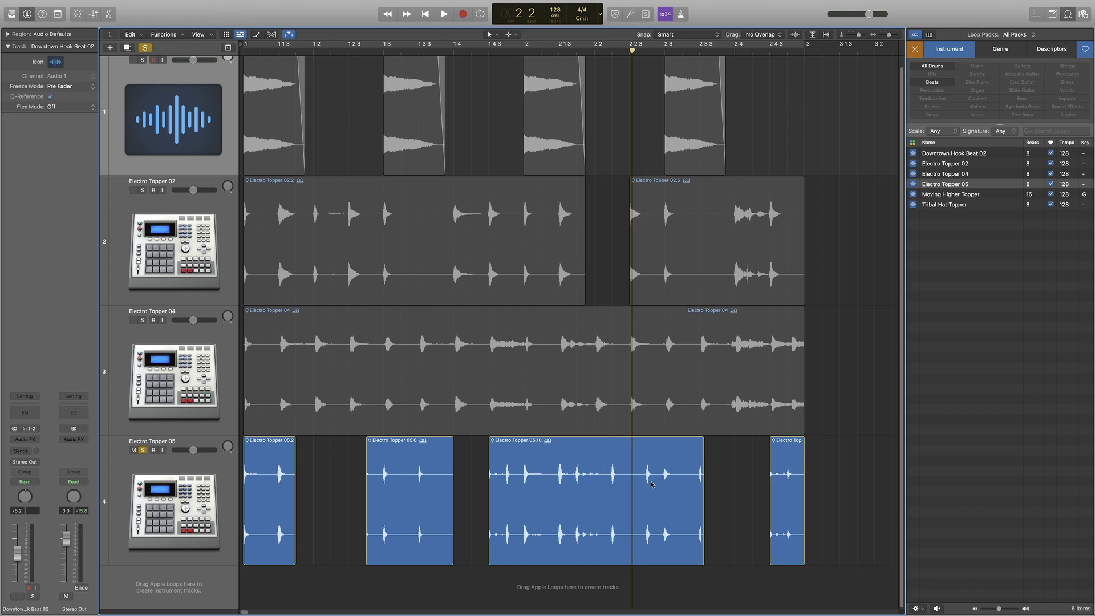
left_click(630, 53)
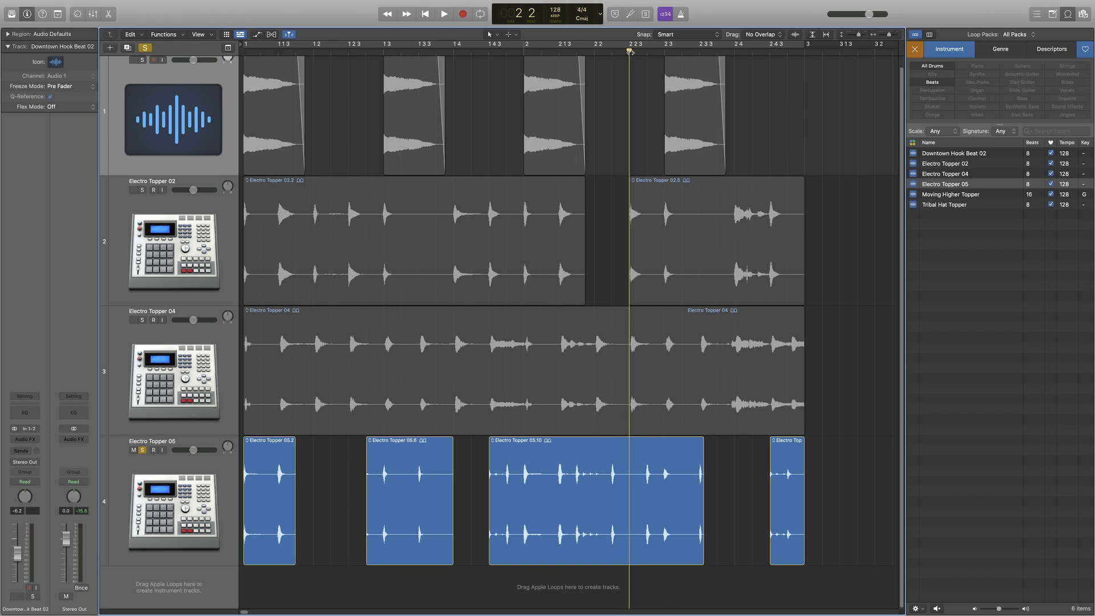
left_click_drag(631, 52, 701, 64)
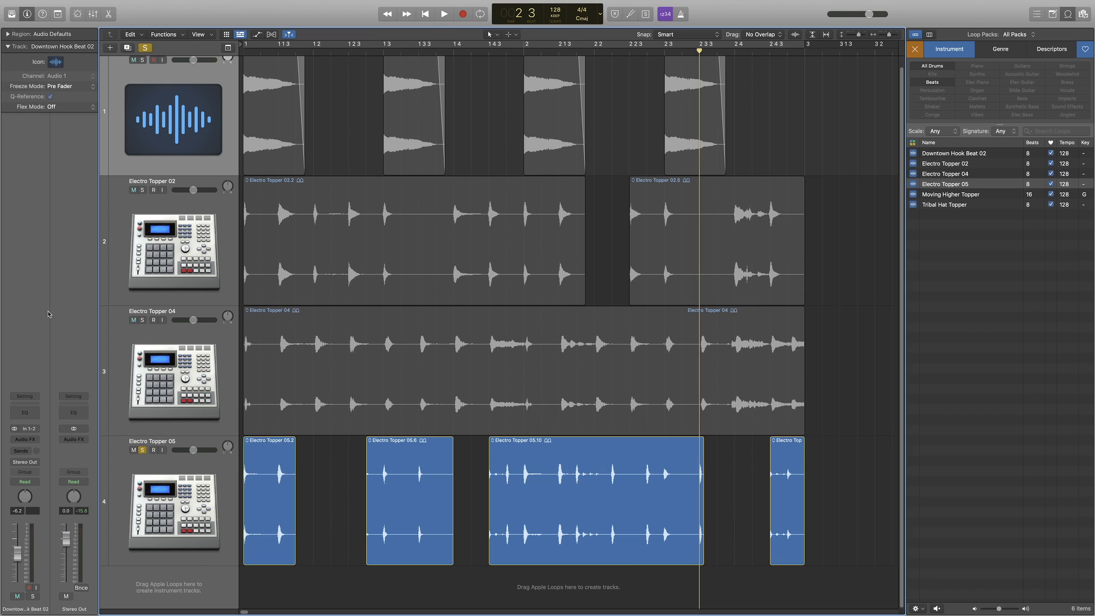
Solo Electro Topper 04 alongside Electro Topper 05 and play the end of bar 2 on both tracks.
left_click(143, 320)
key("space")
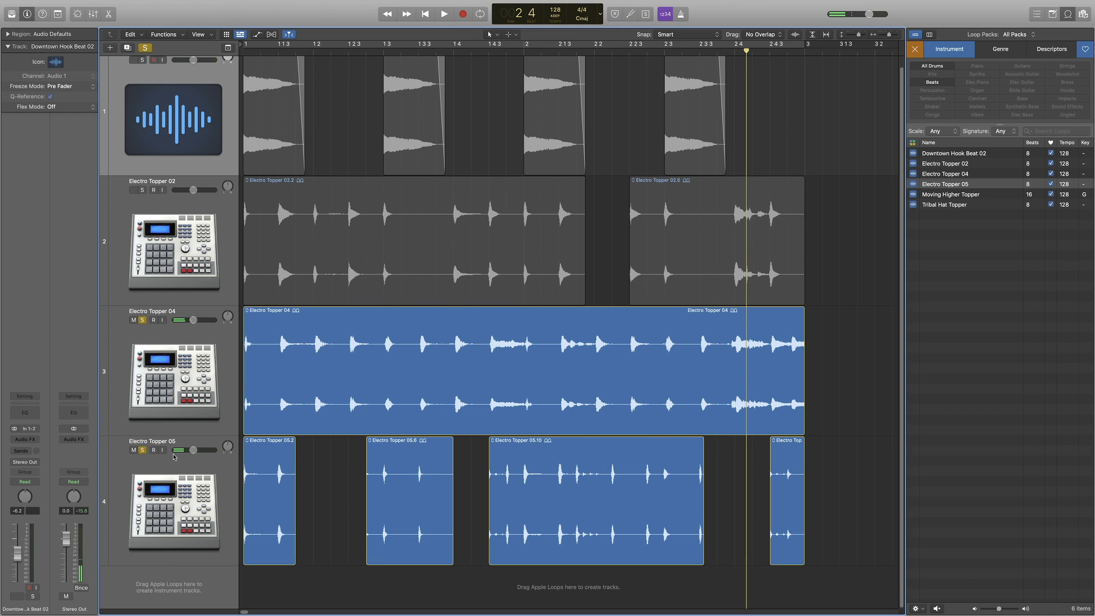
left_click(143, 451)
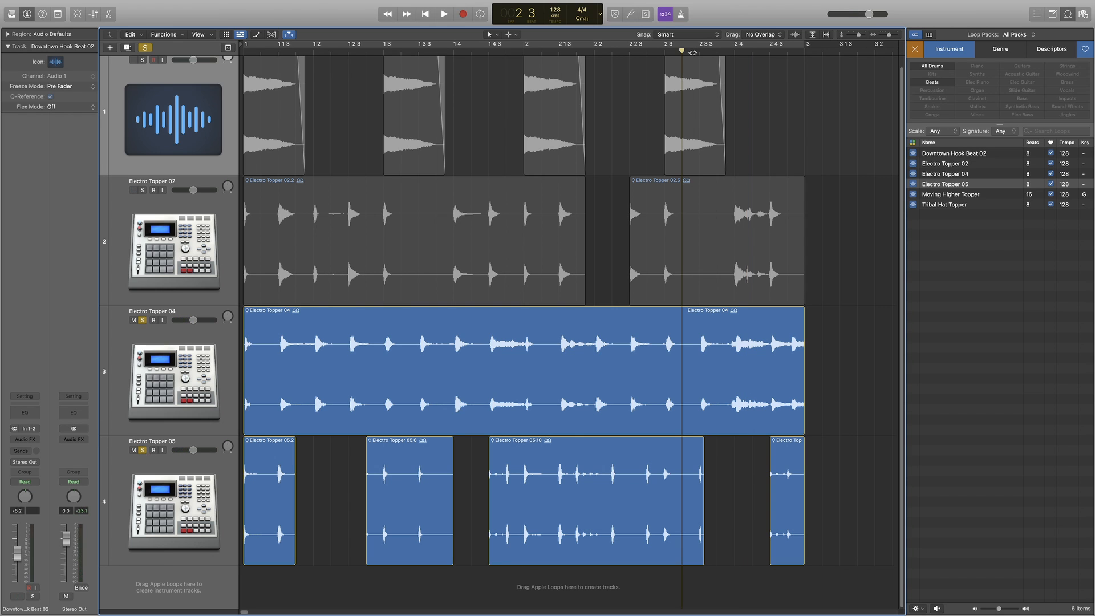
key("space")
key("space")
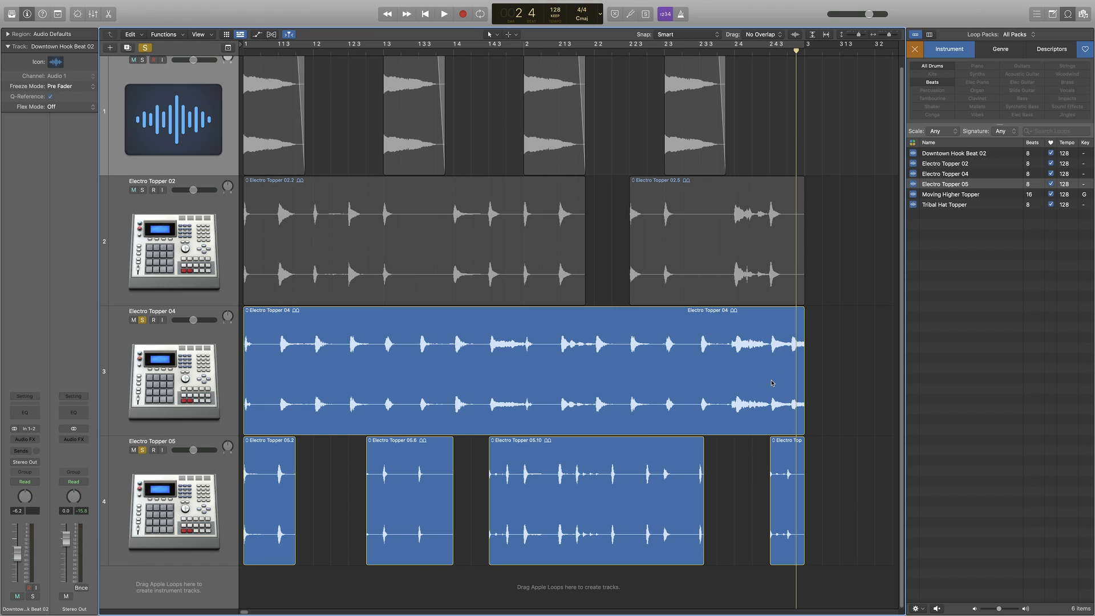
Unsolo Electro Topper 04 and 05 and play the full four-track beat with cycle mode on.
key("super+Up")
key("super+Up")
key("super+Up")
key("super+Up")
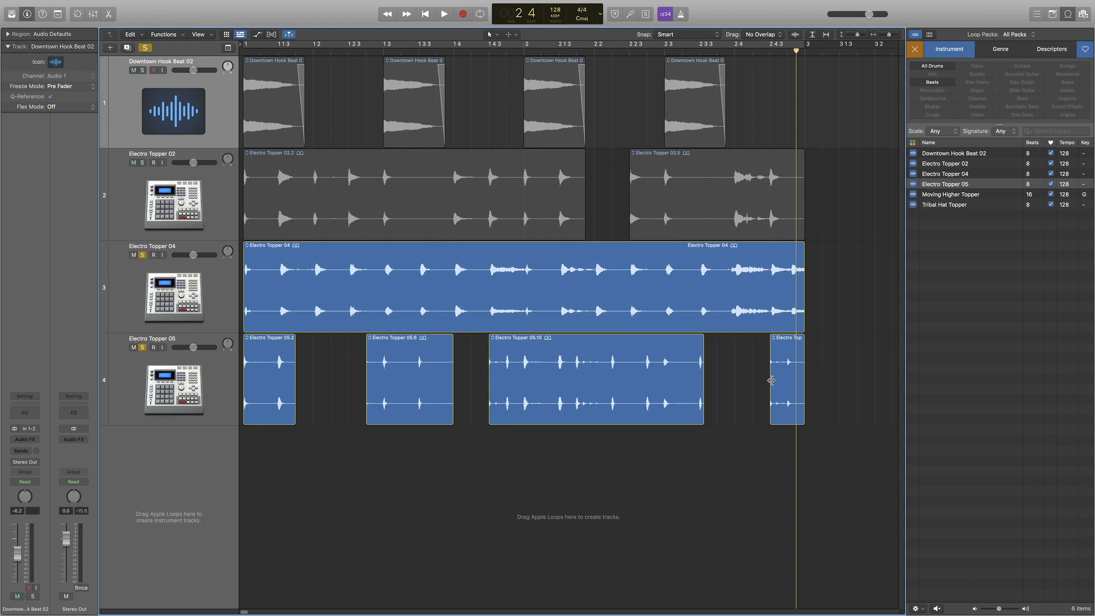
left_click(142, 255)
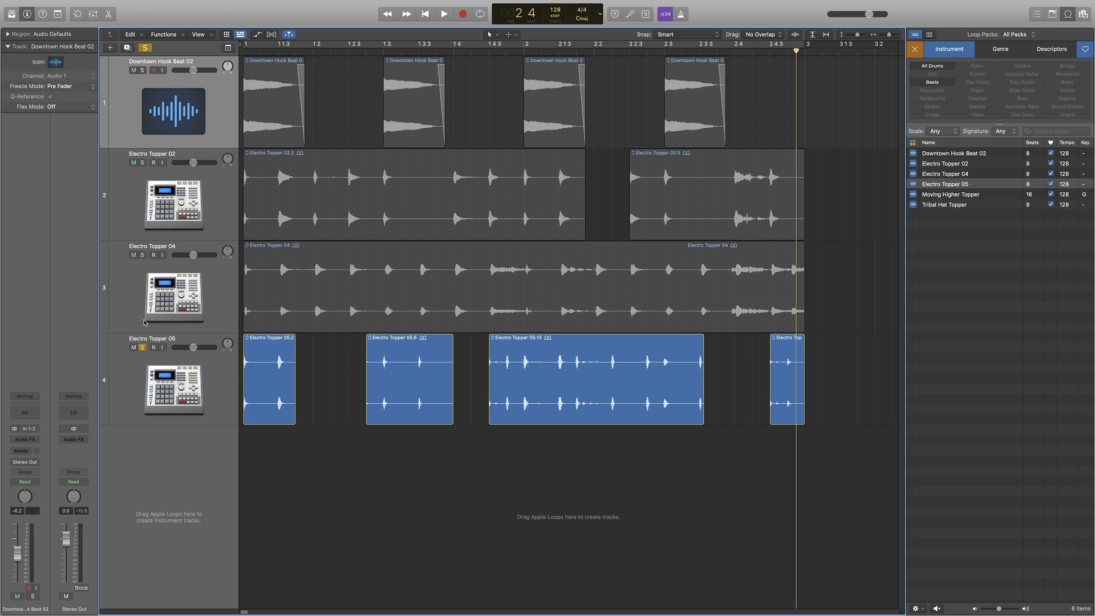
left_click(142, 348)
key("c")
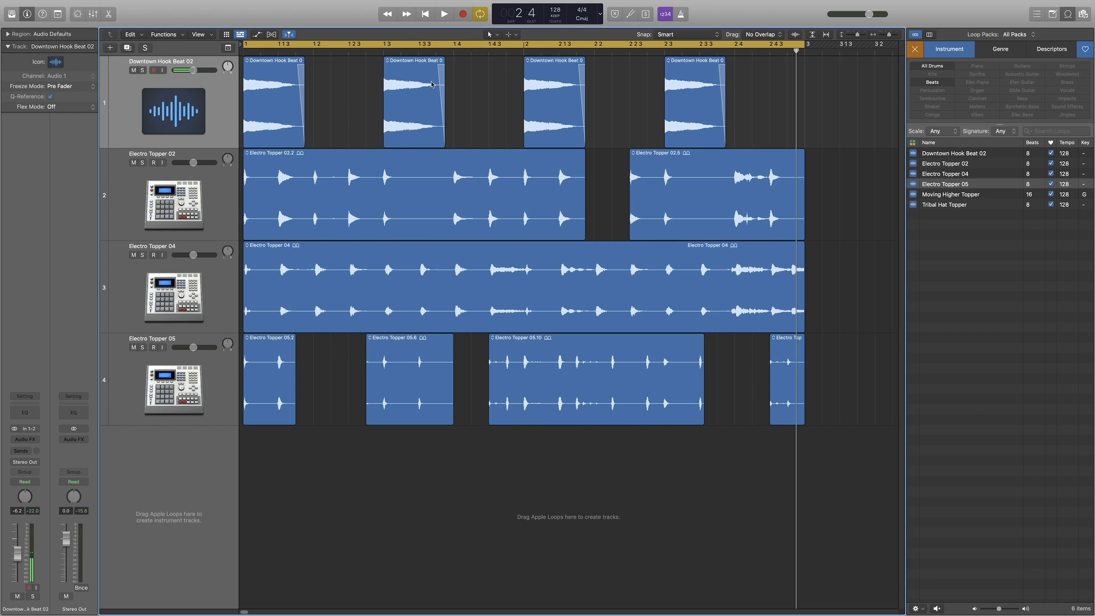
key("space")
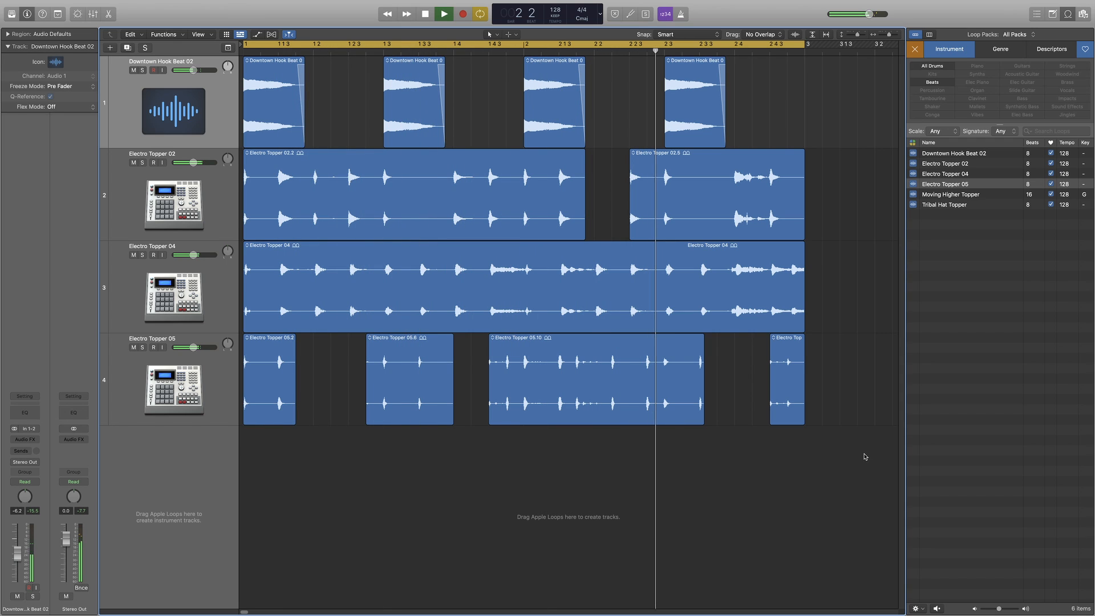
key("space")
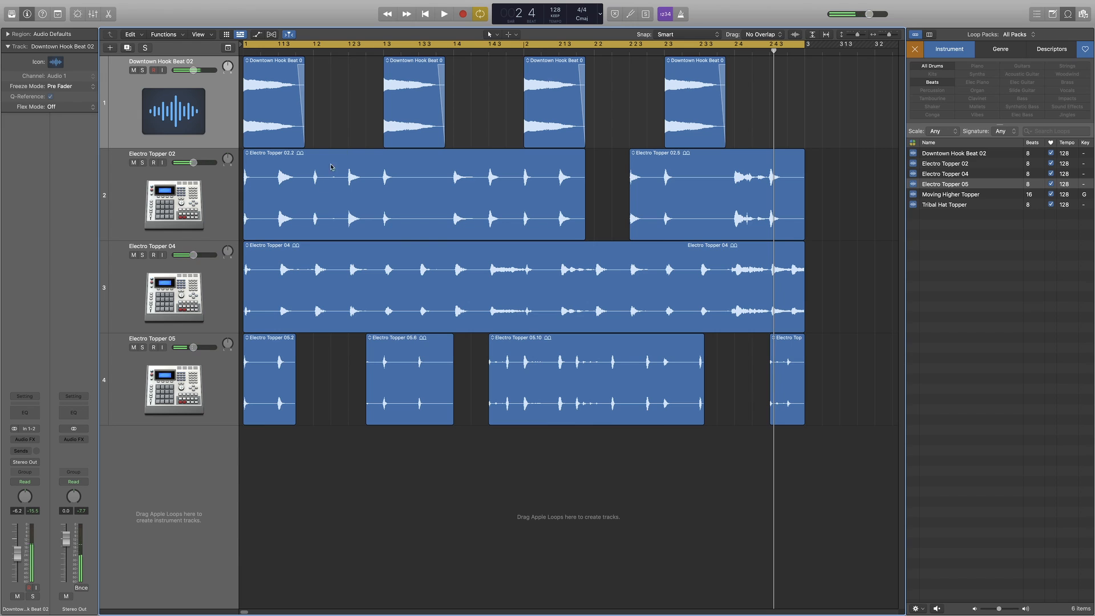
Solo Electro Topper 02 and play it from around beat 2 of bar 1 with cycle mode off.
left_click(142, 163)
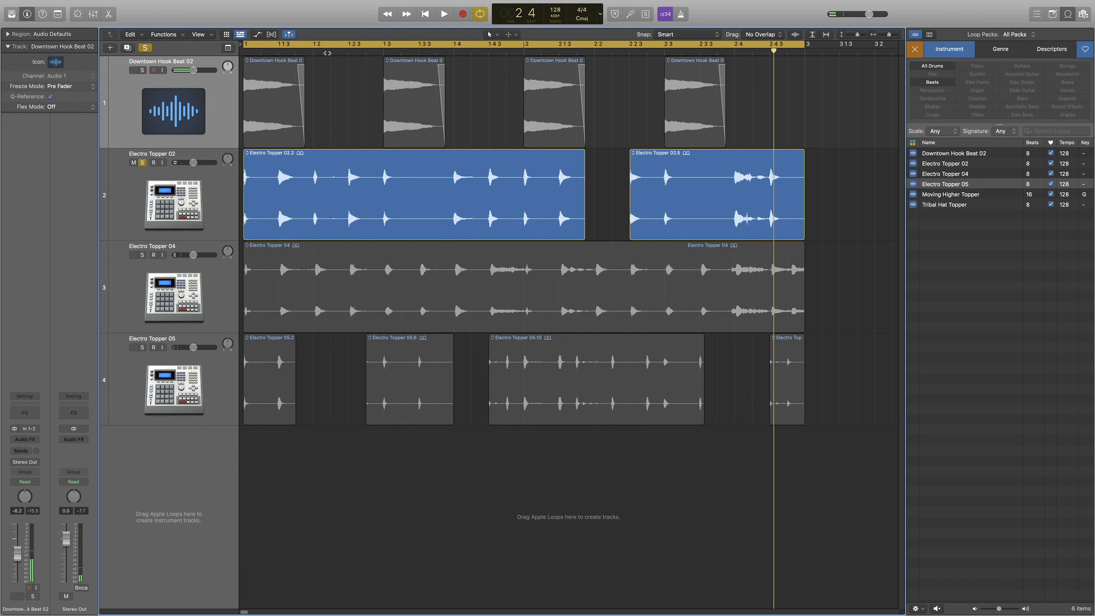
left_click(330, 48)
key("c")
key("space")
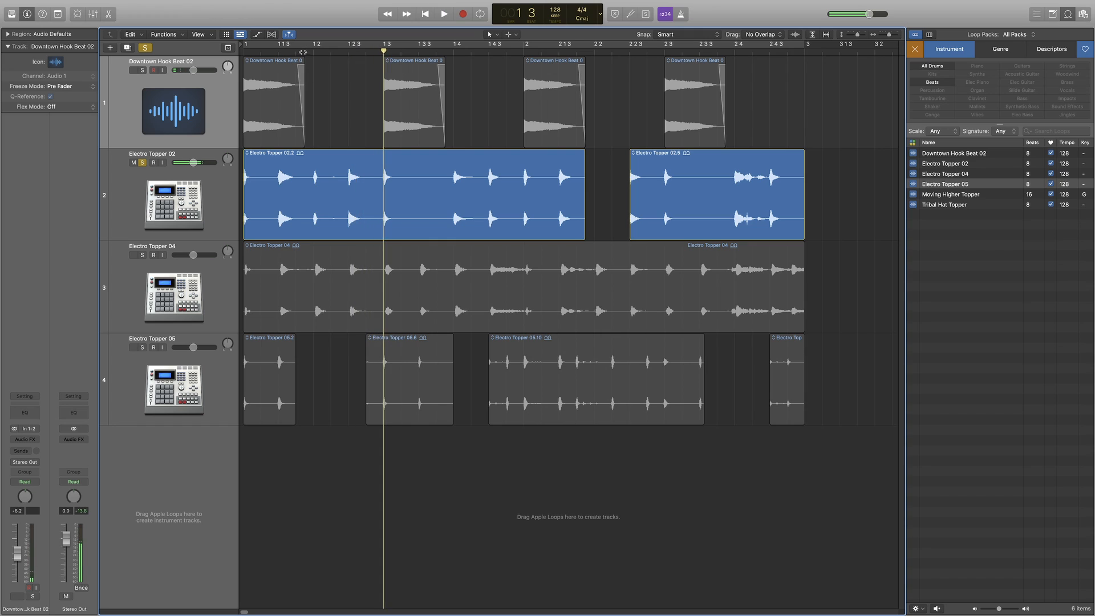
key("space")
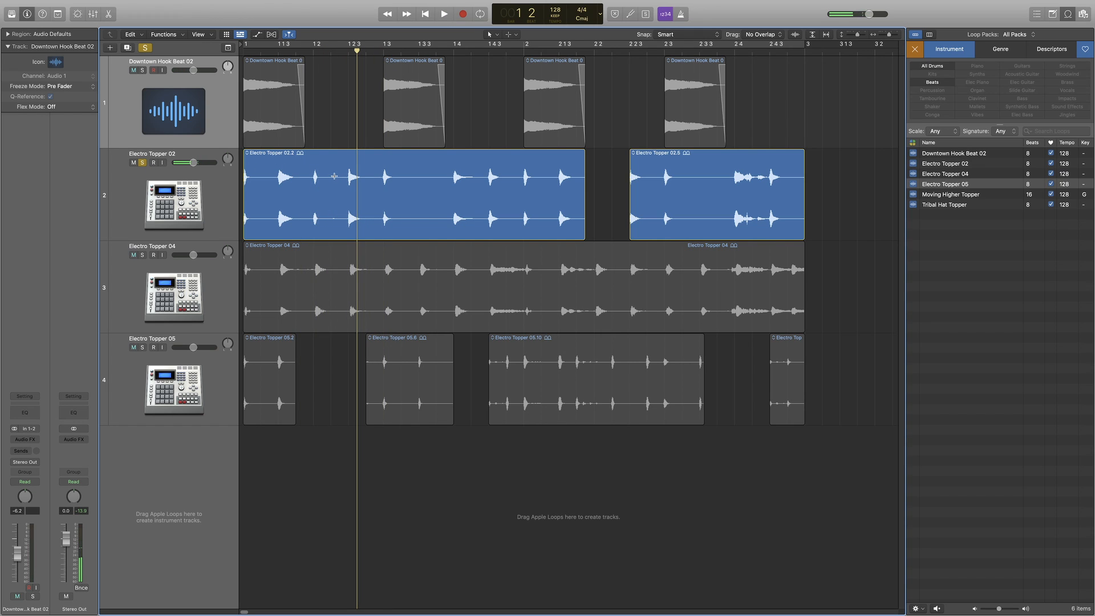
Audition the stretch between beat 2 and 1 2 3 in Electro Topper 02 with a short Marquee selection, then one including the beat 2 hit.
left_click_drag(331, 177, 341, 198)
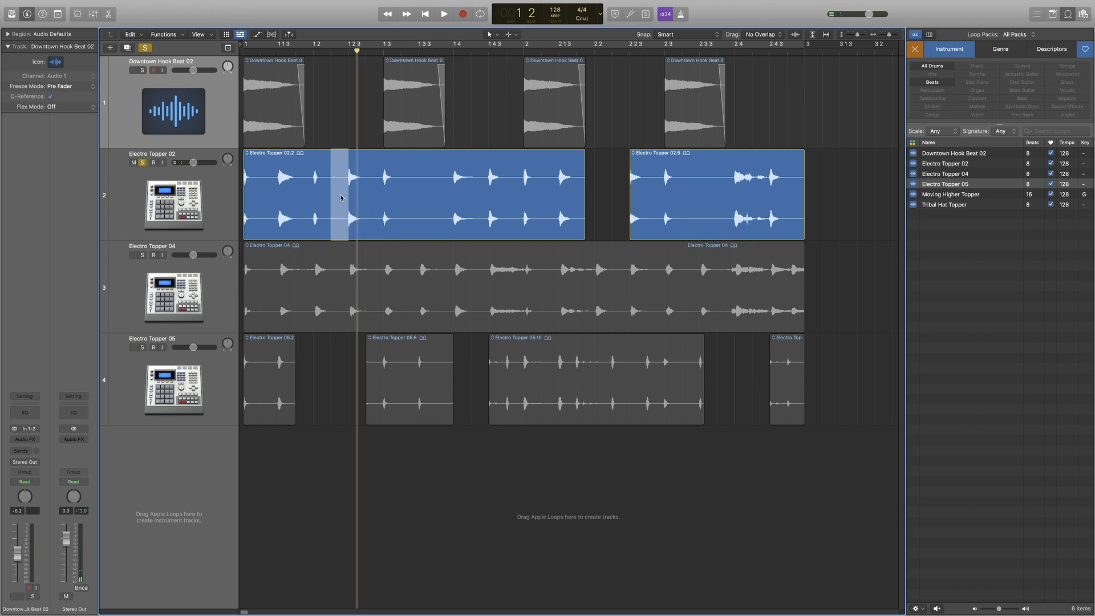
key("space")
key("space")
key("space")
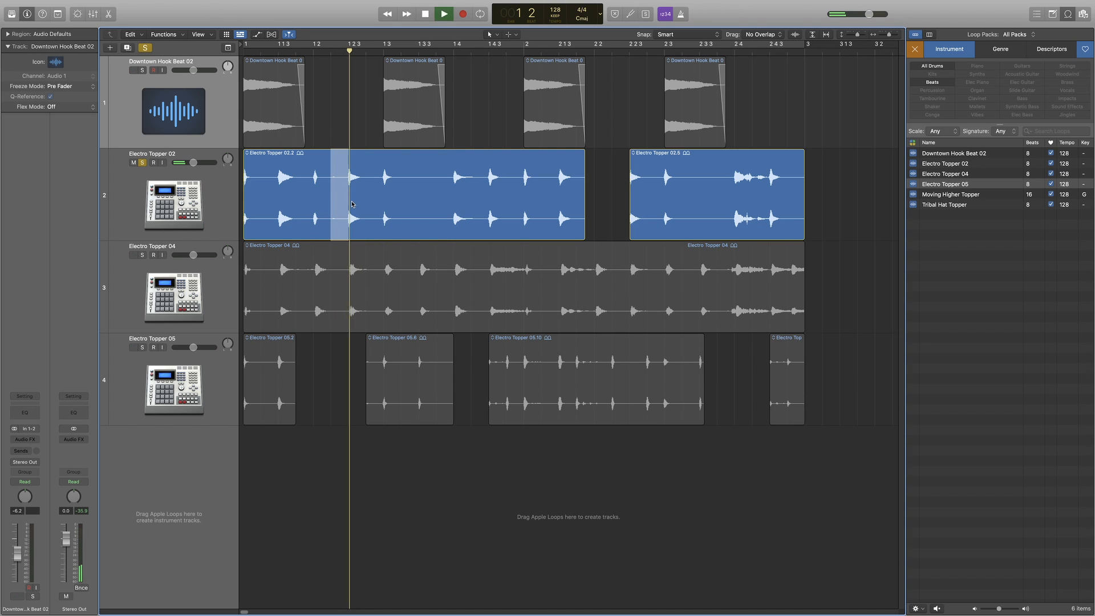
left_click_drag(319, 180, 349, 193)
key("space")
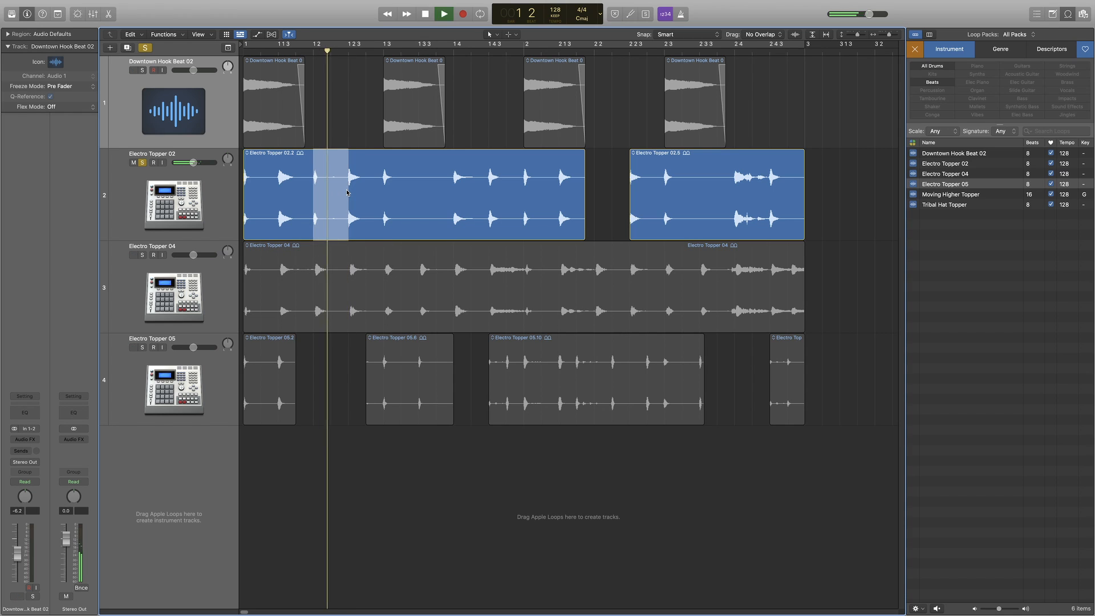
left_click(331, 104)
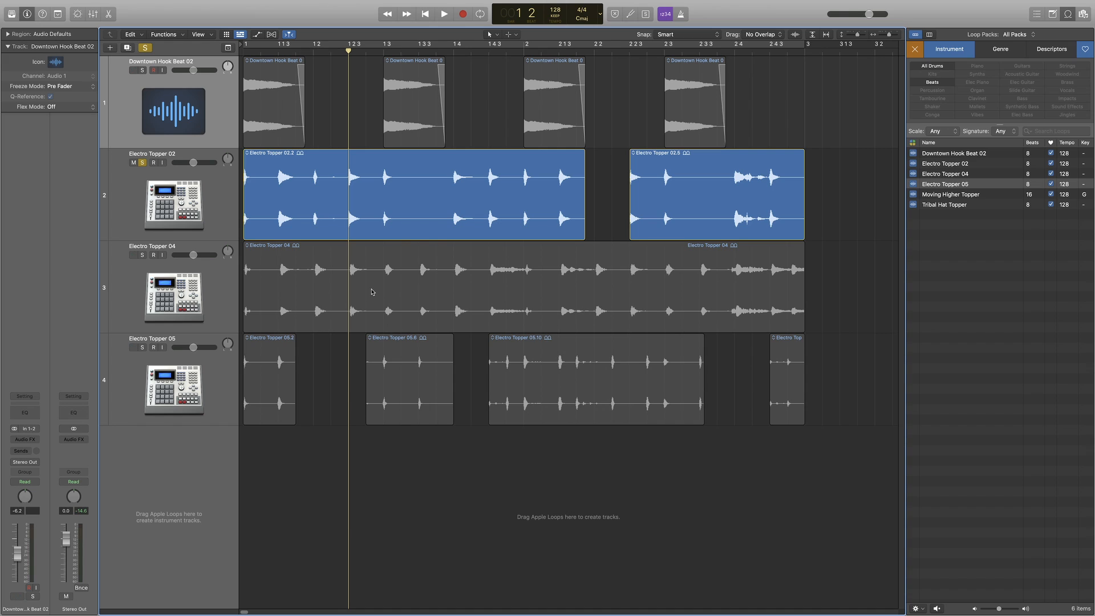
Audition only the quiet tail just before 1 2 3 in Electro Topper 02 again and return the playhead to bar 1.
left_click_drag(333, 178, 349, 185)
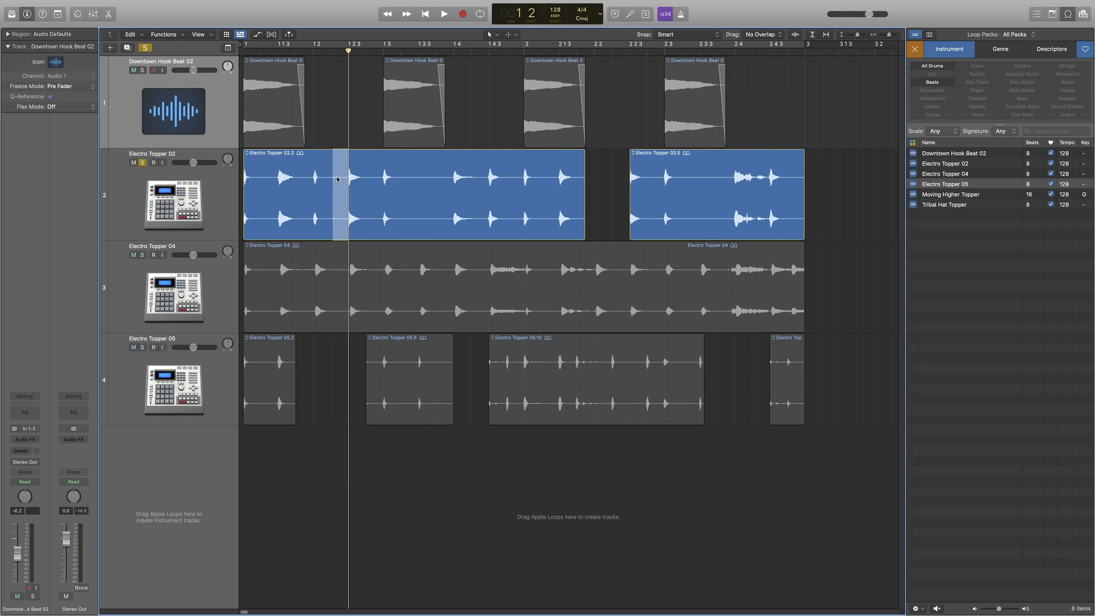
key("space")
key("space")
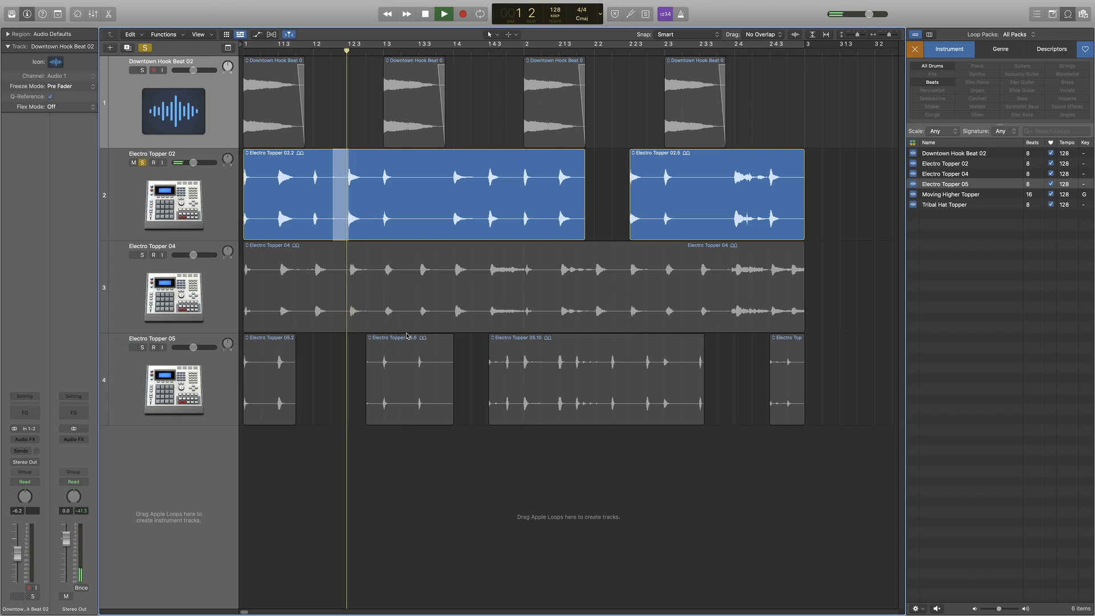
left_click(669, 504)
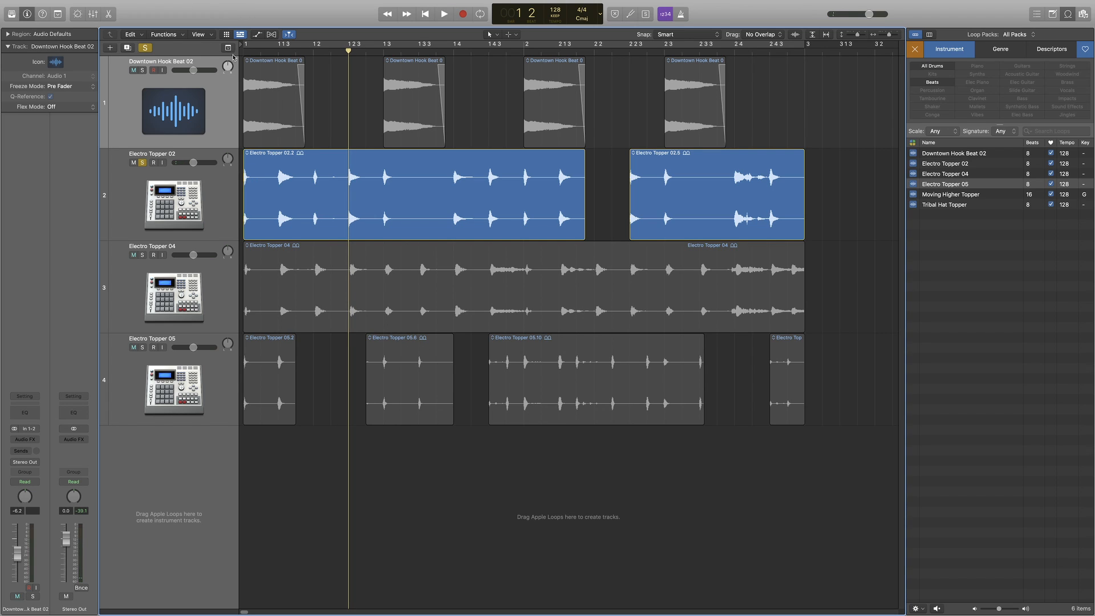
key("Return")
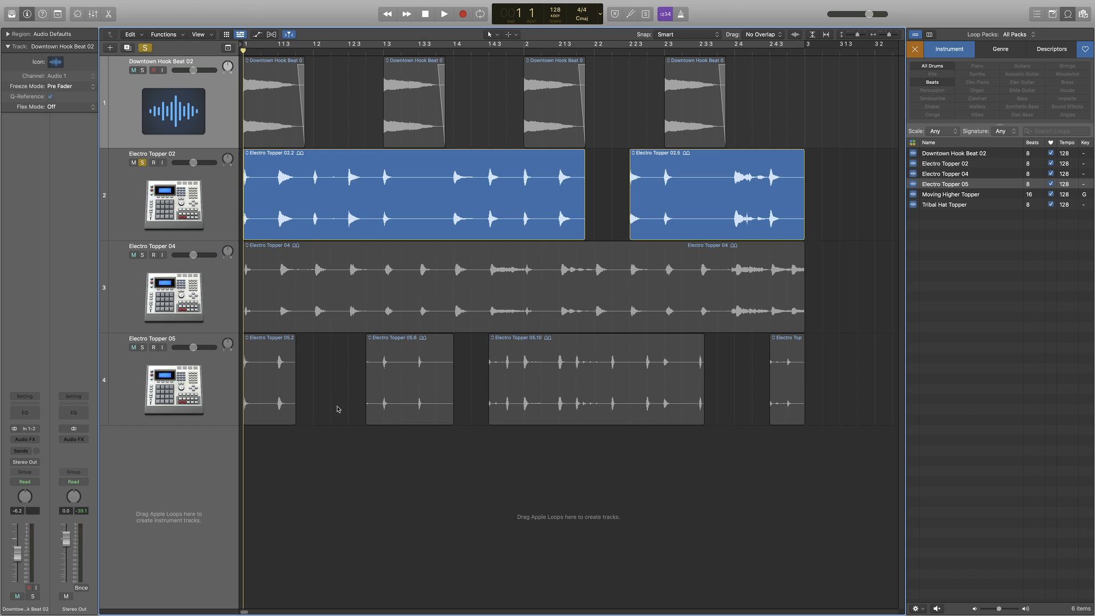
Unsolo Electro Topper 02, then preview the Moving Higher Topper loop and add it on a new track starting at bar 1.
left_click(142, 162)
key("super+a")
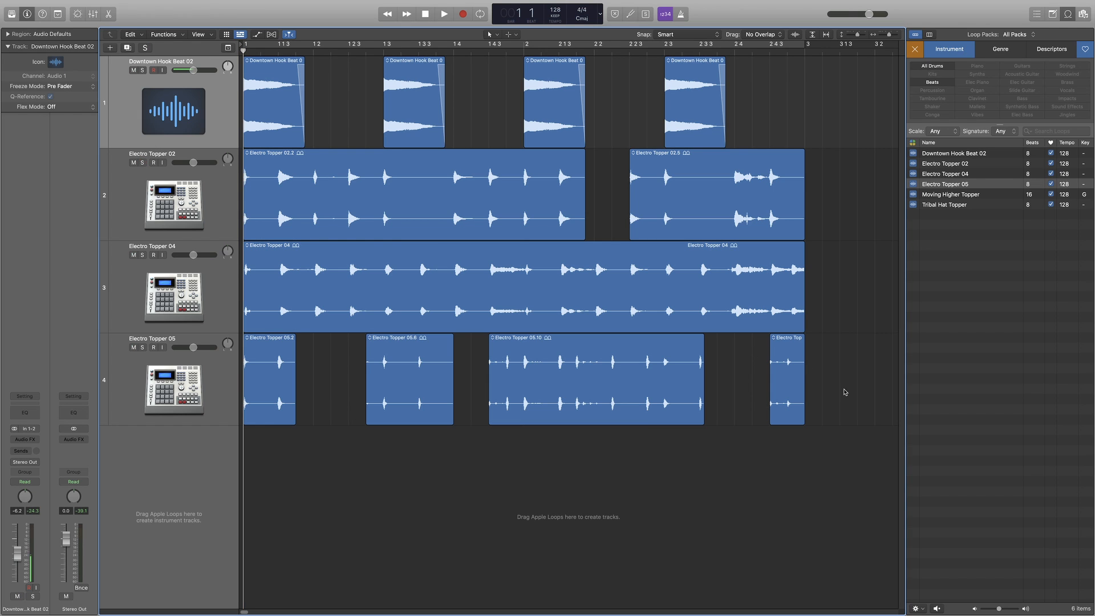
key("super+Up")
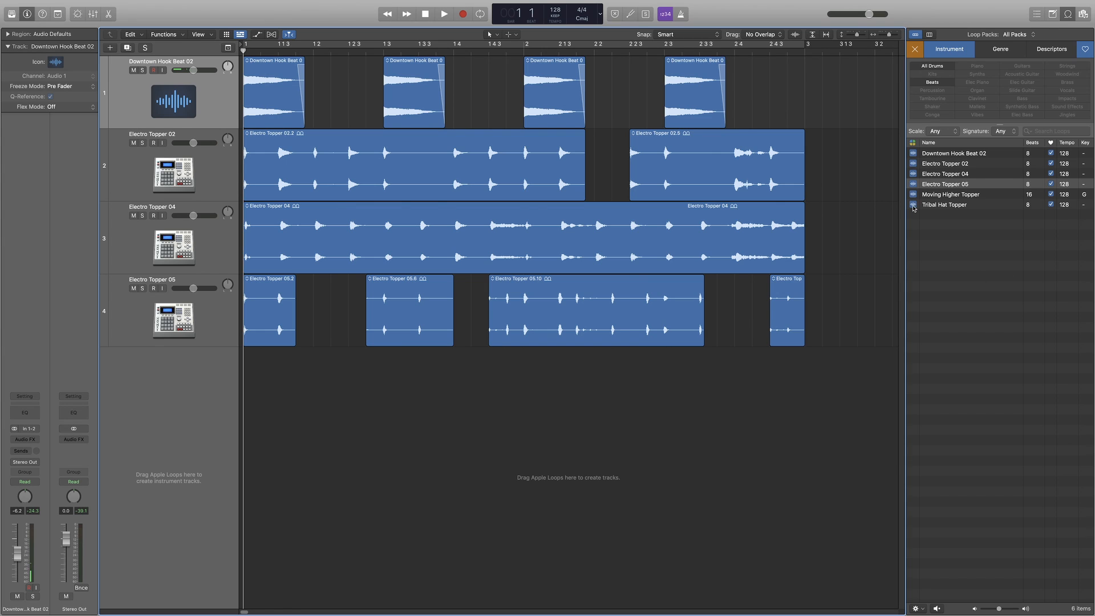
left_click(947, 196)
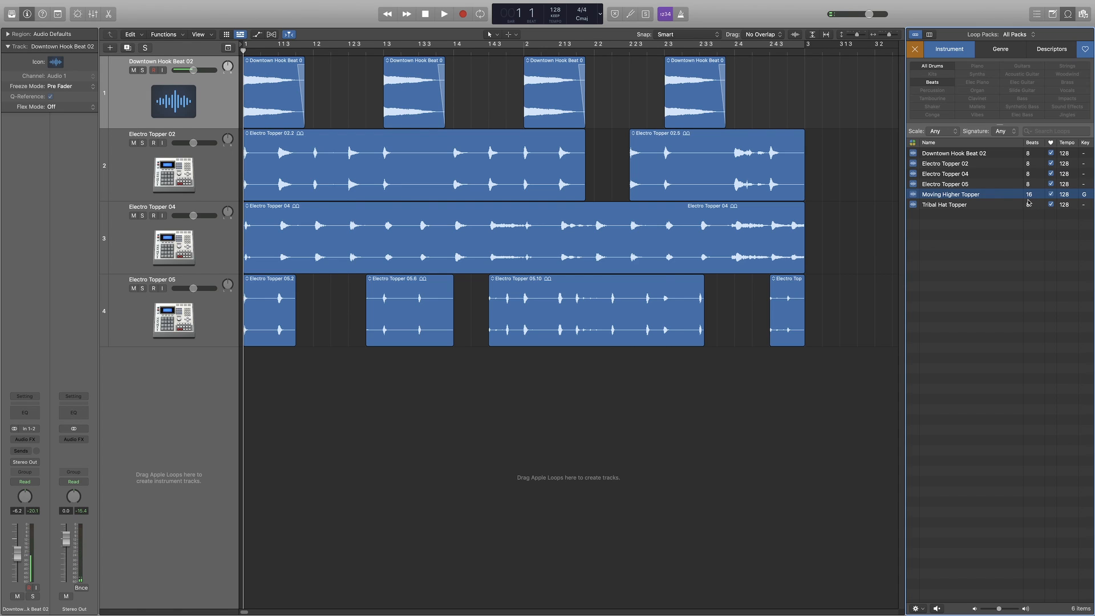
left_click_drag(937, 197, 256, 398)
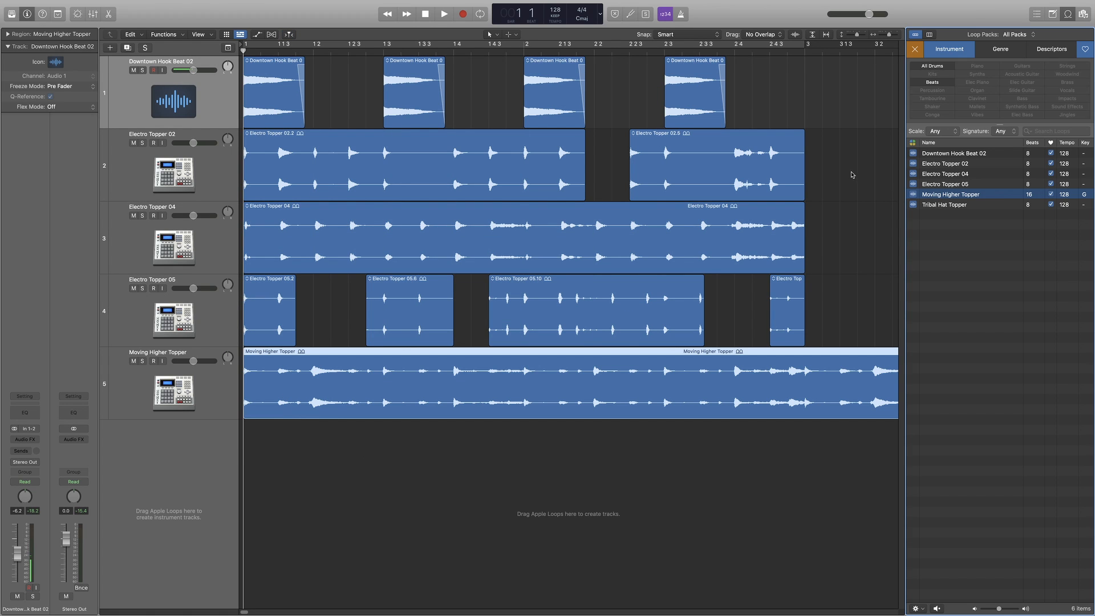
Solo the Moving Higher Topper track and play it from bar 1 to the end of the region.
left_click_drag(890, 39, 886, 41)
key("period")
key("period")
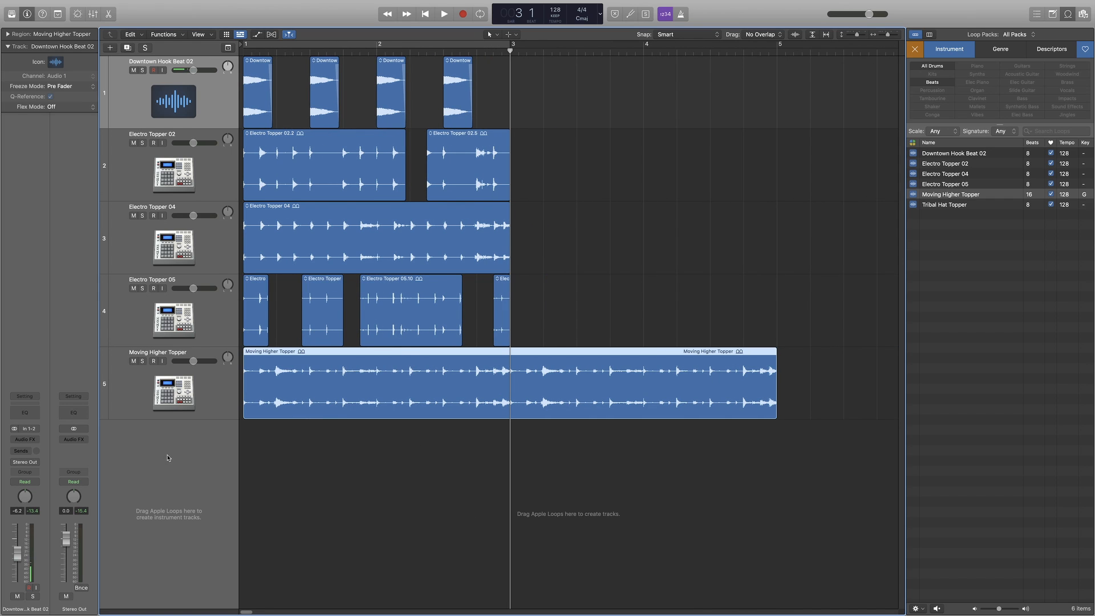
left_click(142, 361)
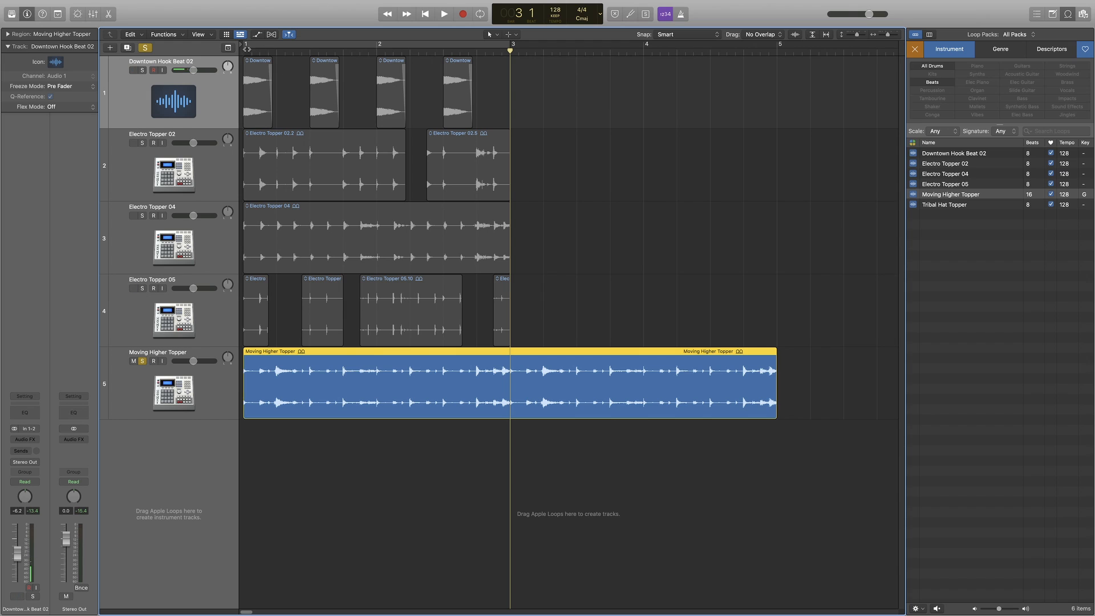
left_click(244, 53)
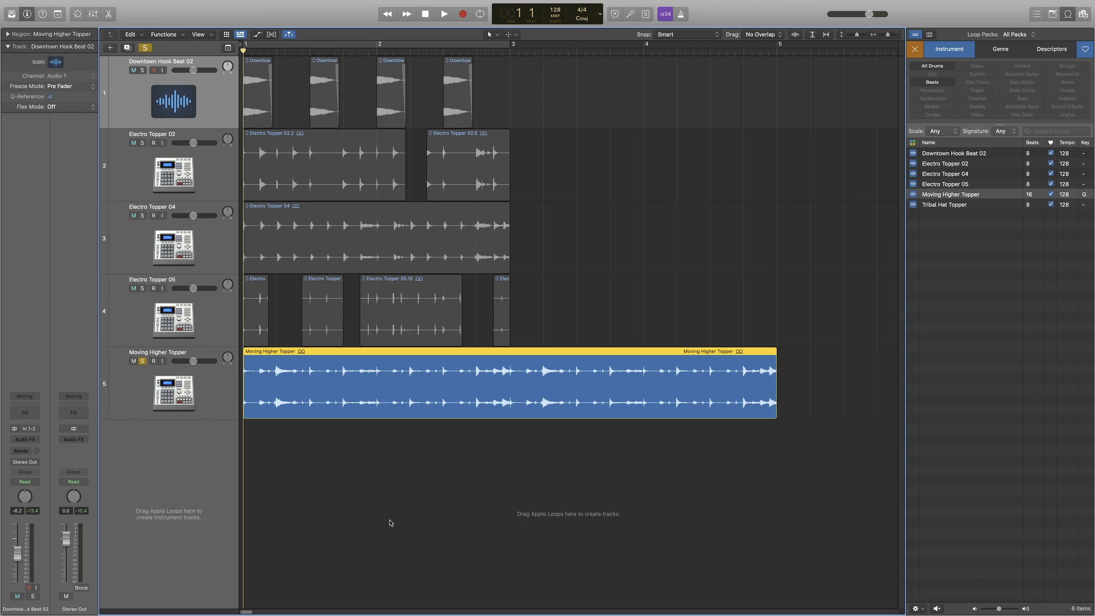
key("space")
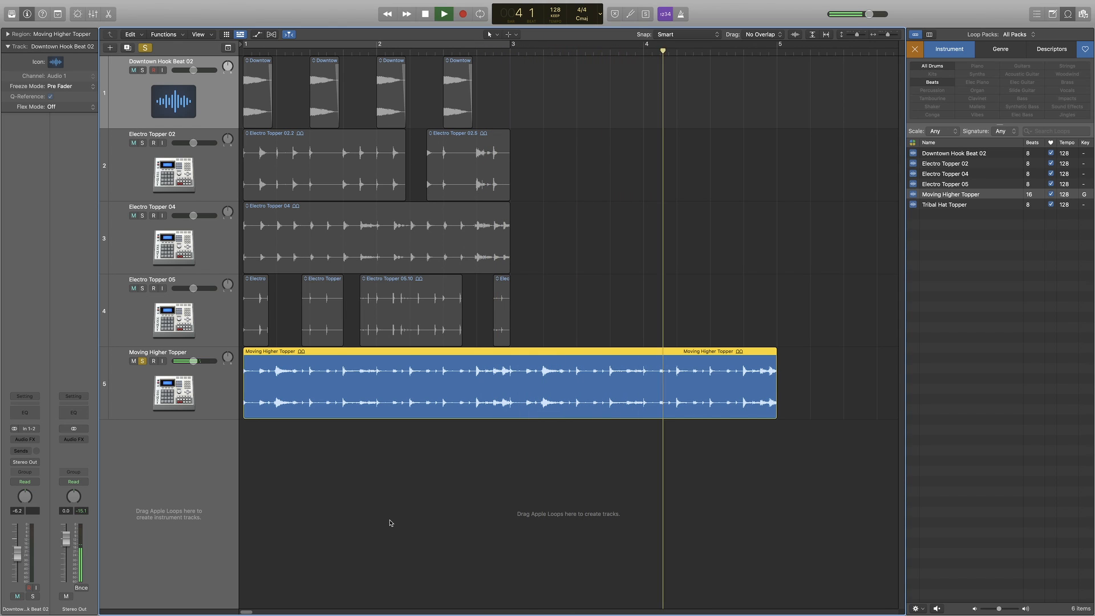
key("space")
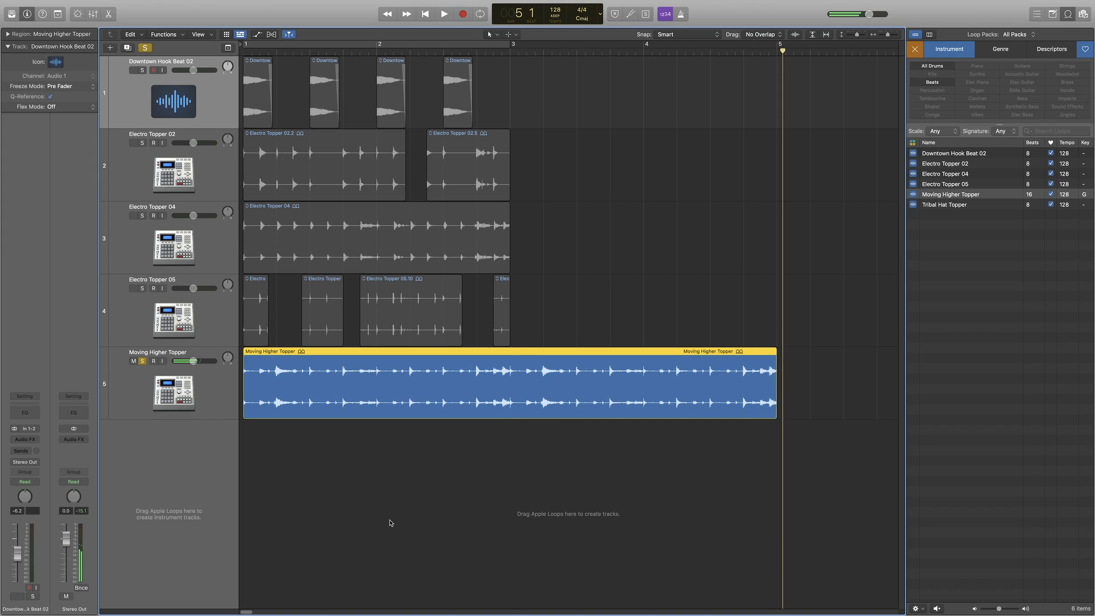
Delete the part of the Moving Higher Topper region after bar 3 with a Marquee selection.
left_click(514, 354)
left_click_drag(812, 396, 511, 395)
key("Delete")
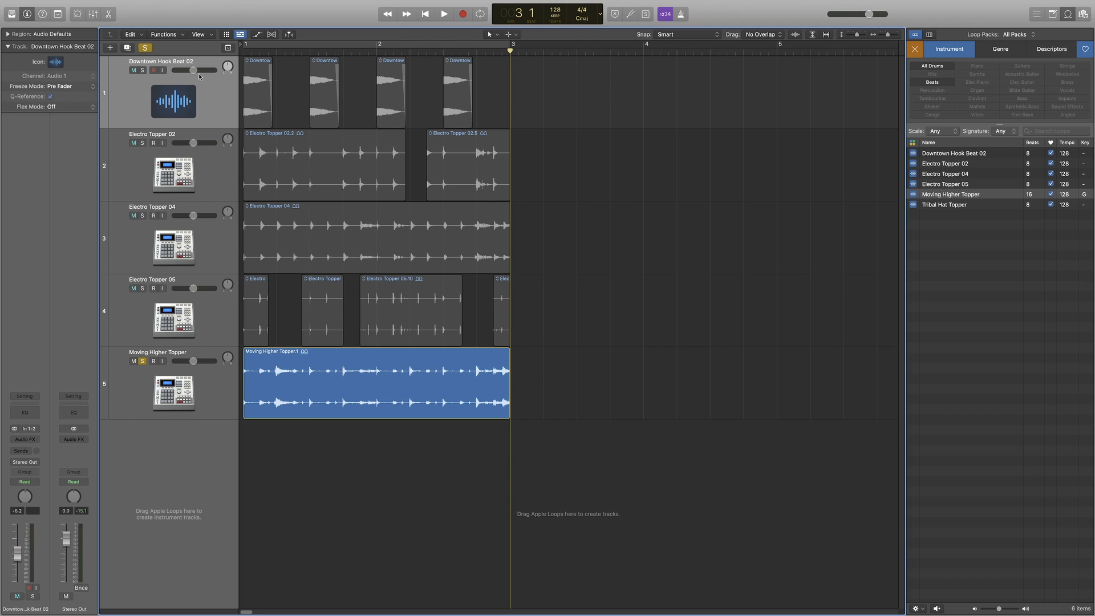
Unsolo Moving Higher Topper and play the five-track beat from bar 1.
left_click(142, 361)
left_click(243, 52)
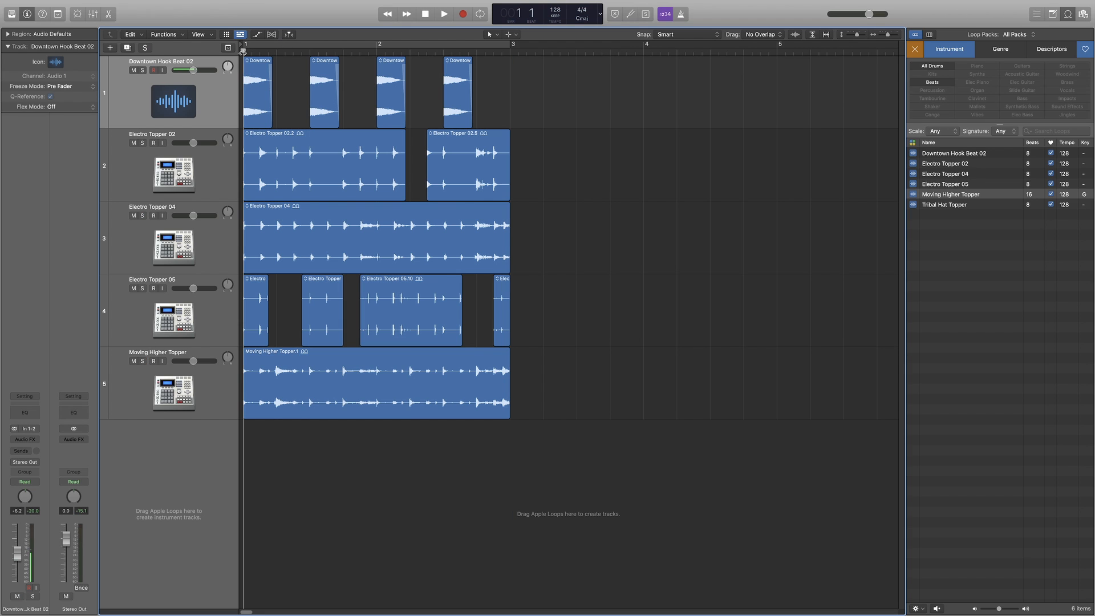
key("space")
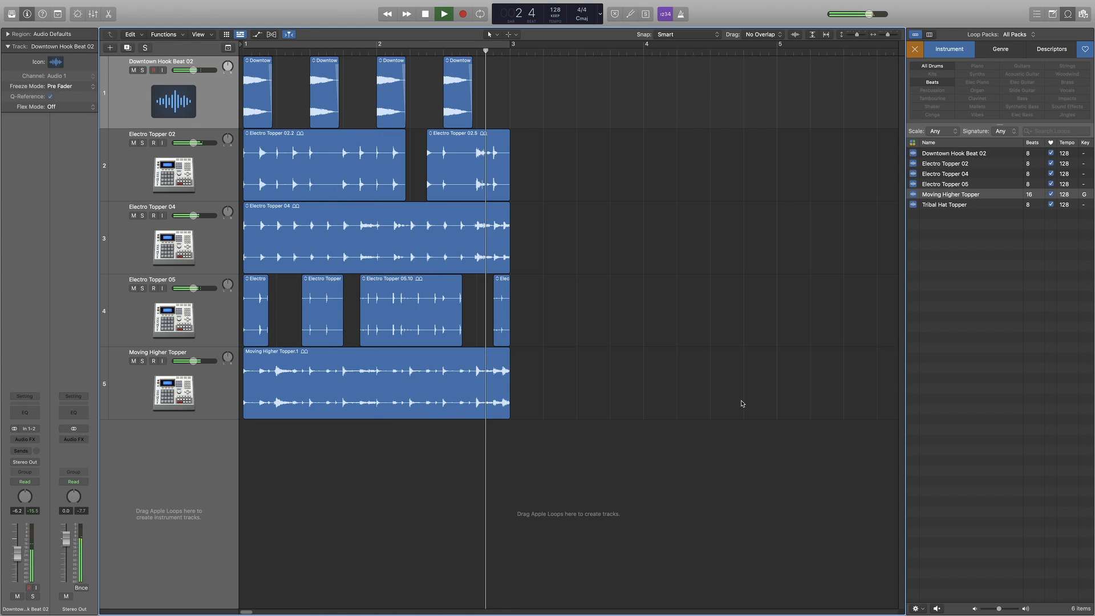
key("space")
Turn on cycle mode for bars 1 to 3 and play the five-track beat in the loop.
key("c")
key("super+Right")
key("super+Right")
key("super+Right")
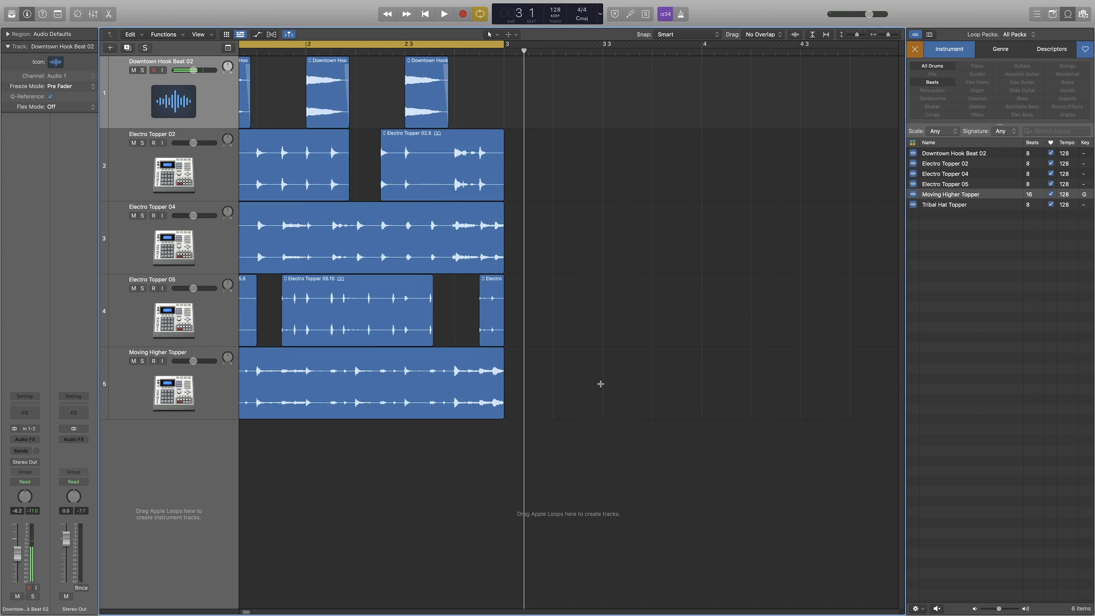
key("super+Right")
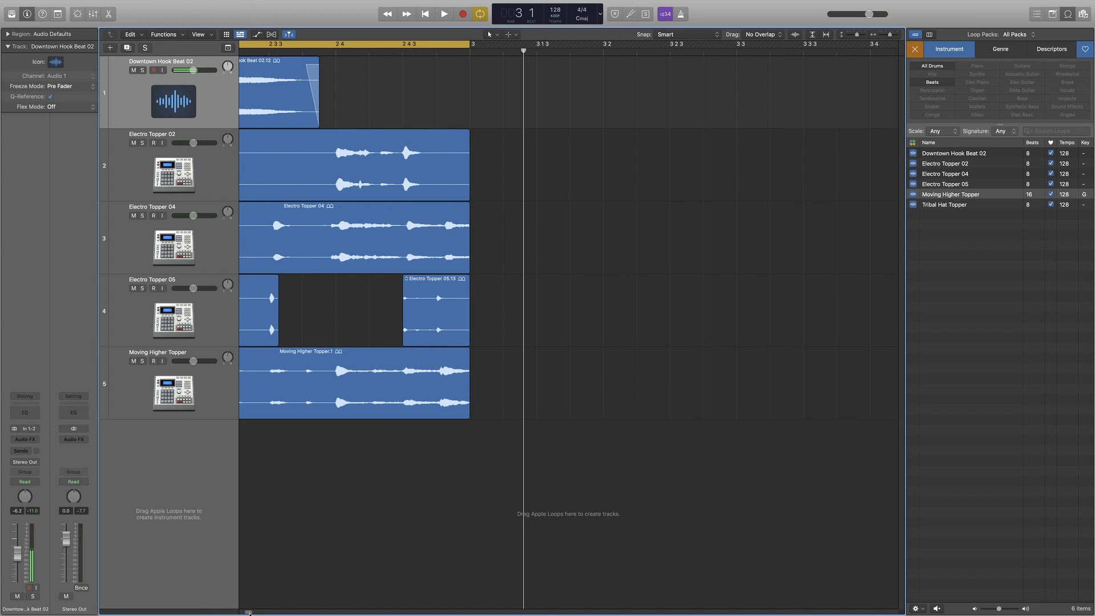
left_click_drag(248, 612, 234, 614)
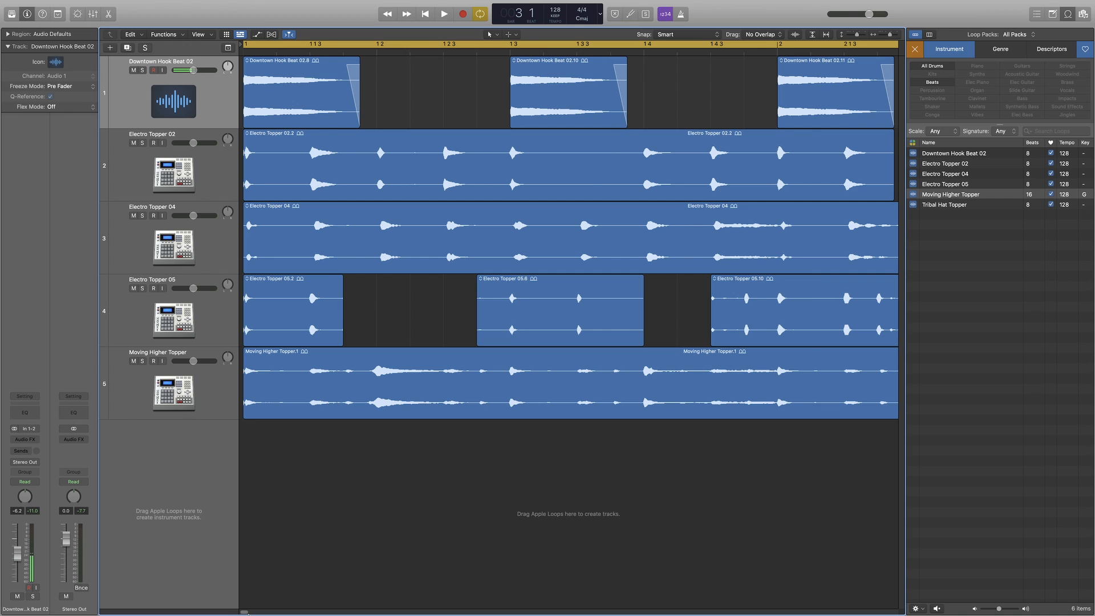
key("super+Left")
key("super+Left")
key("space")
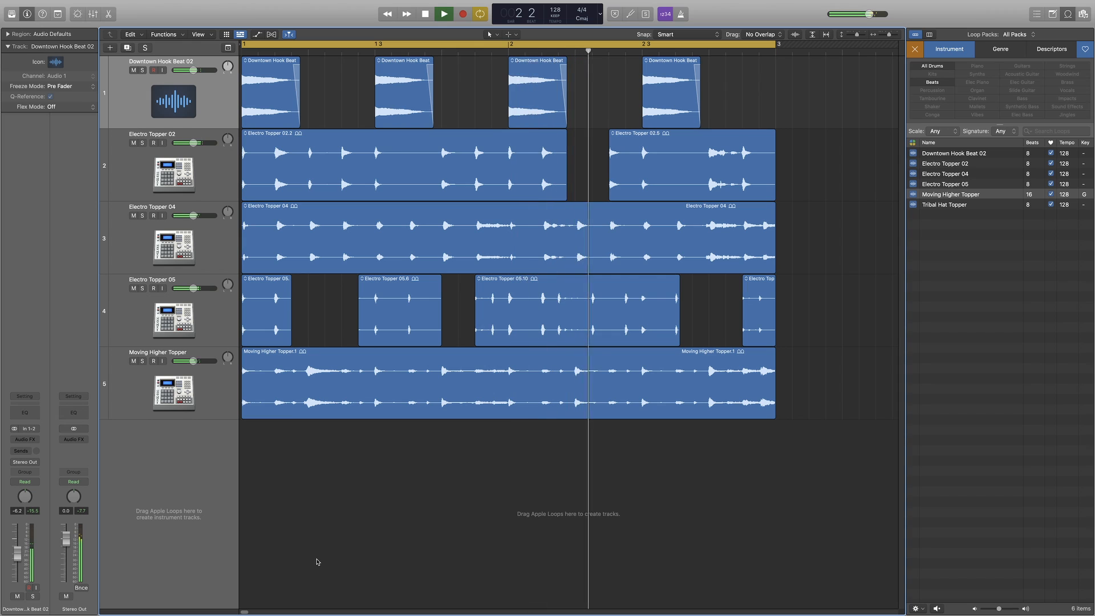
key("space")
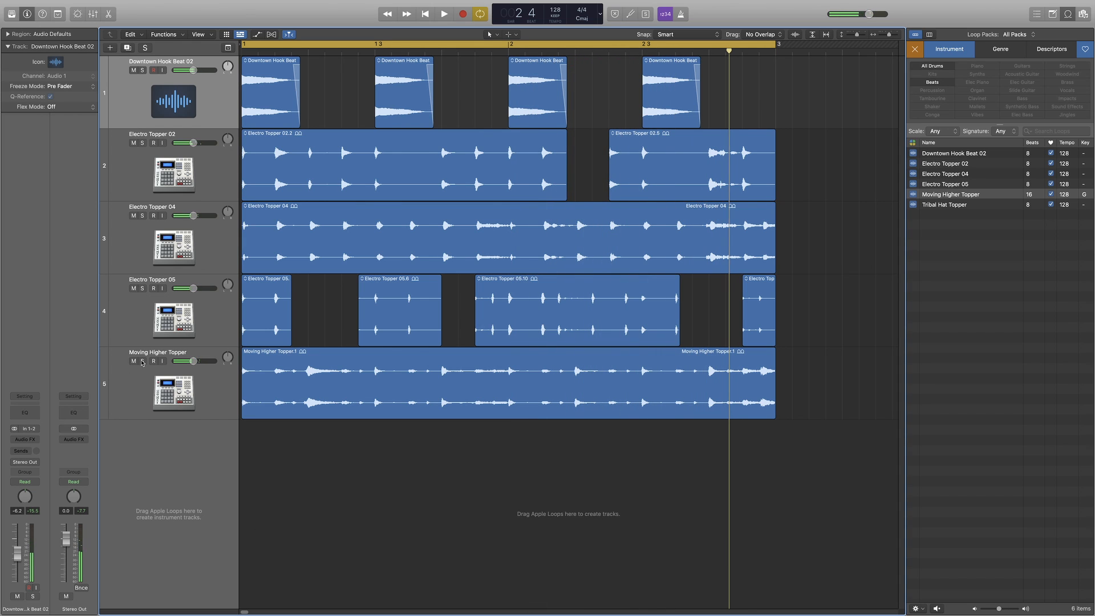
Solo Moving Higher Topper, play it in the cycle, and select its track to examine the hits around beat 2.
left_click(143, 362)
key("space")
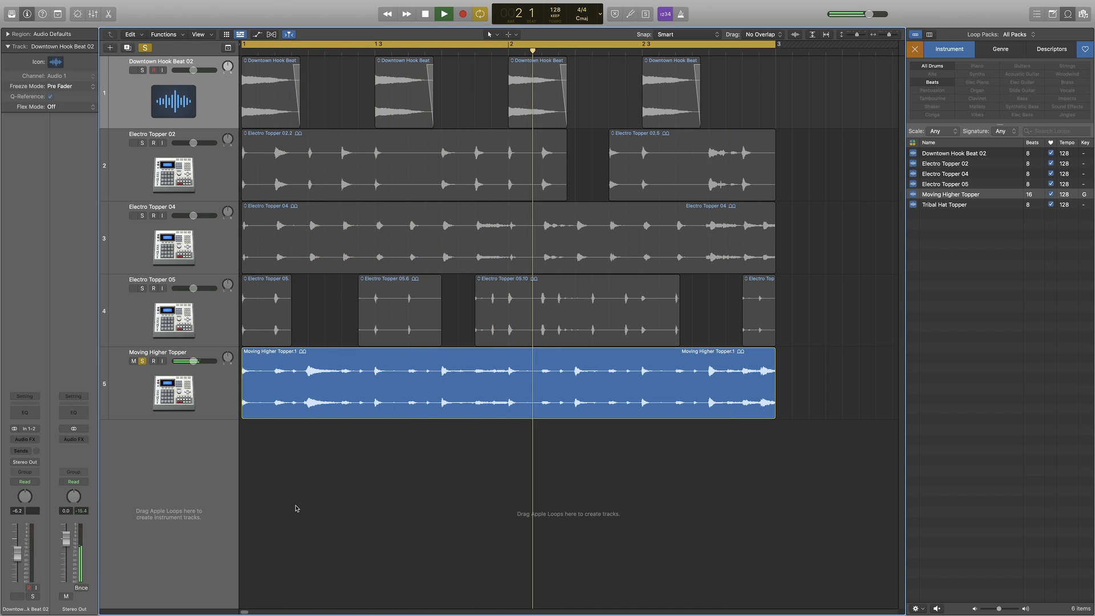
key("space")
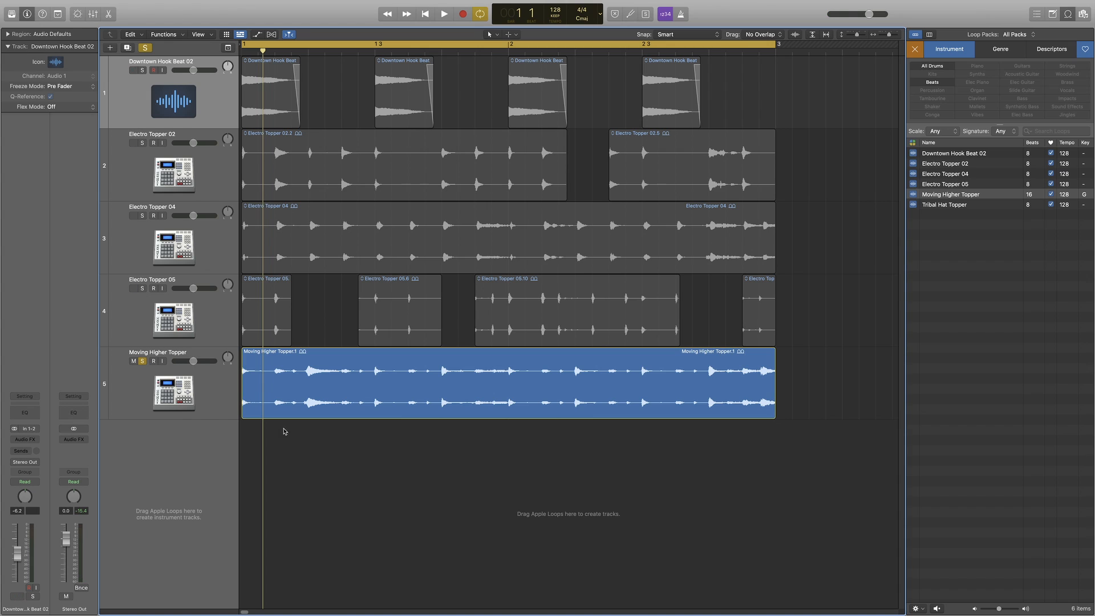
left_click(222, 396)
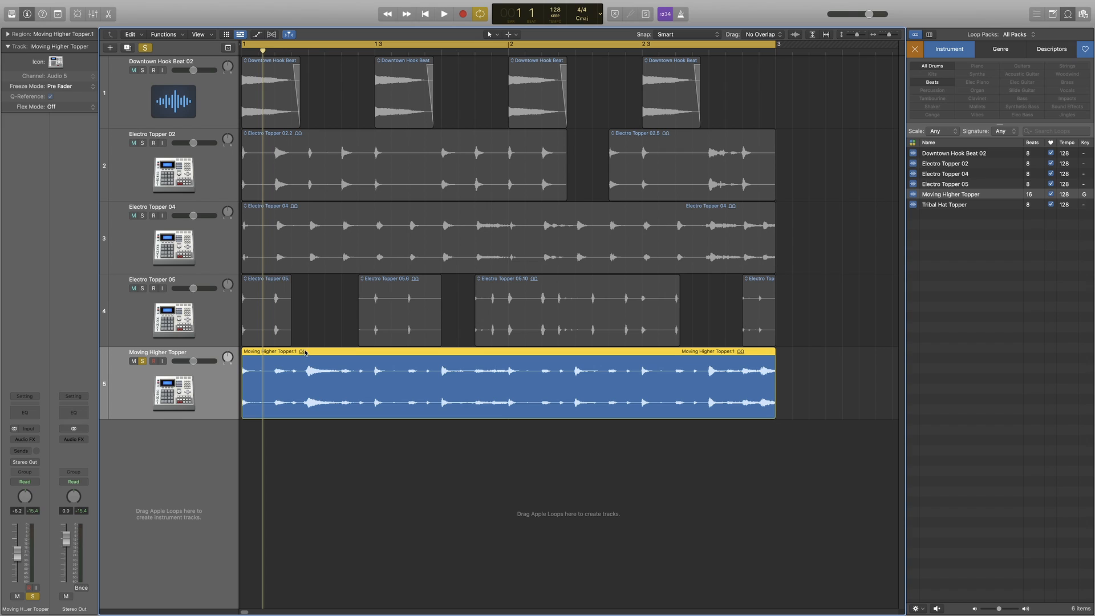
key("space")
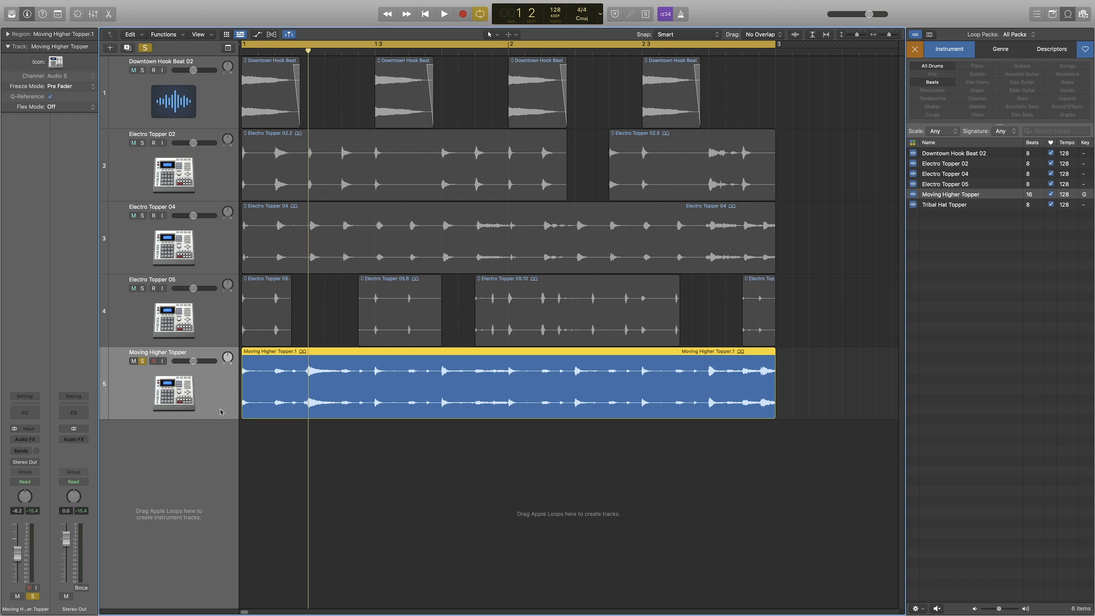
Unsolo Moving Higher Topper and return the playhead to bar 1 with the whole two-bar beat in view.
left_click(143, 362)
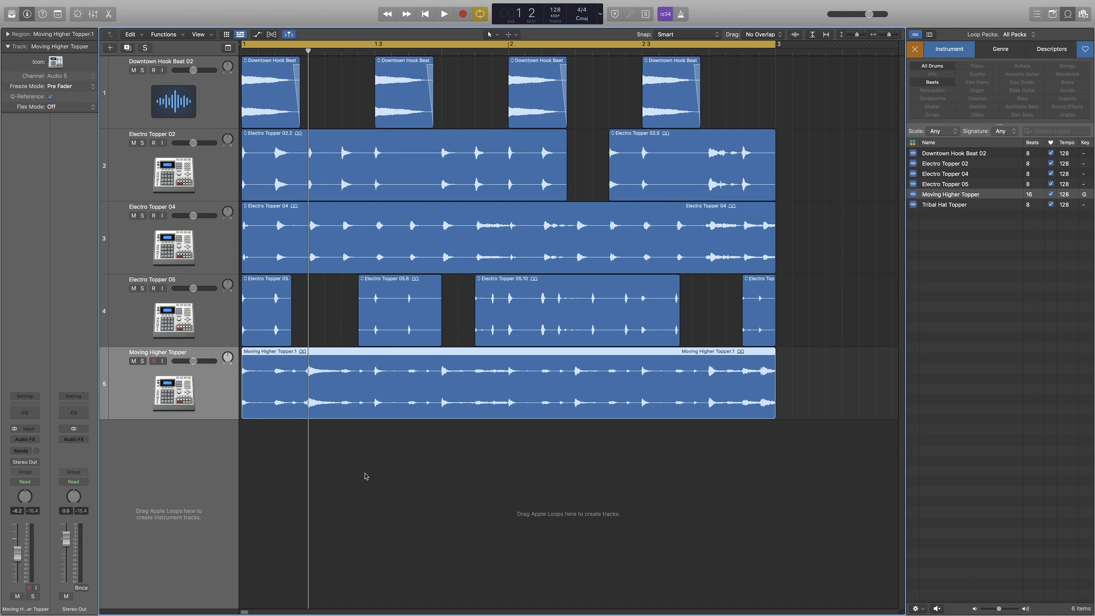
key("super+Left")
key("super+Right")
key("super+Right")
key("super+Right")
key("super+Left")
key("super+Left")
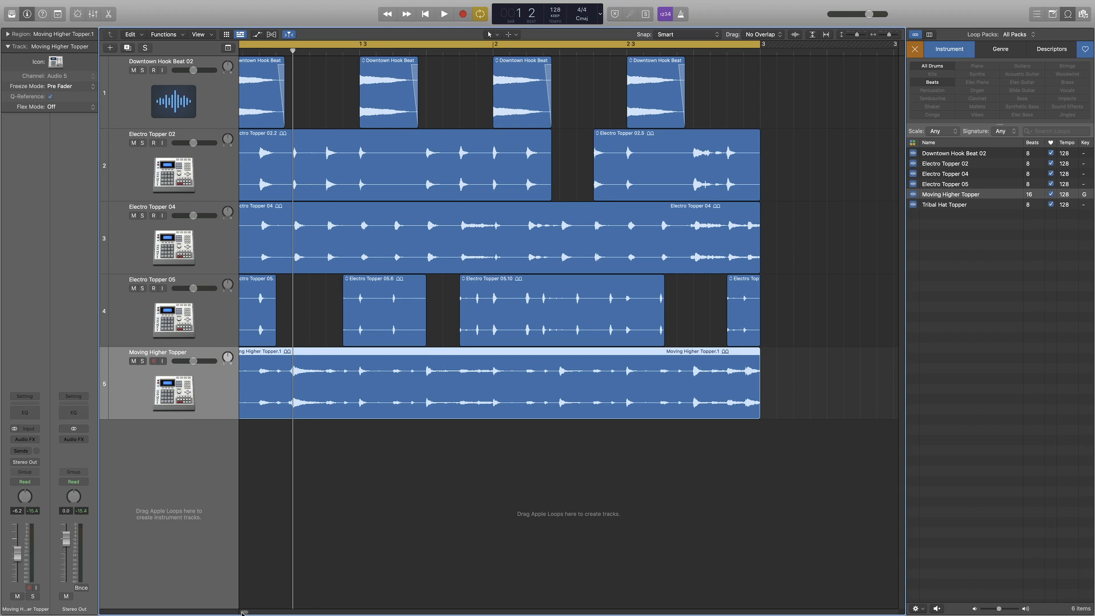
left_click_drag(243, 612, 238, 610)
left_click(243, 52)
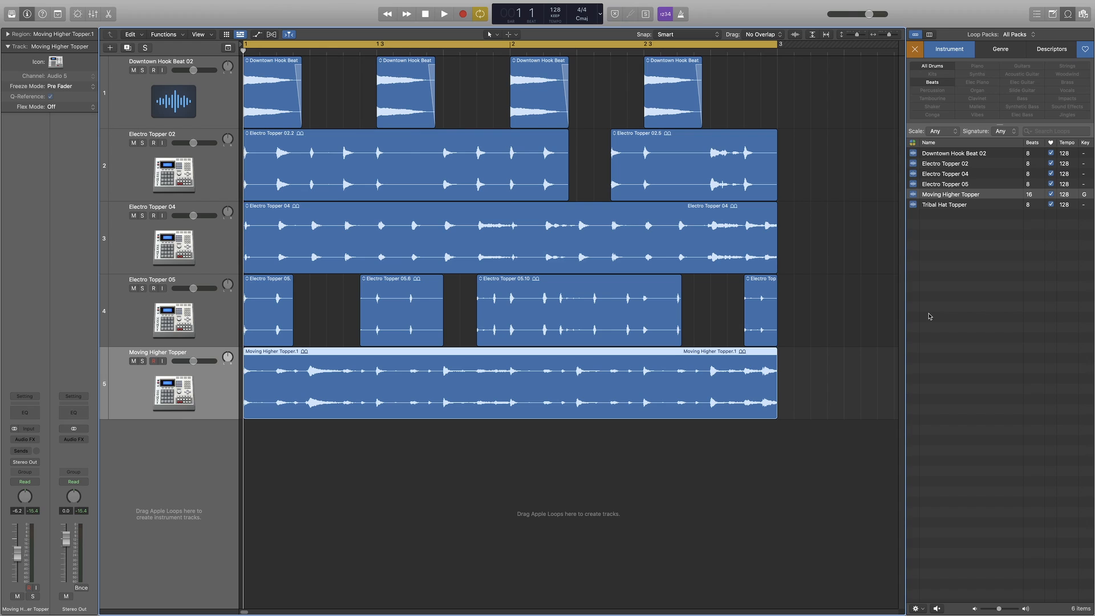
Preview the Tribal Hat Topper loop and add it on a new track starting at bar 1.
left_click(952, 205)
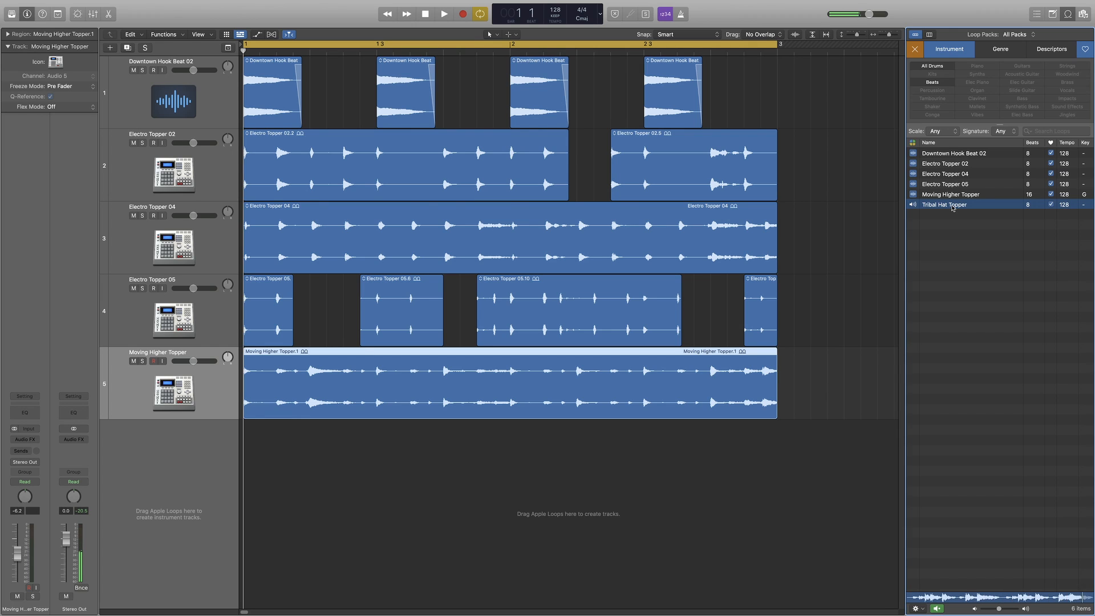
left_click_drag(953, 205, 264, 513)
Mute Electro Topper 02, 04 and 05 and play the kick with Moving Higher Topper and Tribal Hat Topper.
left_click_drag(134, 143, 137, 326)
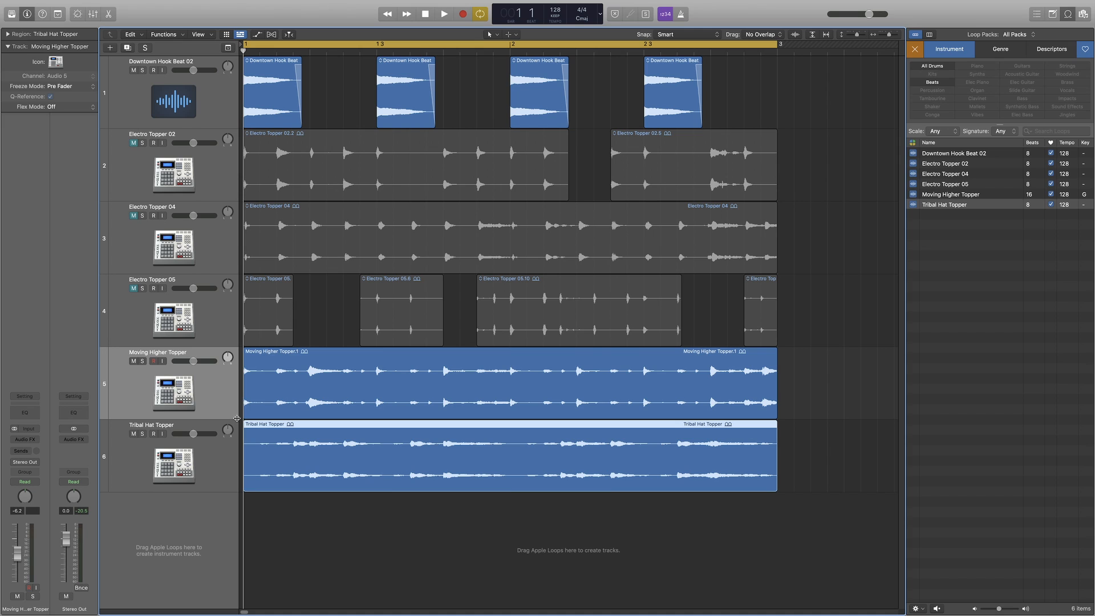
key("space")
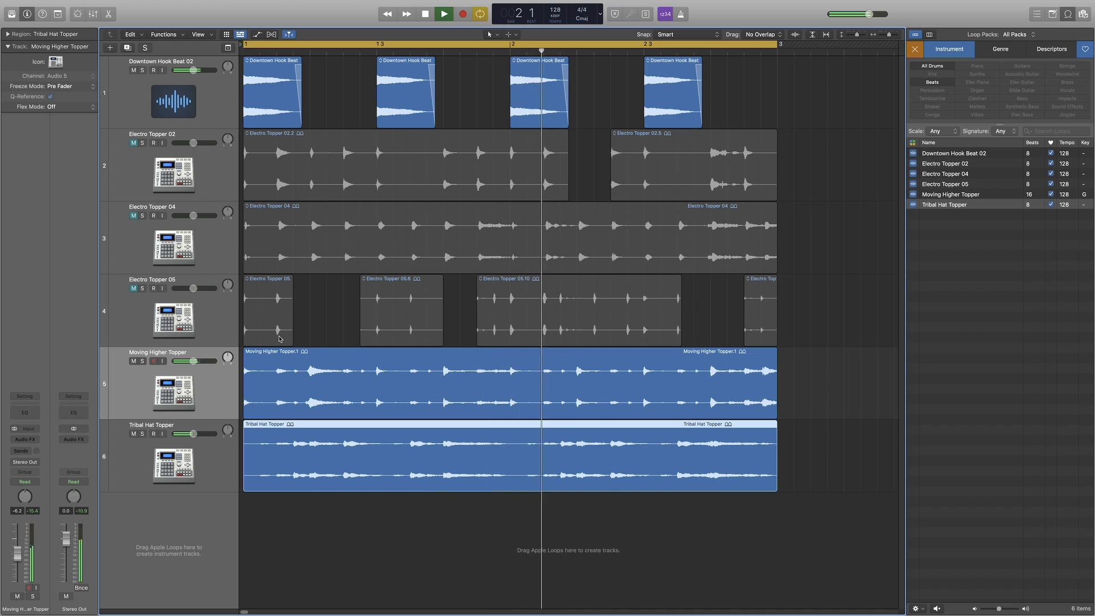
key("space")
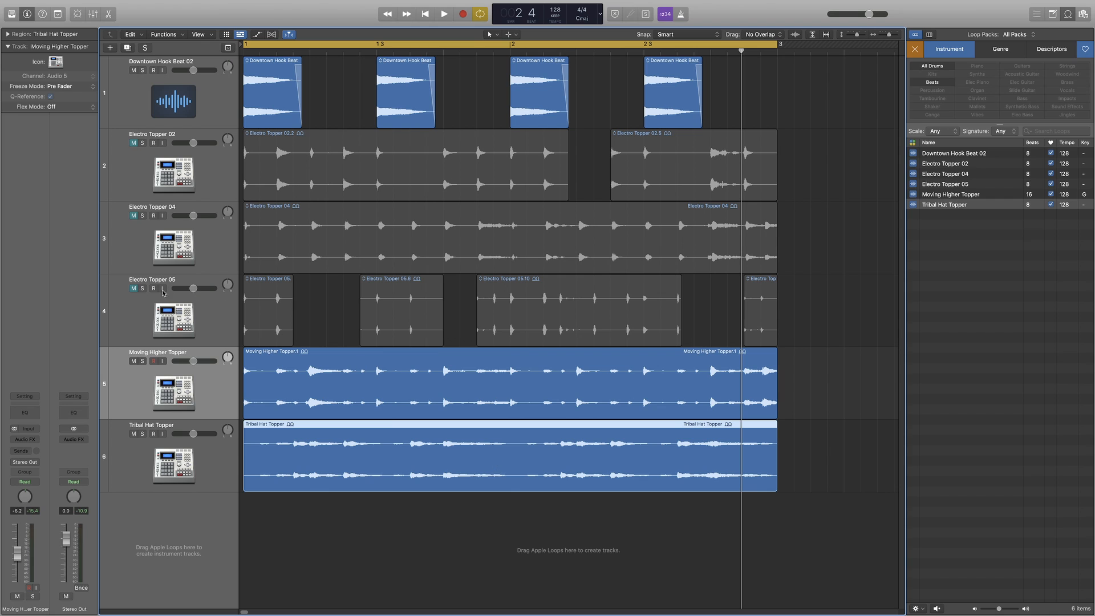
Unmute Electro Topper 05 and play the beat with it included.
left_click(133, 288)
key("space")
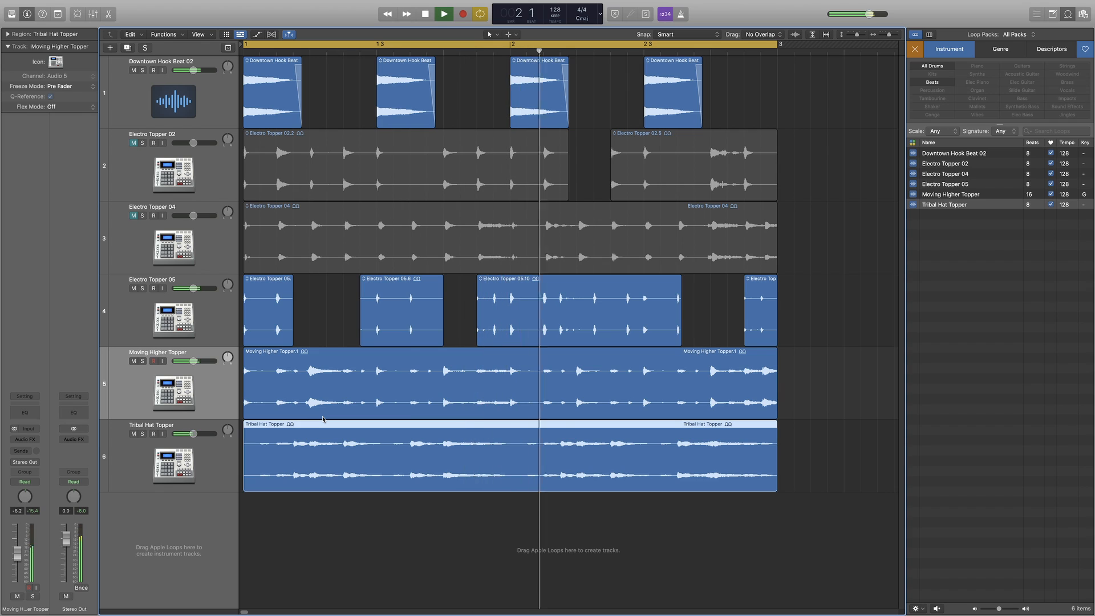
key("space")
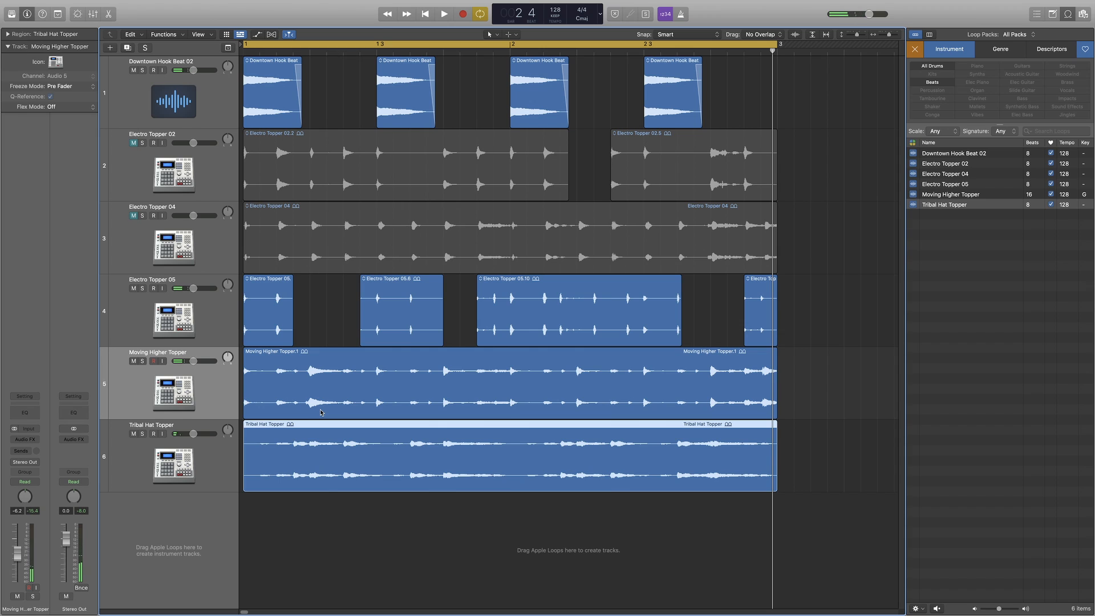
Delete the stretch just before 1 3 at the start of Electro Topper 05's second region with Marquee and play the beat.
left_click_drag(359, 312, 376, 316)
key("Delete")
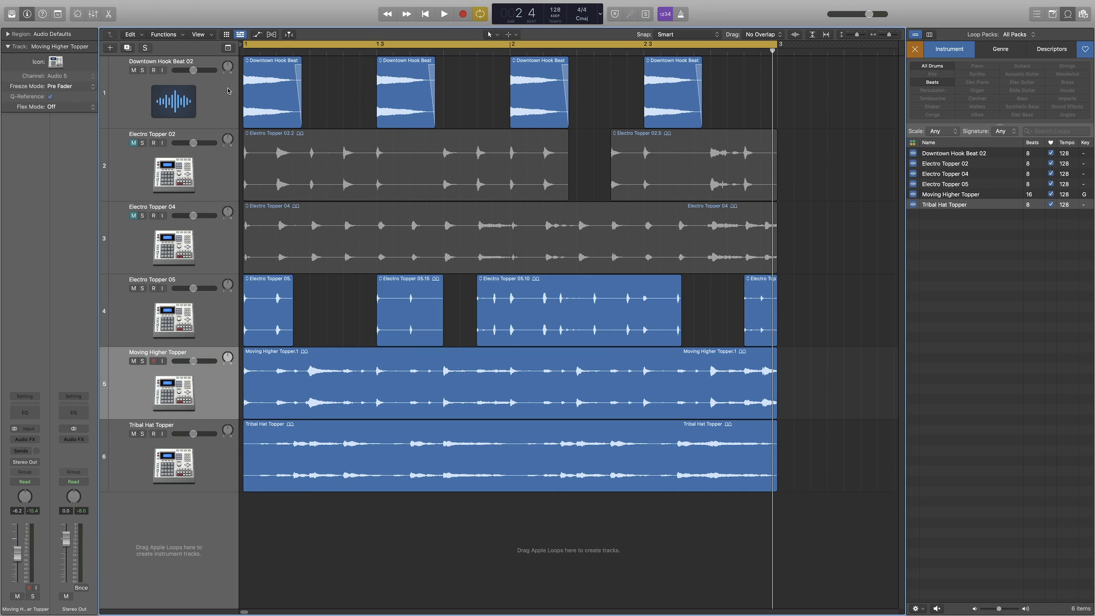
key("space")
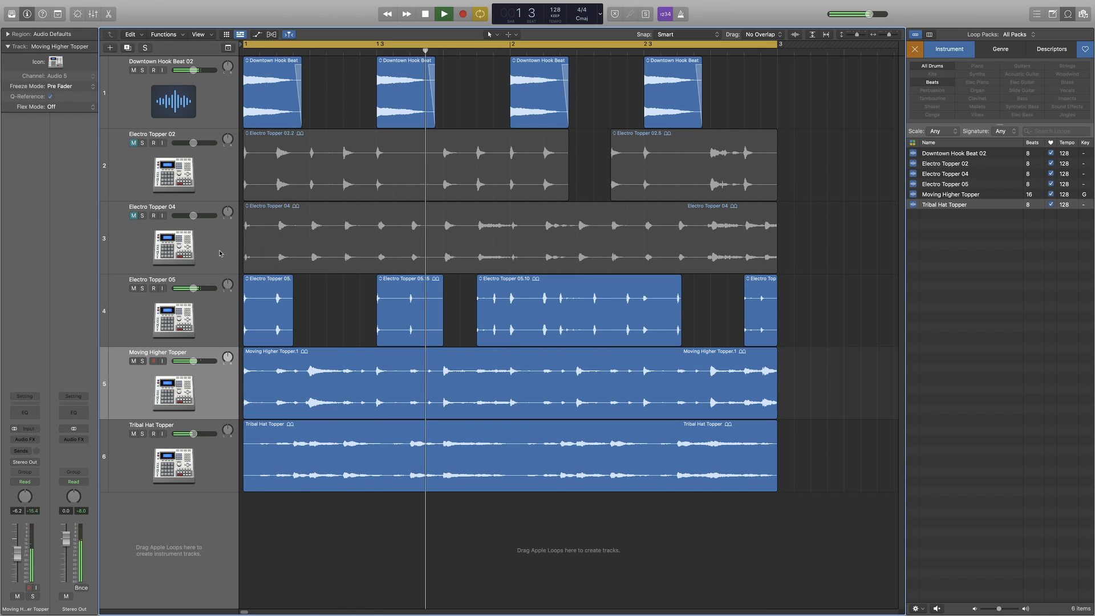
Unmute Electro Topper 04 and play the beat with only Electro Topper 02 muted.
left_click(134, 216)
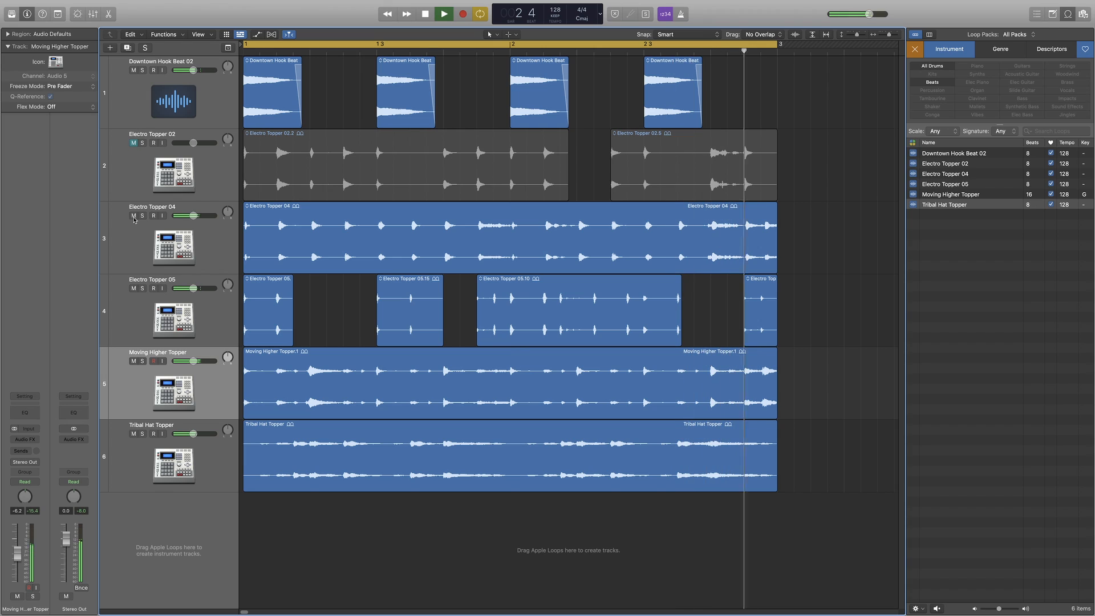
key("space")
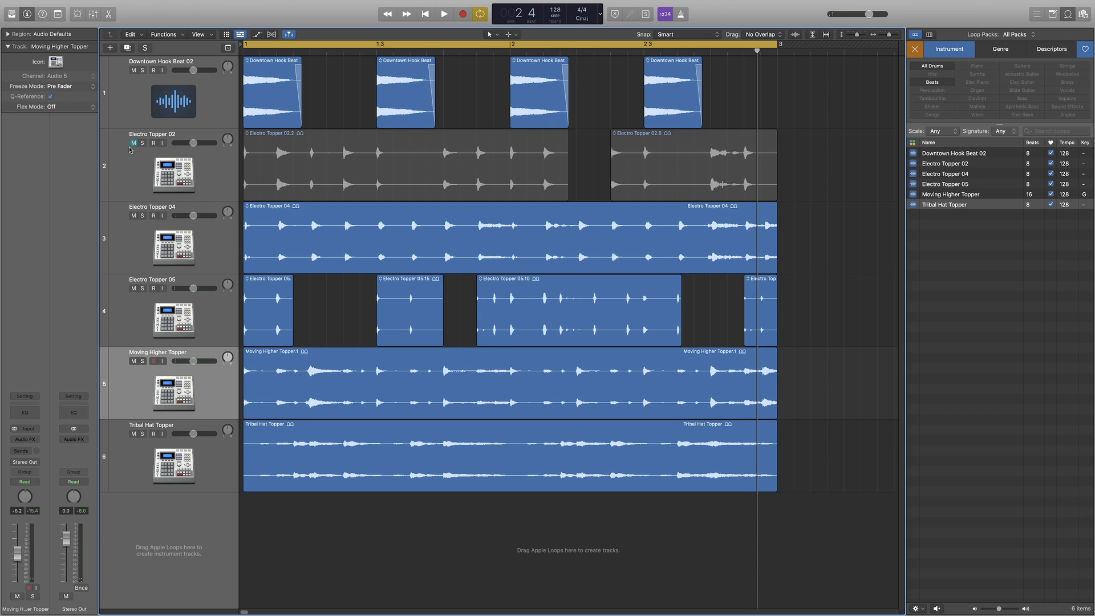
key("space")
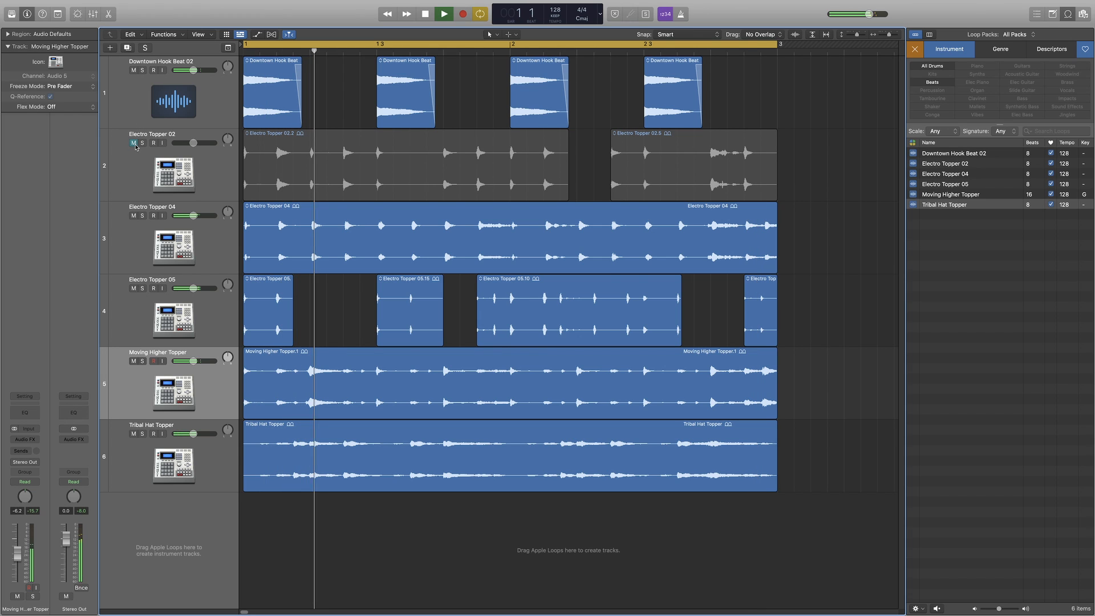
Unmute Electro Topper 02, play the full beat with all six tracks, and return the playhead to bar 1.
left_click(134, 143)
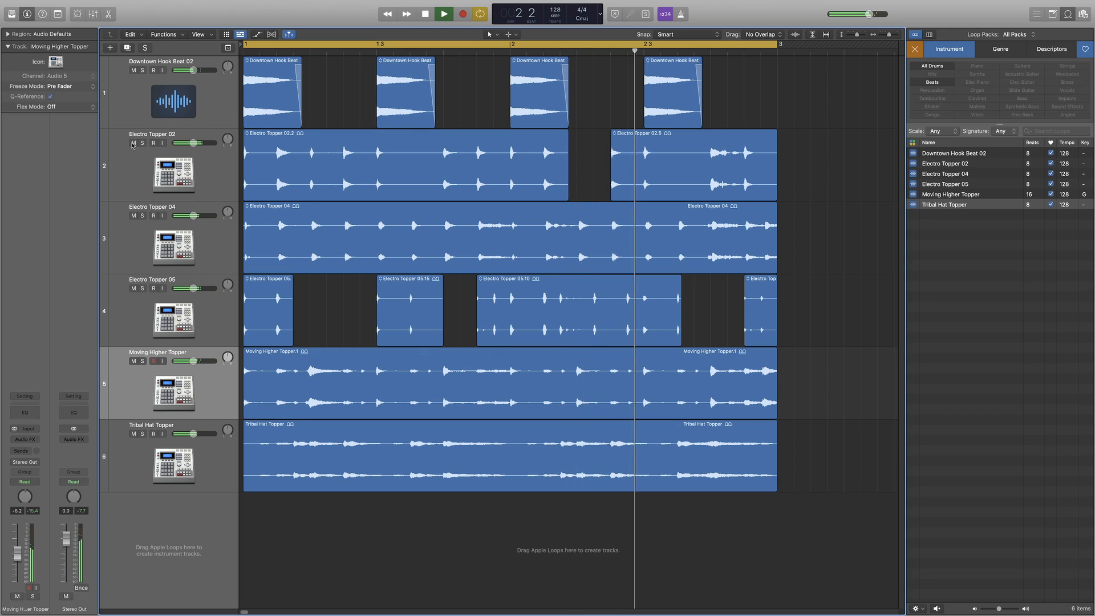
key("space")
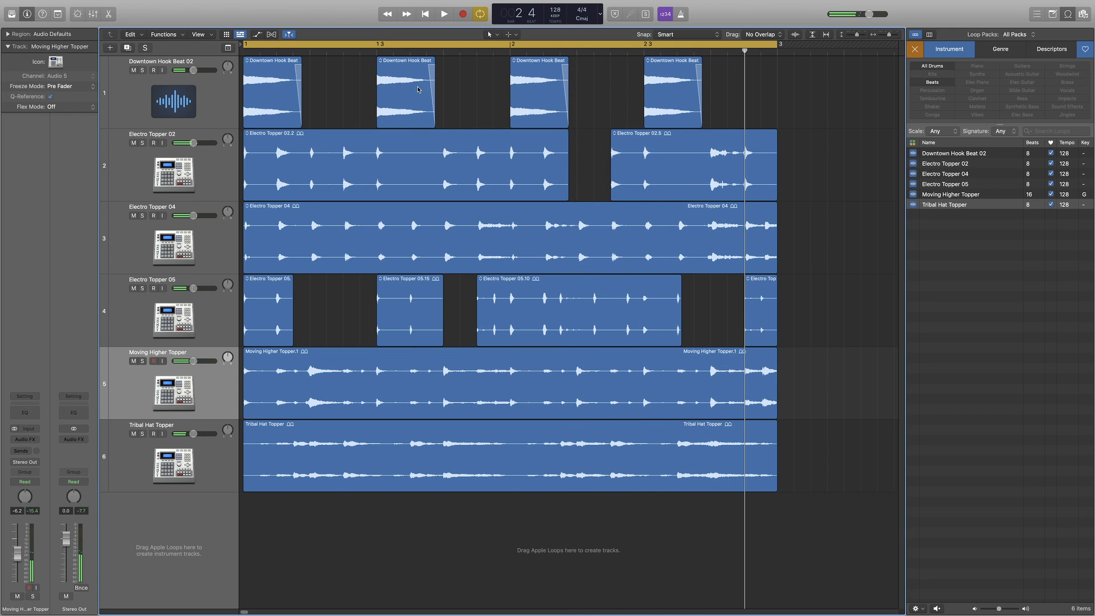
left_click(244, 54)
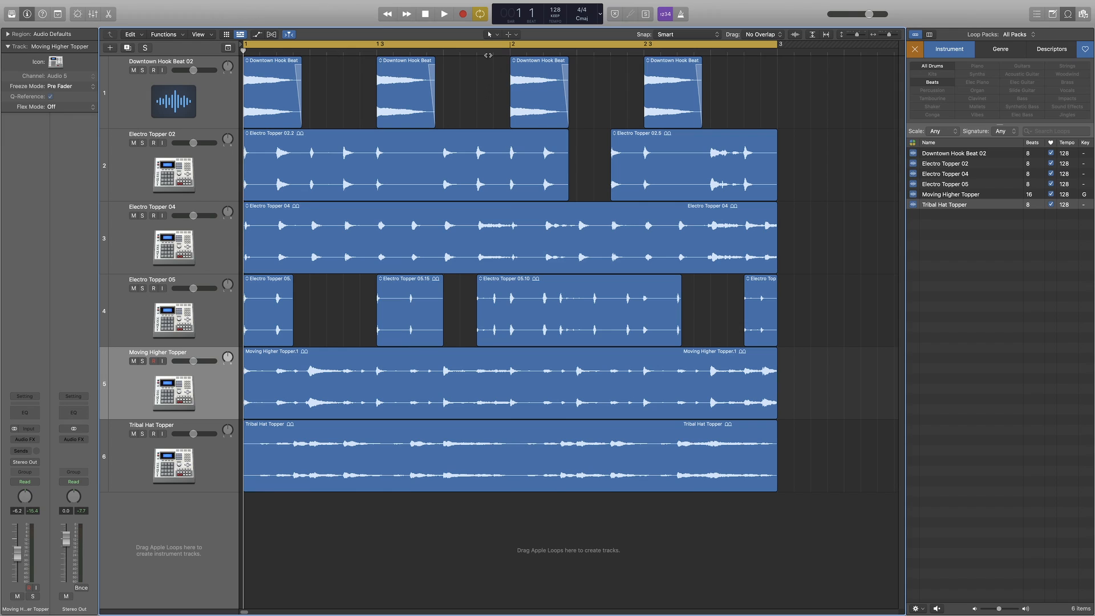
Examine how the hits of the Electro Topper loops line up across the tracks around 1 4, 2 3 and 2 4.
left_click(477, 53)
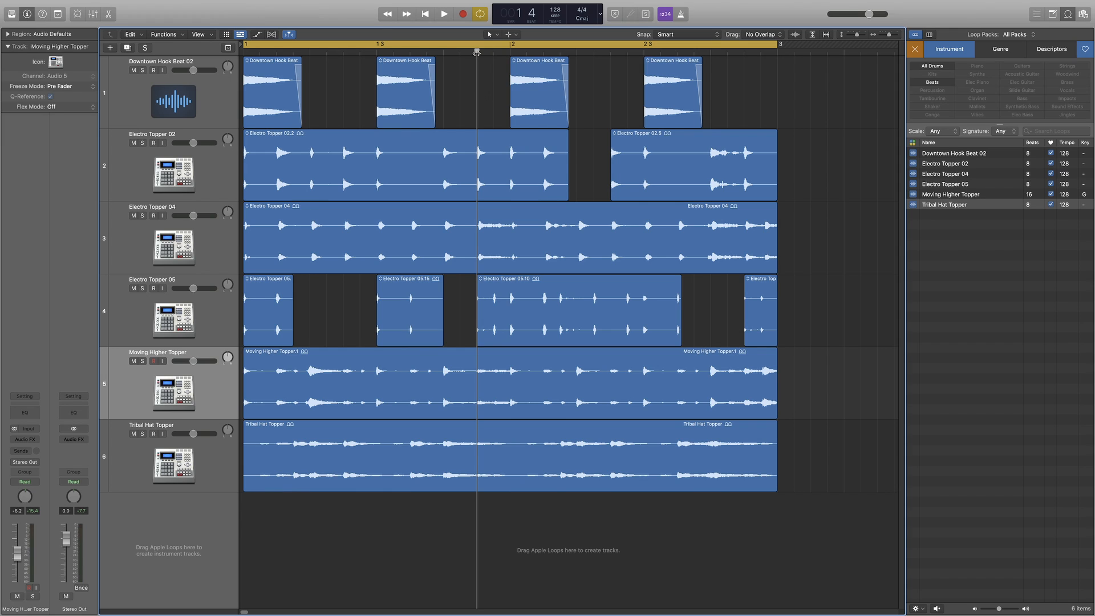
left_click(221, 245)
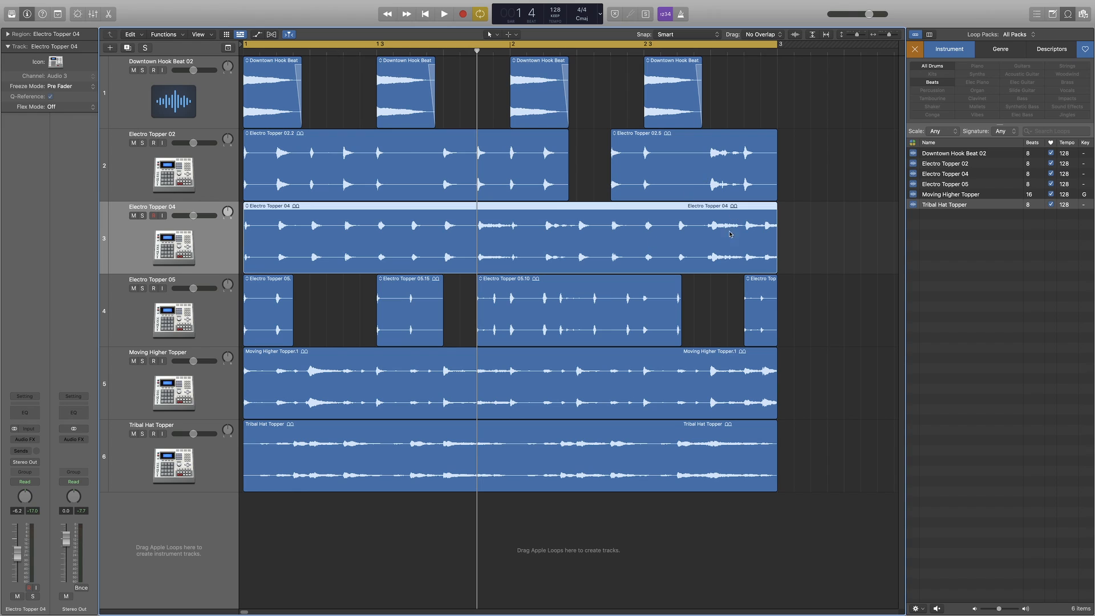
left_click(709, 53)
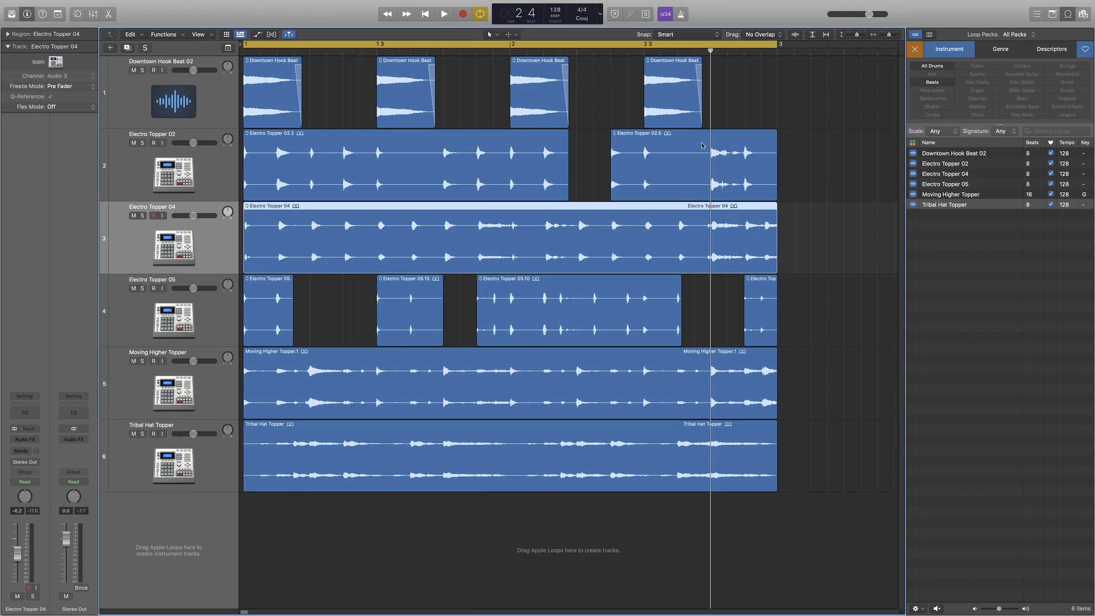
left_click(213, 175)
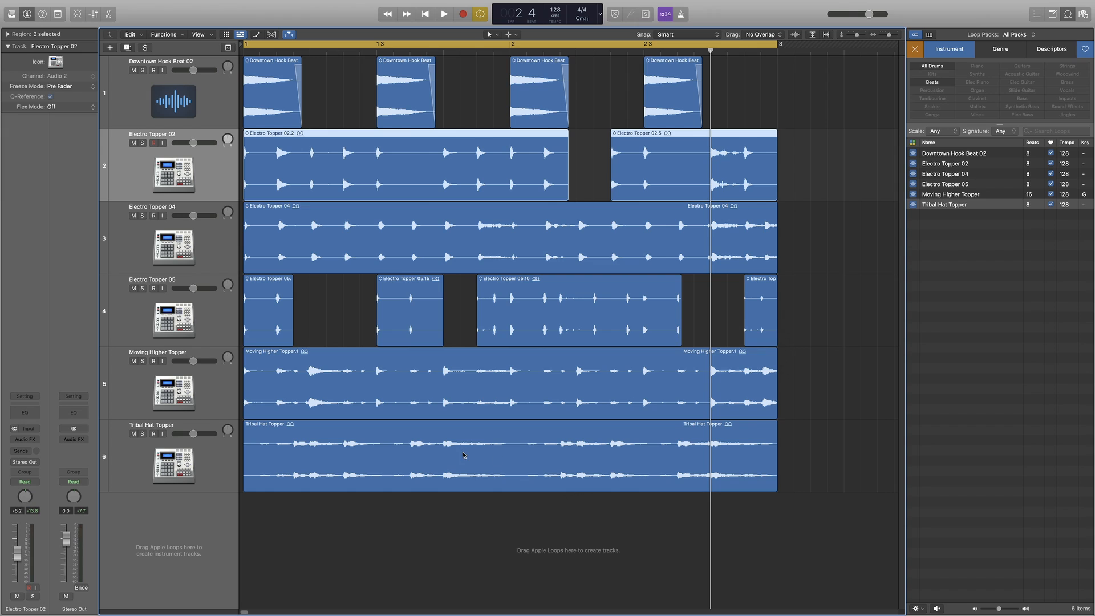
left_click(444, 52)
left_click(670, 51)
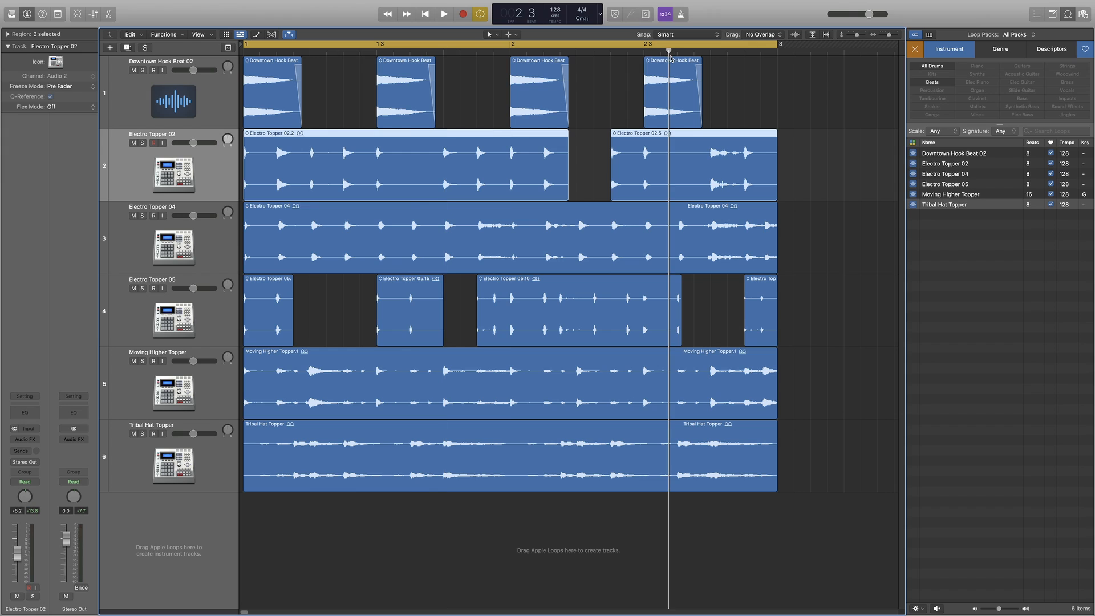
left_click(677, 51)
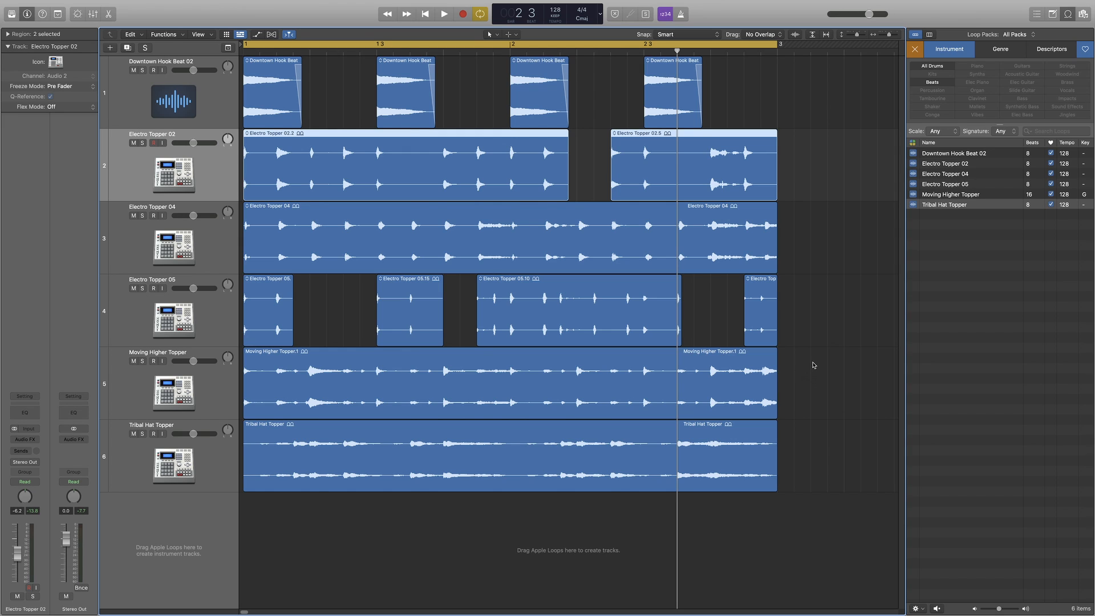
left_click(845, 301)
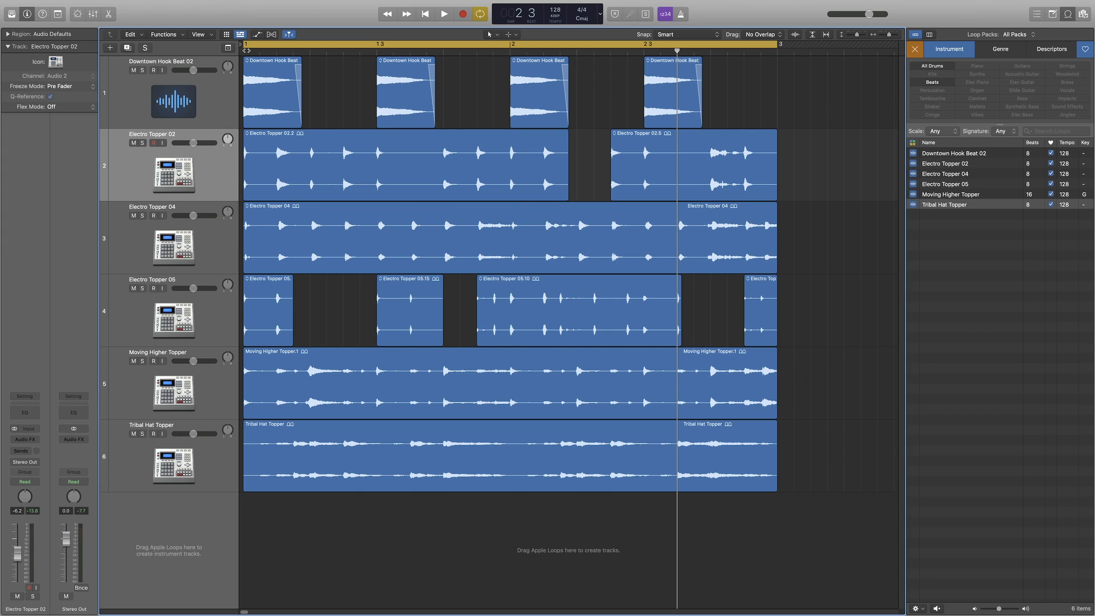
left_click(242, 52)
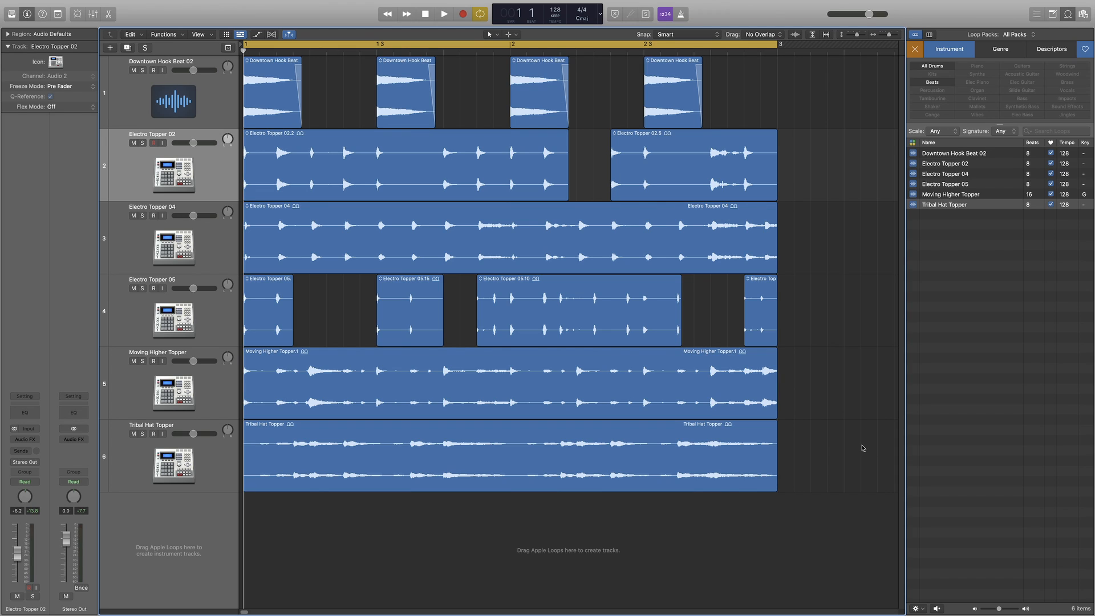
left_click(209, 98)
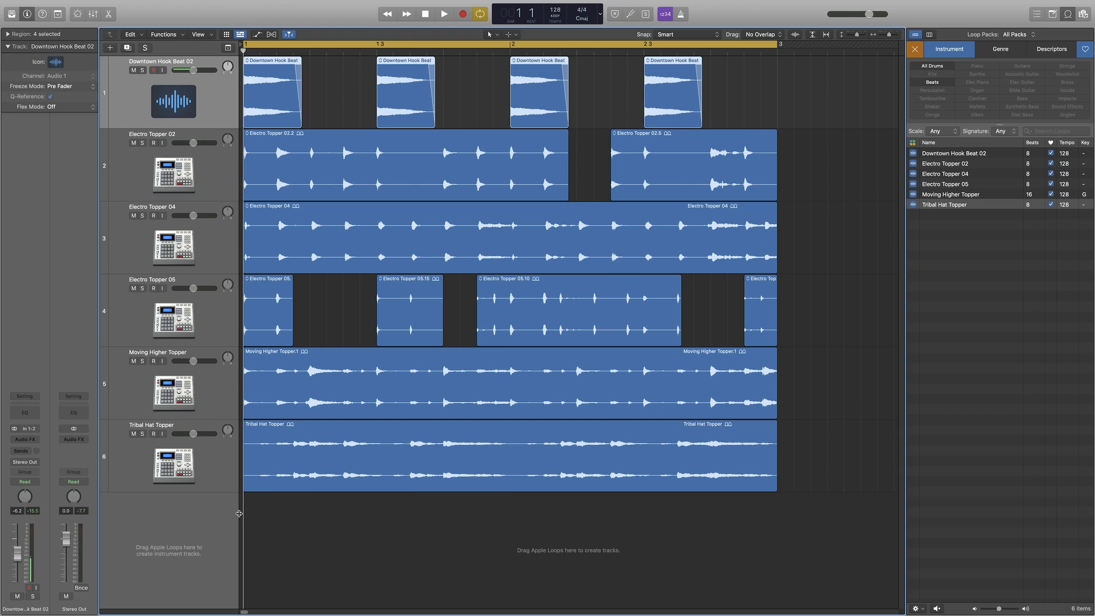
left_click(208, 473, "shift")
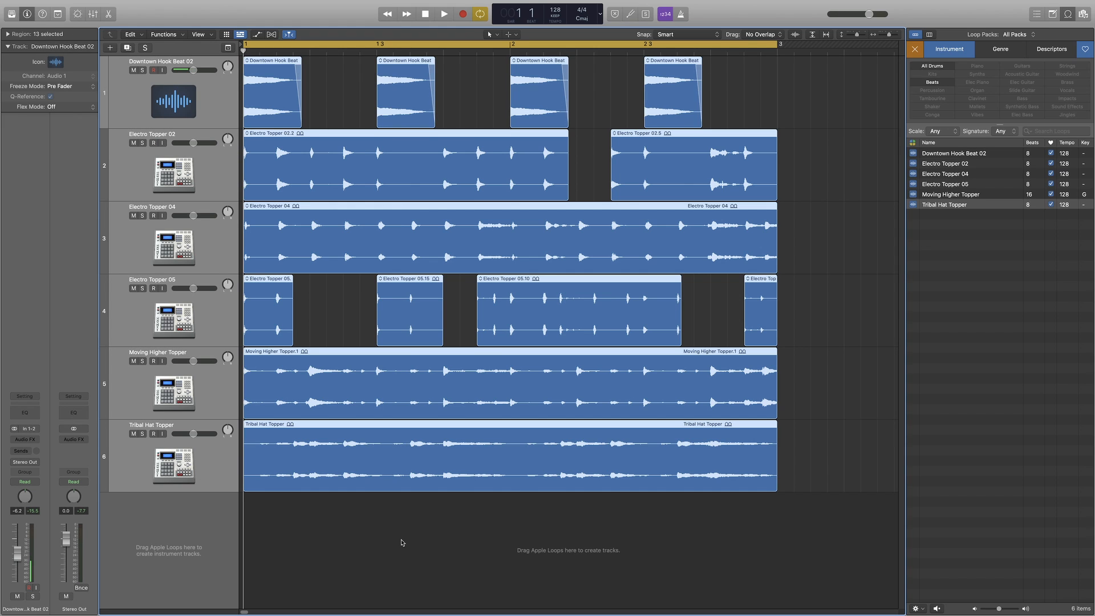
left_click(864, 571)
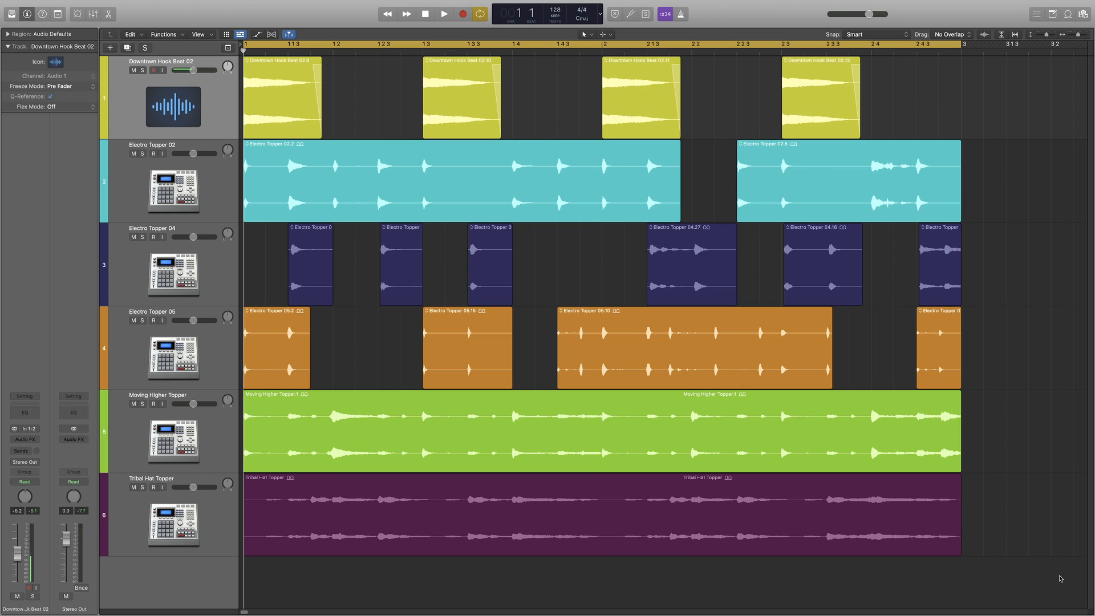
Set the secondary tool to Scissors and solo the Electro Topper 02 track.
left_click(610, 36)
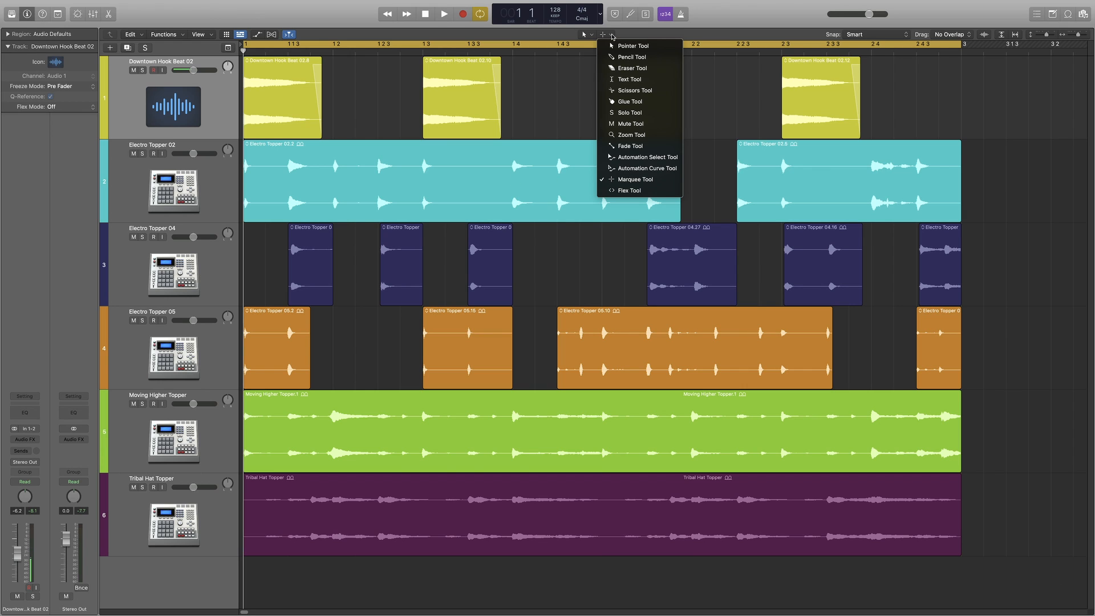
left_click(617, 92)
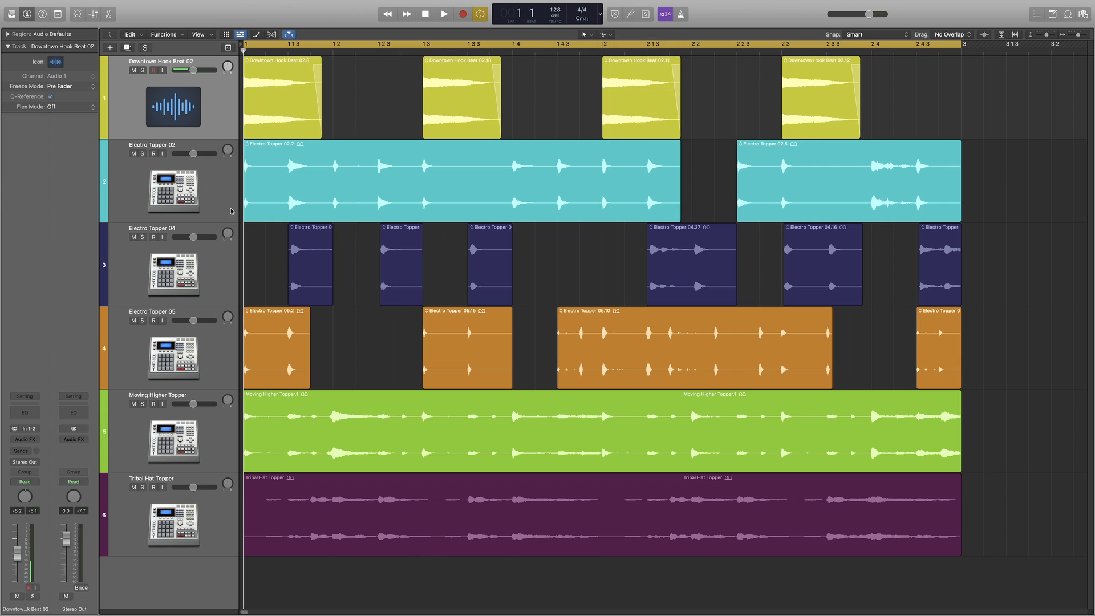
left_click(142, 154)
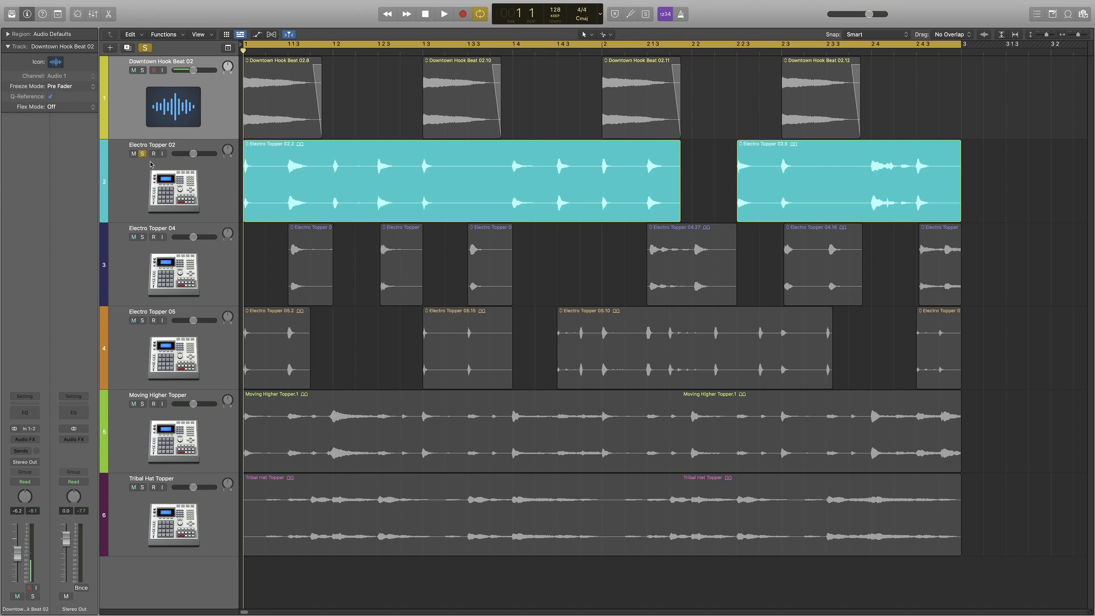
left_click(142, 154)
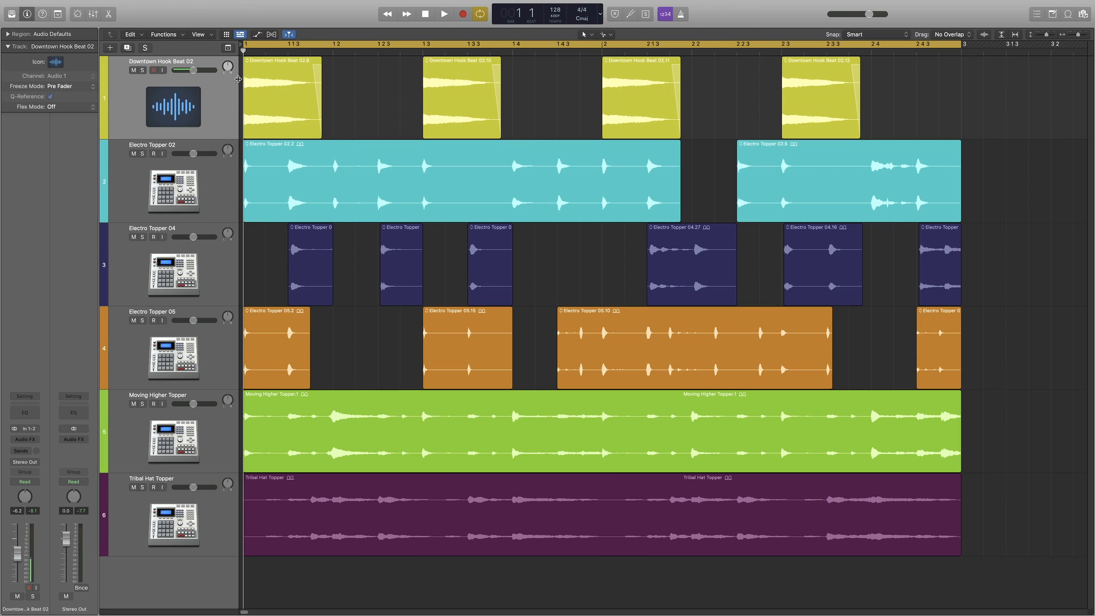
left_click(142, 153)
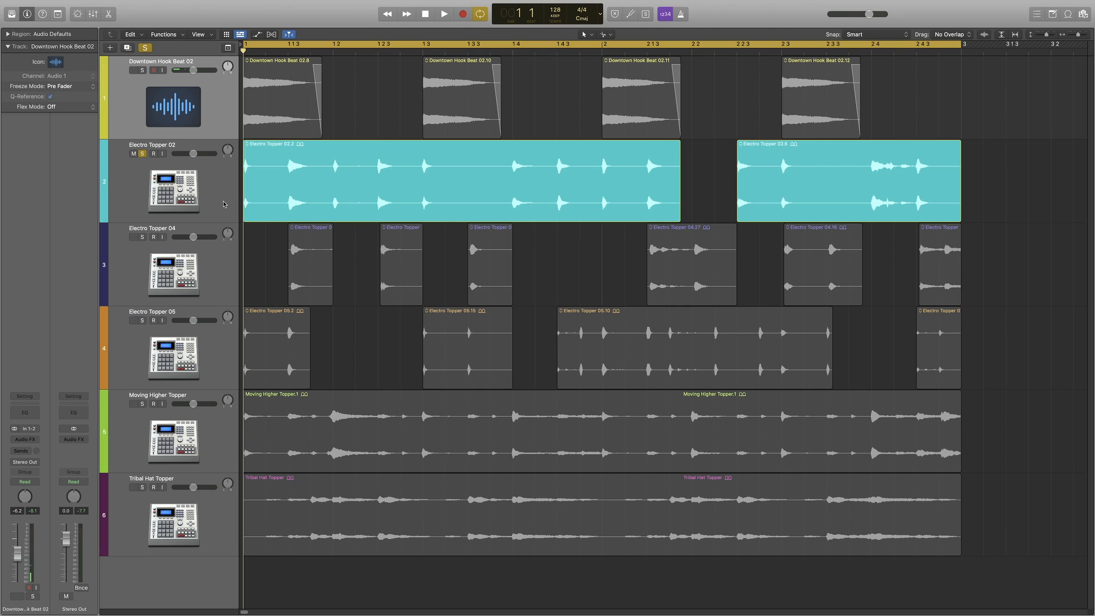
Play the soloed Electro Topper 02, replay its end from 2 4, and turn cycle mode off.
key("space")
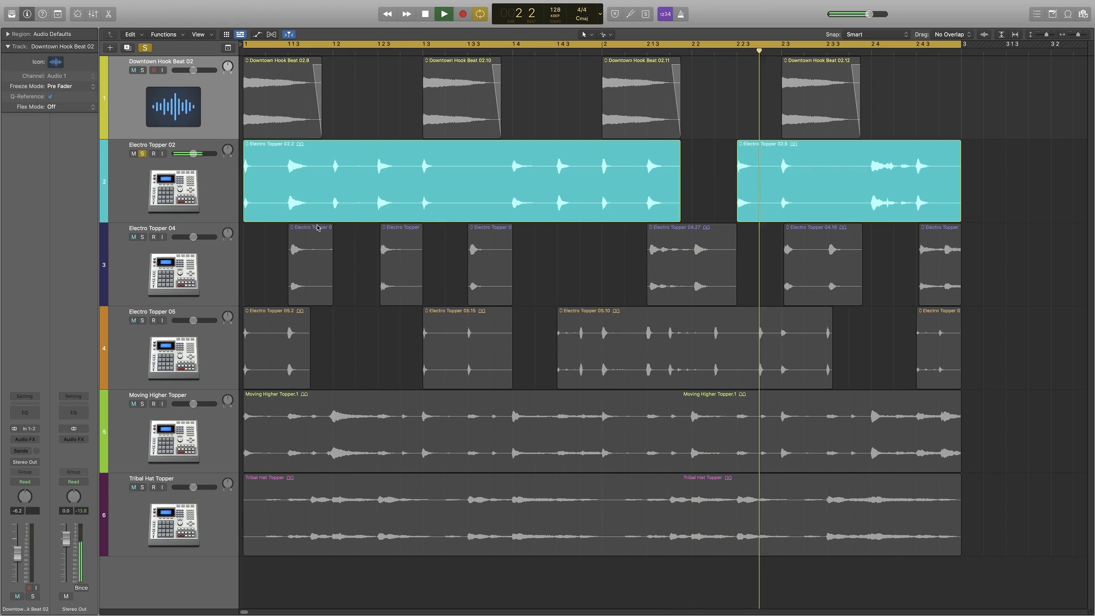
key("space")
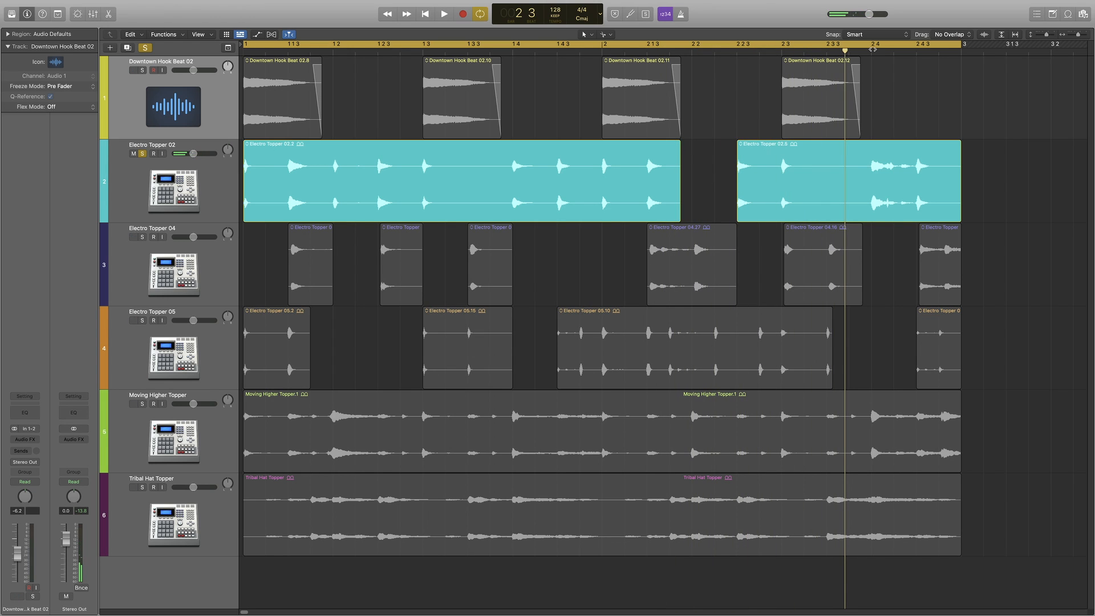
left_click(873, 49)
key("space")
key("space")
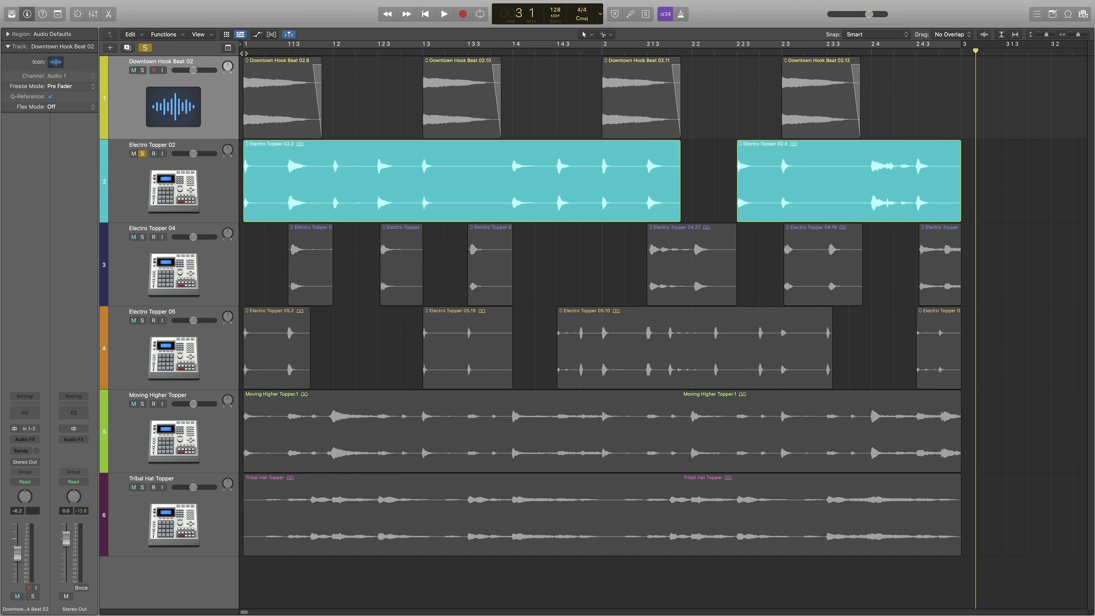
Play the opening hits of Electro Topper 02 and split its first region at 1 1 3 and 1 2 with Scissors.
left_click(243, 52)
key("space")
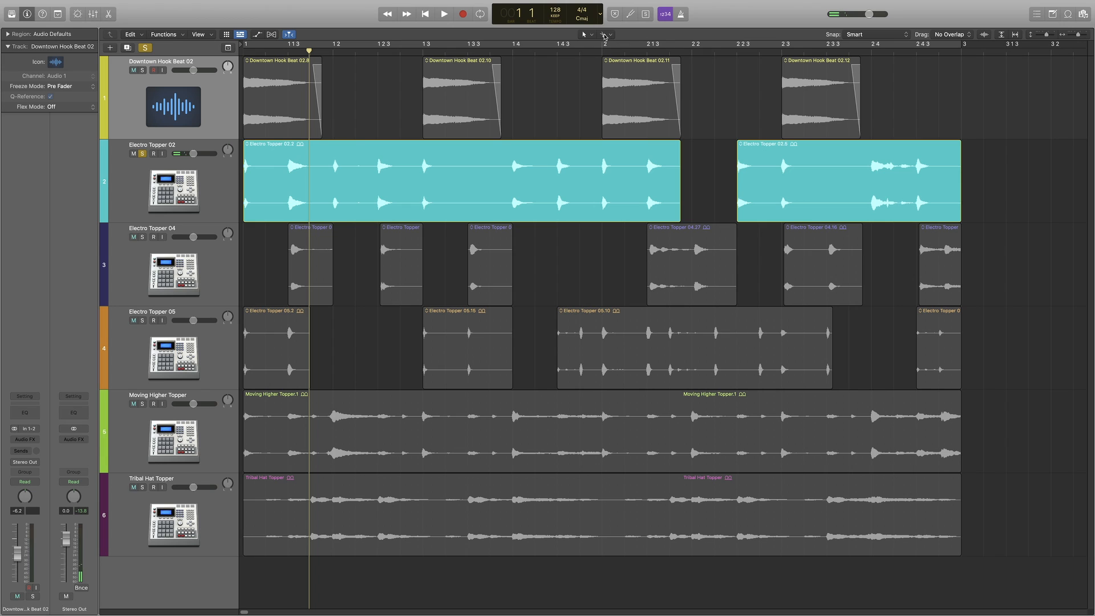
left_click(288, 167)
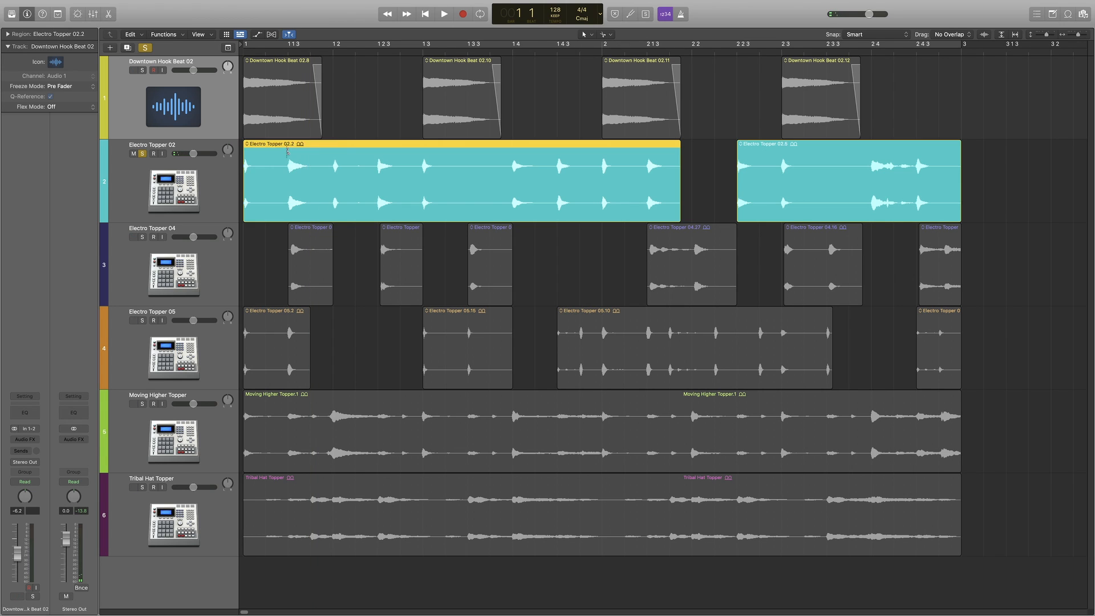
left_click(333, 167)
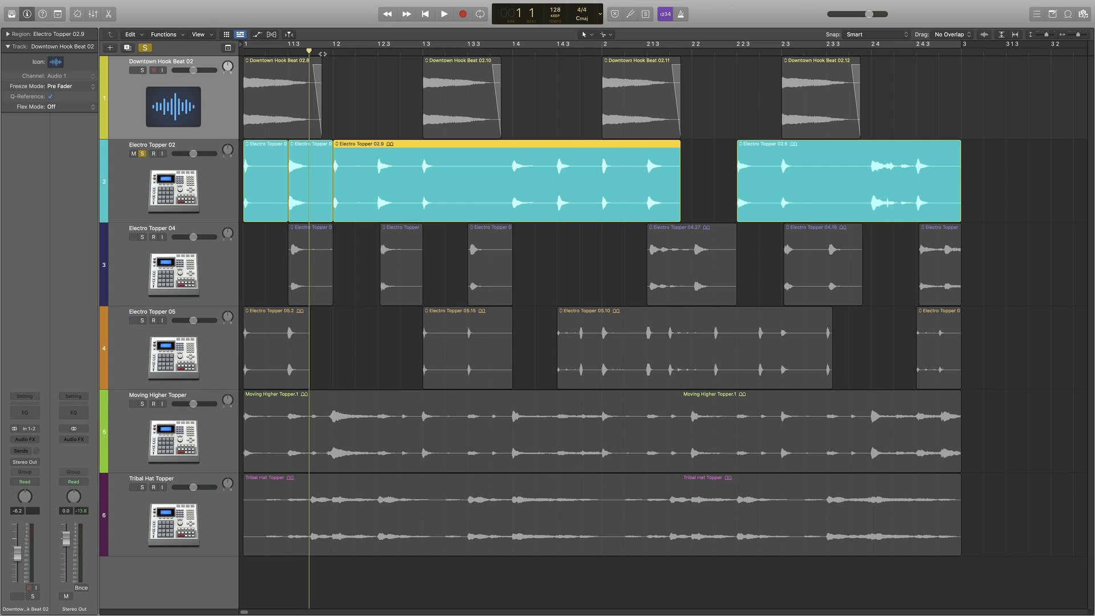
Play Electro Topper 02 from 1 2, try to split it just before 1 2 3, and undo that cut.
left_click(331, 52)
key("super+f")
key("space")
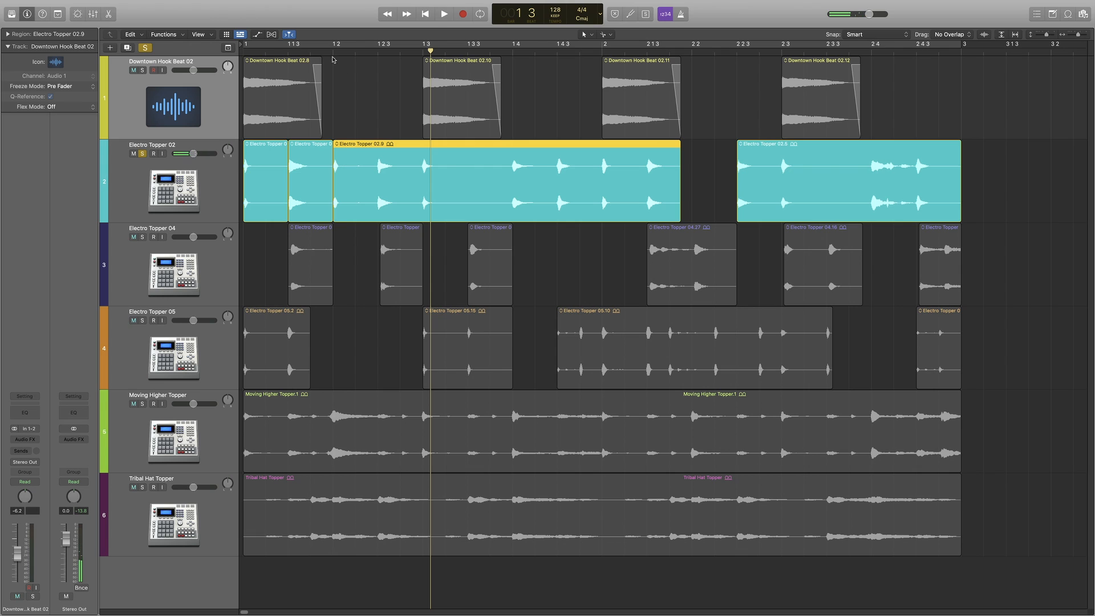
left_click(378, 165, "super")
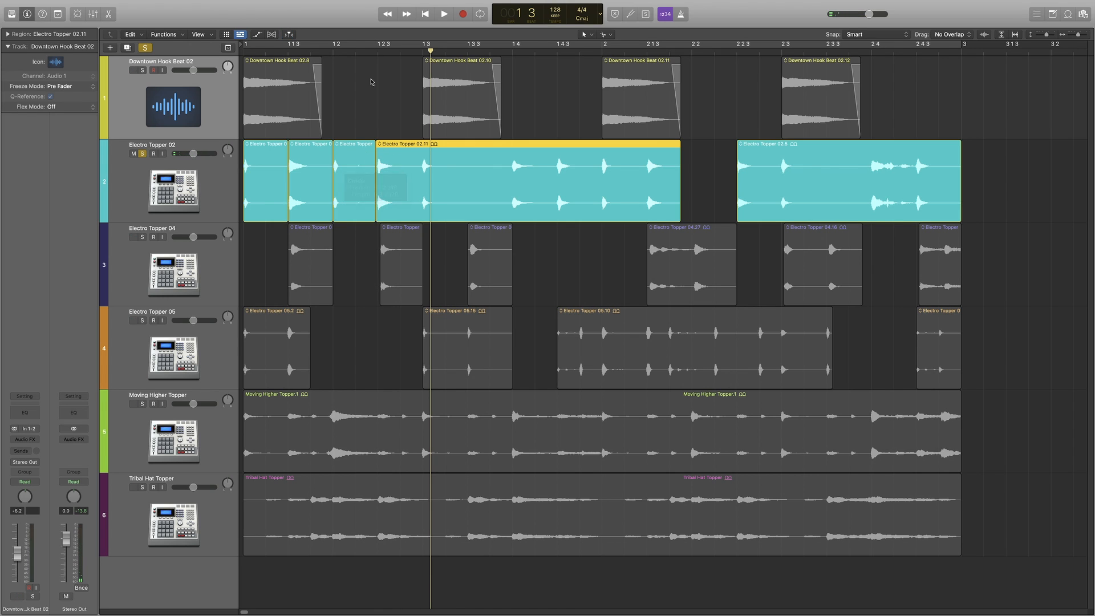
key("super+z")
Place the playhead at the hit on 1 2 3 and split Electro Topper 02 there with Scissors.
left_click(379, 52)
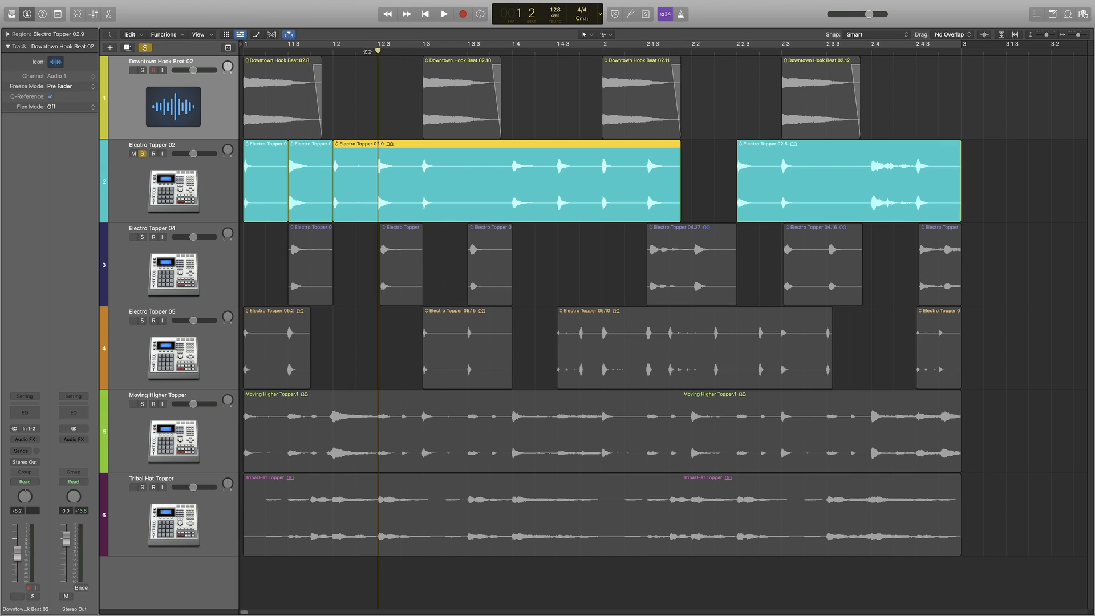
left_click(356, 52)
left_click(380, 53)
left_click(379, 147)
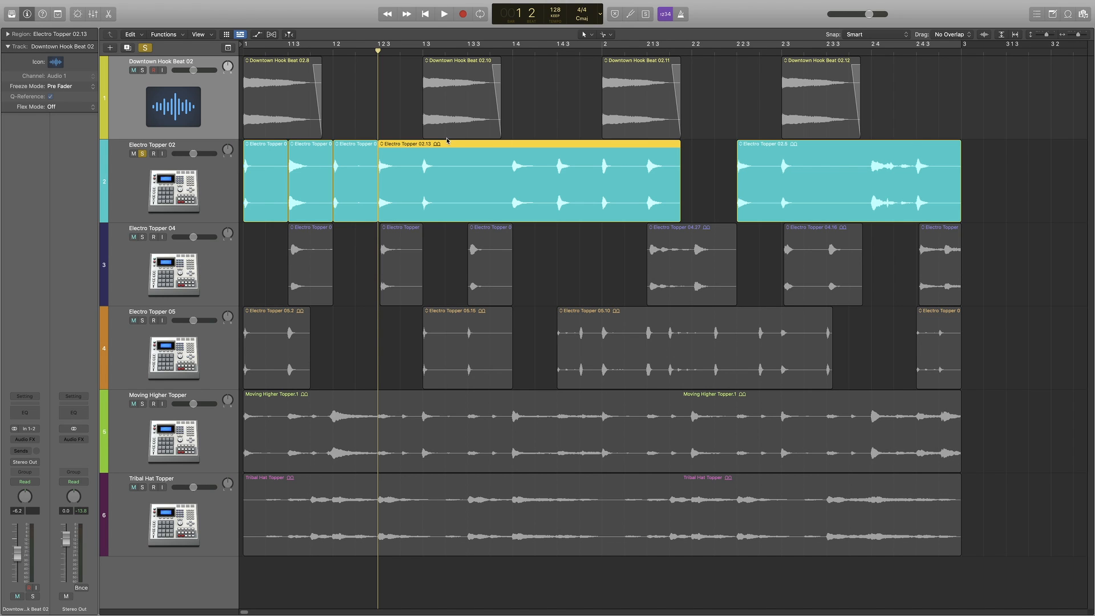
Play Electro Topper 02 from 1 2 3 and split it before the hits at 1 3 and 1 4 with Scissors.
key("space")
key("space")
left_click(424, 151, "super")
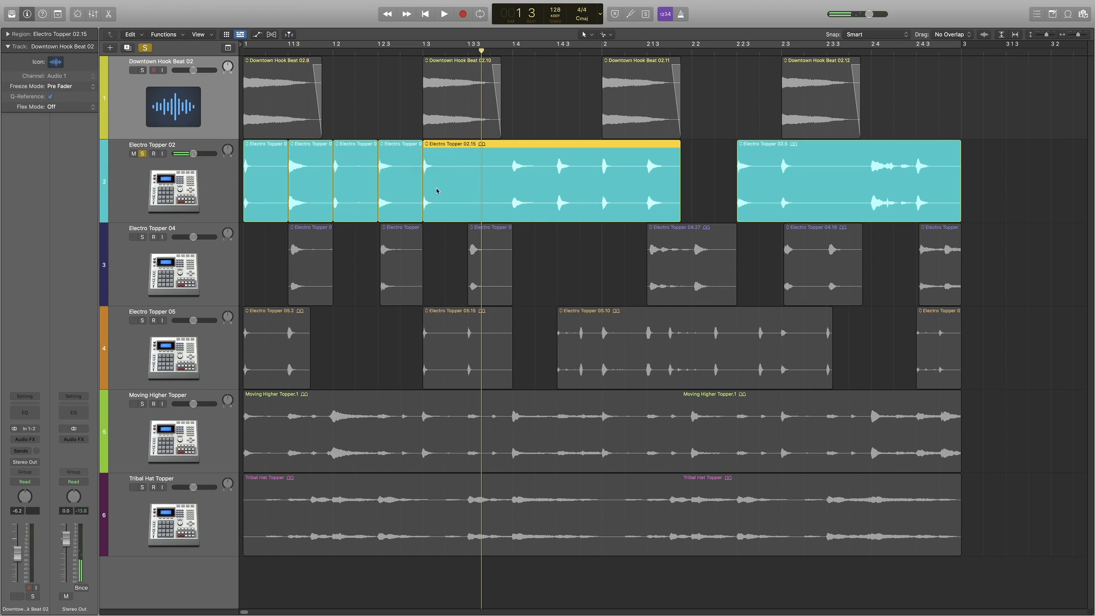
left_click(513, 149, "super")
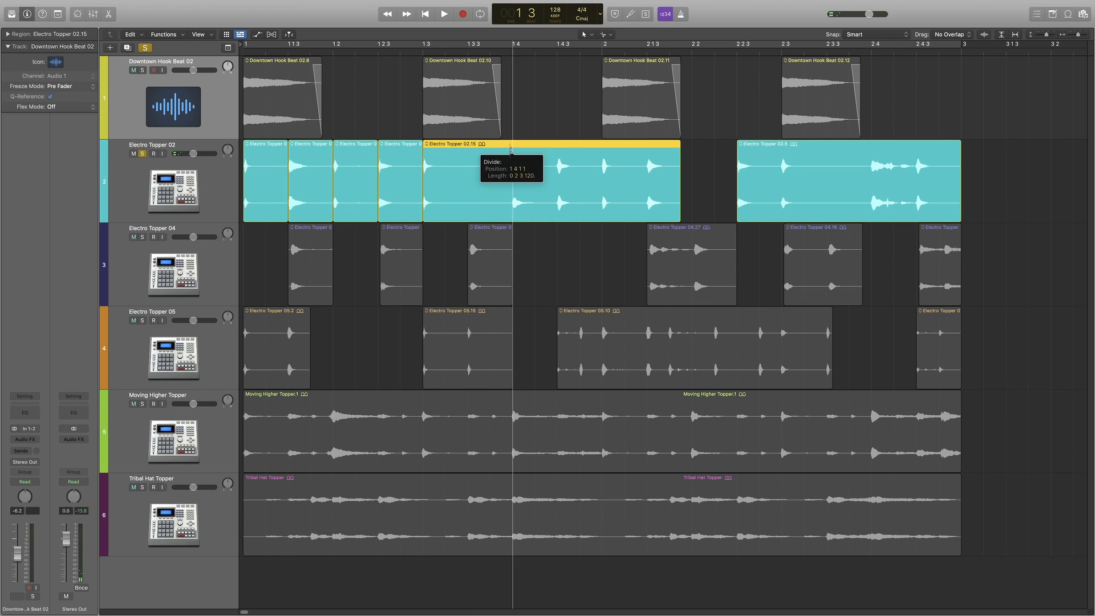
Play the Electro Topper 02 slice that starts at 1 3.
left_click(423, 51)
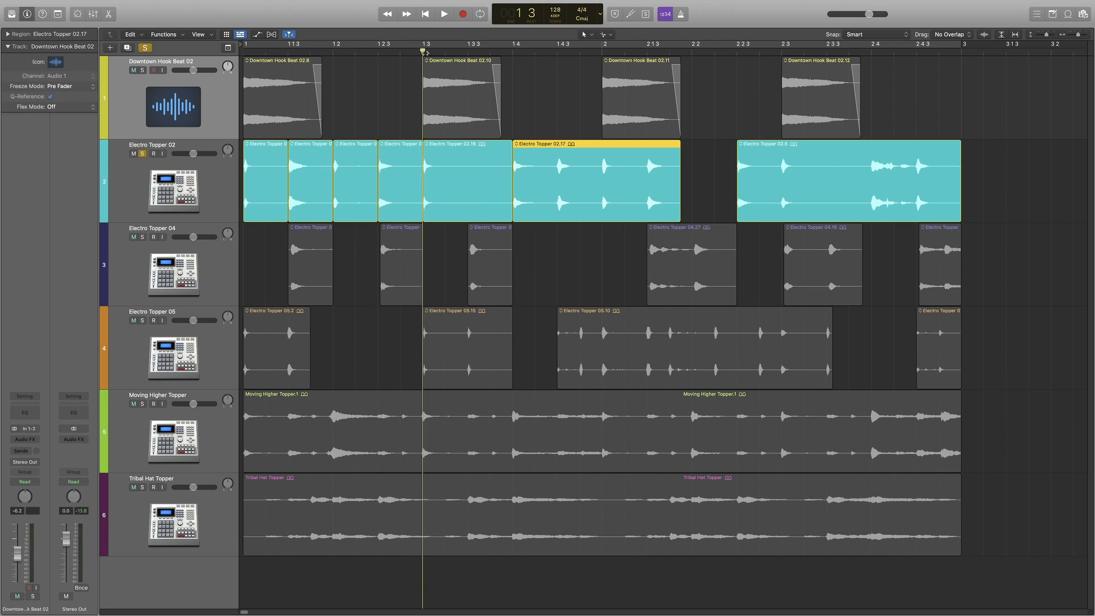
key("space")
key("space")
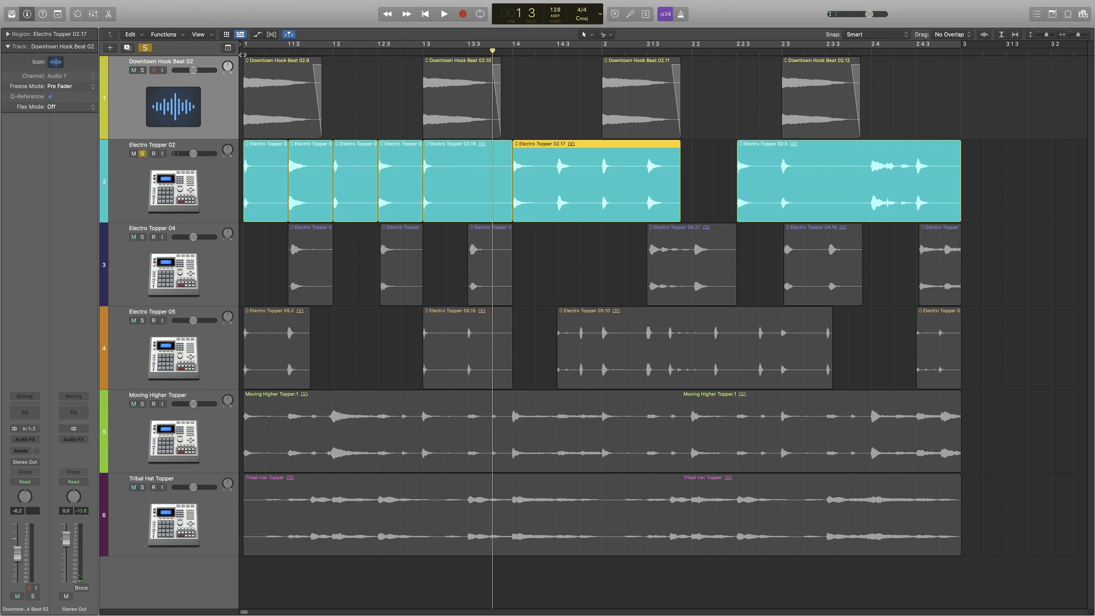
Play the Electro Topper 02 slices from the start of the project and select the first slice.
key("Return")
key("space")
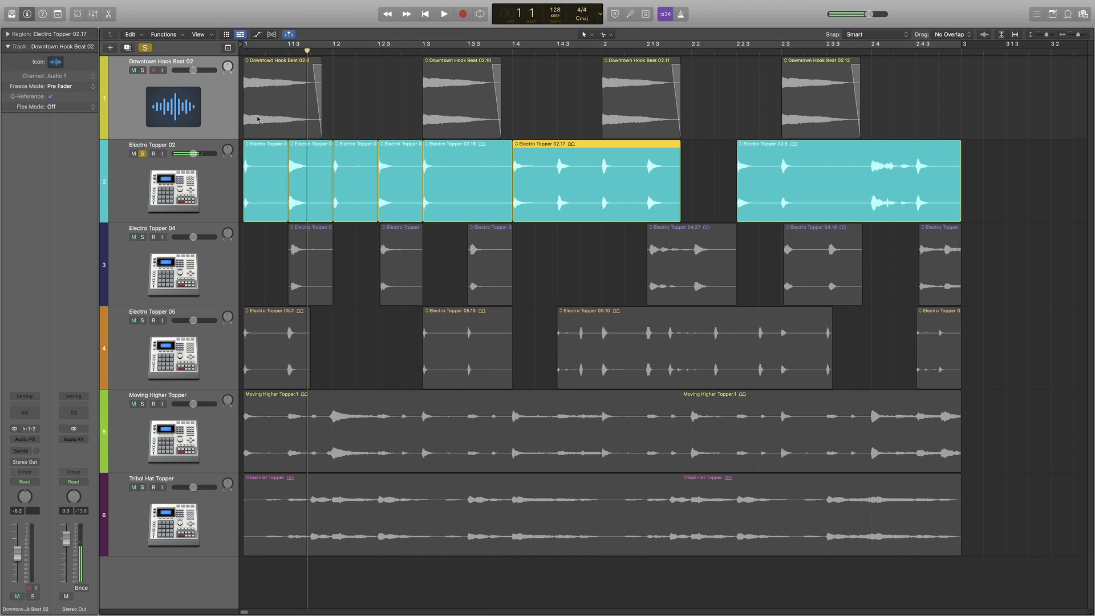
left_click(263, 159)
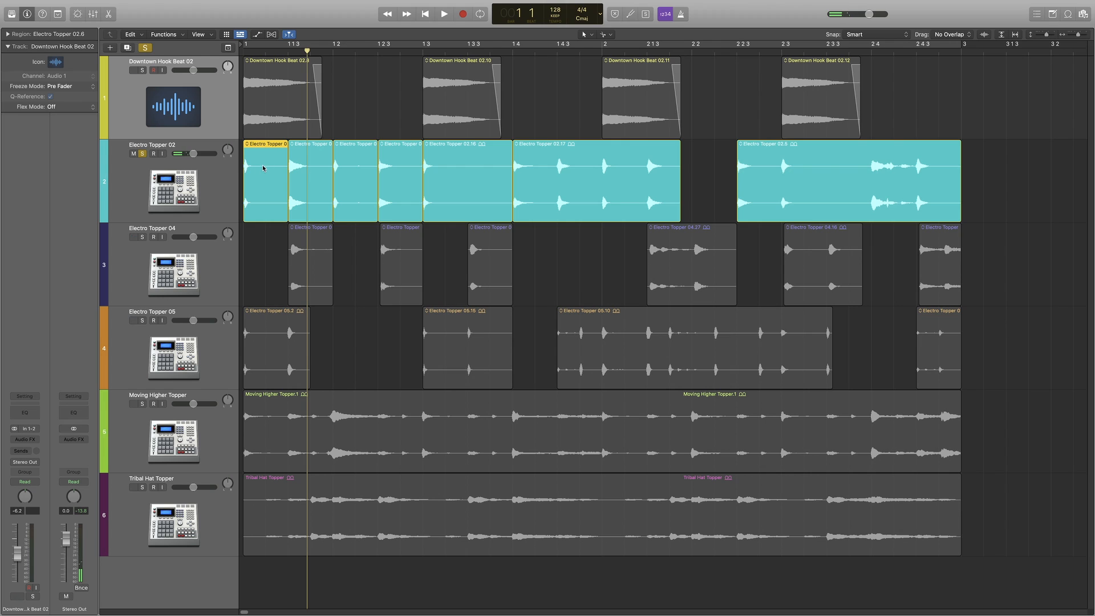
key("Return")
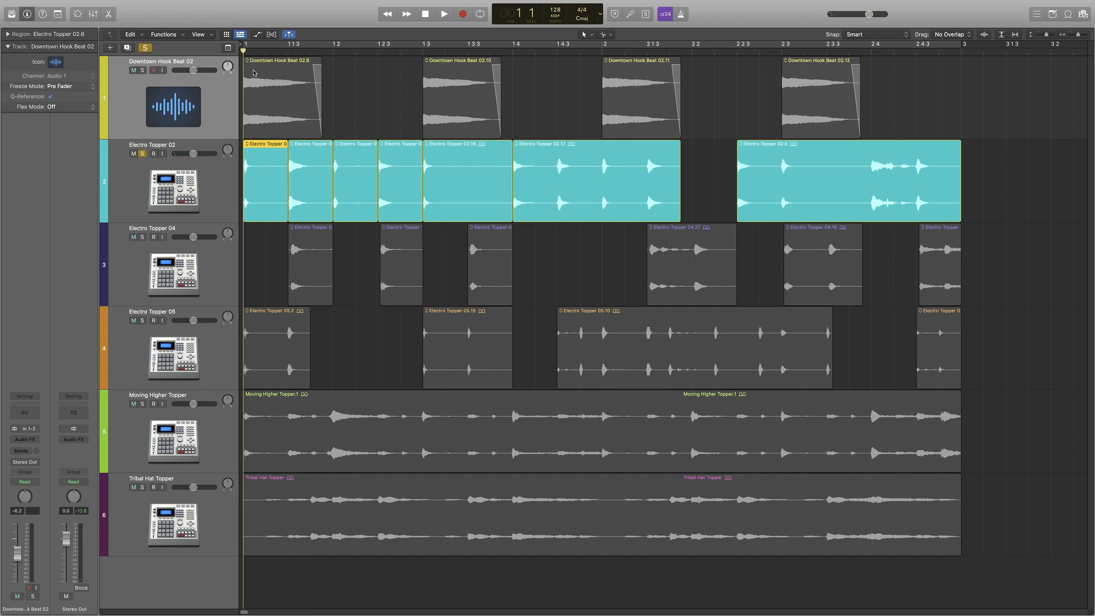
key("space")
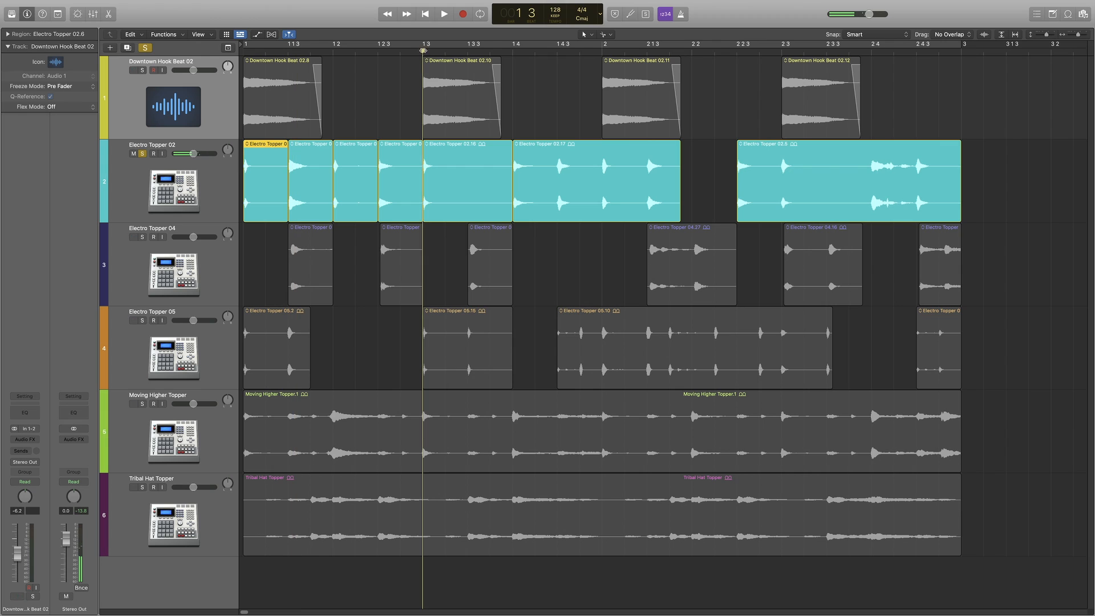
key("space")
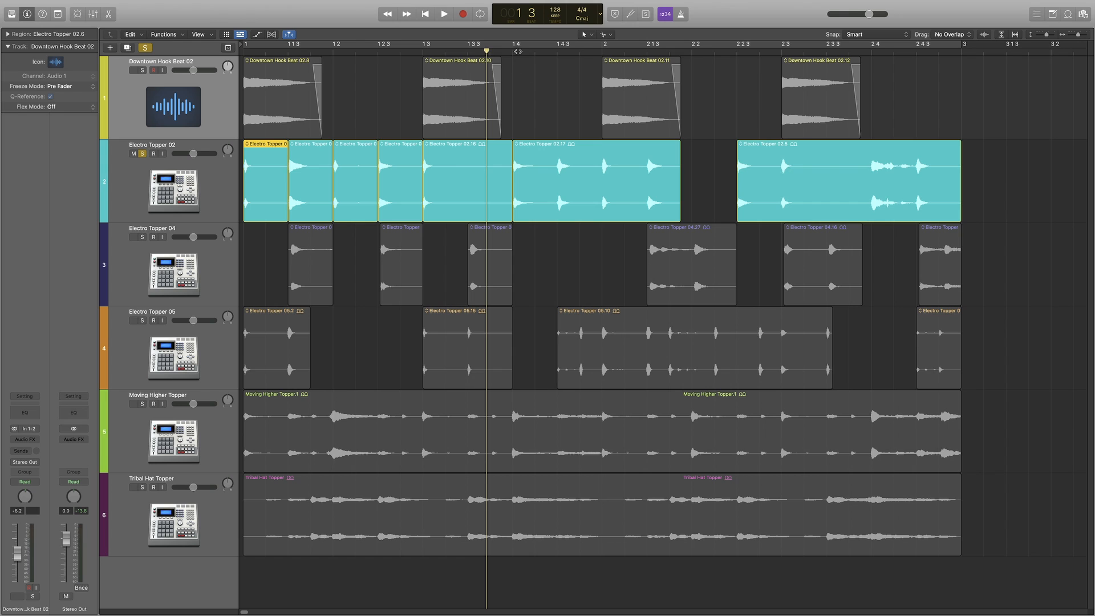
Play Electro Topper 02 from 1 4 and split it before the hits at 1 4 3 and 2 1 with Scissors.
left_click(512, 50)
key("space")
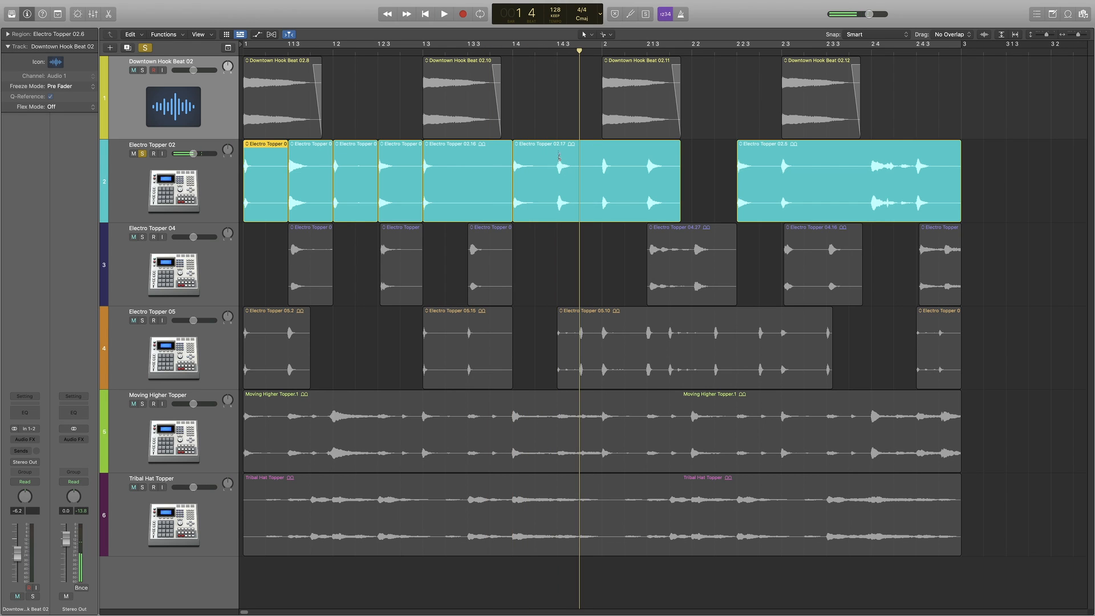
left_click(559, 156)
left_click(587, 163)
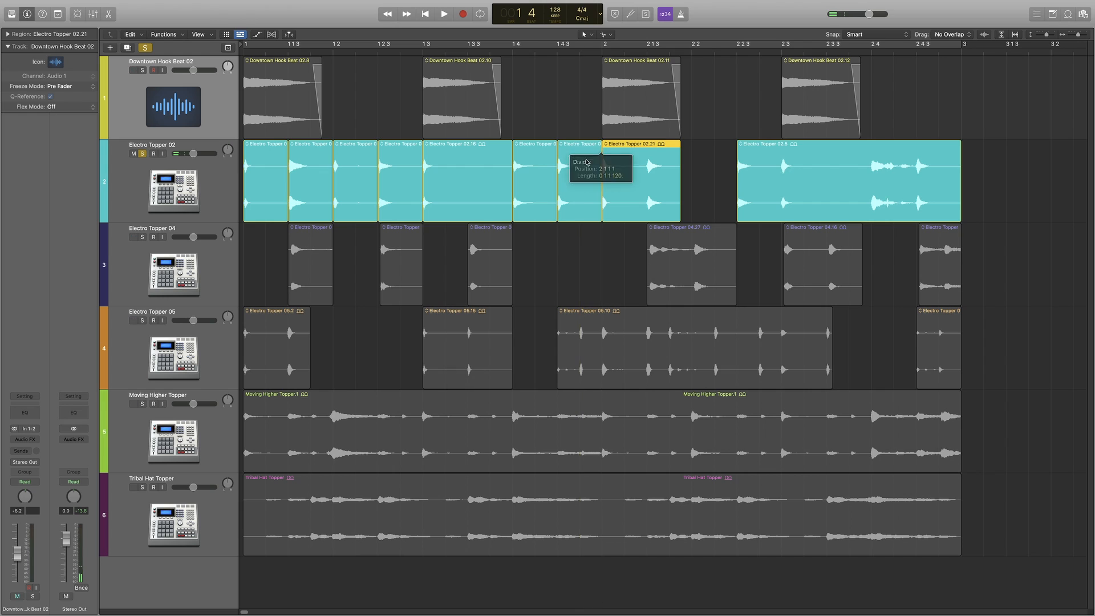
Play the Electro Topper 02 slices from 1 4 and select the slice at 1 4 3.
left_click(511, 50)
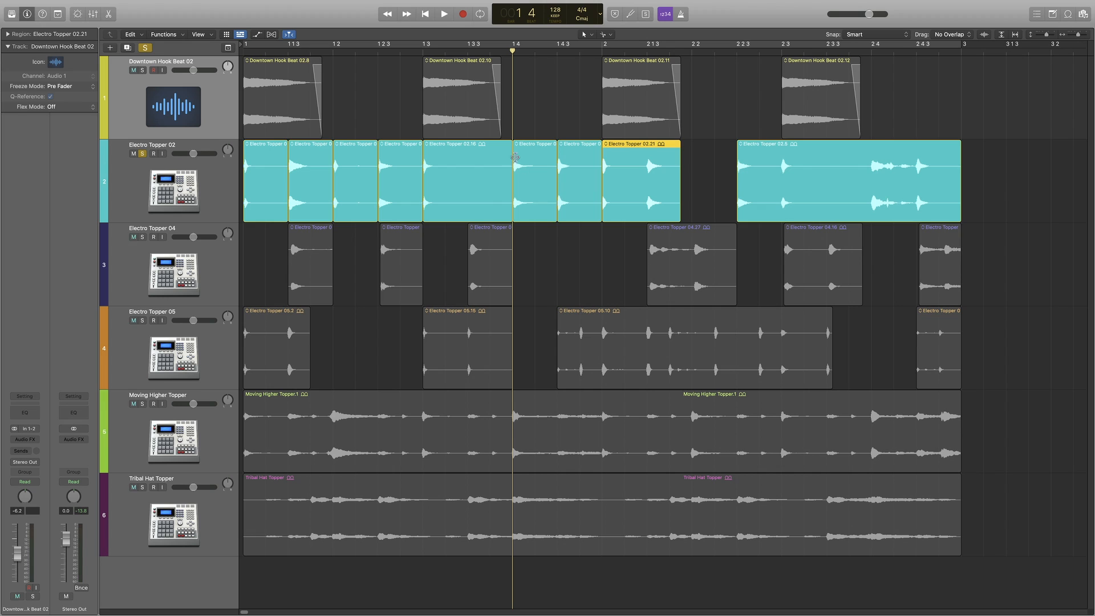
key("space")
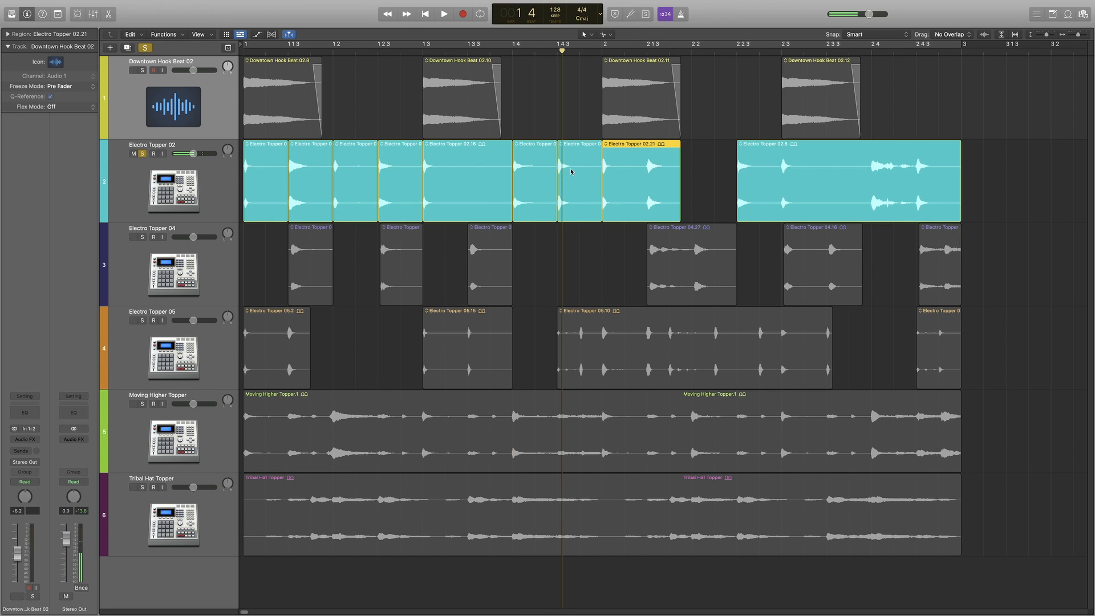
left_click(571, 171)
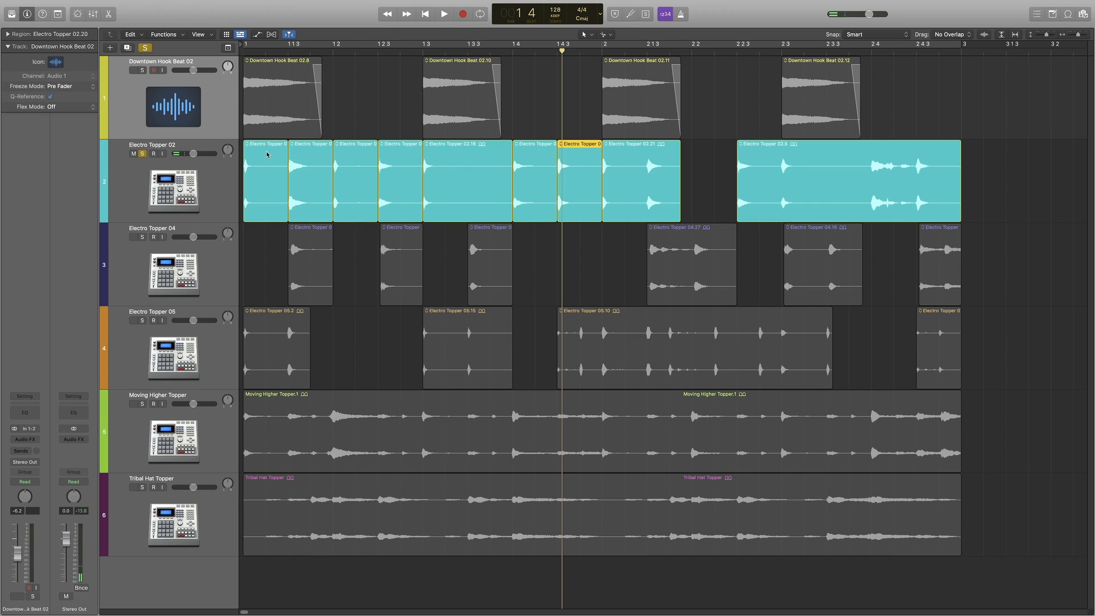
Examine the first Electro Topper 02 slice's waveform in the audio editor and close the editor.
left_click(266, 154)
key("e")
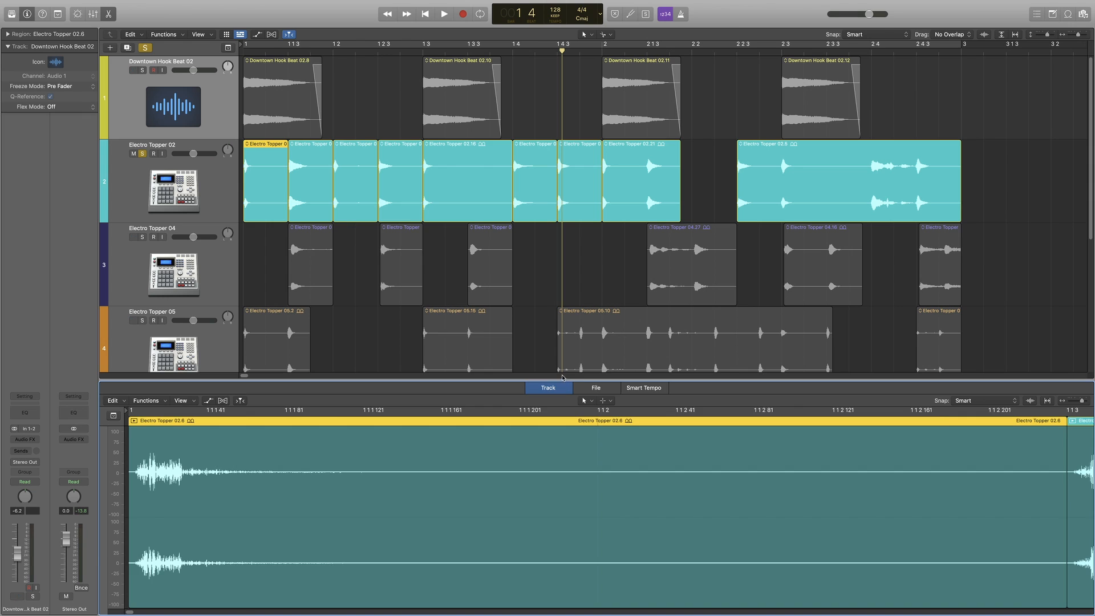
key("e")
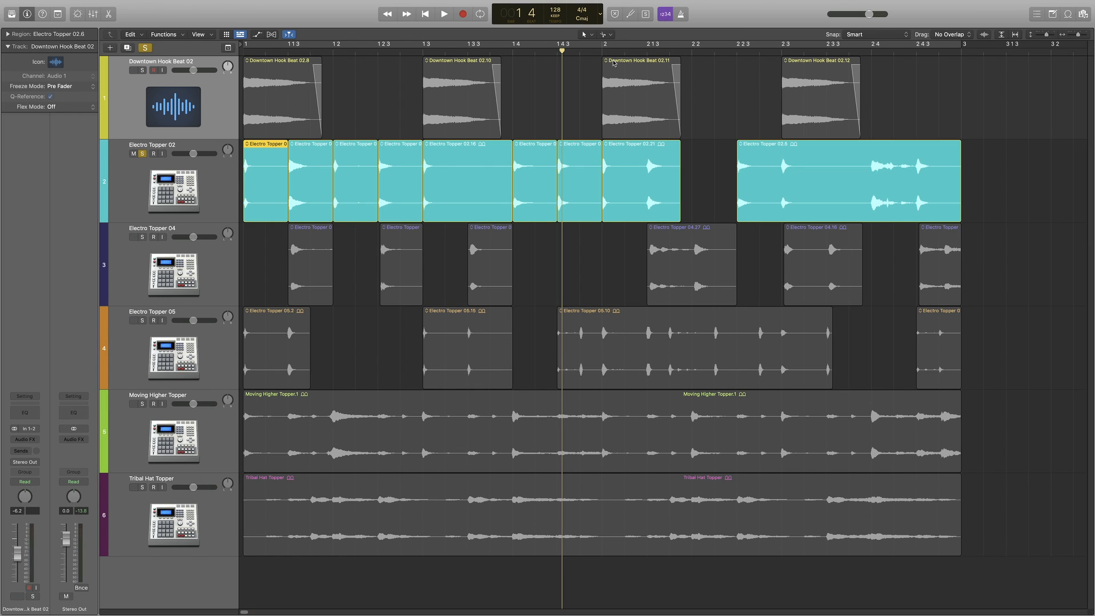
Play Electro Topper 02 onward, place the playhead at 2 1 3, and split the region there with Scissors.
key("space")
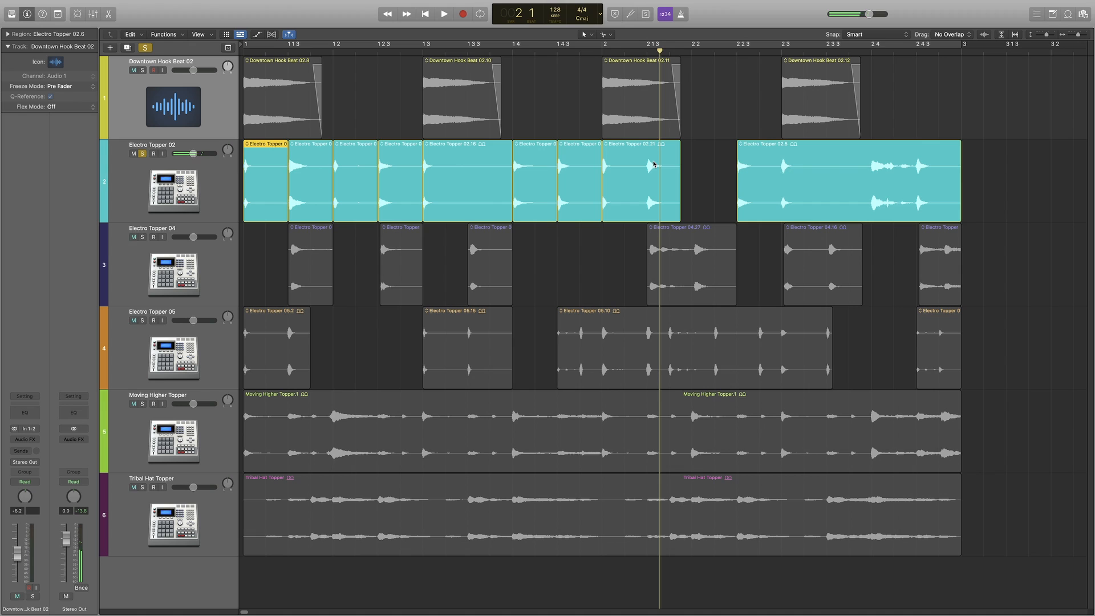
left_click(648, 51)
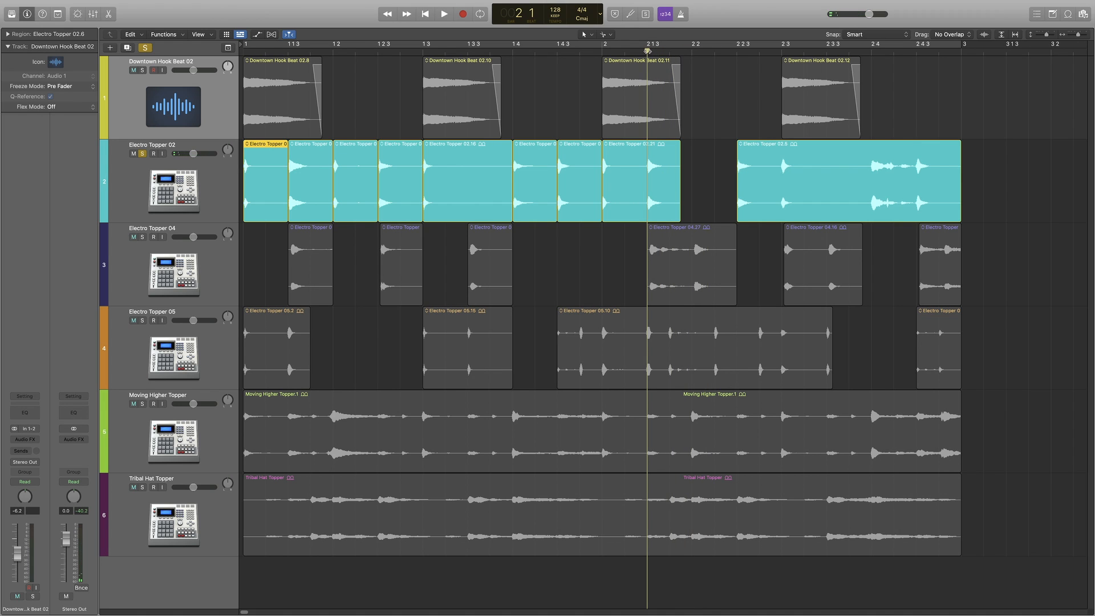
left_click(648, 151)
Play Electro Topper 02 from 2 2 3 and split its last region before the hits at 2 3 and 2 4.
left_click(735, 50)
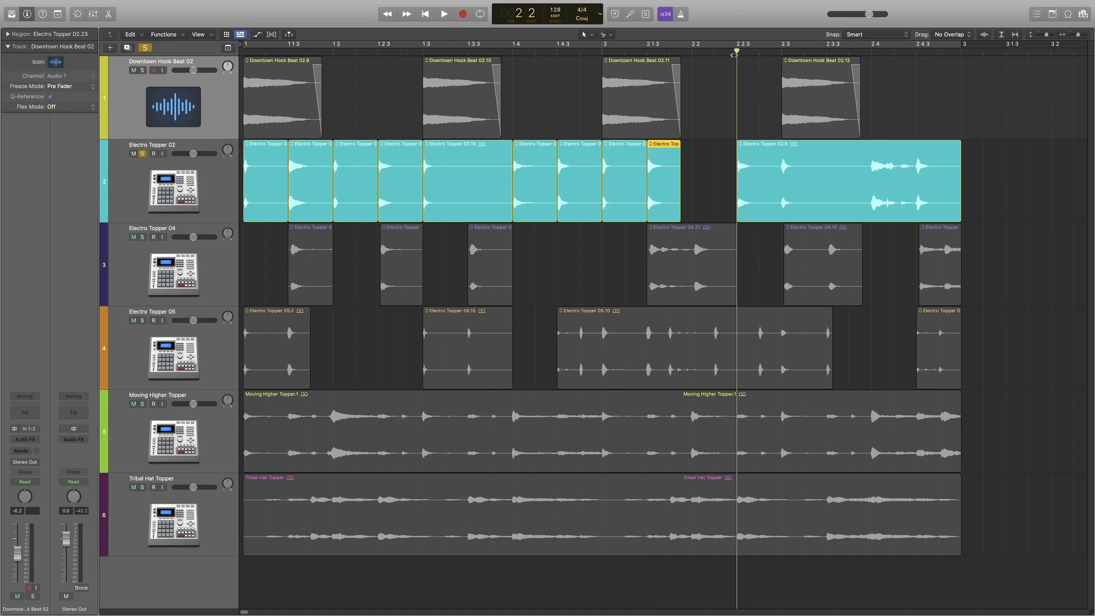
key("space")
key("space")
left_click(782, 150, "super")
left_click(872, 150, "super")
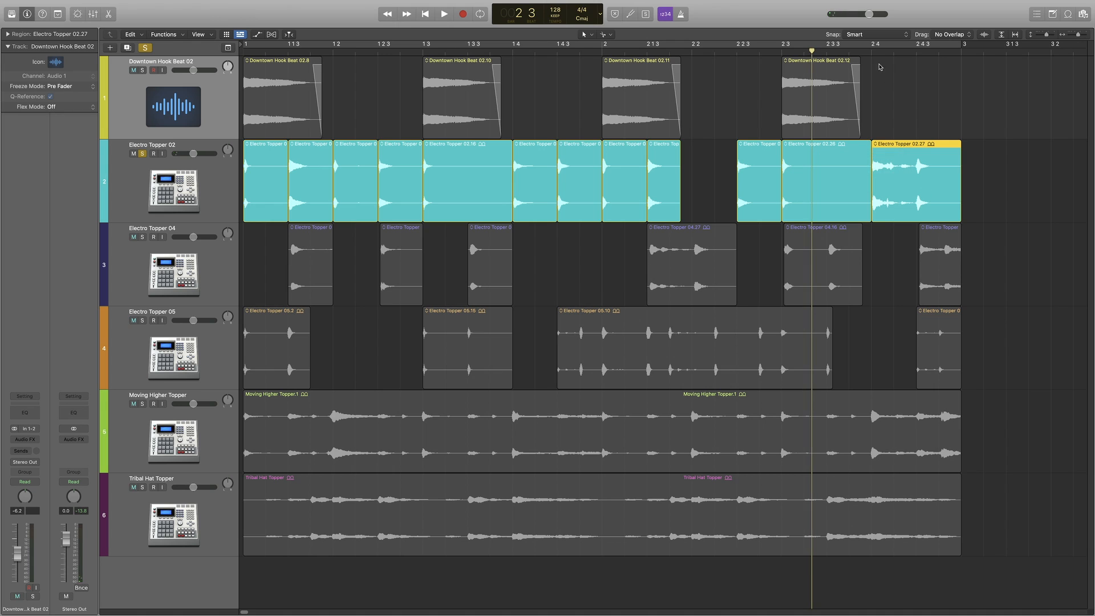
Play Electro Topper 02 through its ending and split the last region before the hit at 2 4 3.
key("space")
key("space")
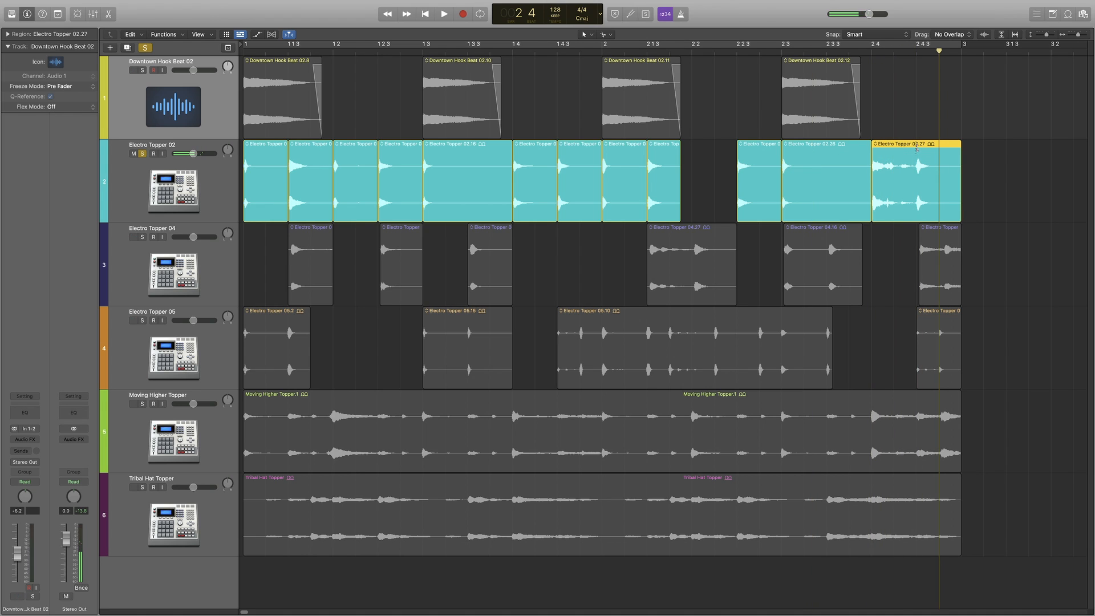
left_click(916, 151, "super")
key("space")
key("space")
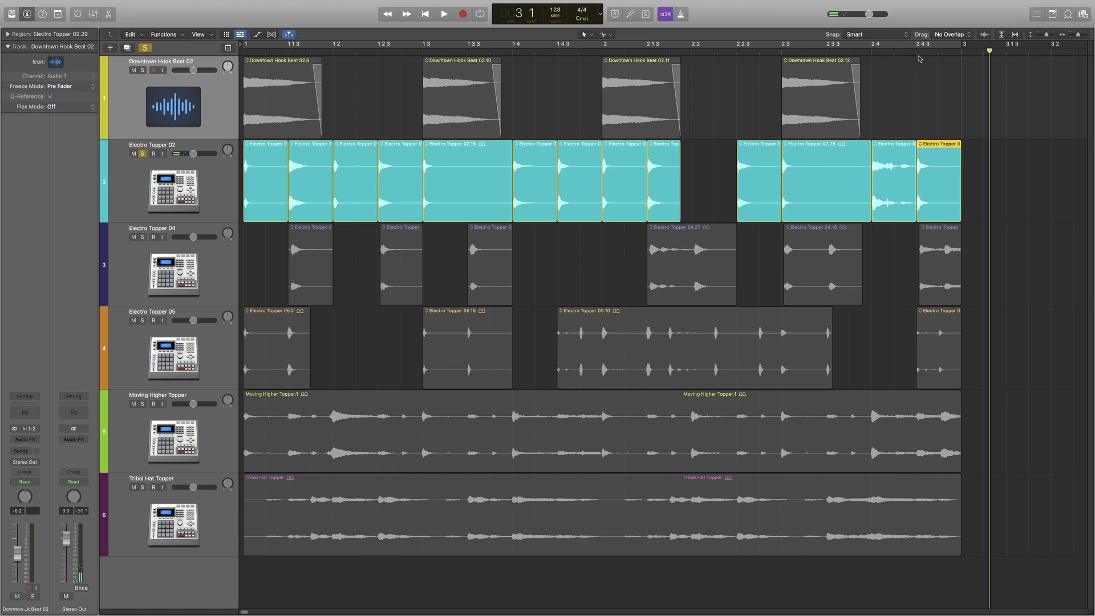
Play the last two Electro Topper 02 slices and select the one that starts at 2 4.
left_click(918, 53)
key("space")
key("space")
left_click(886, 54)
key("space")
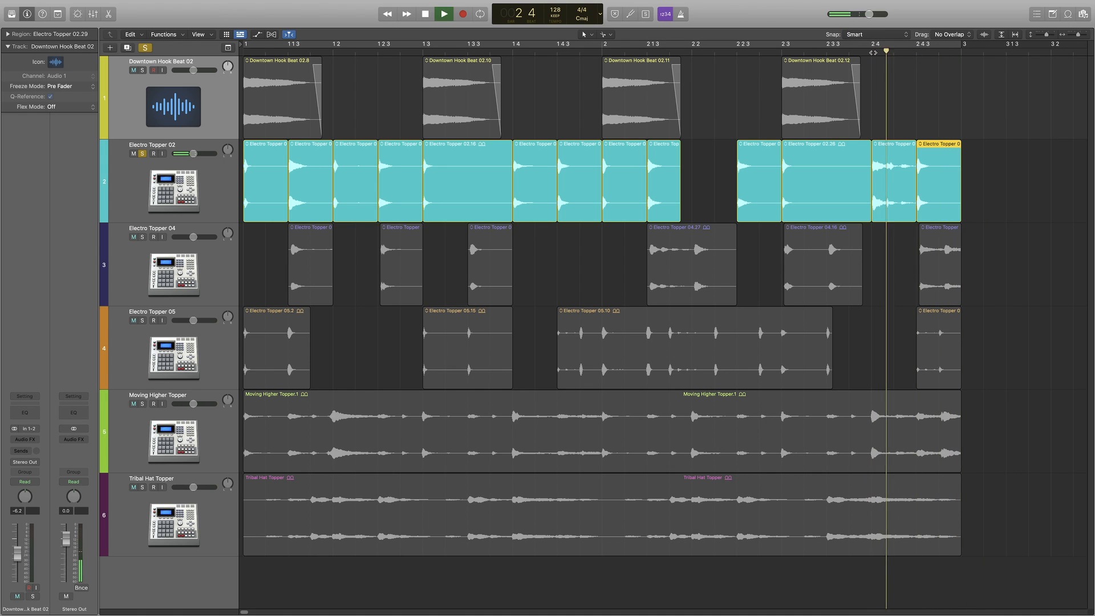
key("space")
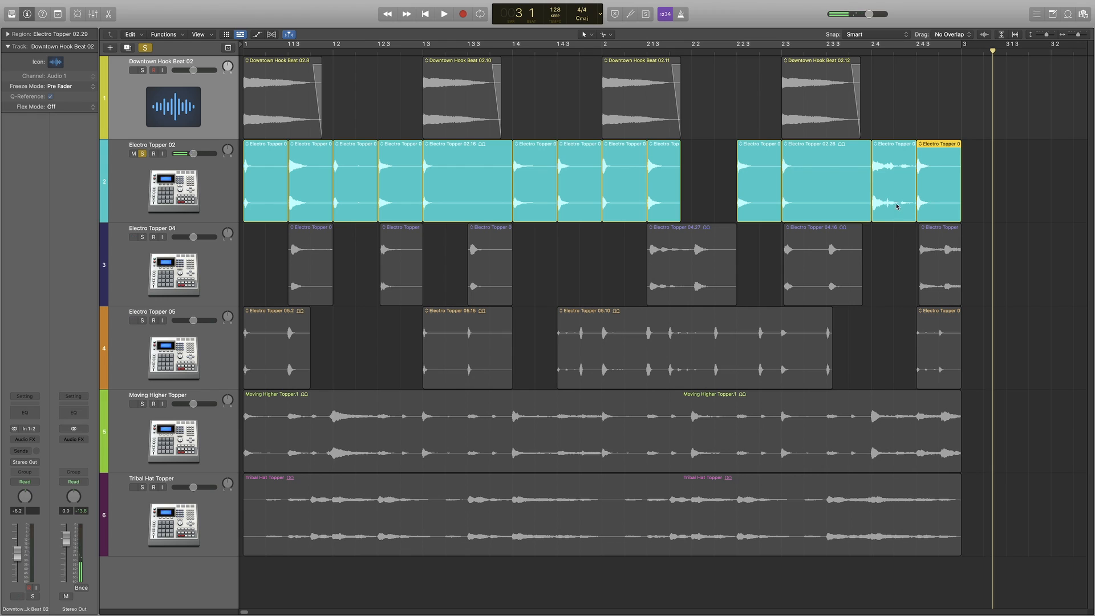
left_click(903, 193)
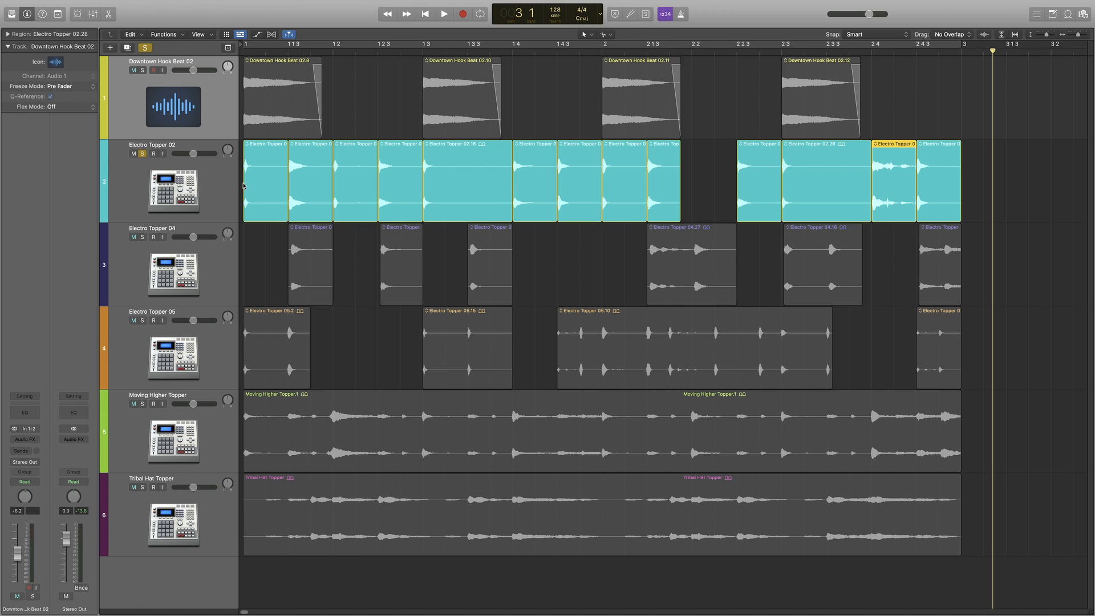
Select the Electro Topper 04 track and solo it in place of Electro Topper 02.
left_click(209, 192)
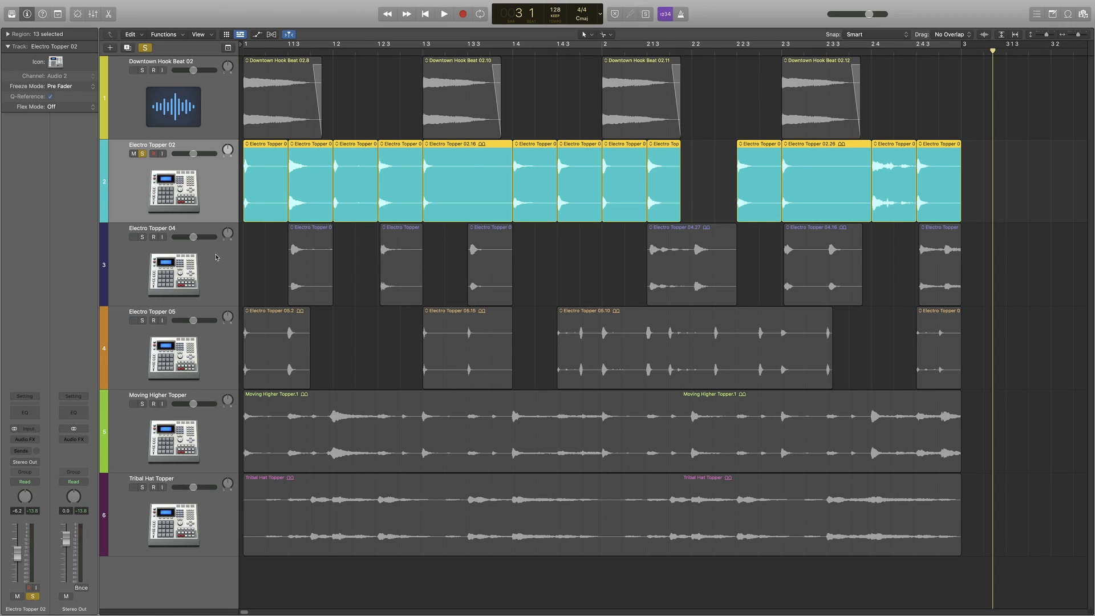
left_click(215, 274)
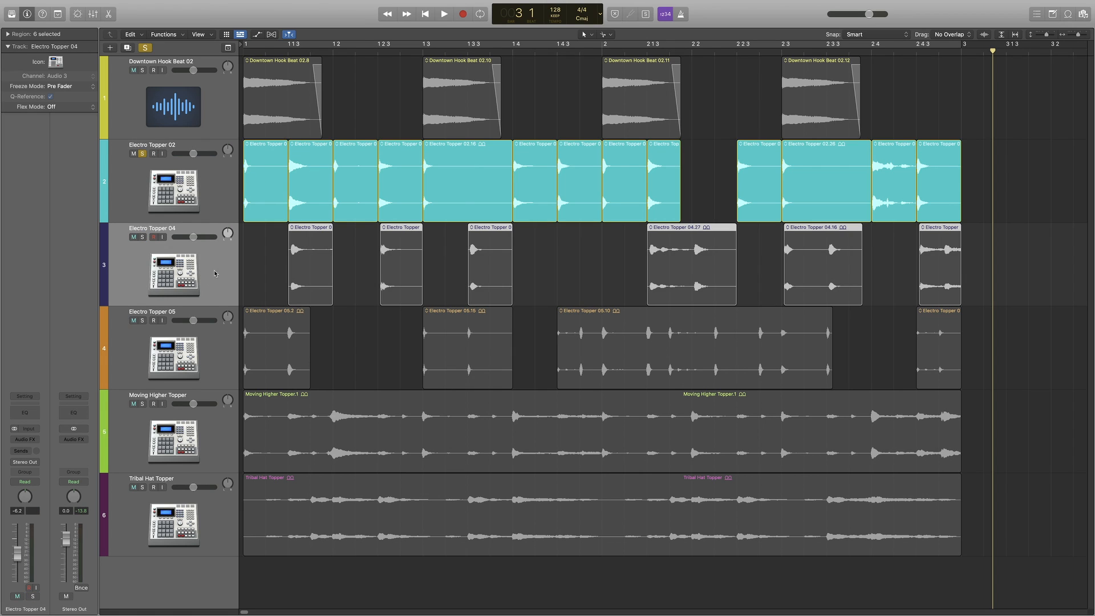
left_click(142, 154)
left_click(142, 237)
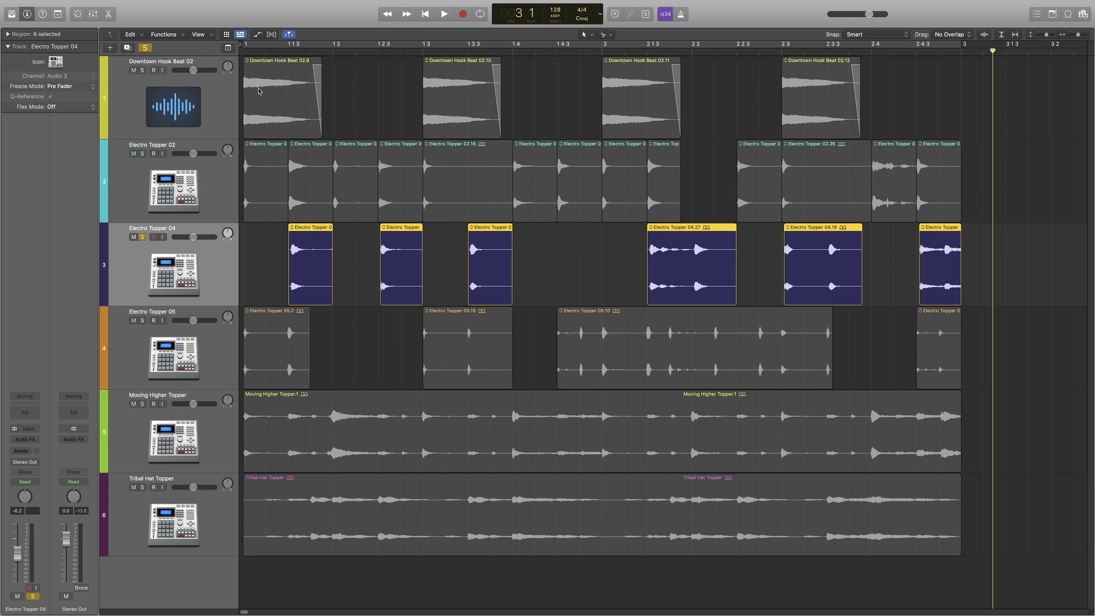
Play the first Electro Topper 04 regions from 1 1 3 and from 1 2 3, and clear the region selection.
left_click(289, 52)
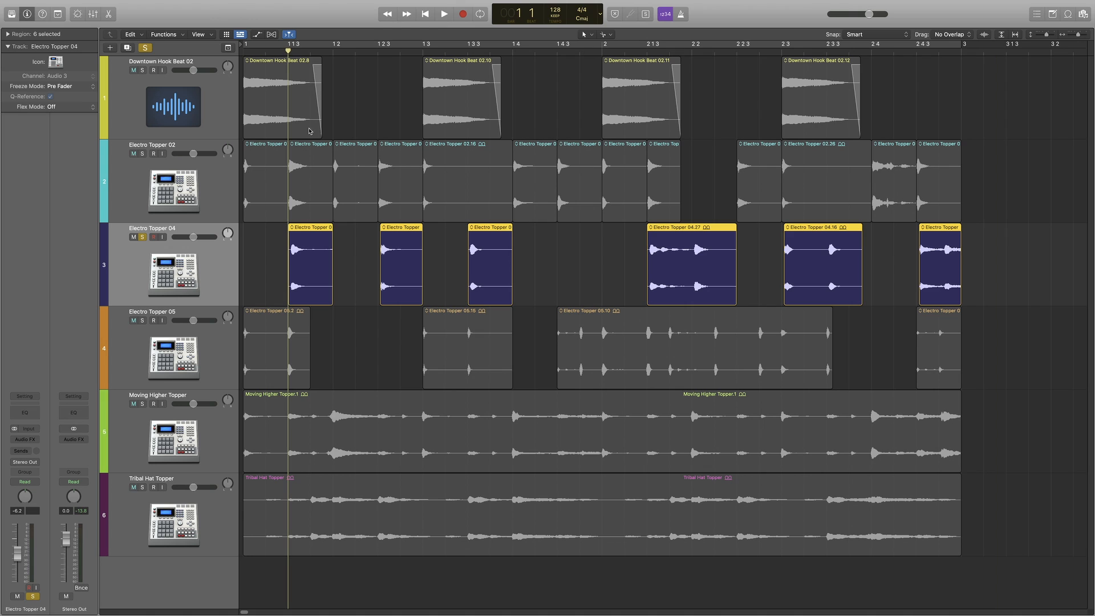
key("space")
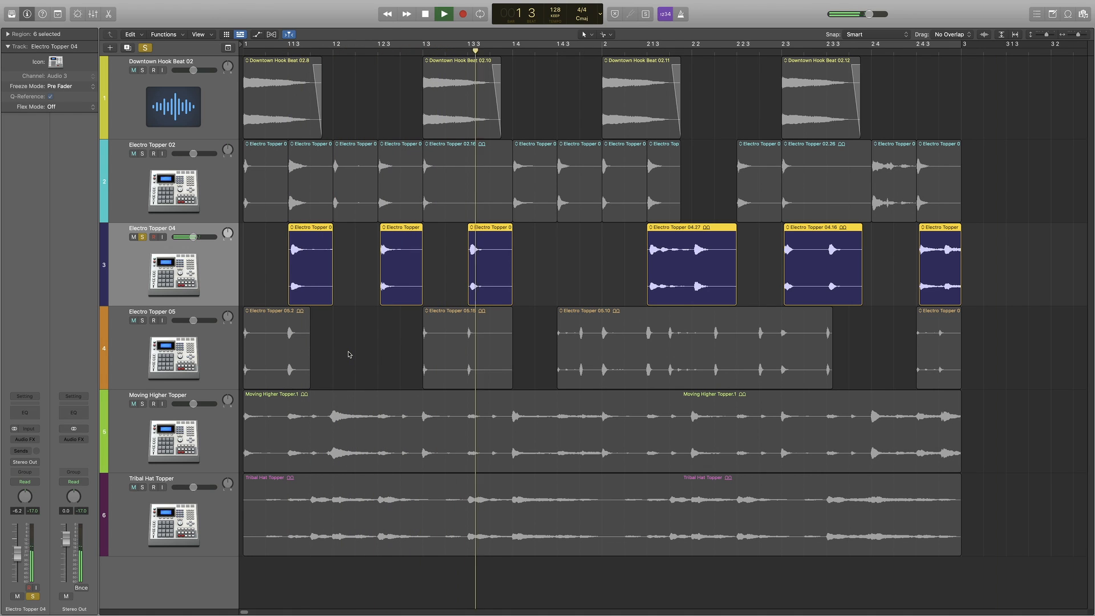
key("space")
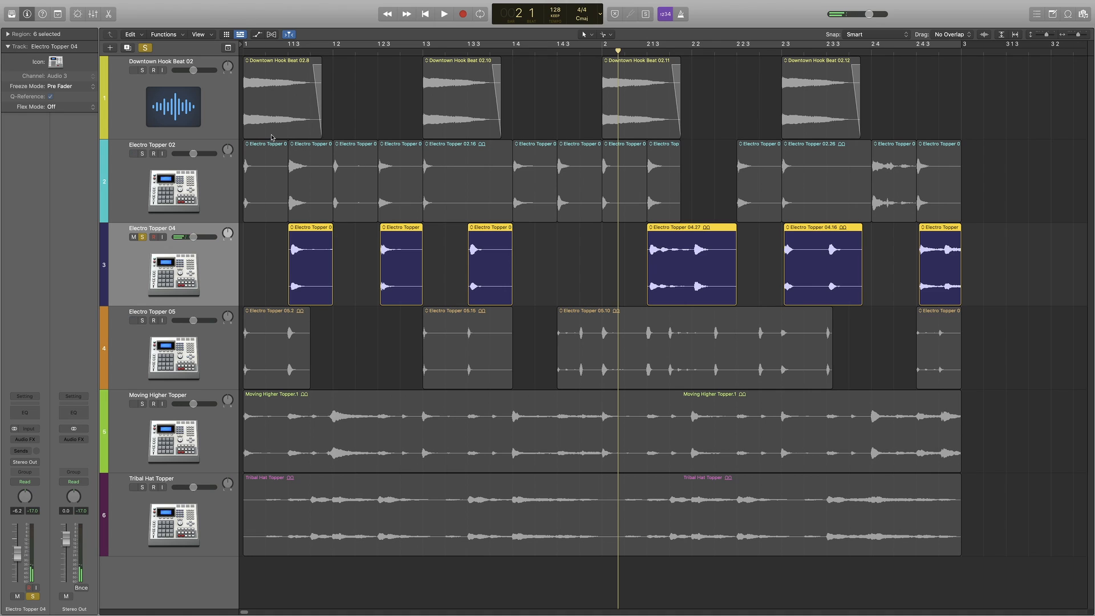
left_click(289, 50)
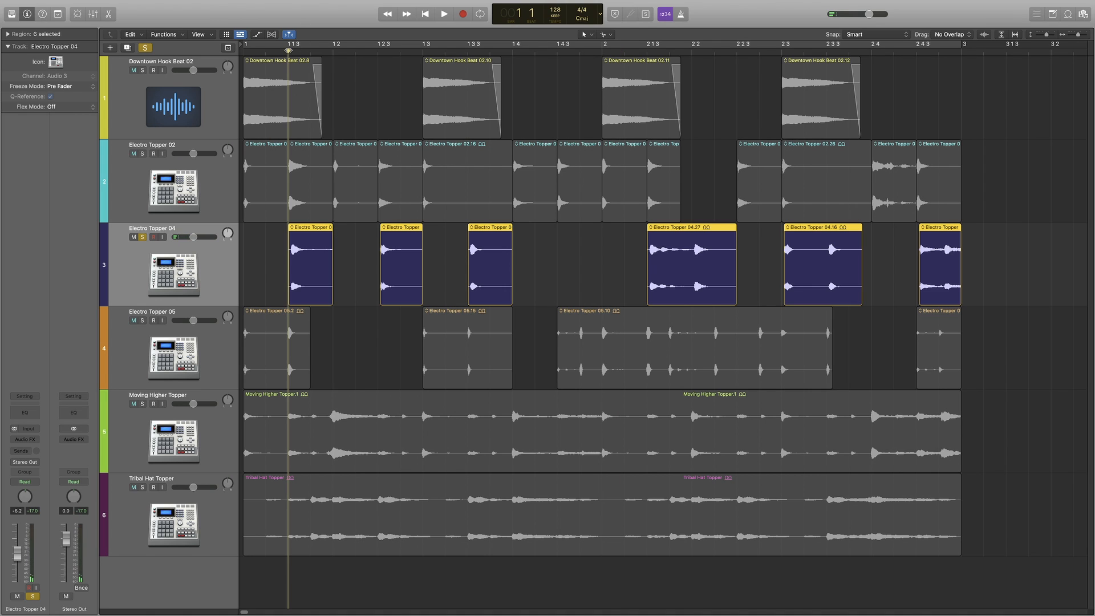
left_click(378, 51)
key("space")
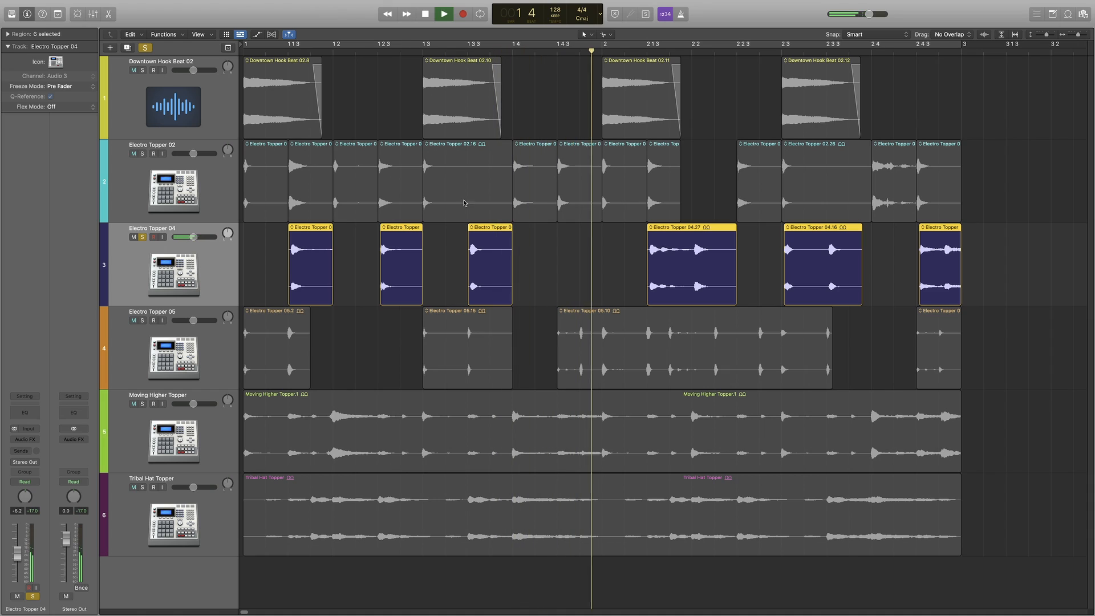
left_click(288, 50)
key("space")
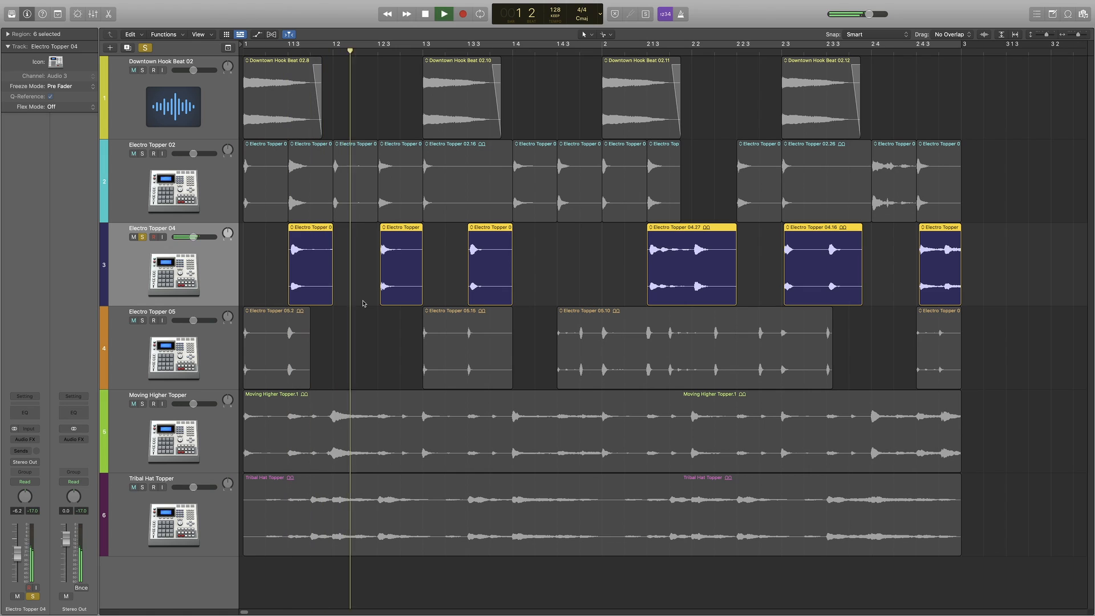
key("space")
left_click_drag(583, 277, 380, 274)
left_click(600, 290)
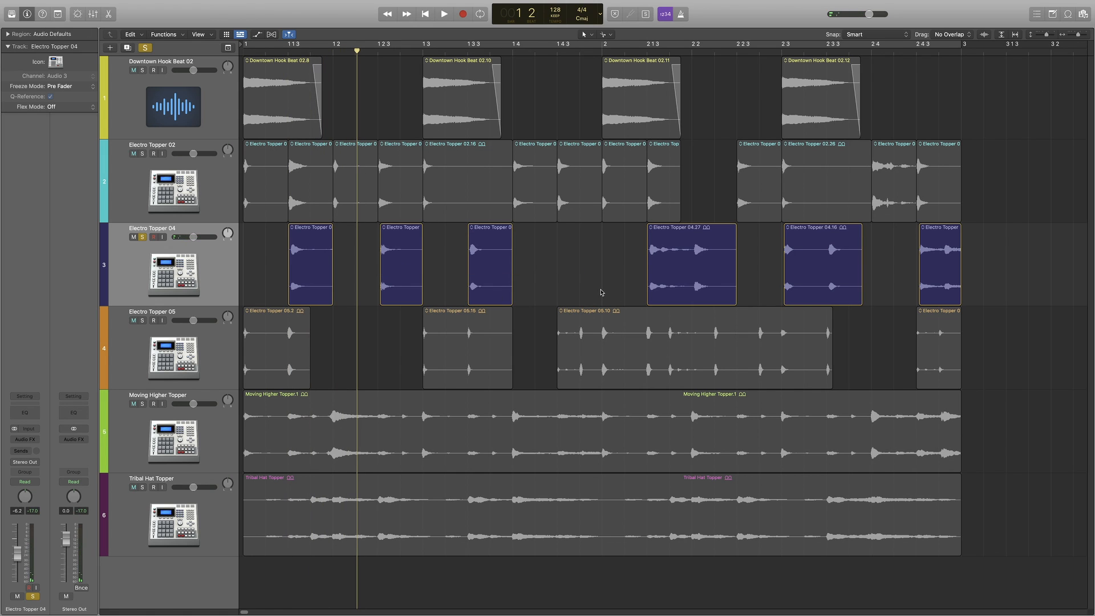
Play Electro Topper 04 from 2 1 3 and select the two-hit region that starts there.
left_click(648, 51)
key("space")
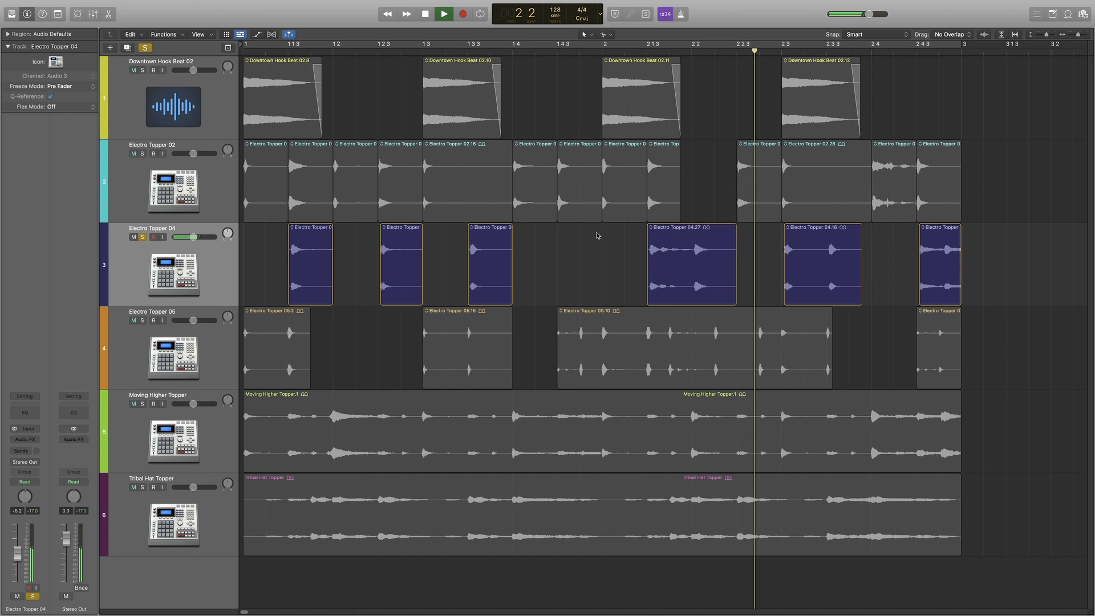
left_click(720, 278)
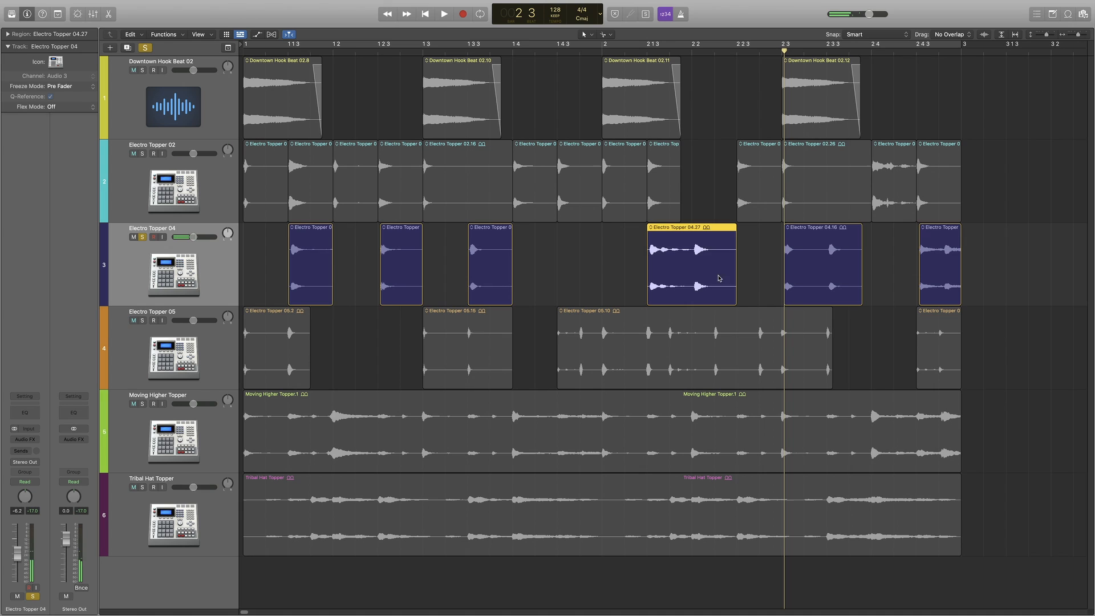
Play Electro Topper 04 onward and split the region at 2 3 before its second hit at 2 3 3.
left_click(324, 257)
key("space")
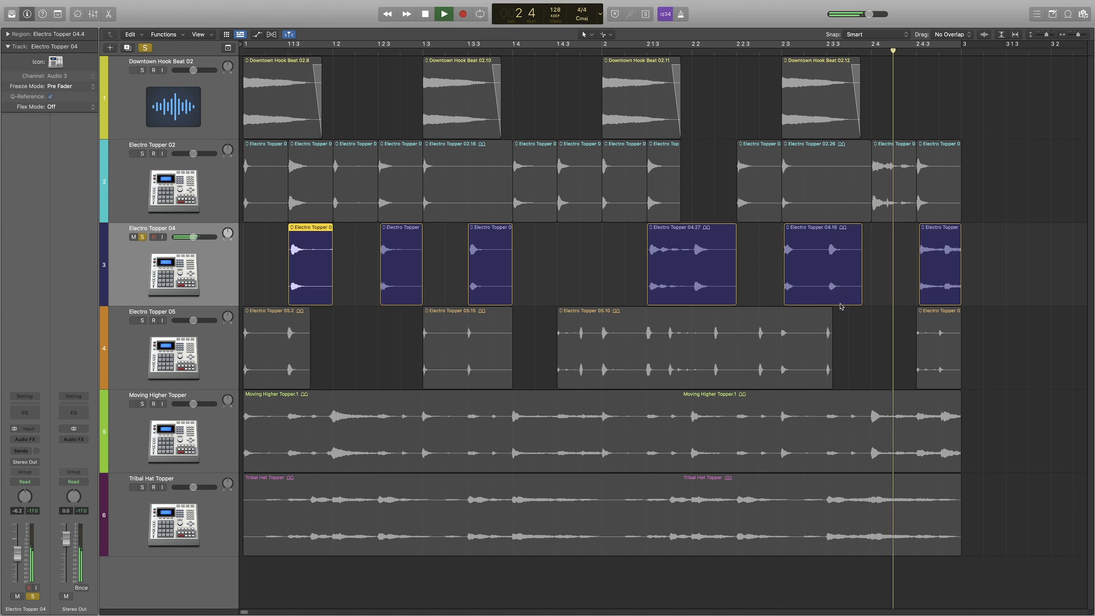
key("space")
left_click(834, 232)
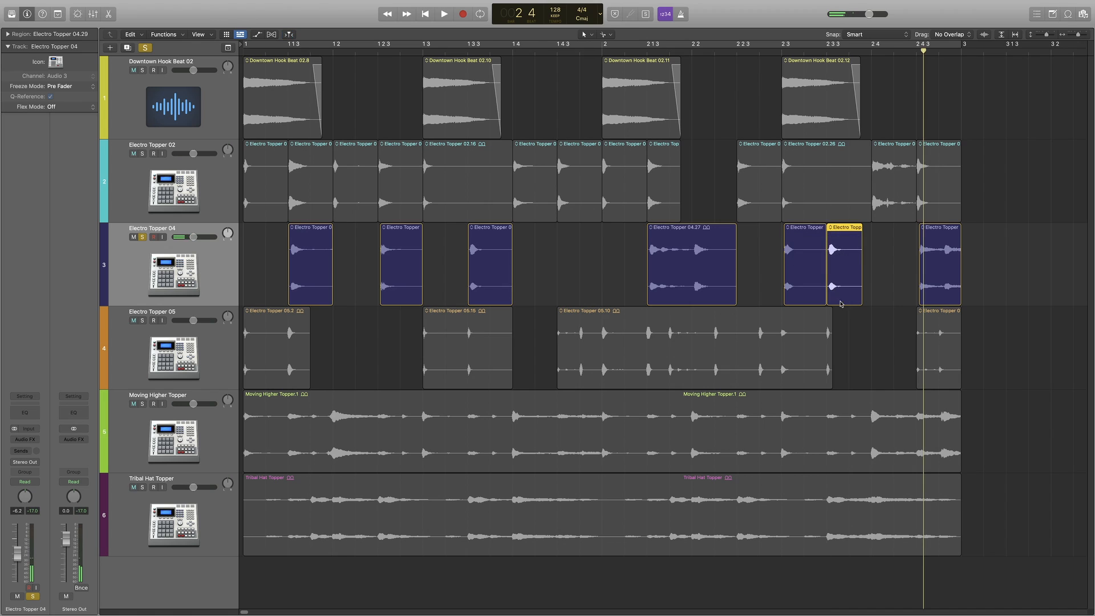
Play Electro Topper 04 from 2 4 3, and solo and select the Electro Topper 05 track in its place.
left_click(919, 48)
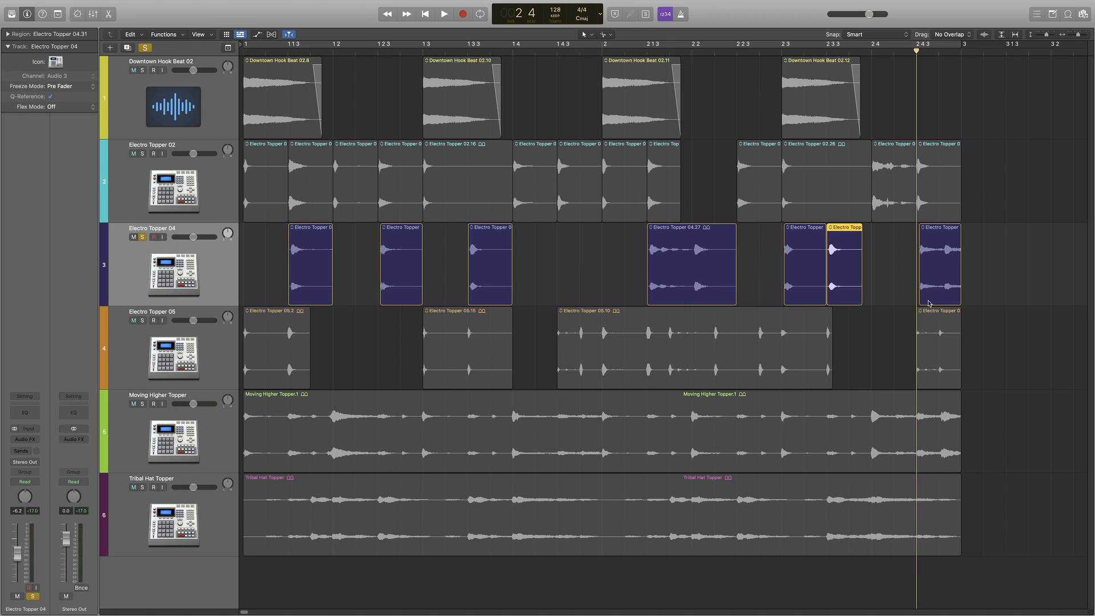
key("space")
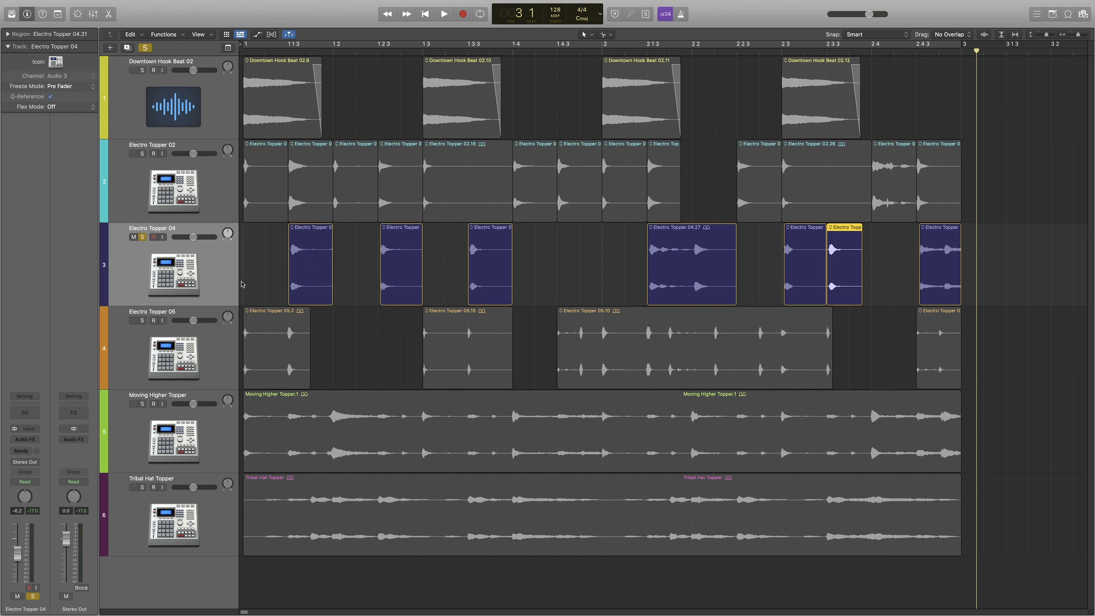
left_click(143, 237)
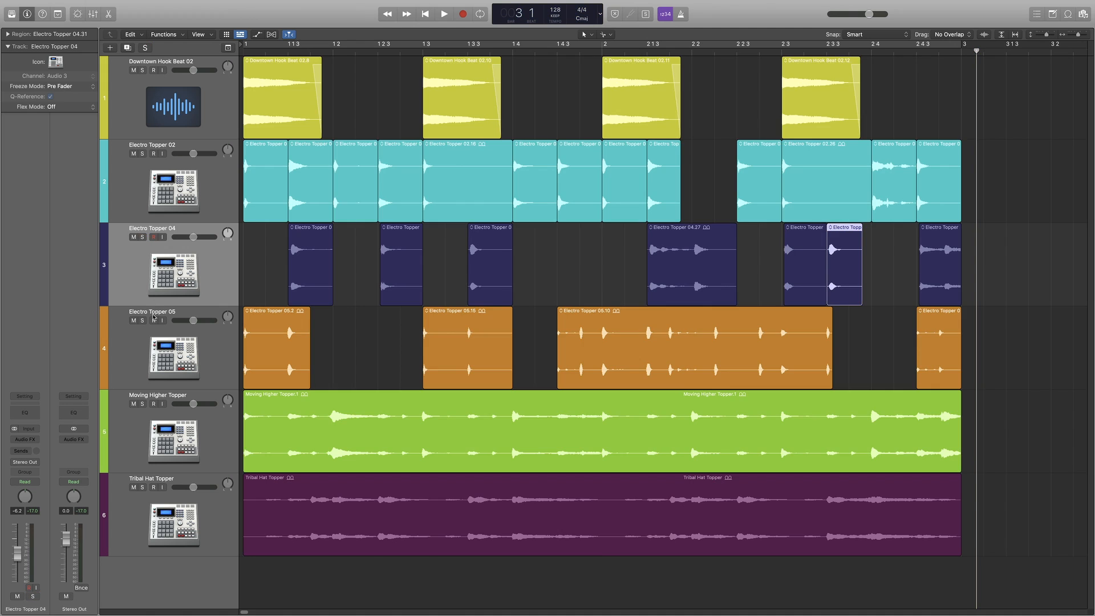
left_click(142, 321)
left_click(213, 344)
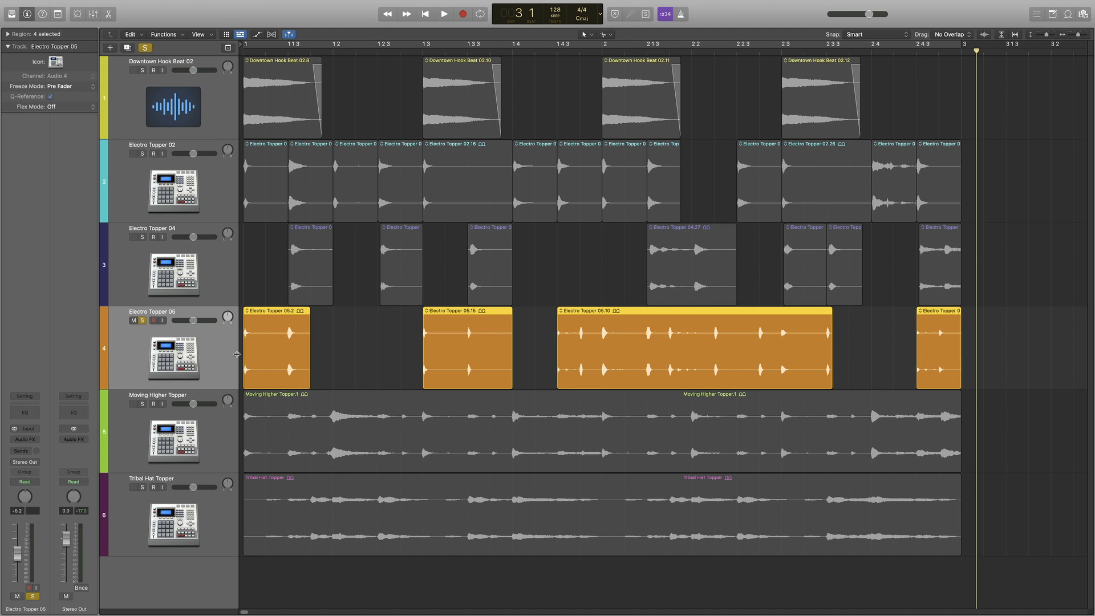
Play Electro Topper 05 from the start and split its first region before the second hit at 1 1 3.
key("Return")
key("space")
key("space")
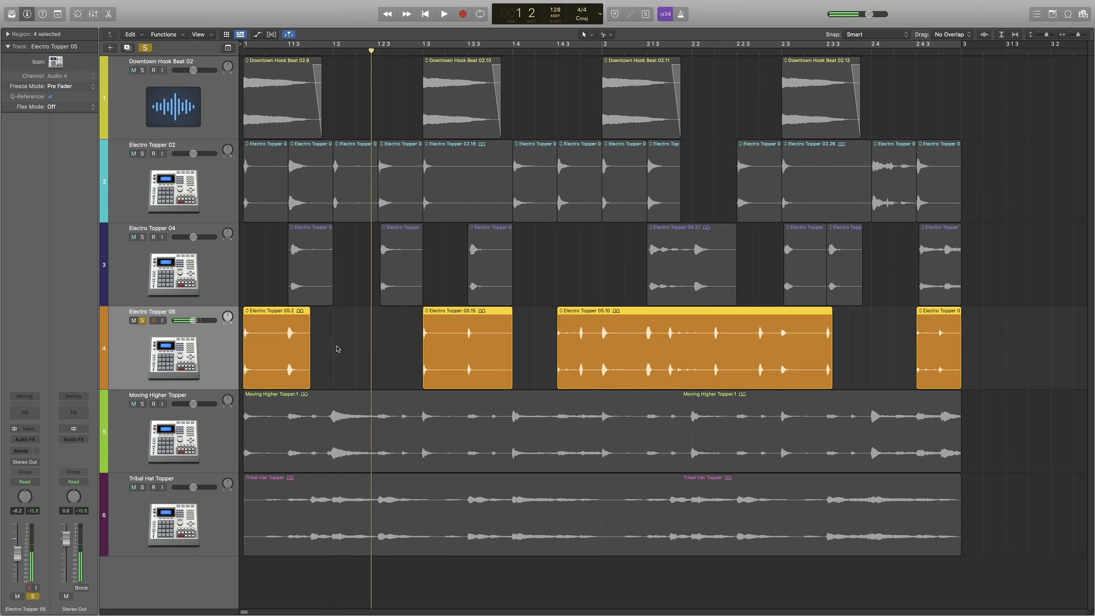
left_click(288, 314, "super")
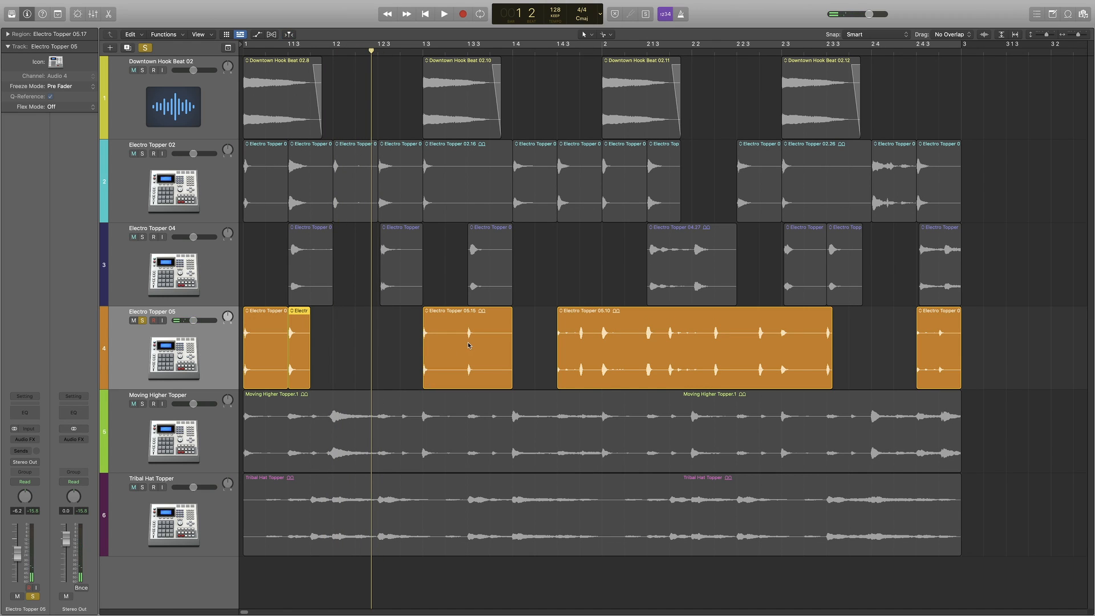
Play Electro Topper 05 onward and split the region at 1 3 exactly at its second hit at 1 3 3.
key("space")
key("space")
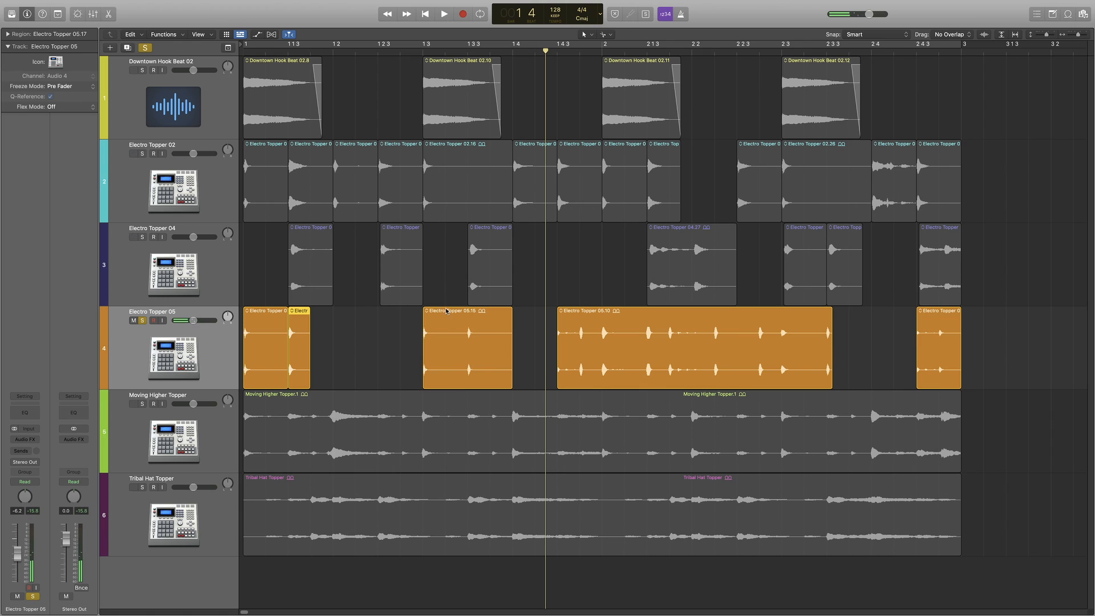
left_click(466, 317, "super")
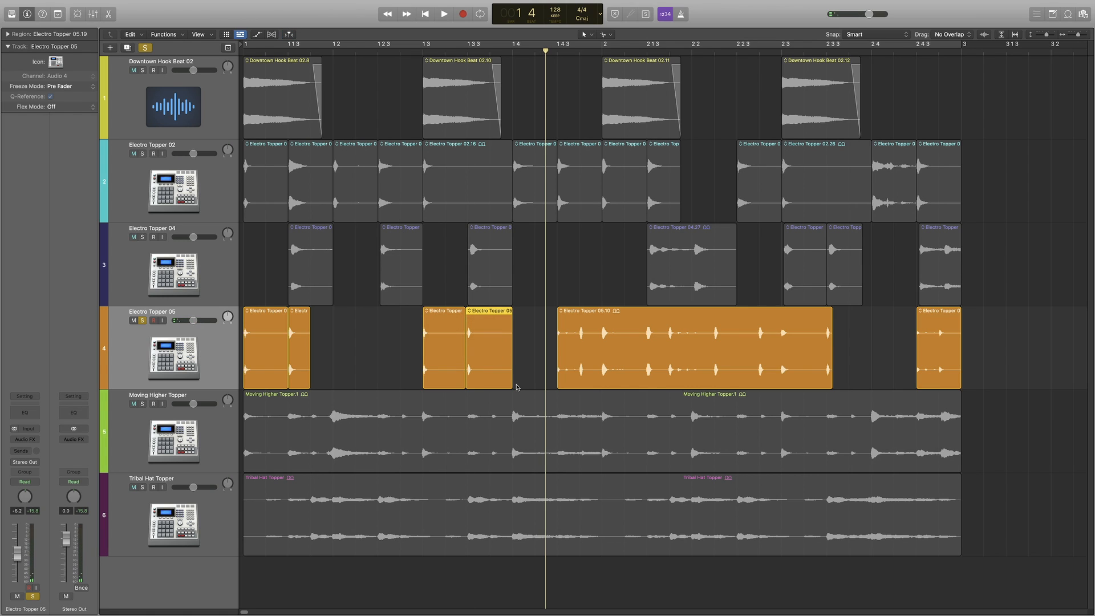
key("super+z")
left_click(467, 53)
key("space")
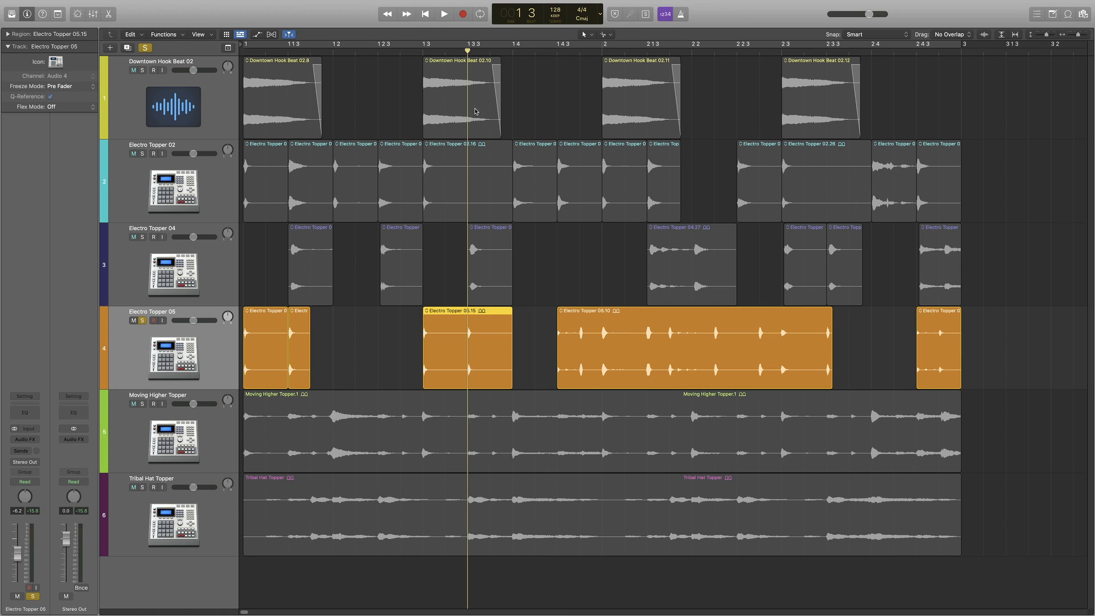
key("super+t")
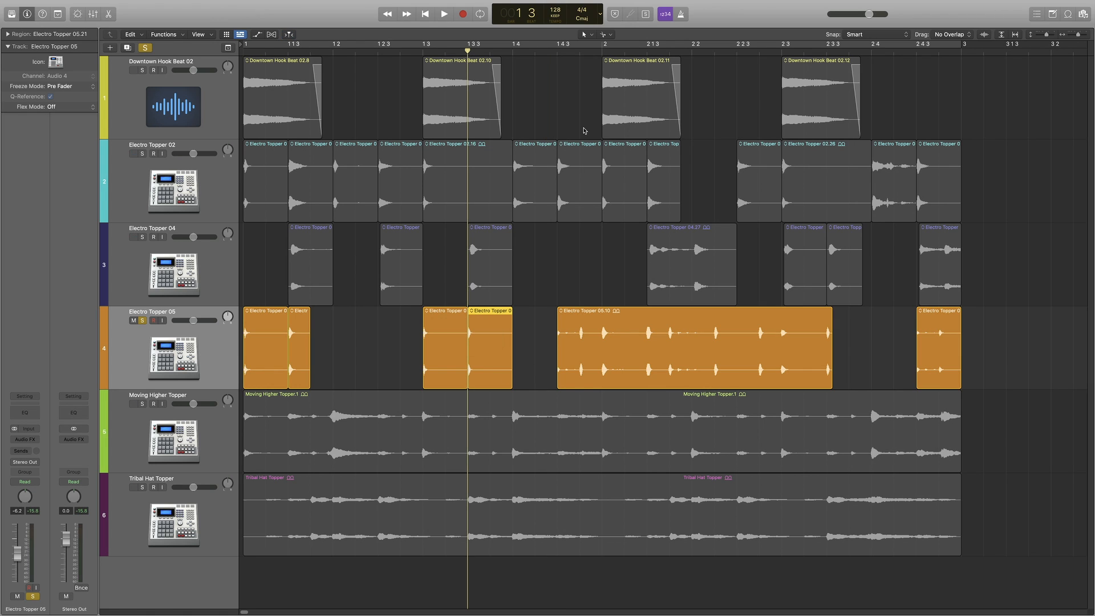
Split the long Electro Topper 05 region starting at 1 4 3 at bar 2 and exactly at 2 1 3.
left_click(603, 313)
left_click(645, 314, "super")
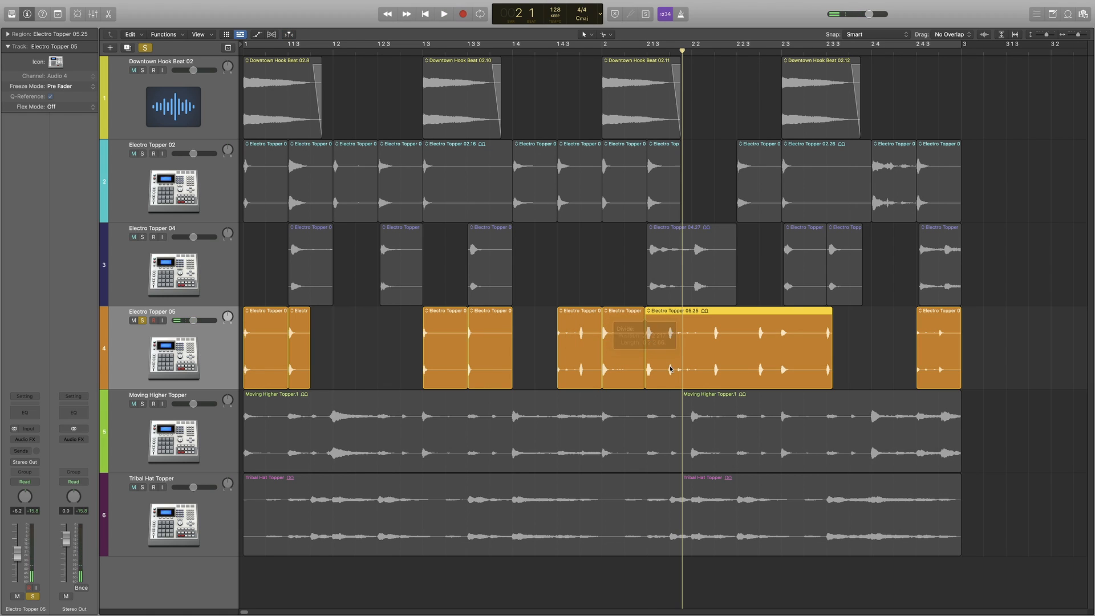
left_click(647, 51)
key("super+z")
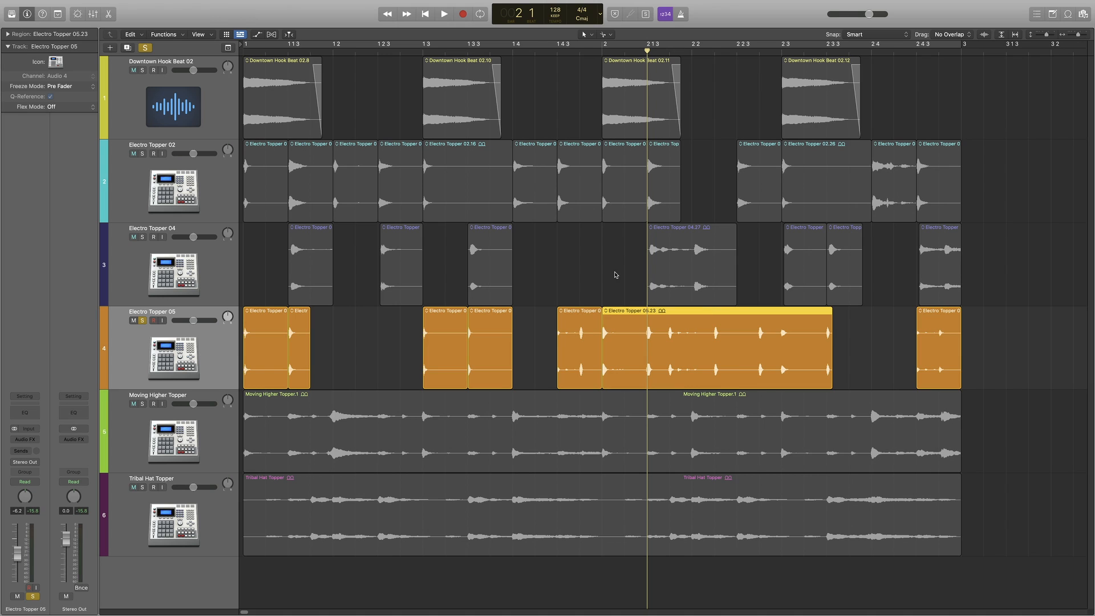
left_click(649, 315, "super")
Play Electro Topper 05 from 2 1 3 and from 1 4 3 to check the new slices by ear.
key("space")
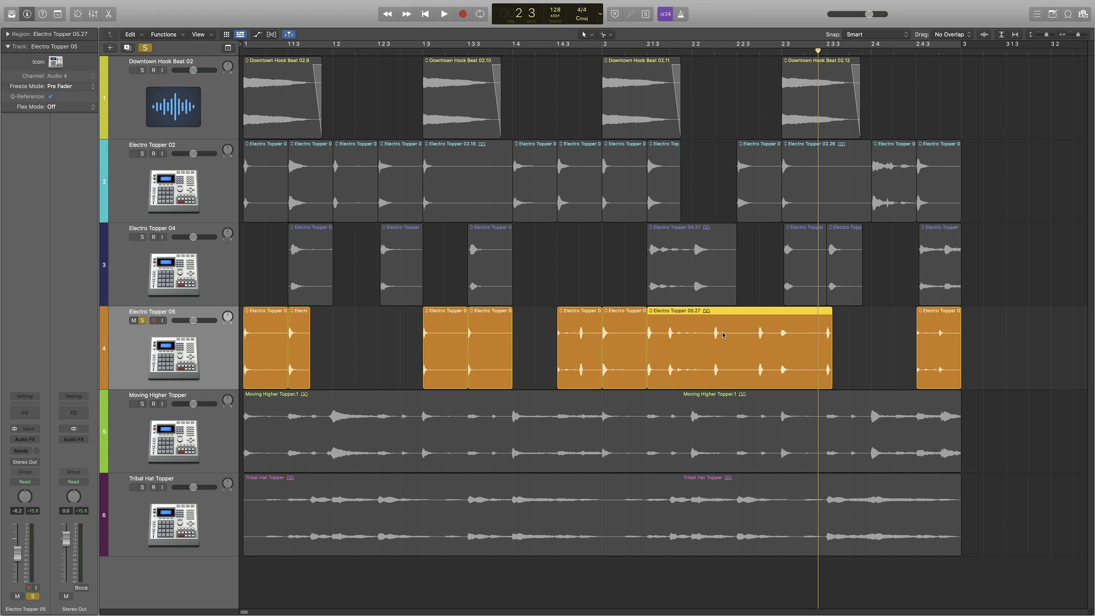
left_click(558, 52)
key("space")
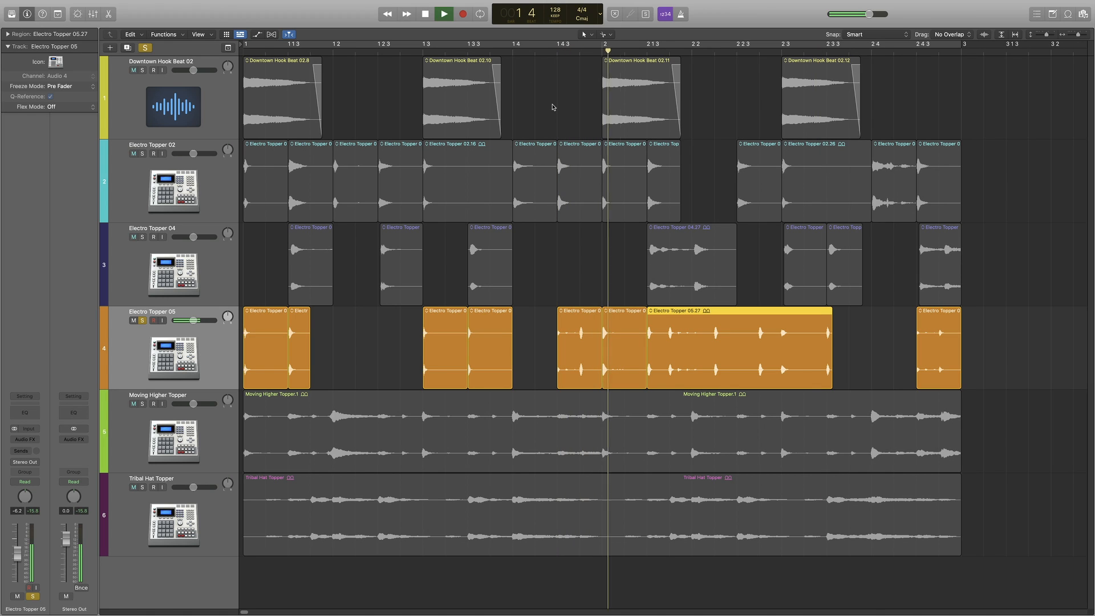
key("space")
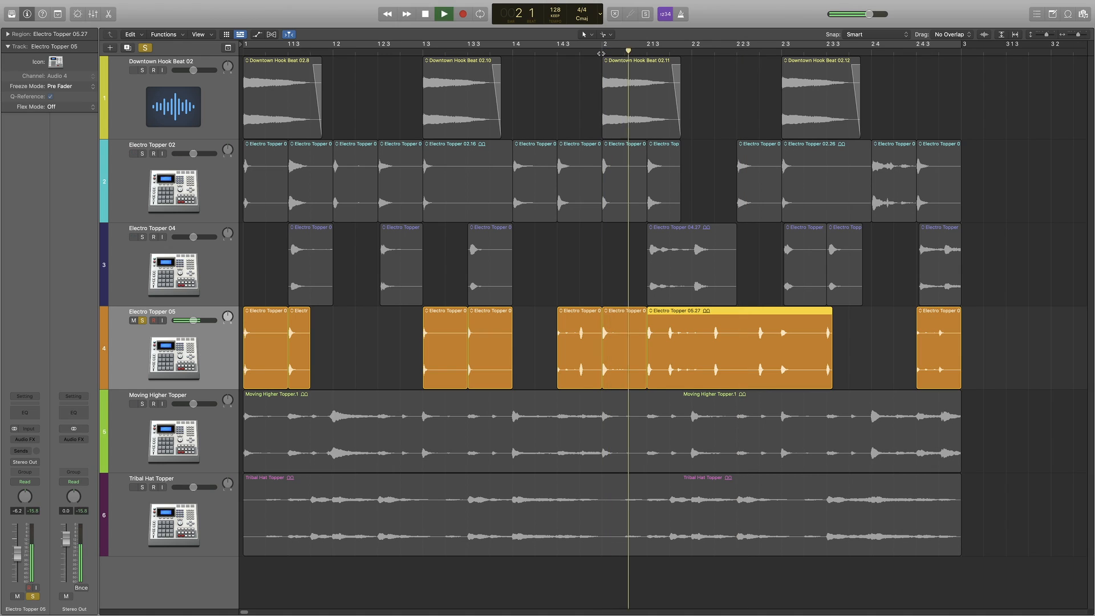
left_click(647, 52)
key("space")
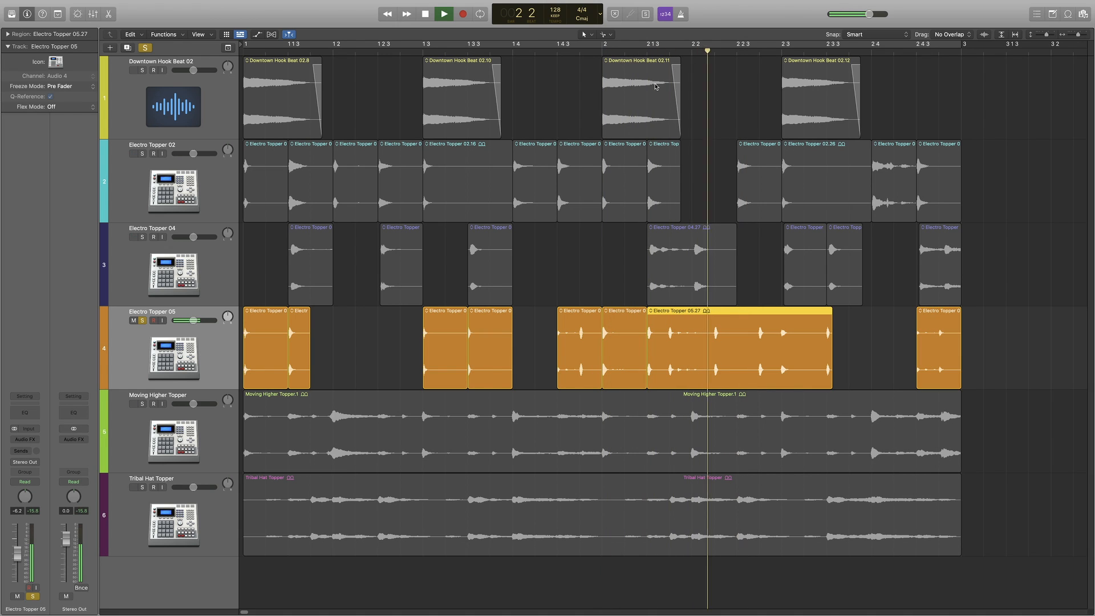
key("space")
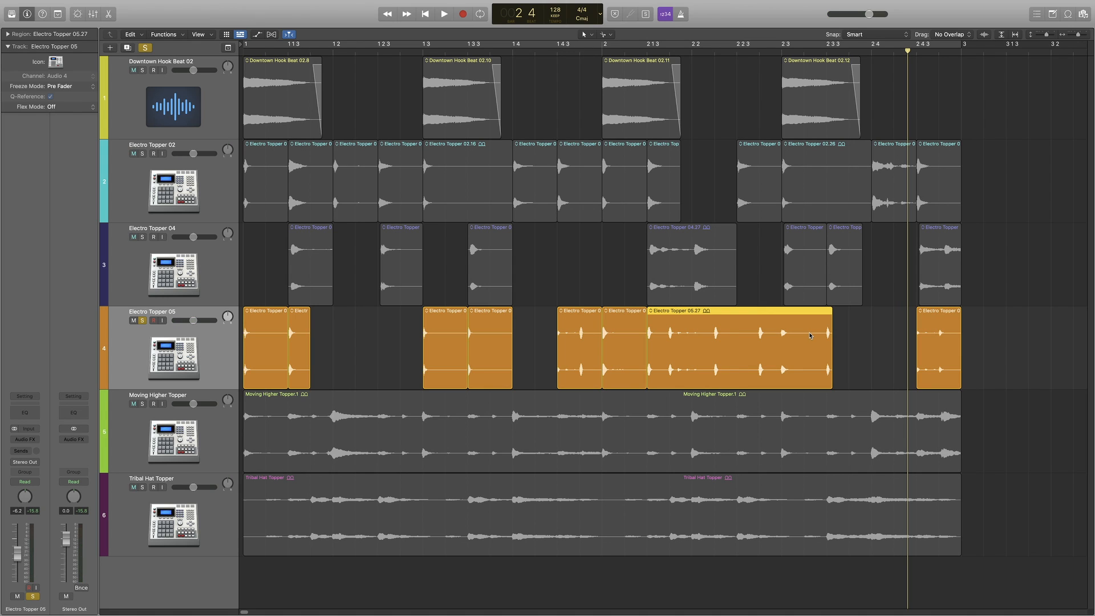
left_click(648, 52)
key("space")
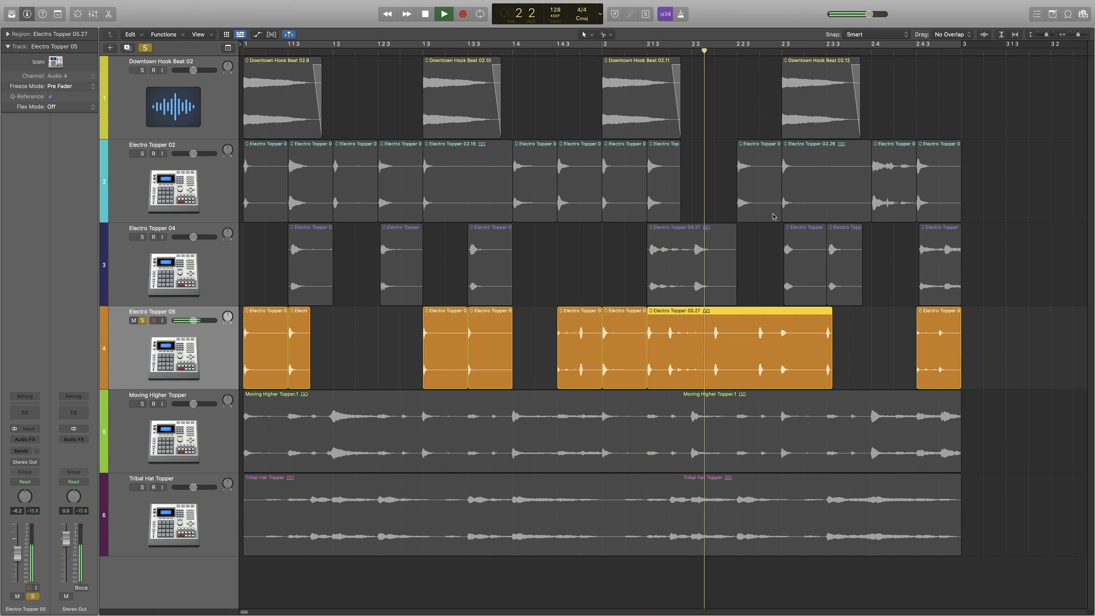
Move the playhead to 2 3, split the long Electro Topper 05 region at 2 3 3, and clear the region selection.
left_click(782, 51)
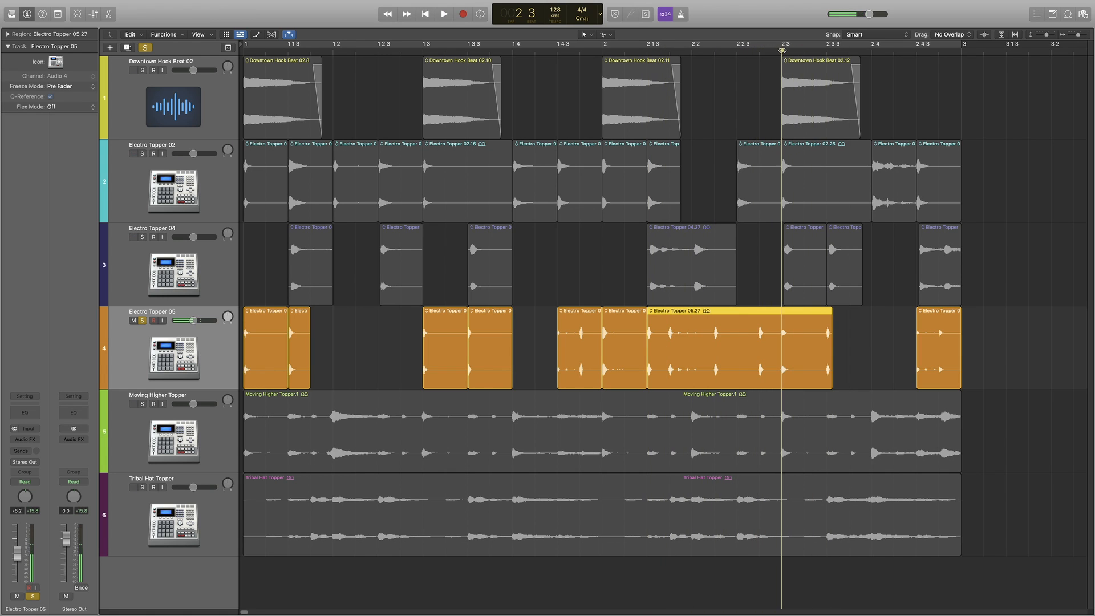
left_click(827, 317, "super")
left_click(841, 359)
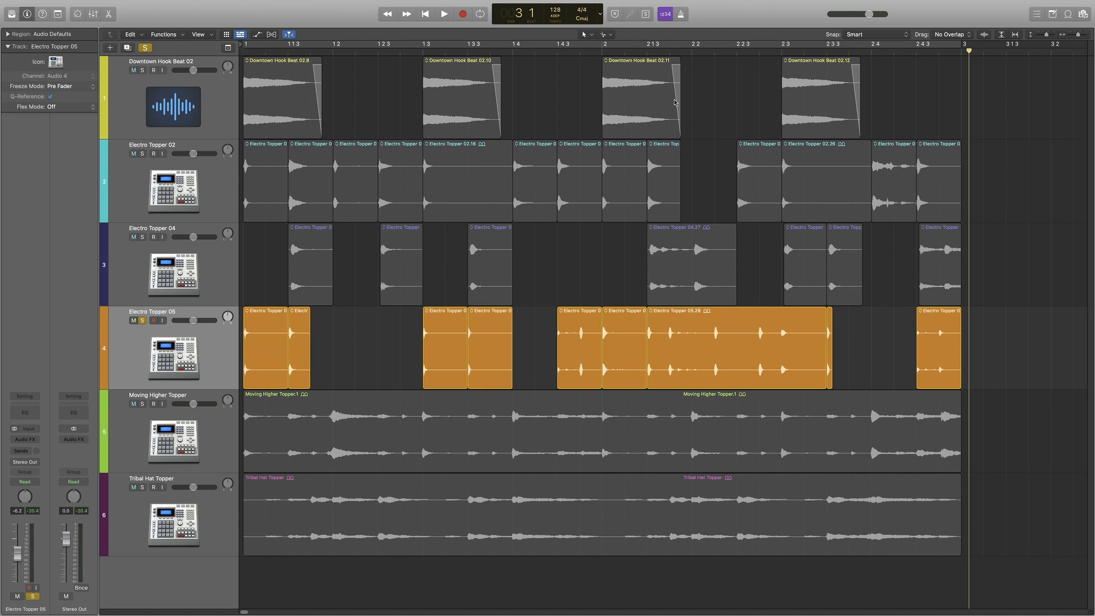
Select the Electro Topper 05 region between 2 1 3 and 2 3 3 and play the soloed track from the start.
left_click(652, 52)
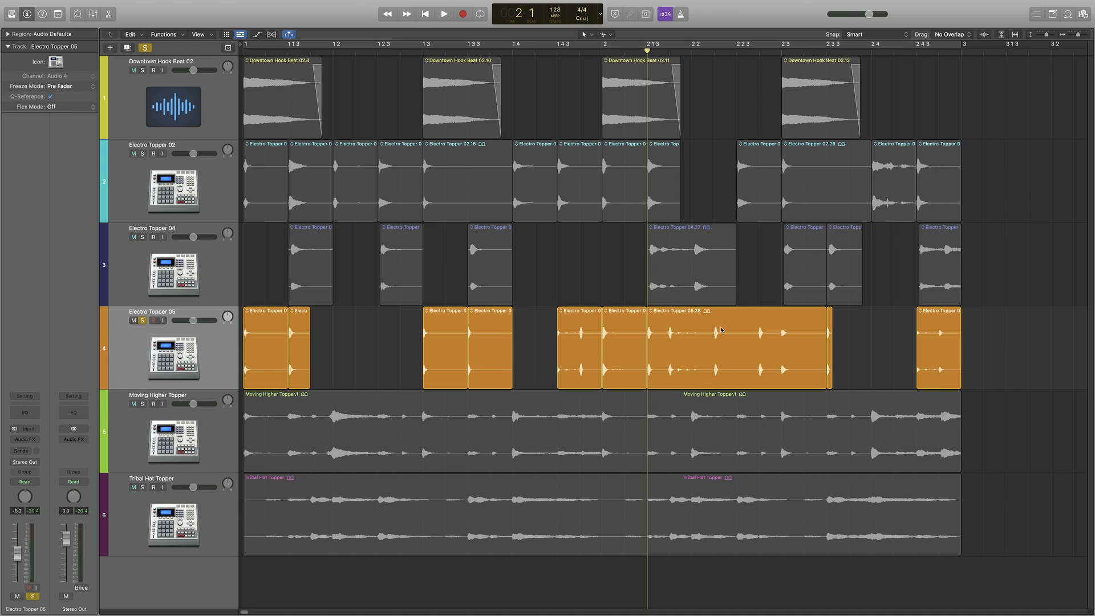
left_click(826, 51)
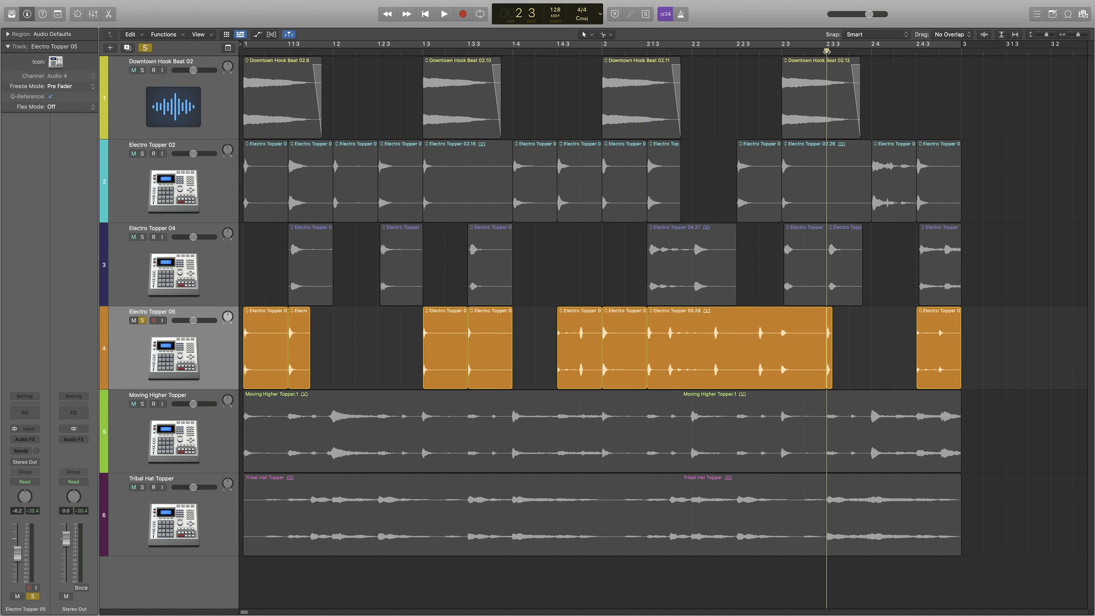
left_click(753, 349)
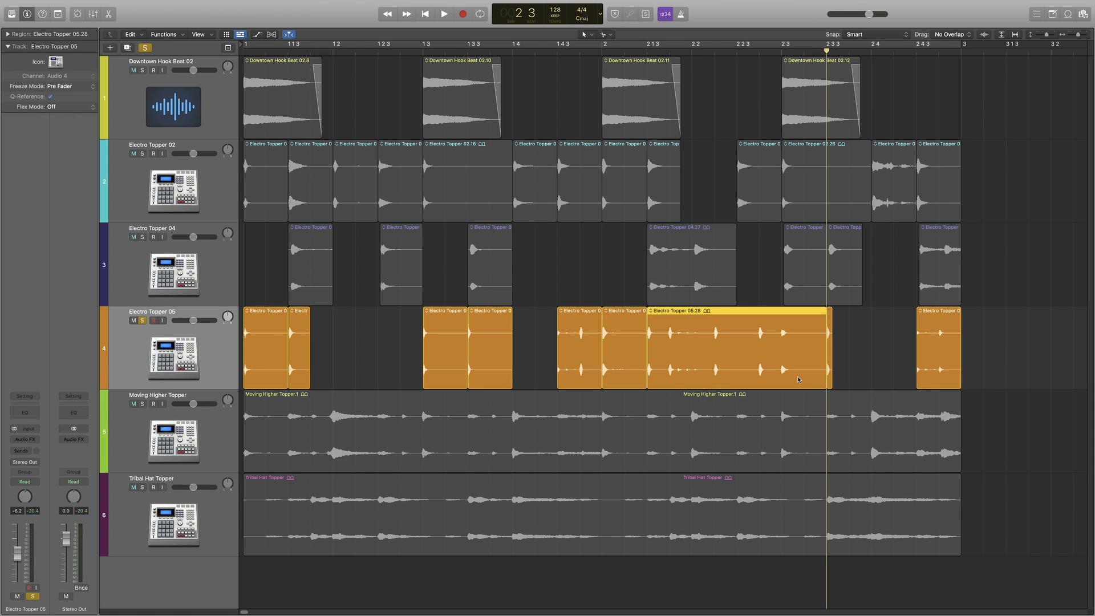
left_click(243, 51)
key("space")
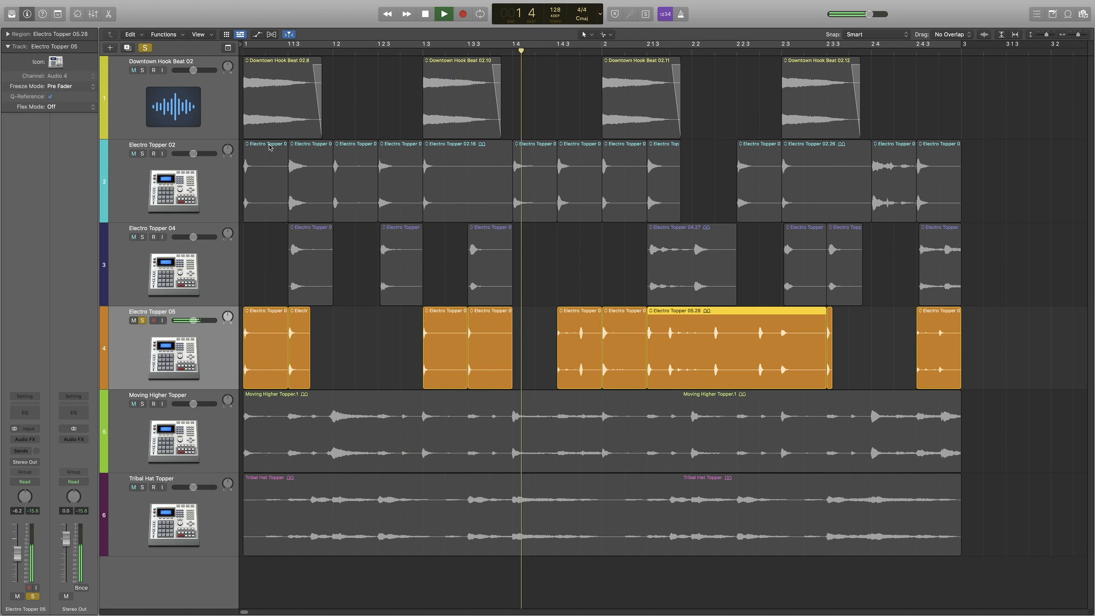
key("space")
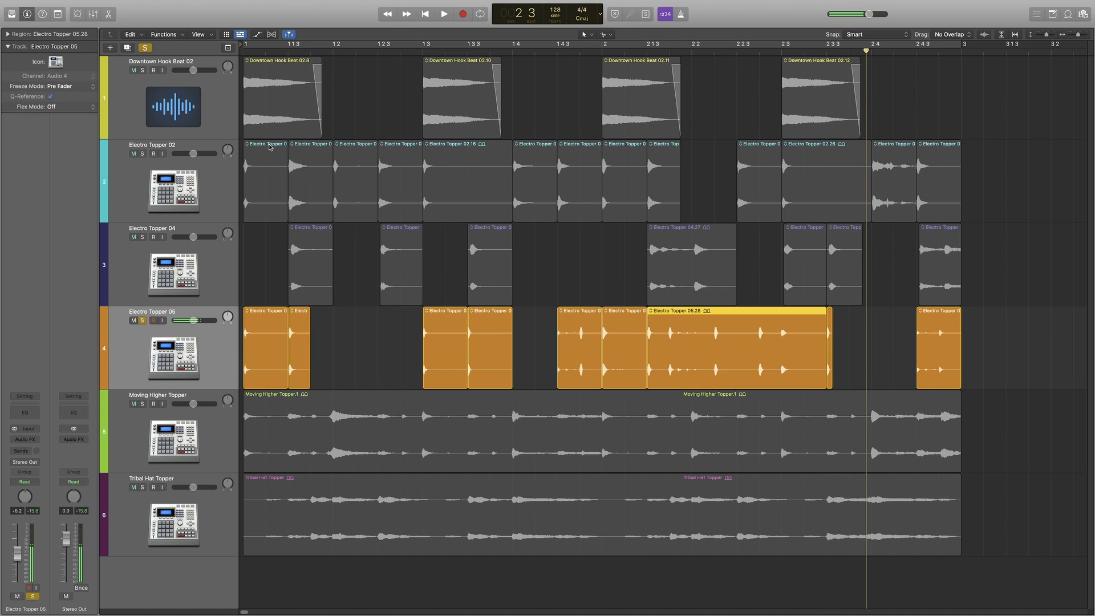
Solo the Moving Higher Topper track in place of Electro Topper 05 and play it from the start.
left_click(210, 354)
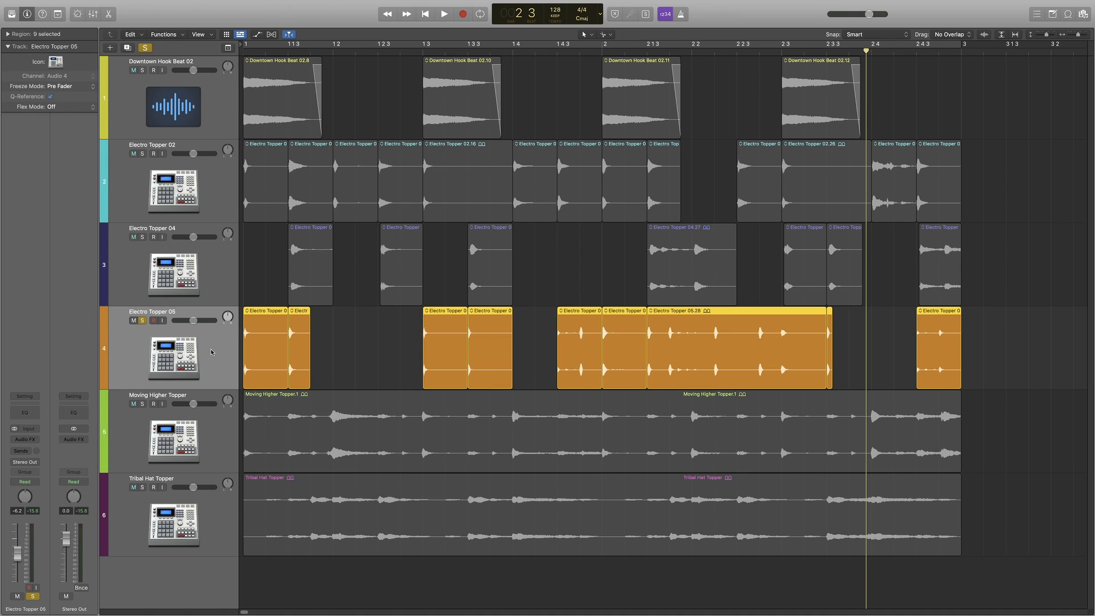
left_click(142, 320)
left_click(142, 403)
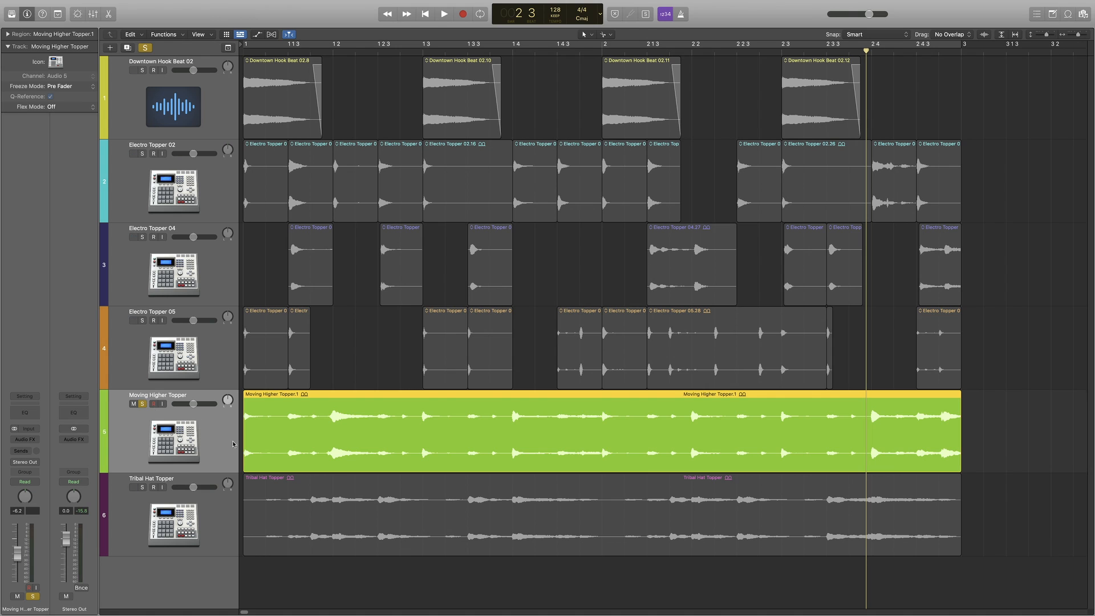
key("Return")
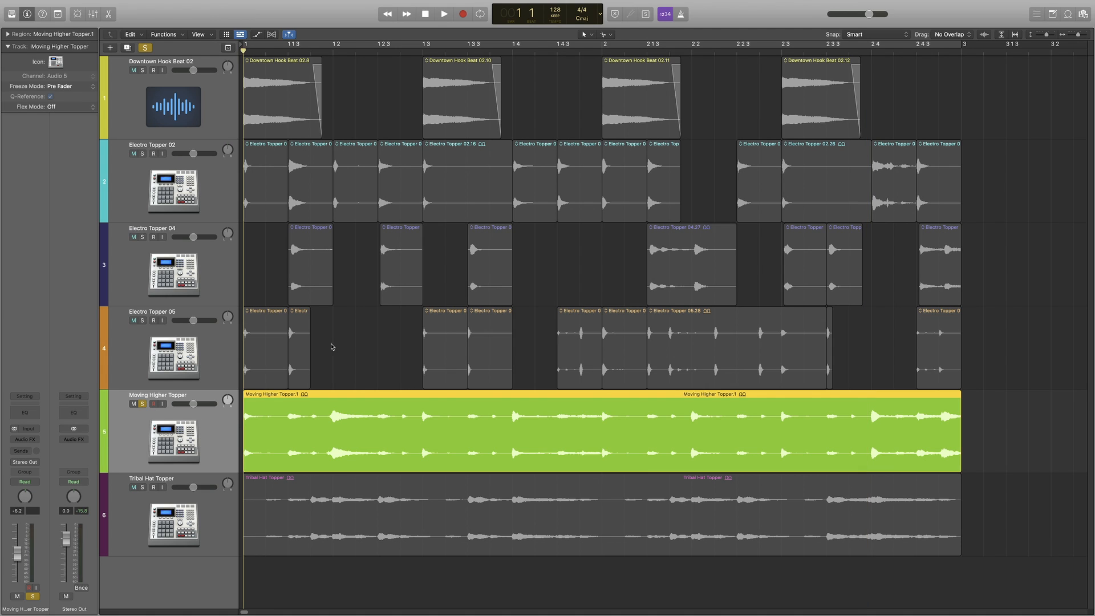
key("space")
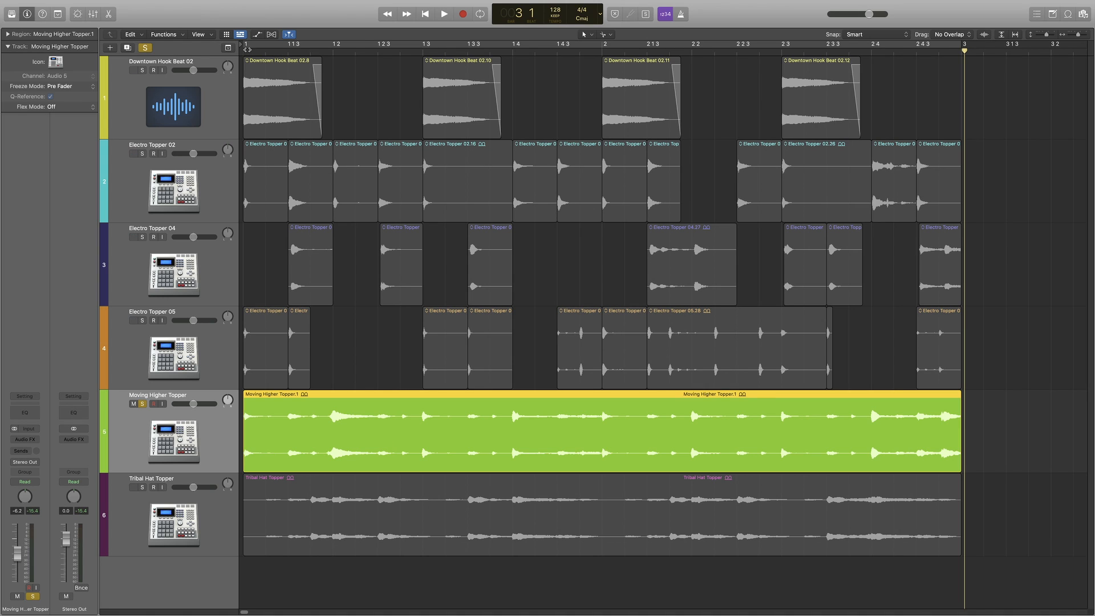
Replay the opening of Moving Higher Topper and split its region at 1 1 3 and 1 2.
left_click(245, 51)
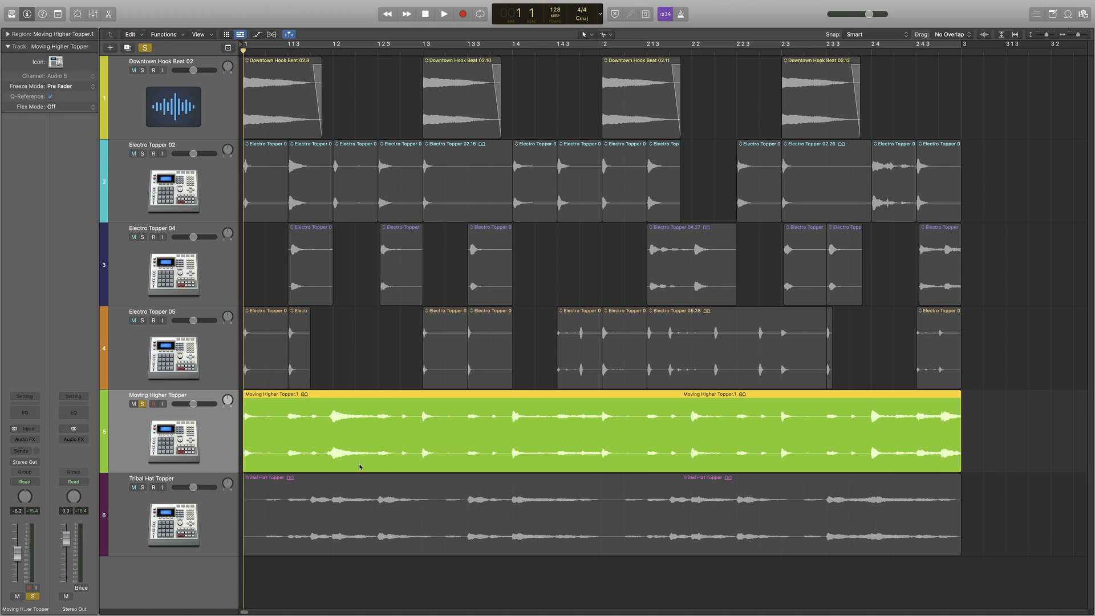
key("space")
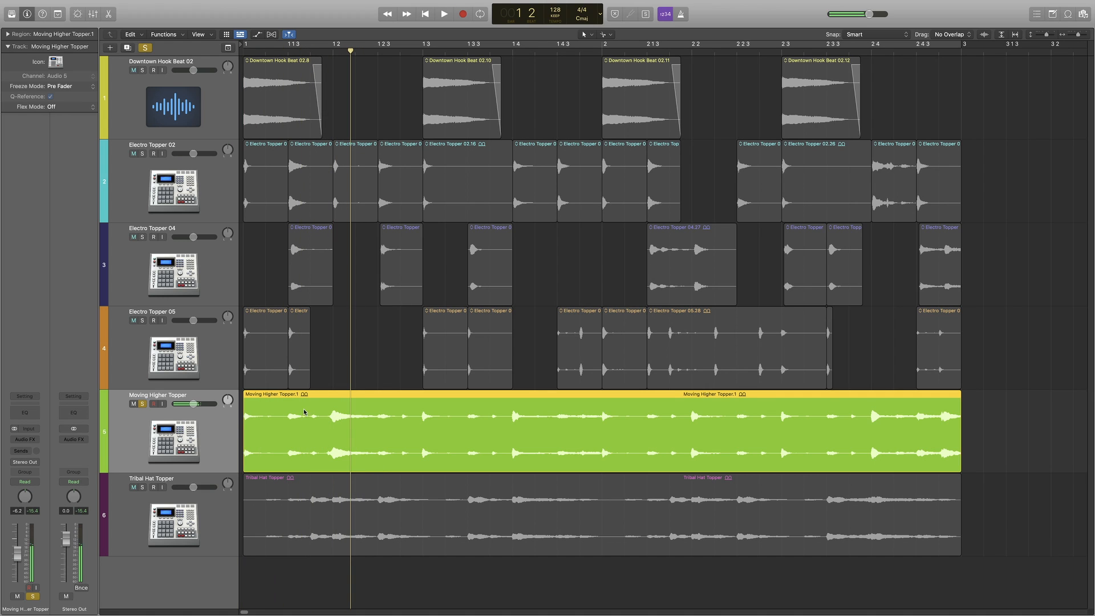
left_click(288, 400)
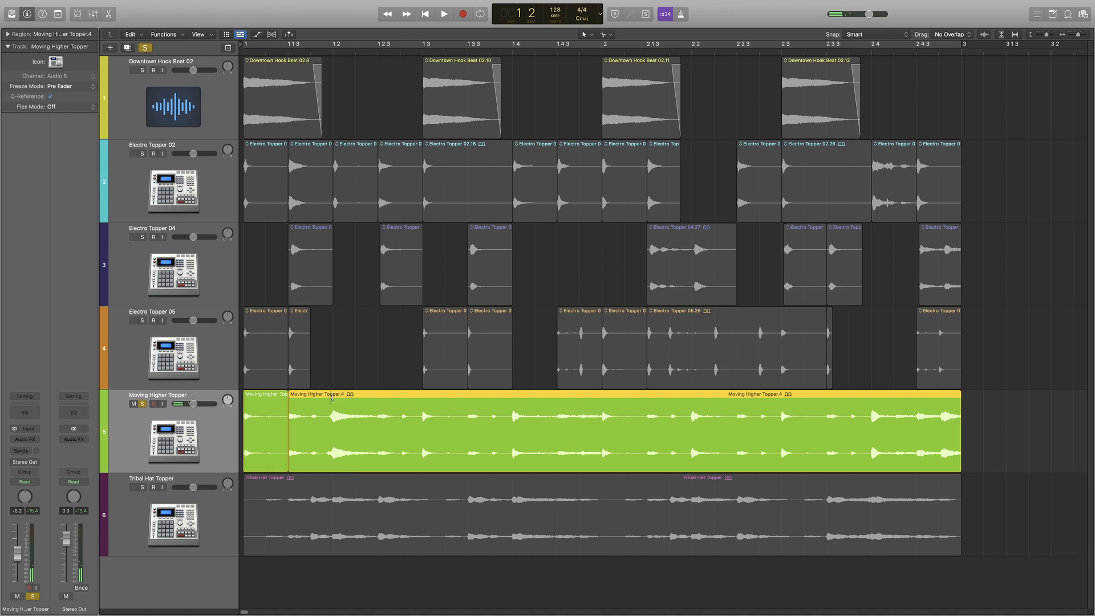
left_click(333, 401)
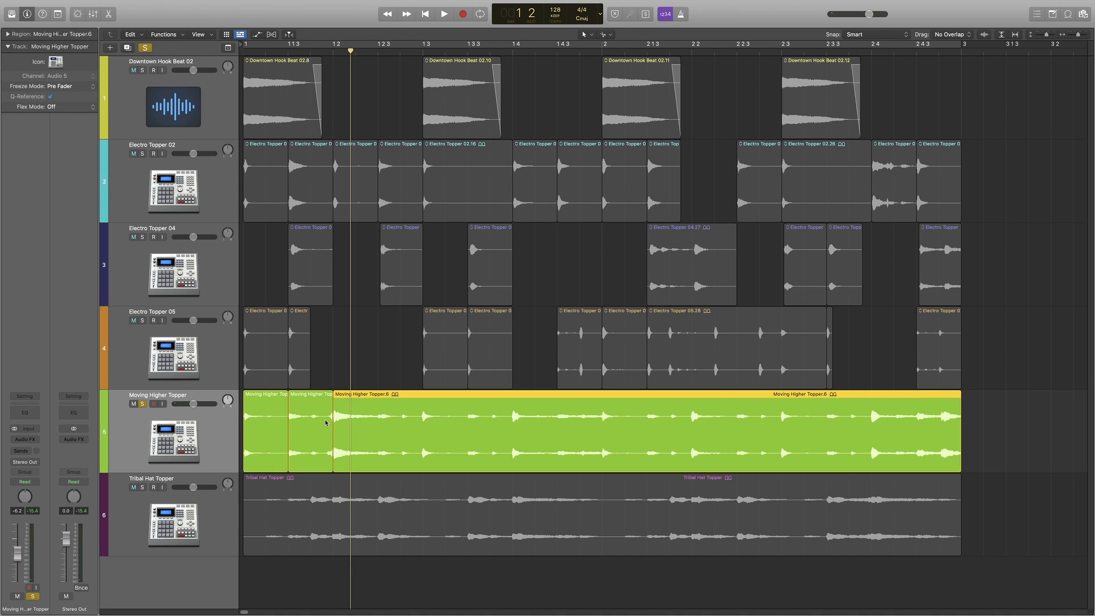
Examine the Moving Higher Topper waveform around 1 2 up close and audition it from 1 2.
key("super+Right")
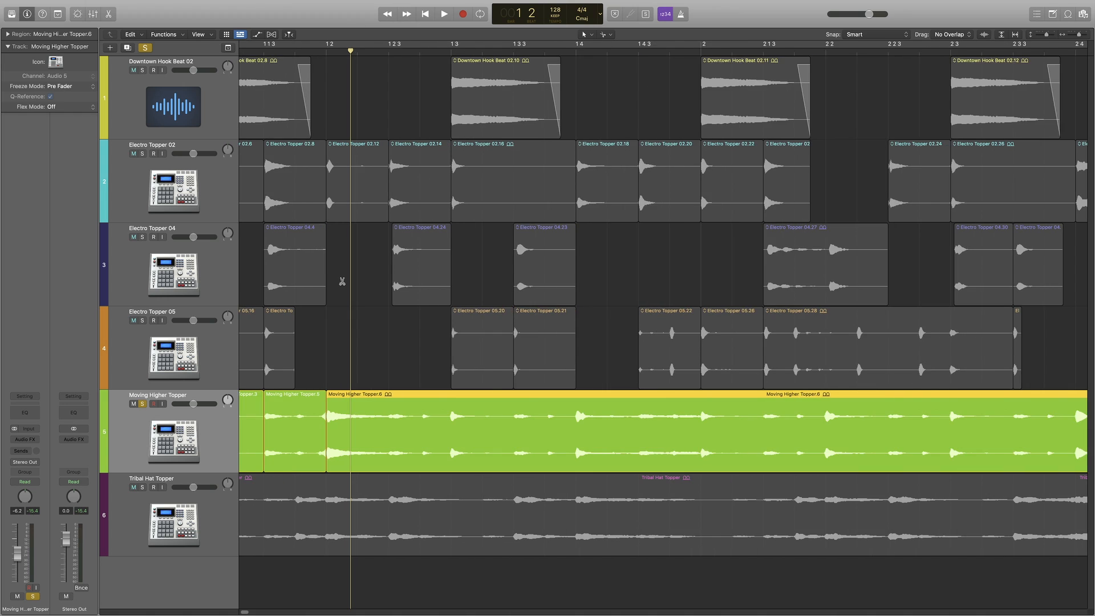
key("super+Right")
key("super+Right")
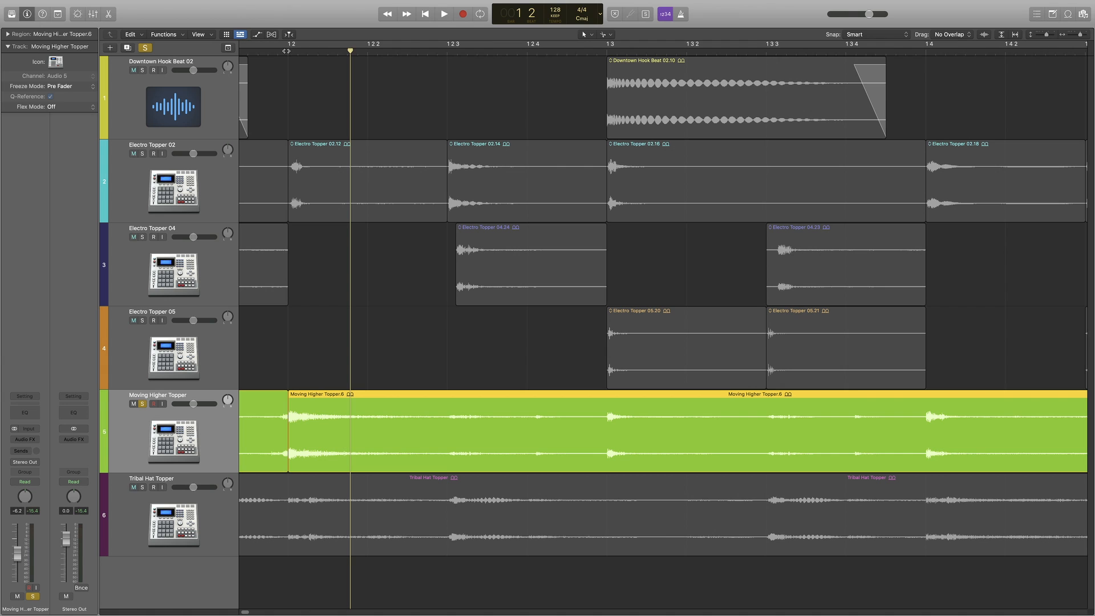
left_click(287, 51)
key("space")
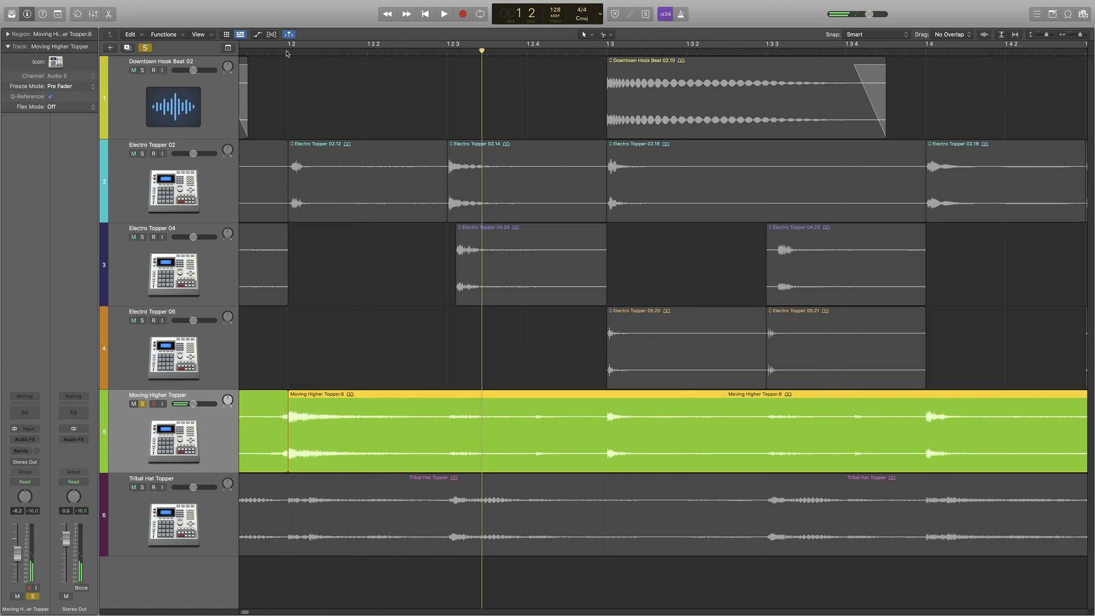
key("super+Left")
key("super+Right")
key("space")
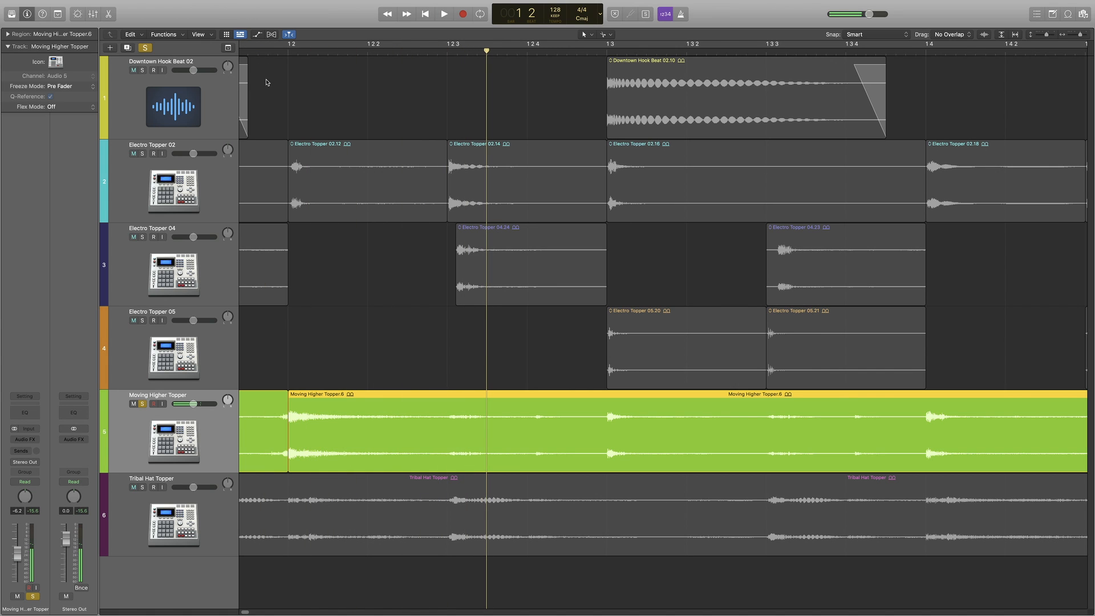
key("super+Left")
key("super+Left")
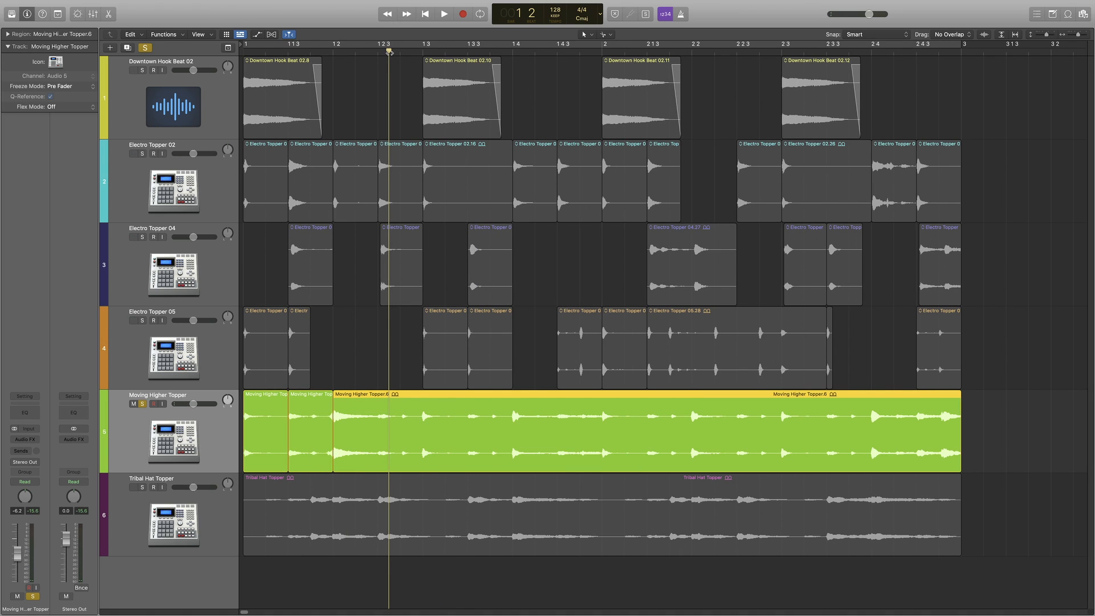
Play Moving Higher Topper from 1 2 3 and split its long region at 1 3, 1 3 3, 1 4 and bar 2.
left_click_drag(388, 52, 378, 51)
key("space")
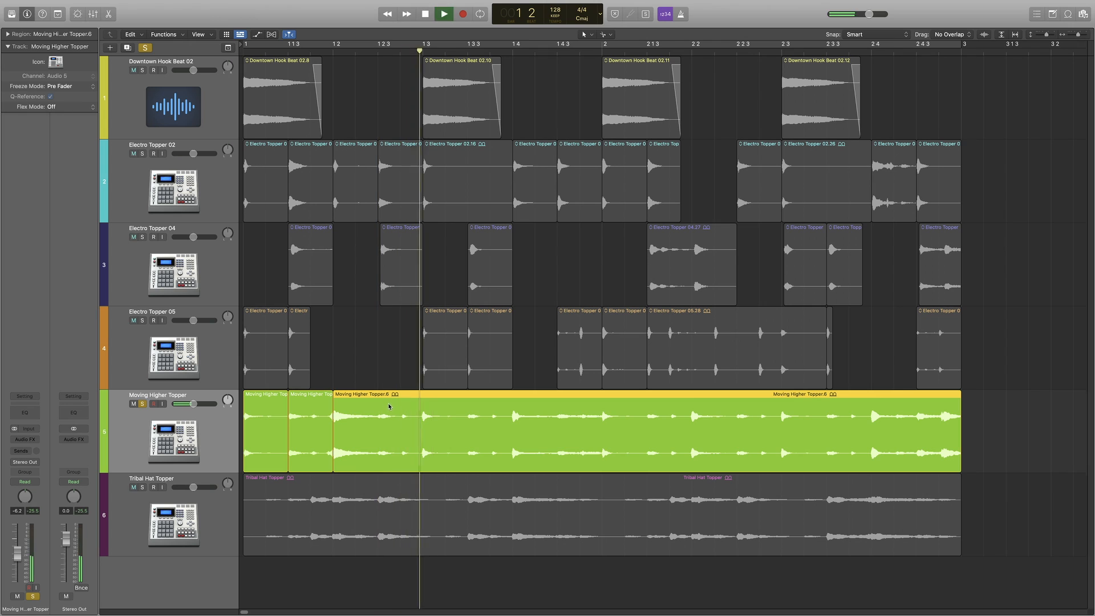
left_click(422, 399)
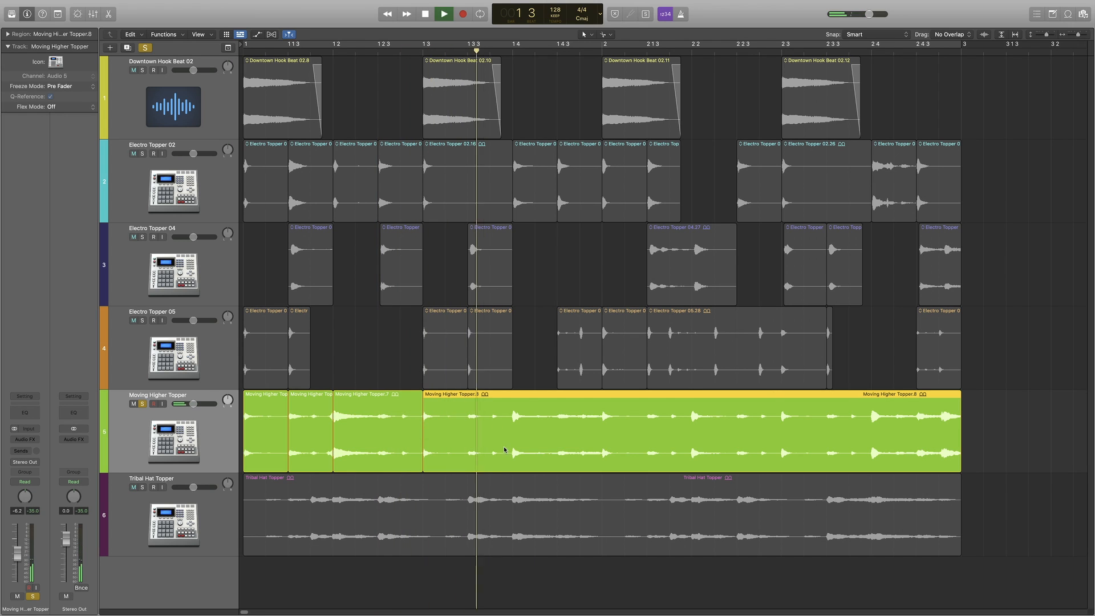
left_click(468, 400)
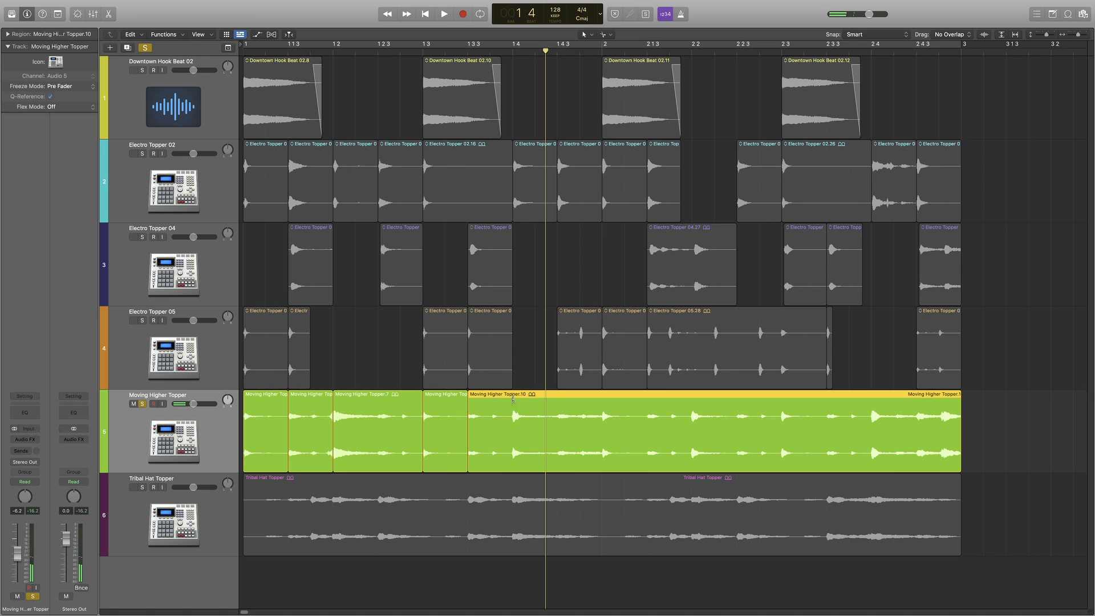
left_click(513, 399)
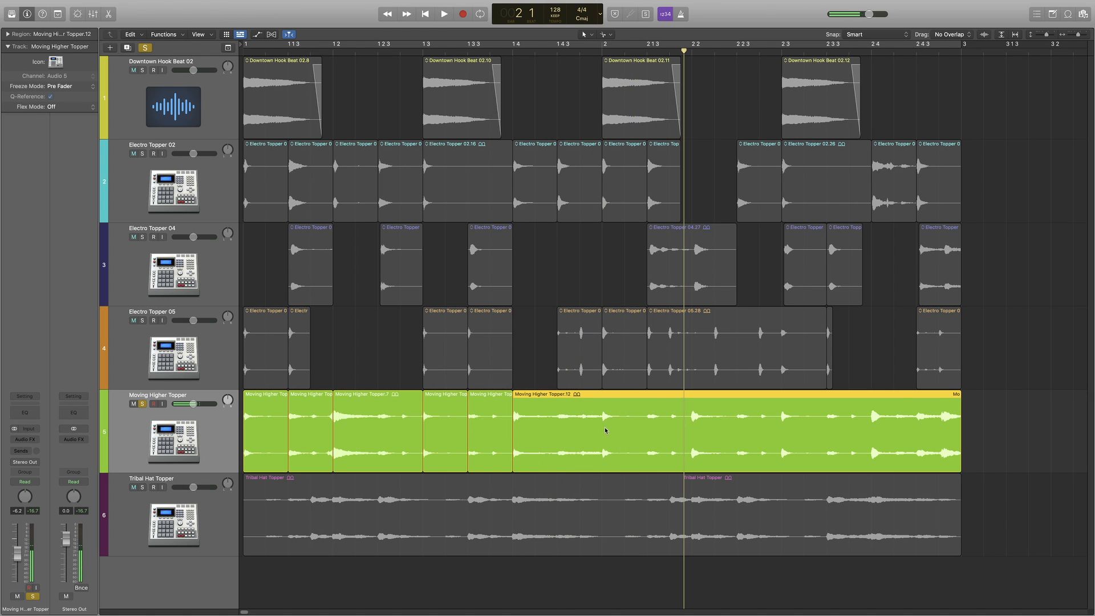
left_click(602, 399)
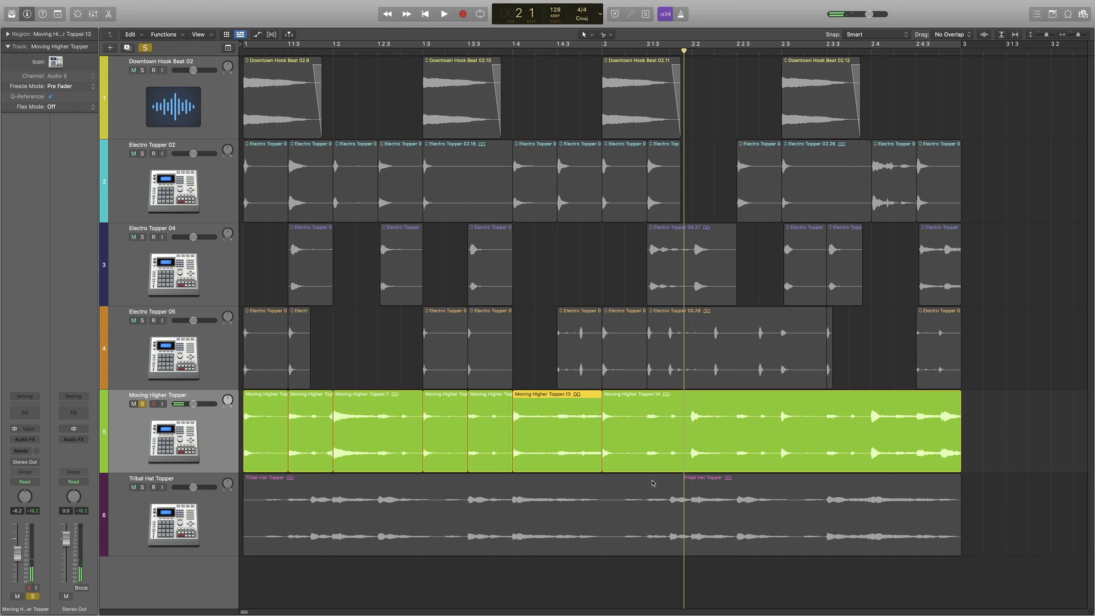
Play the track from bar 2 with taller tracks and split the last Moving Higher Topper region at 2 2 and 2 3.
left_click(604, 51)
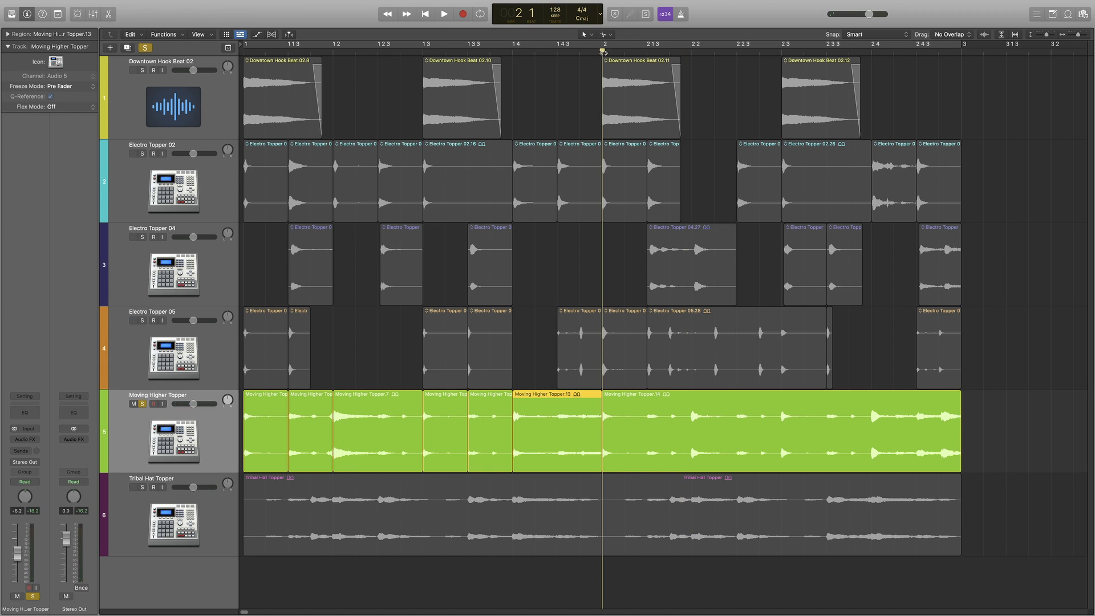
key("space")
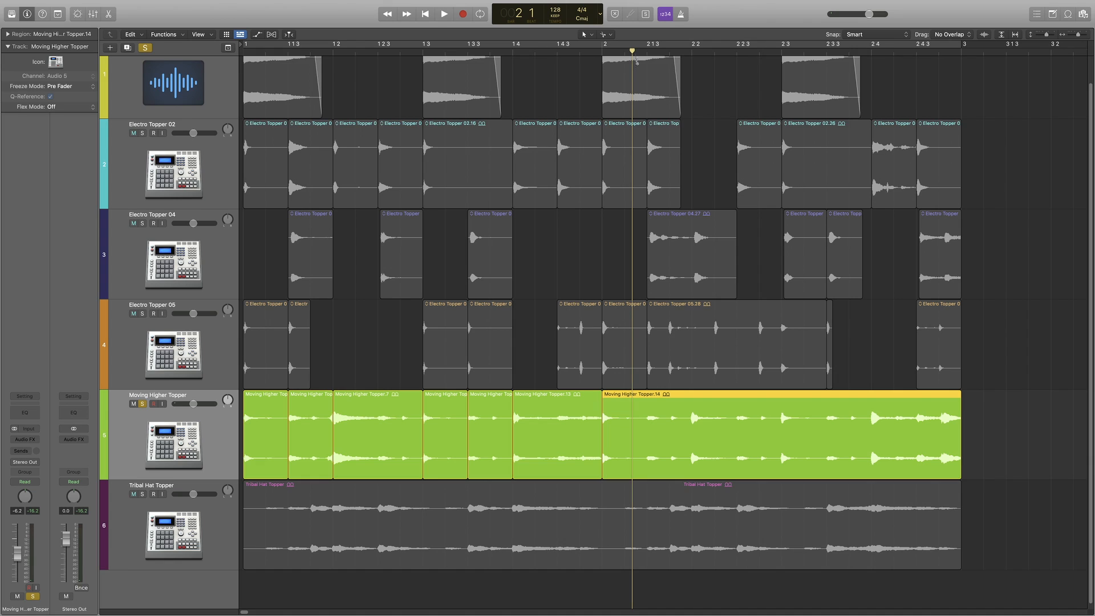
key("super+Down")
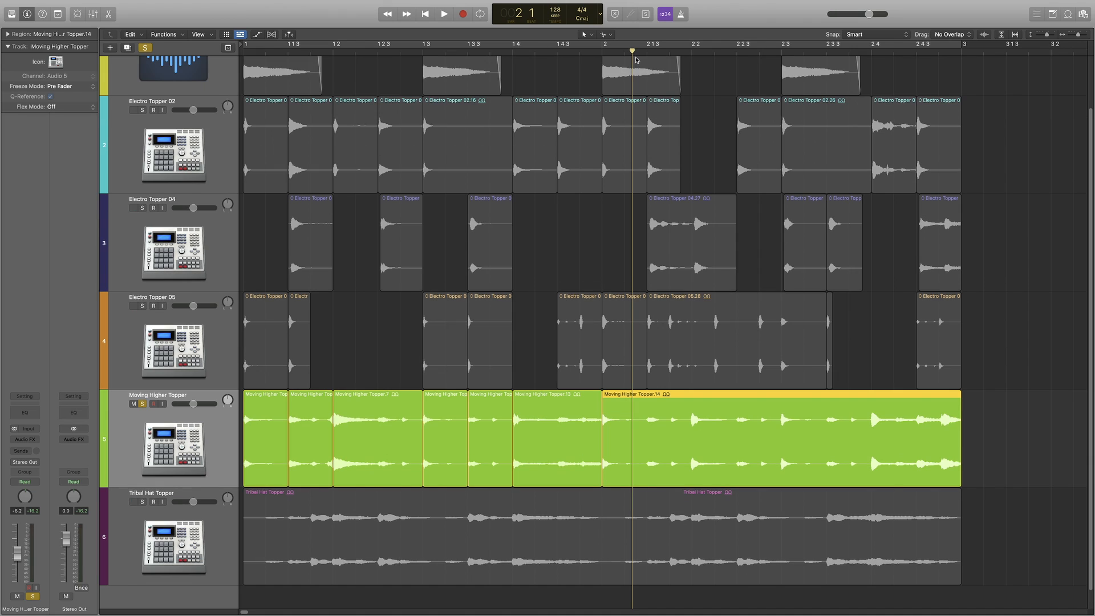
left_click(604, 51)
key("space")
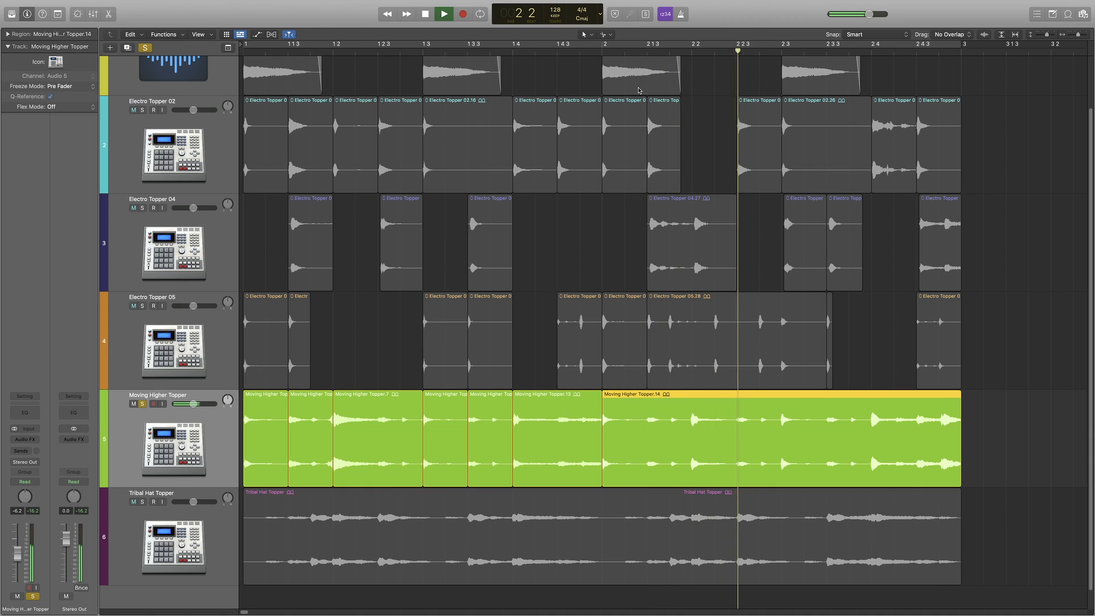
left_click(692, 413)
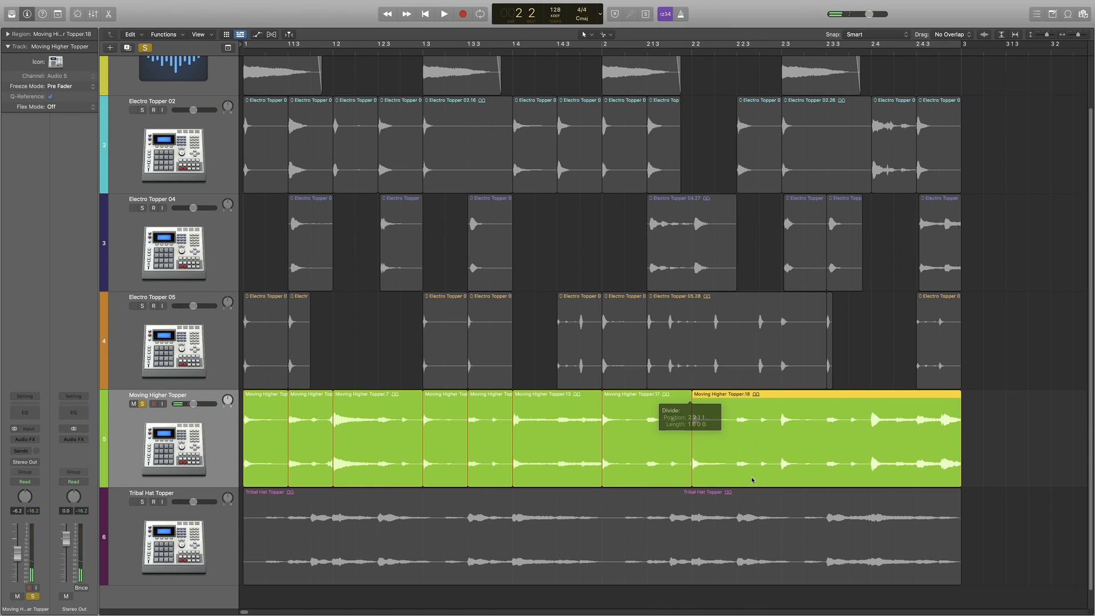
left_click(782, 405)
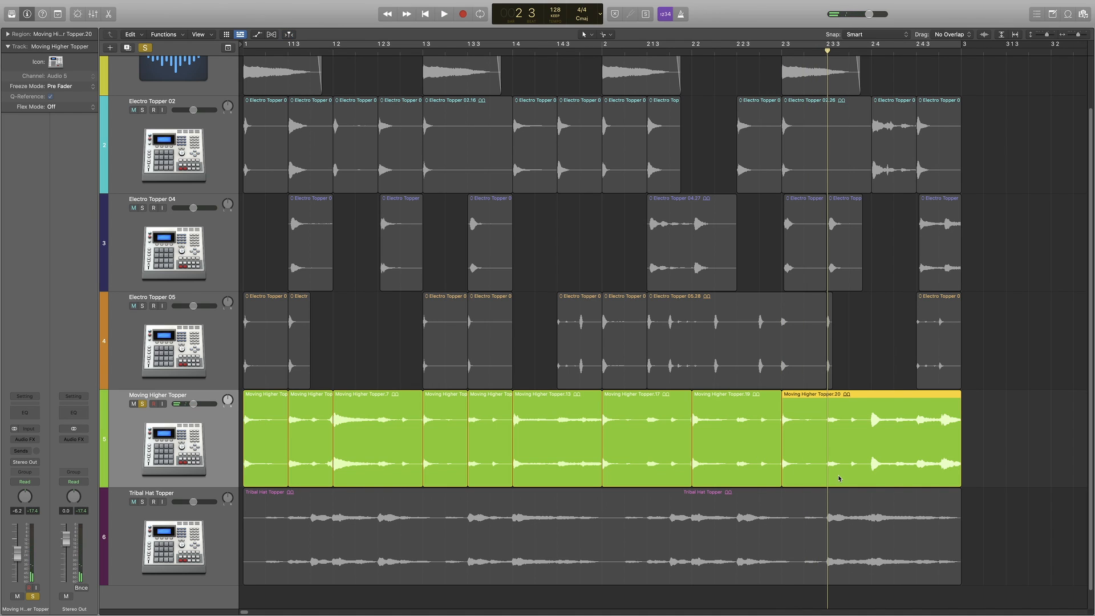
Split Moving Higher Topper at 2 1 3 and 2 2 3, and select the first slice of bar 2.
left_click(648, 393)
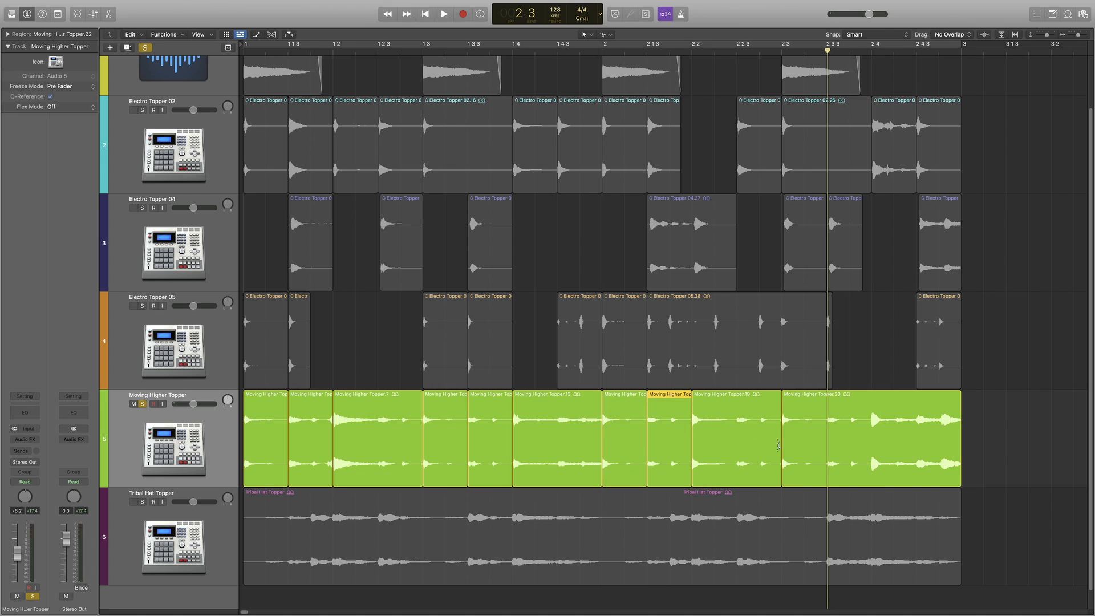
left_click(734, 52)
left_click(738, 401)
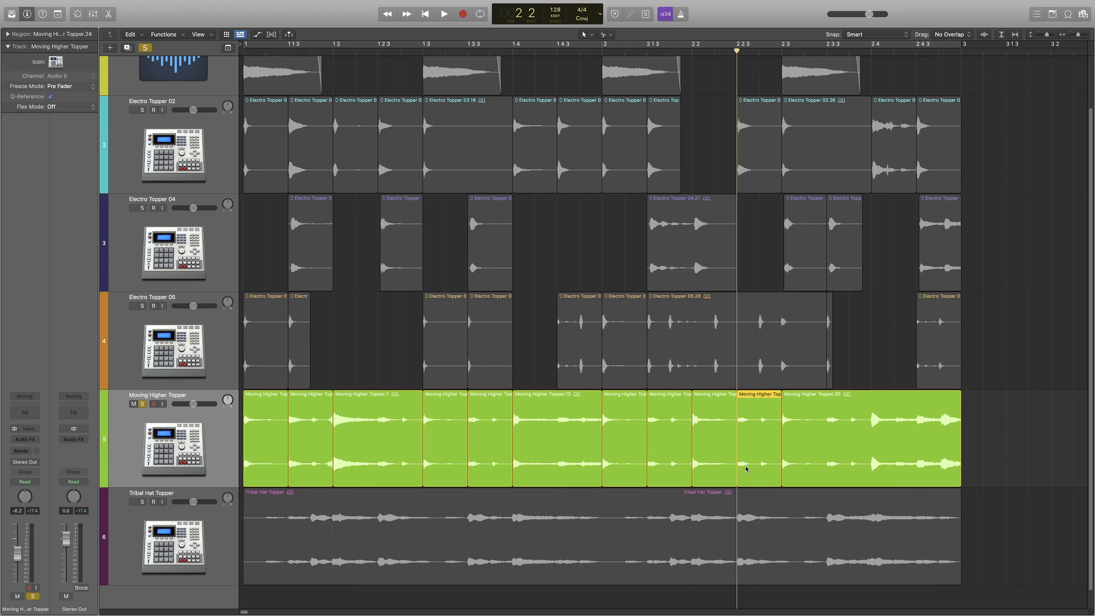
left_click(666, 441)
left_click(756, 450)
left_click(722, 448)
left_click(620, 433)
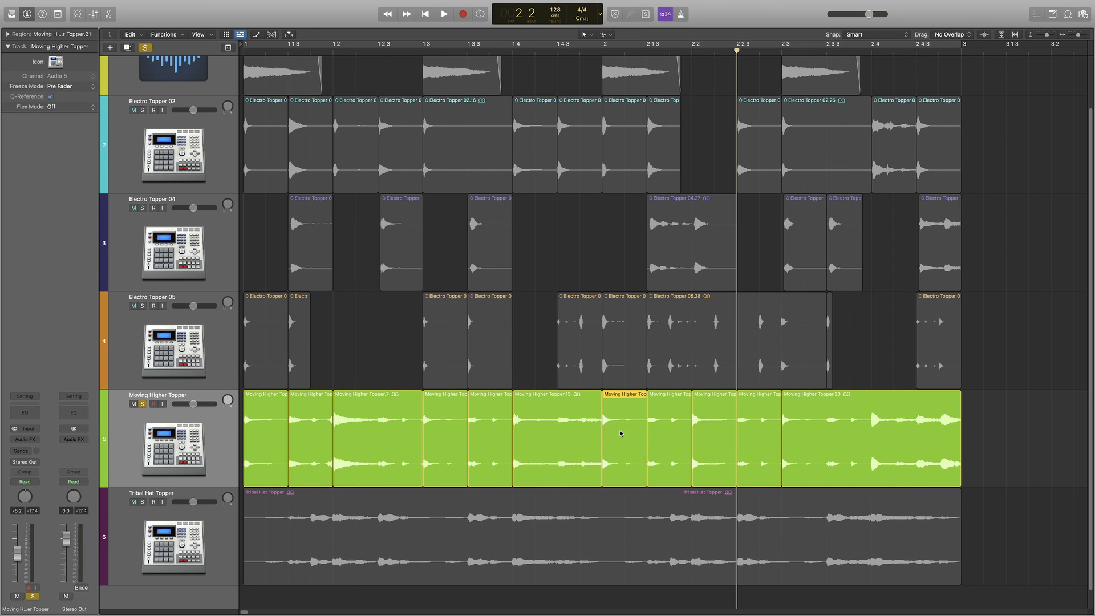
Audition Moving Higher Topper from 2 2 3 and split its last region at 2 3 3 and exactly at 2 4.
key("space")
key("space")
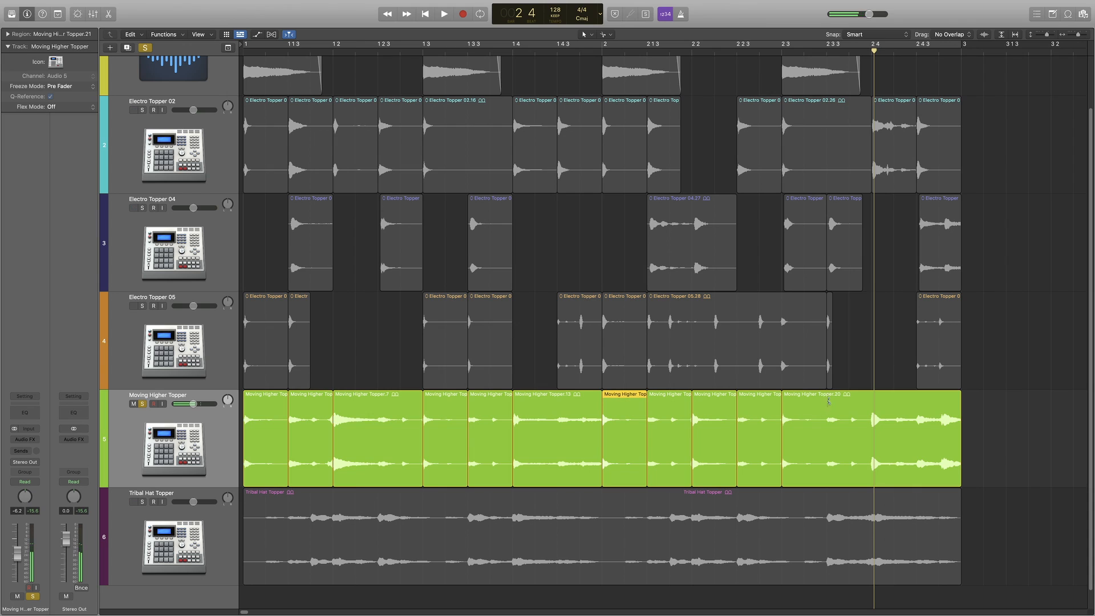
left_click(828, 401, "super")
left_click(870, 406, "super")
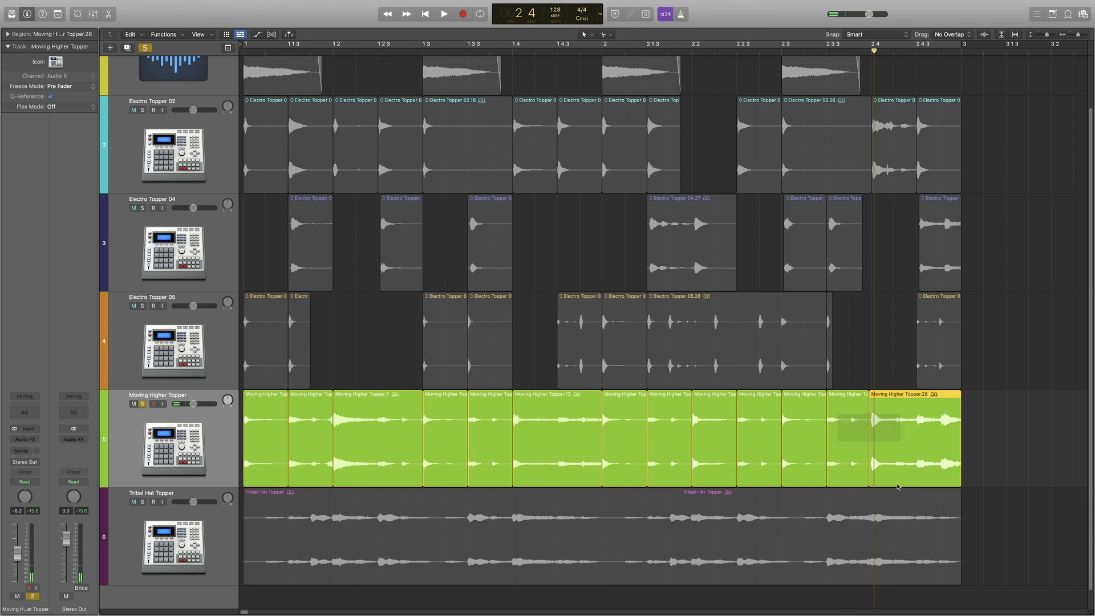
key("super+z")
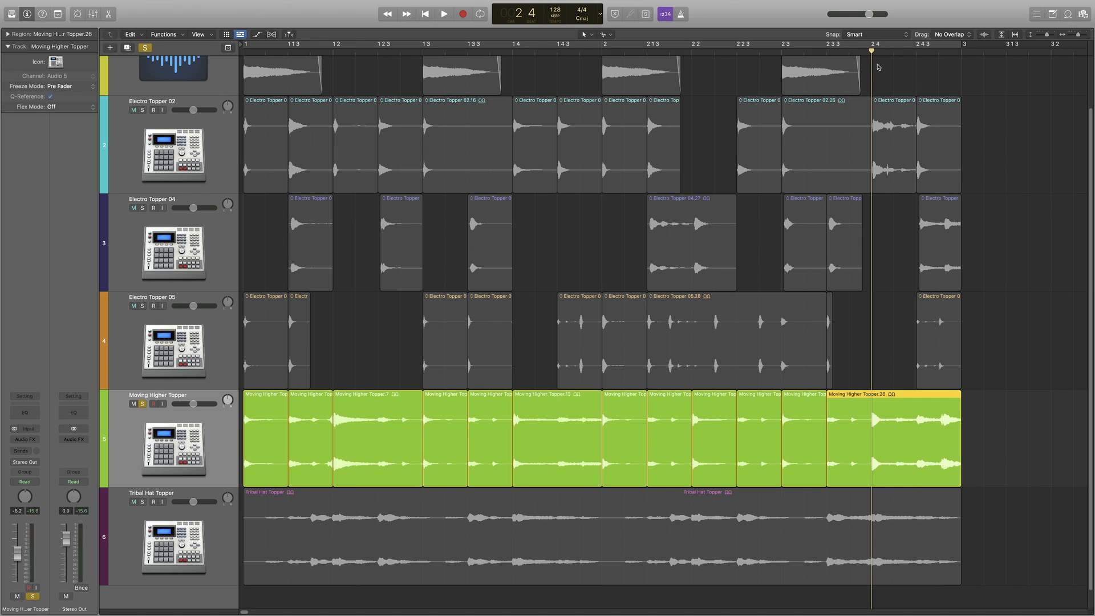
left_click(872, 401, "super")
key("space")
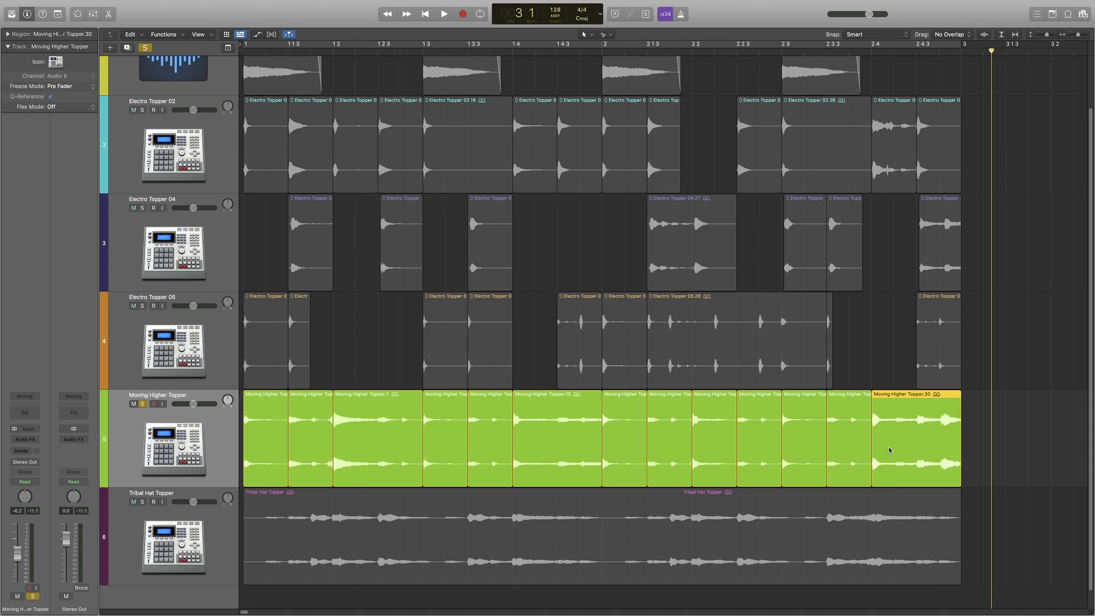
Unsolo Moving Higher Topper, solo the Tribal Hat Topper track and play it.
left_click(227, 463)
key("s")
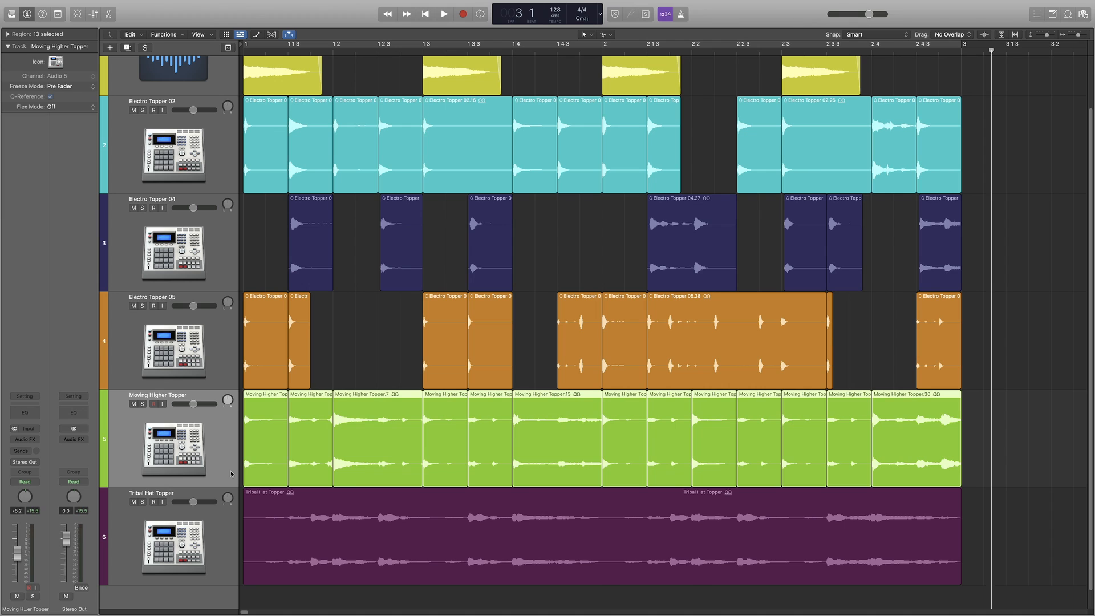
left_click(226, 539)
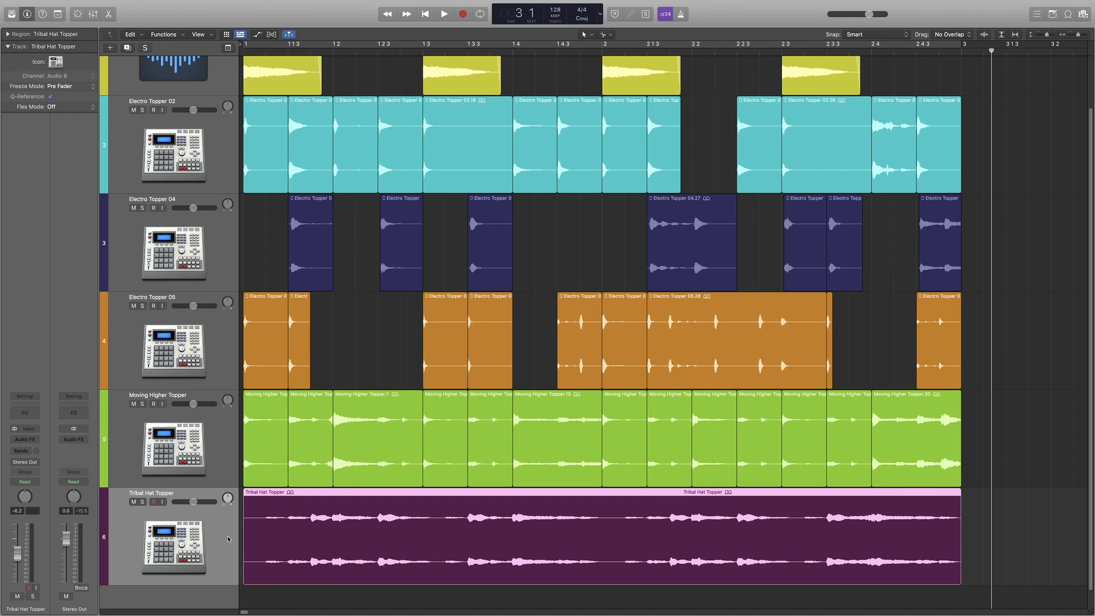
left_click(142, 505)
key("space")
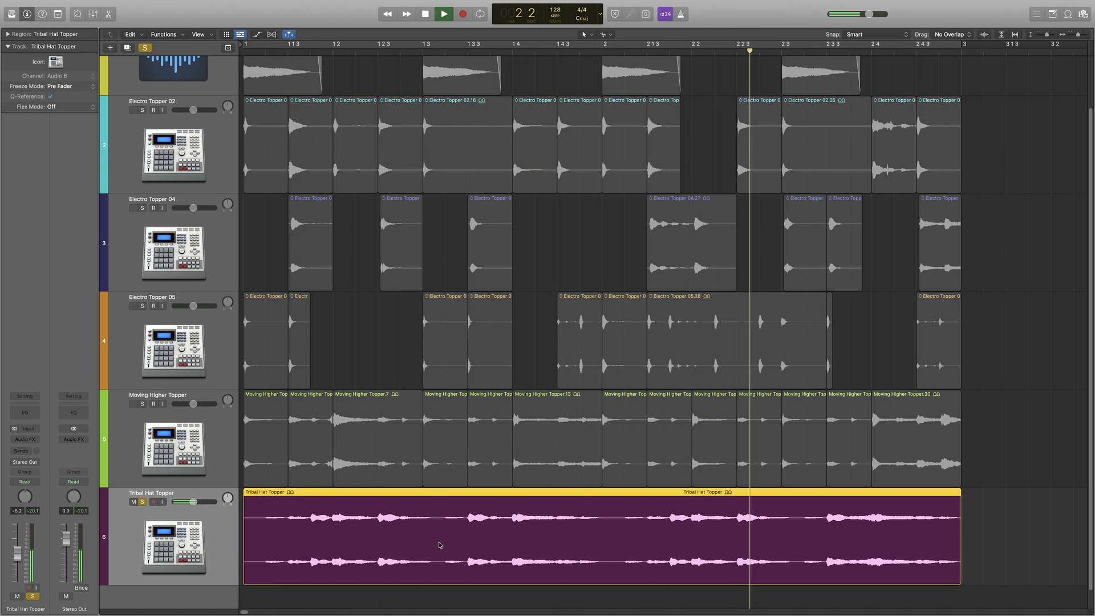
Stop playback, move the playhead to the hit near 1 1 4, and split the Tribal Hat Topper region there.
key("space")
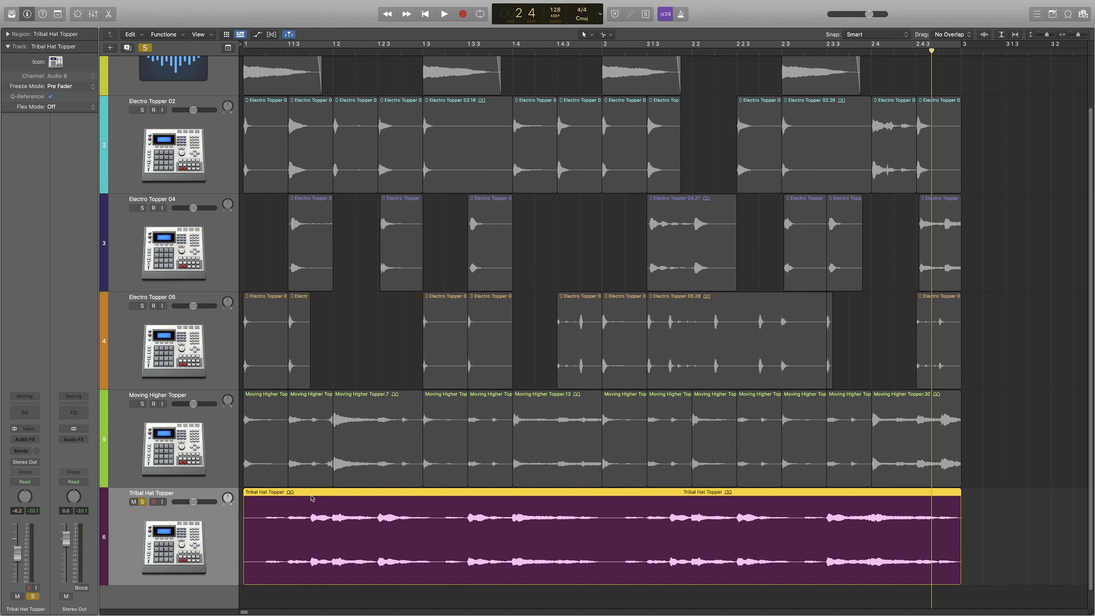
left_click(310, 51)
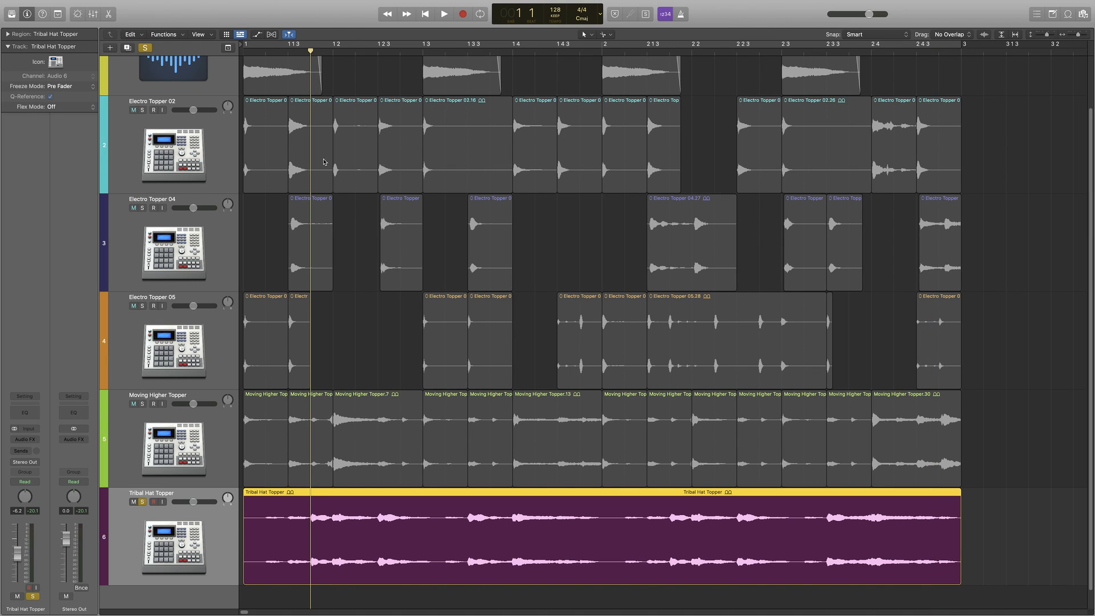
left_click(313, 497)
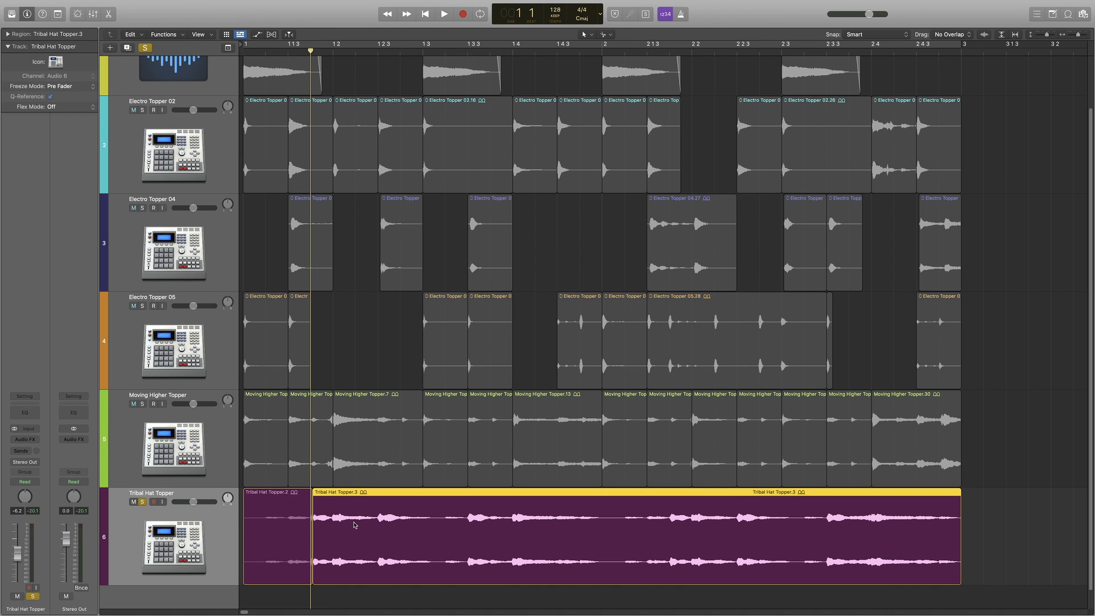
Try splitting Tribal Hat Topper at 1 2 and 1 2 3, listen to it, and undo both splits.
left_click(332, 496)
left_click(378, 575)
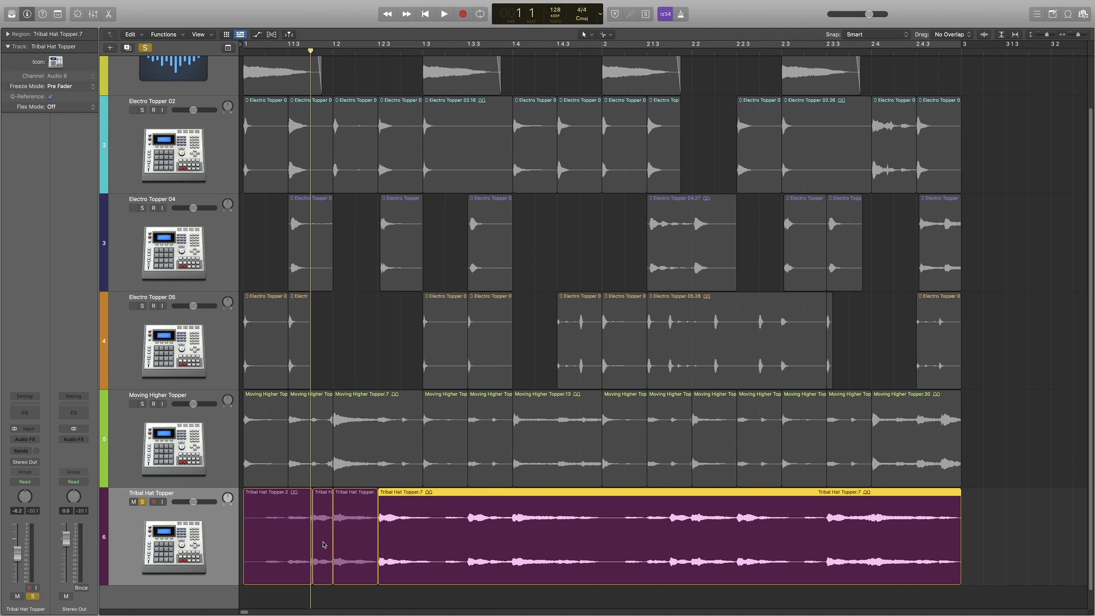
key("space")
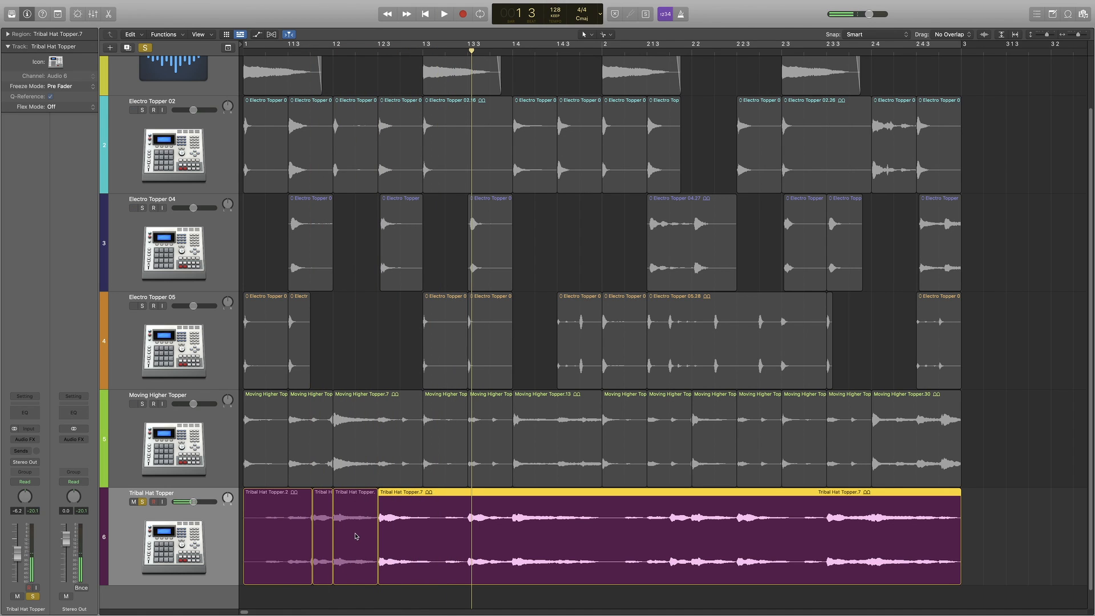
key("super+z")
key("super+z")
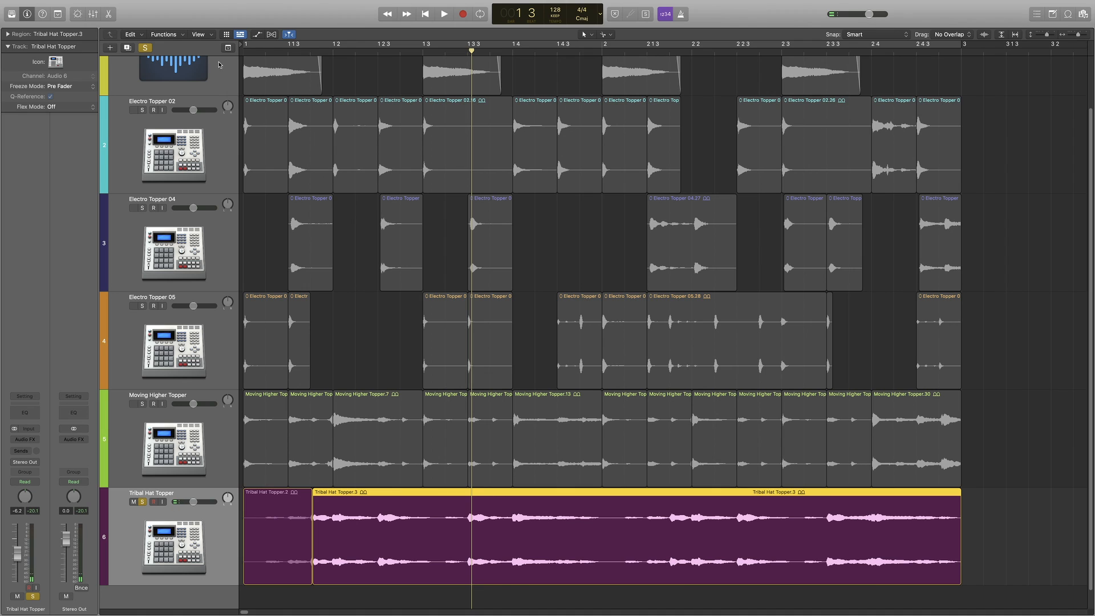
Replay Tribal Hat Topper from the start, split its long region at 1 2 3 and 1 3 3, and resume playback.
key("Return")
key("space")
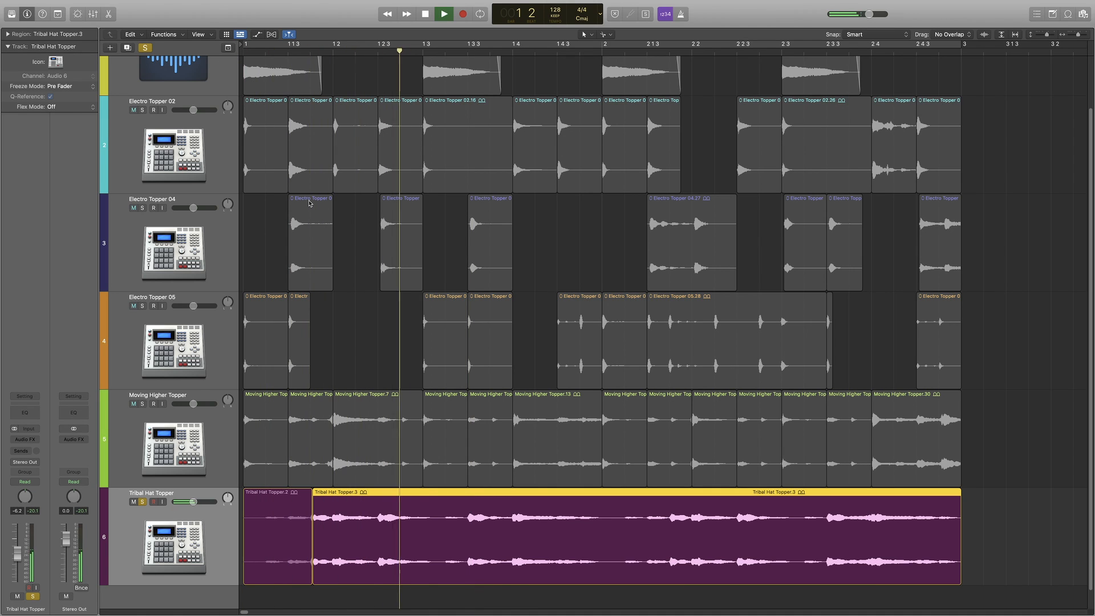
key("space")
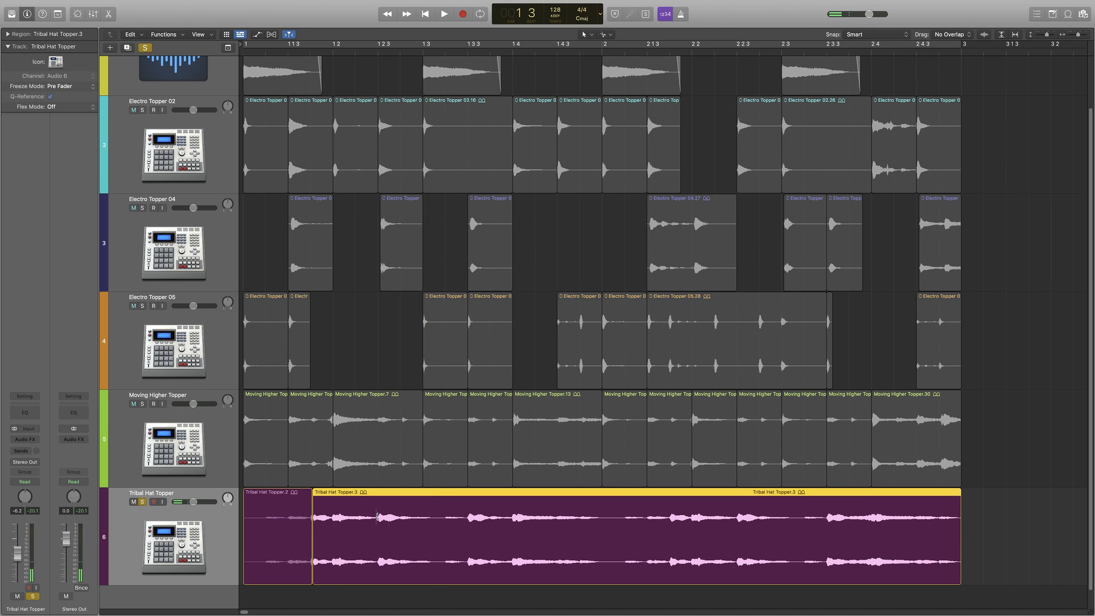
left_click(377, 518)
left_click(468, 550)
key("space")
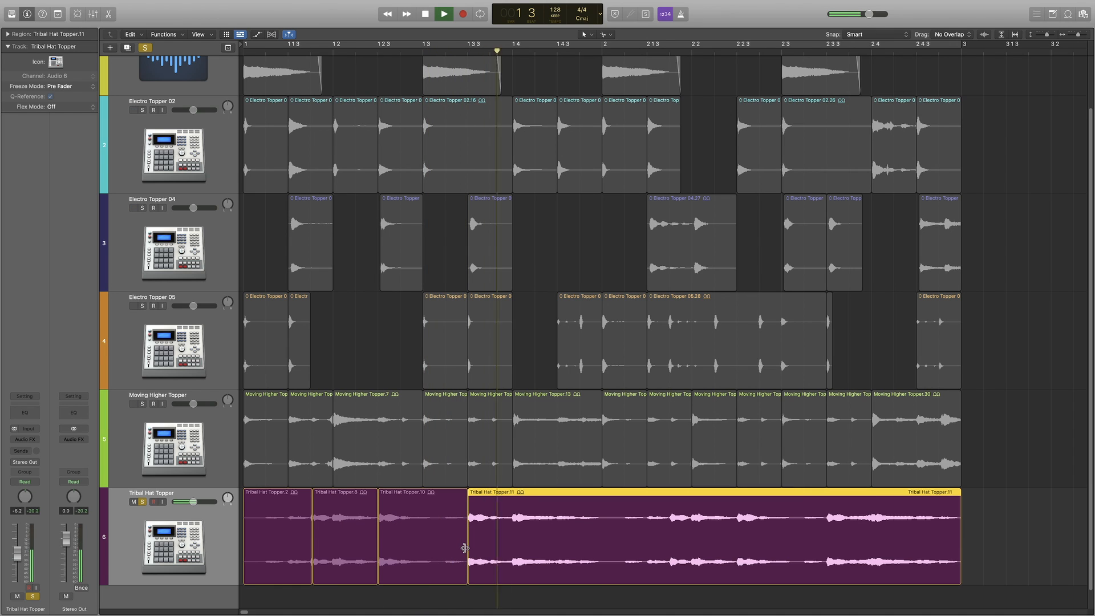
Try splitting the Tribal Hat Topper region at 1 4 and move the playhead back to 1 3 3.
left_click(512, 496)
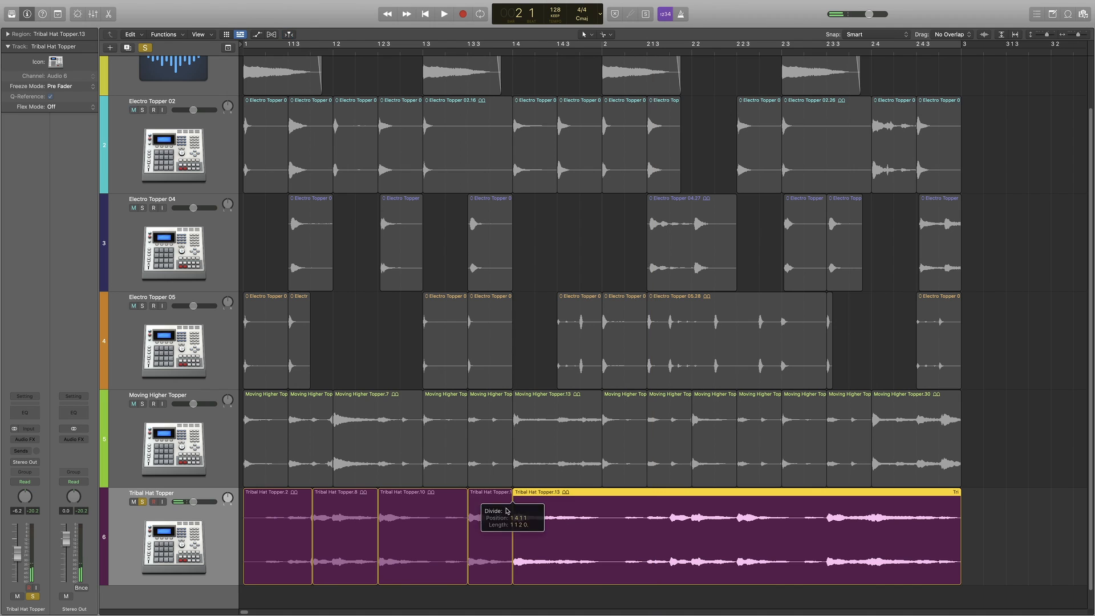
left_click(468, 55)
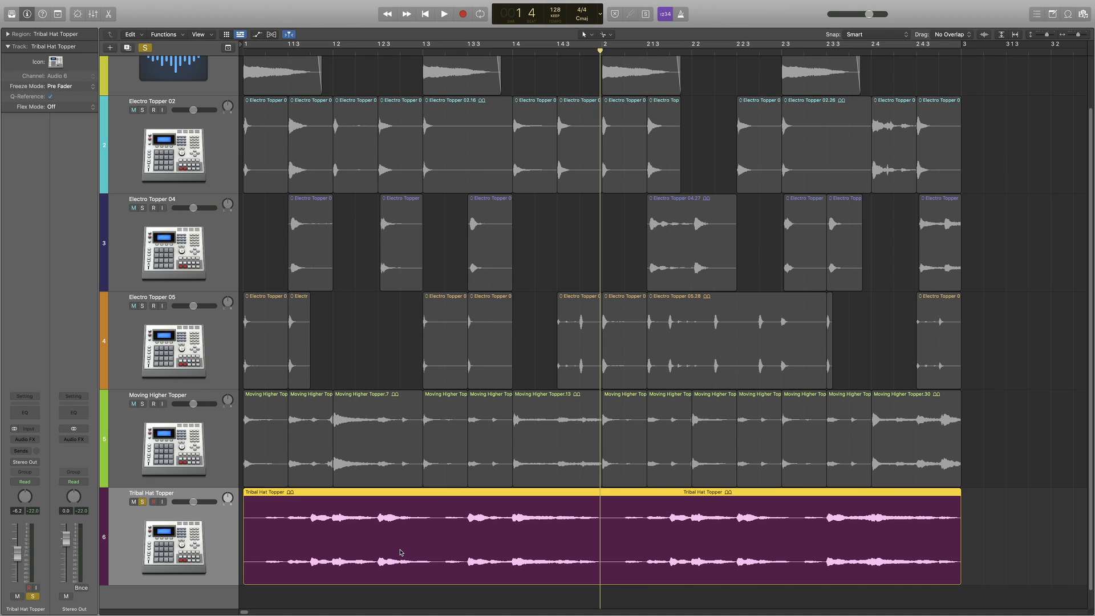
Split the full-length Tribal Hat Topper region once at 1 4 and listen to the rest of the loop.
left_click(513, 498, "super")
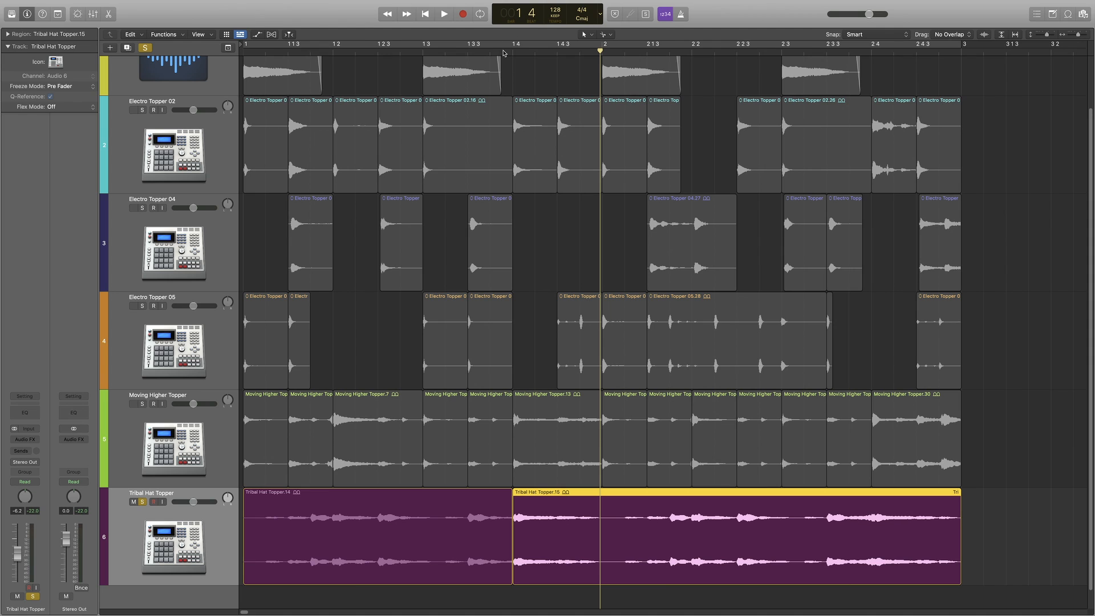
key("space")
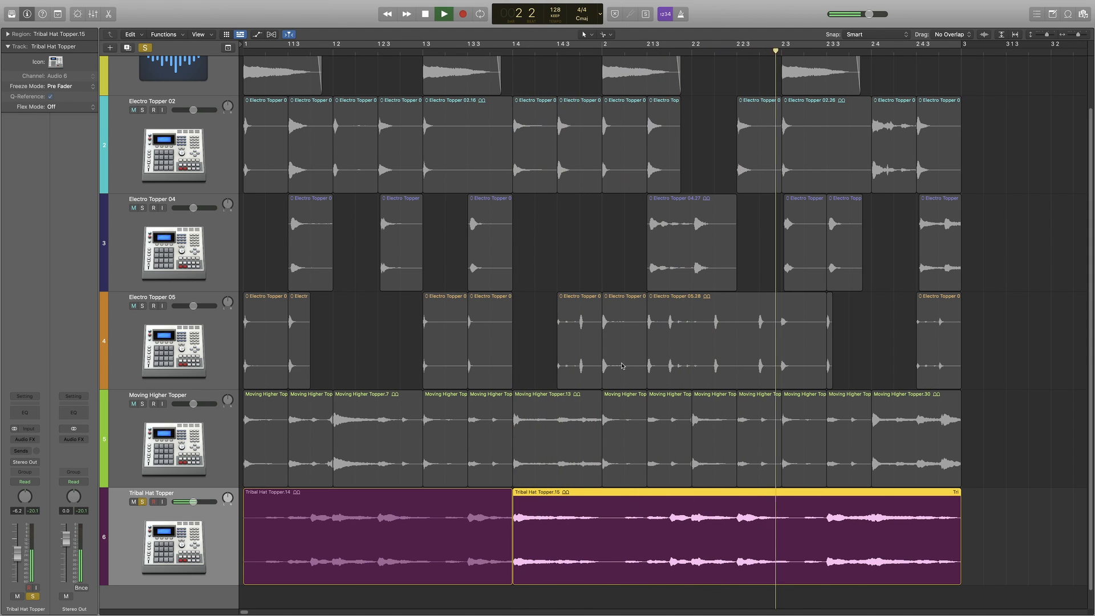
key("space")
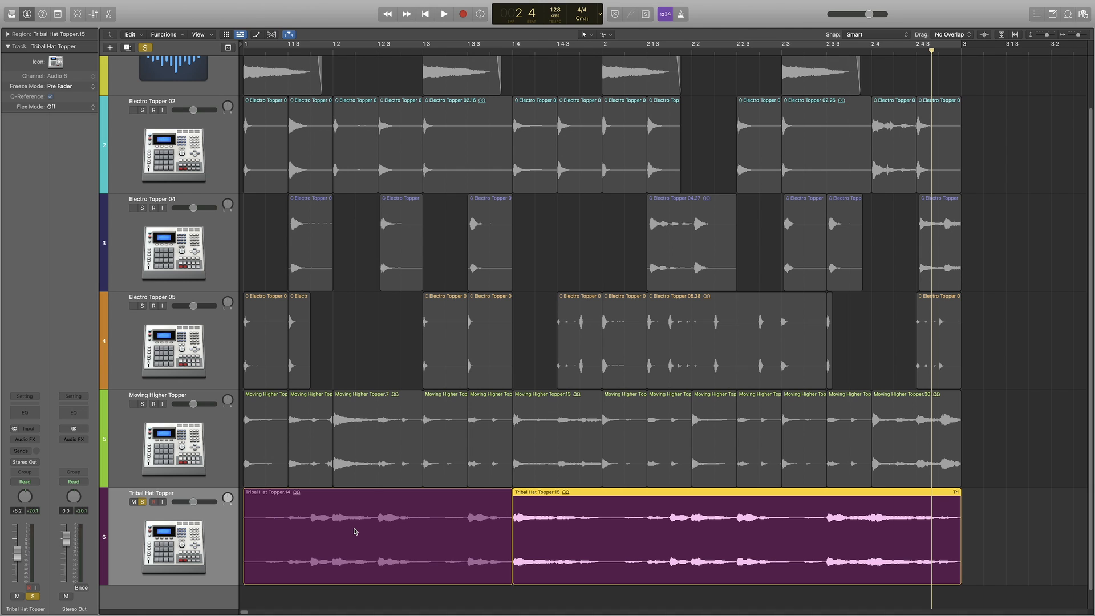
Review the Electro Topper 02 hits across their Hall, Hi Hat, Hi Hat Closed and Filler tracks.
key("super+Up")
key("super+Up")
key("super+Up")
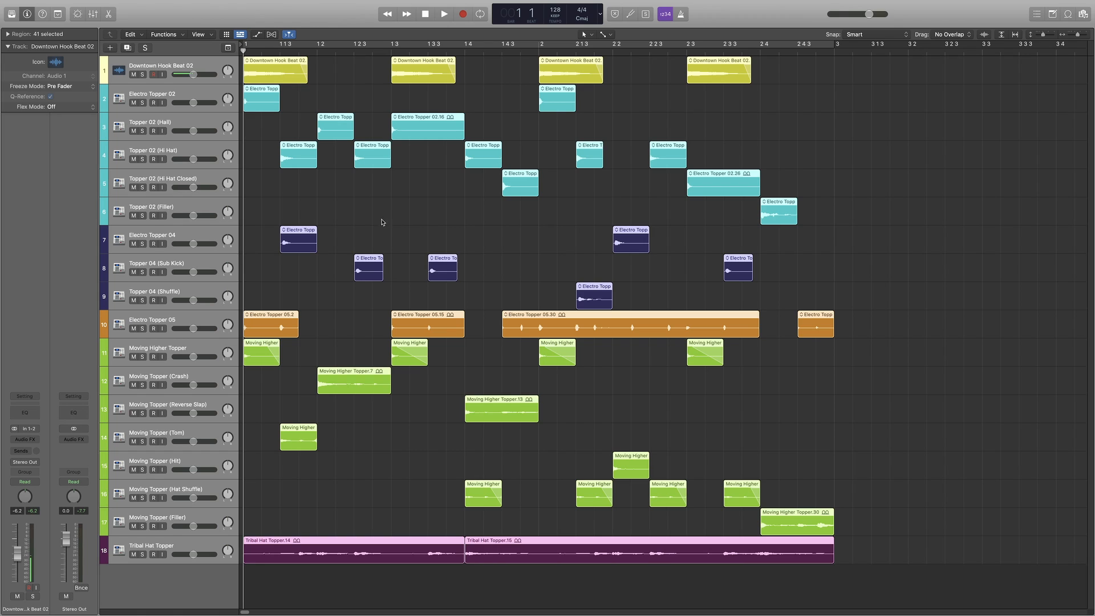
left_click(361, 218)
left_click(177, 92)
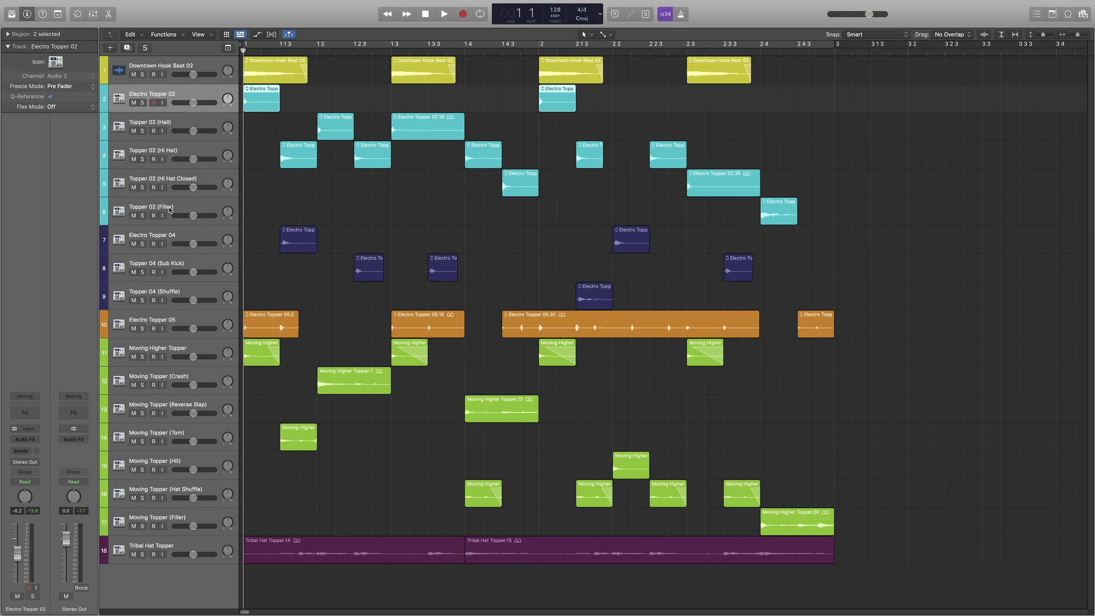
left_click(181, 121)
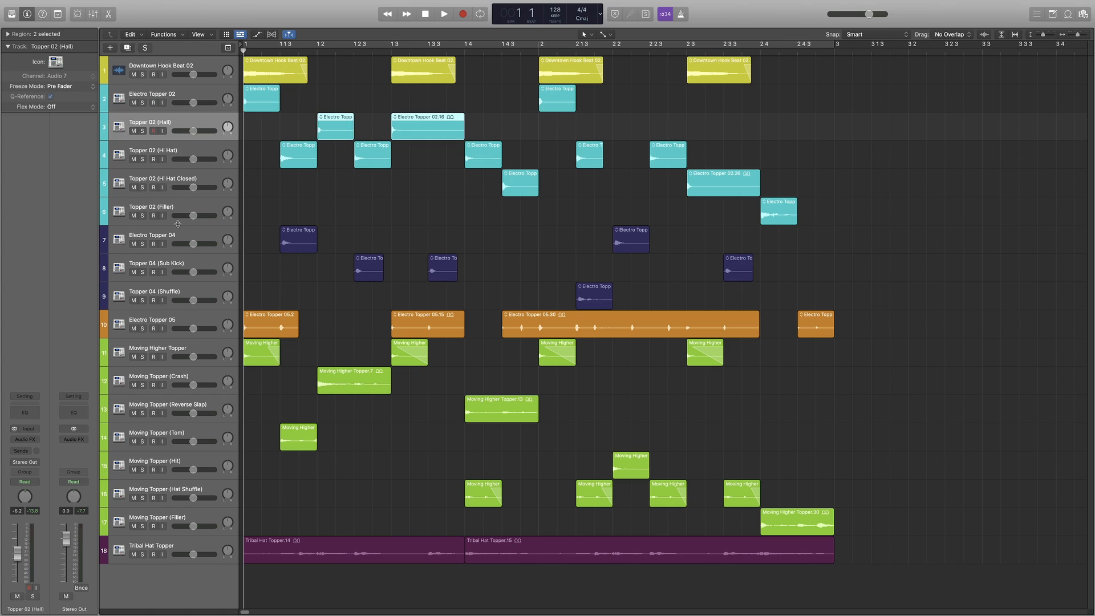
left_click(185, 207, "shift")
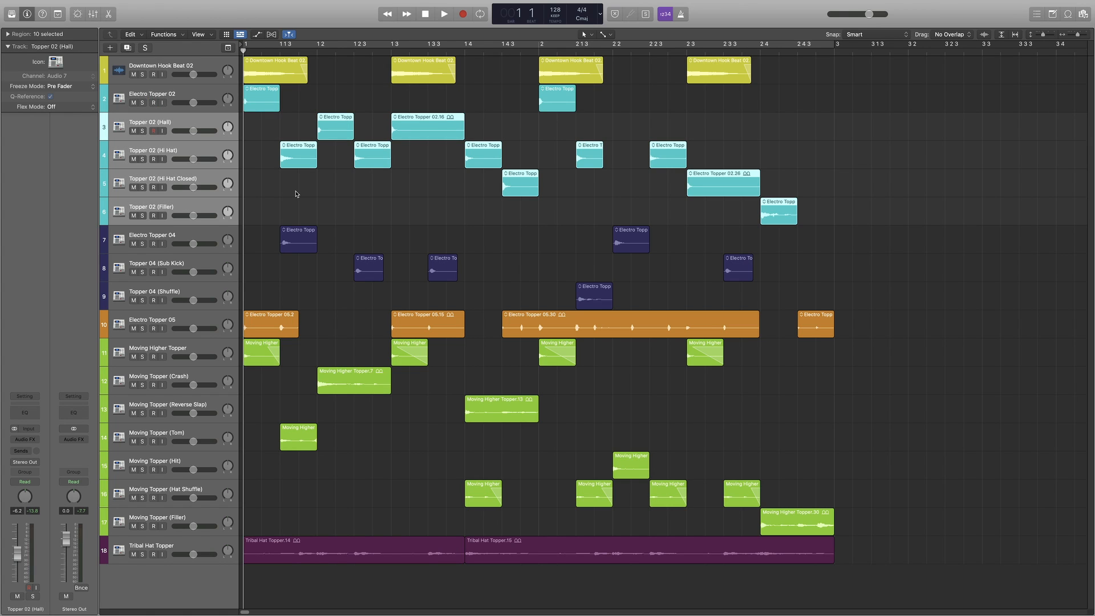
left_click(171, 126)
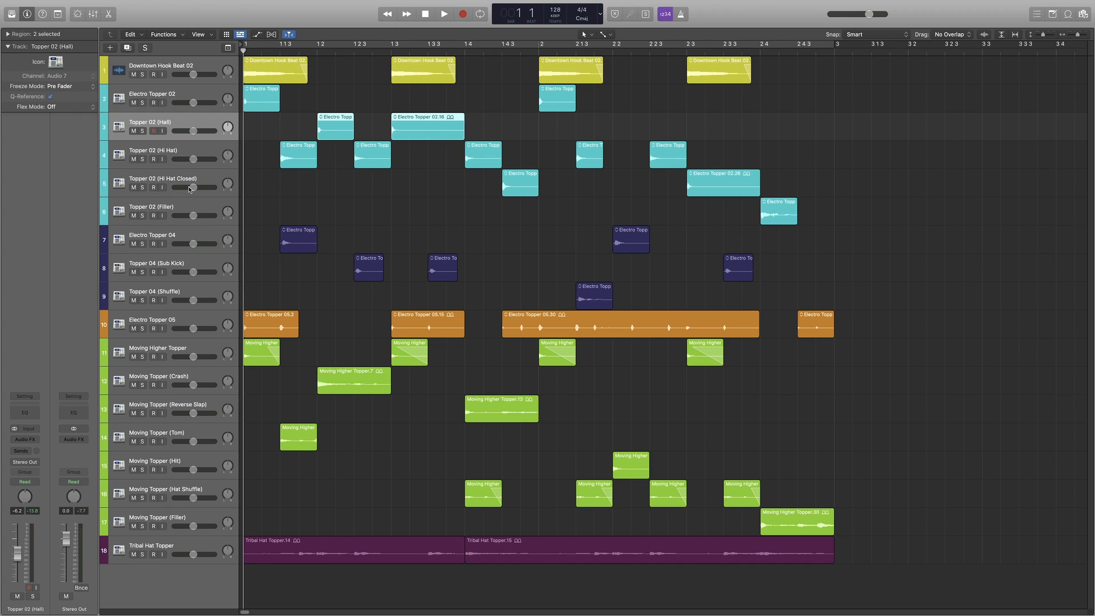
left_click(183, 206)
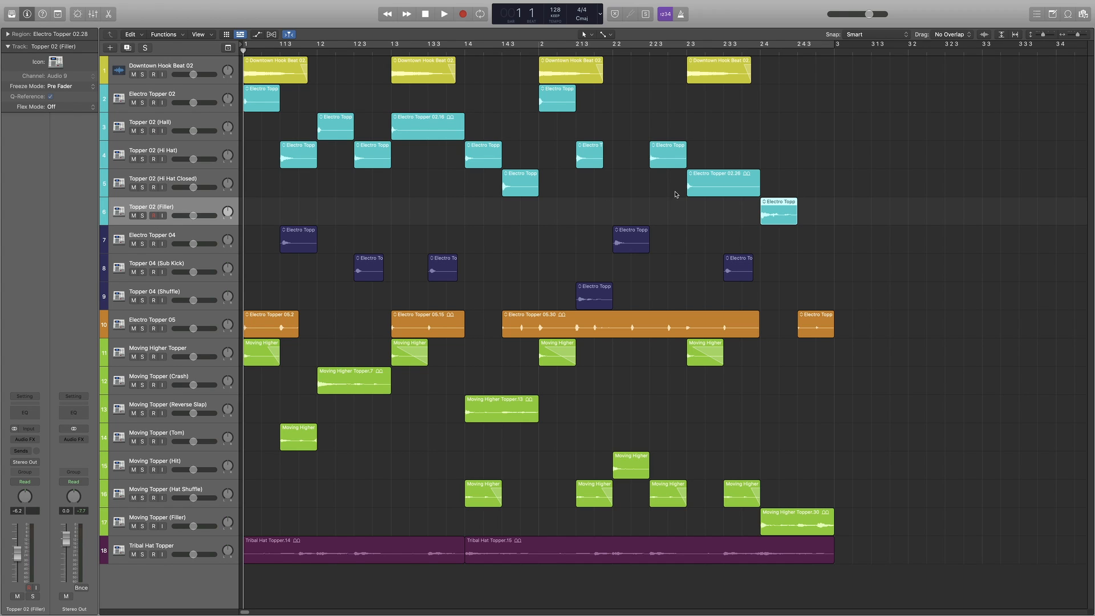
Review the regions on the Electro Topper 04, Sub Kick and Shuffle tracks, and on Electro Topper 05.
left_click(205, 243)
left_click(198, 261)
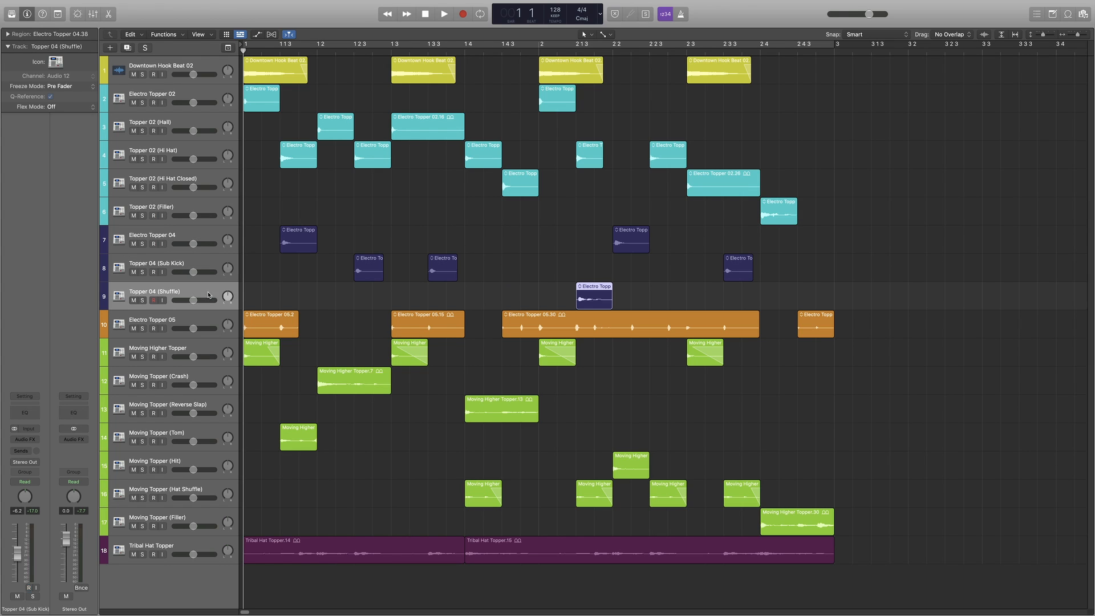
key("Down")
left_click(235, 326)
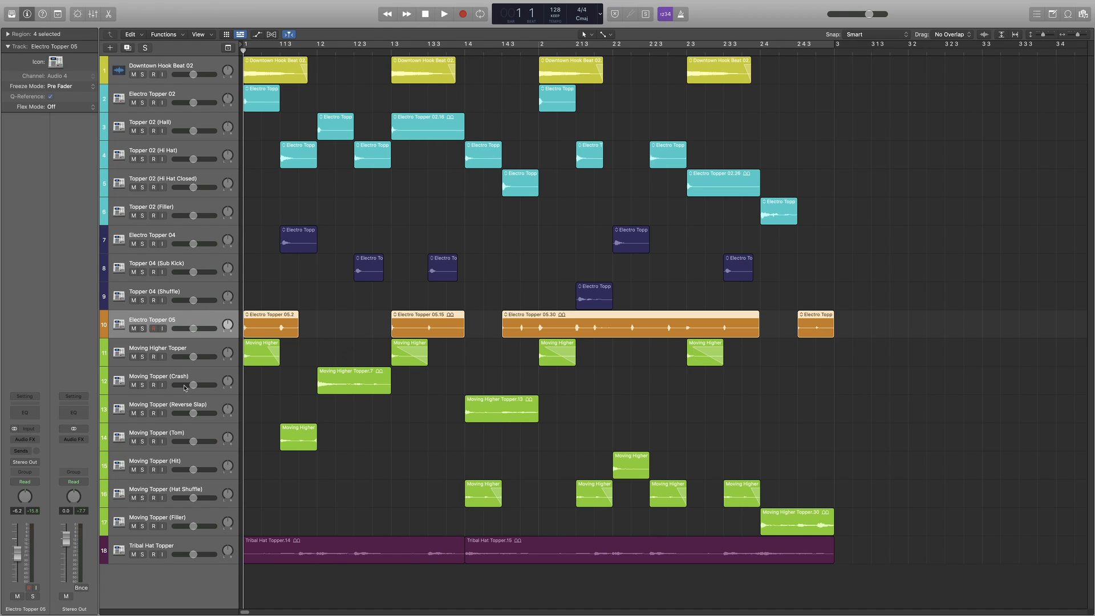
Review the Moving Higher Topper tracks, including Crash, Reverse Slap, Tom, Hit, Hat Shuffle and Filler, and clear the region selection.
left_click(180, 359)
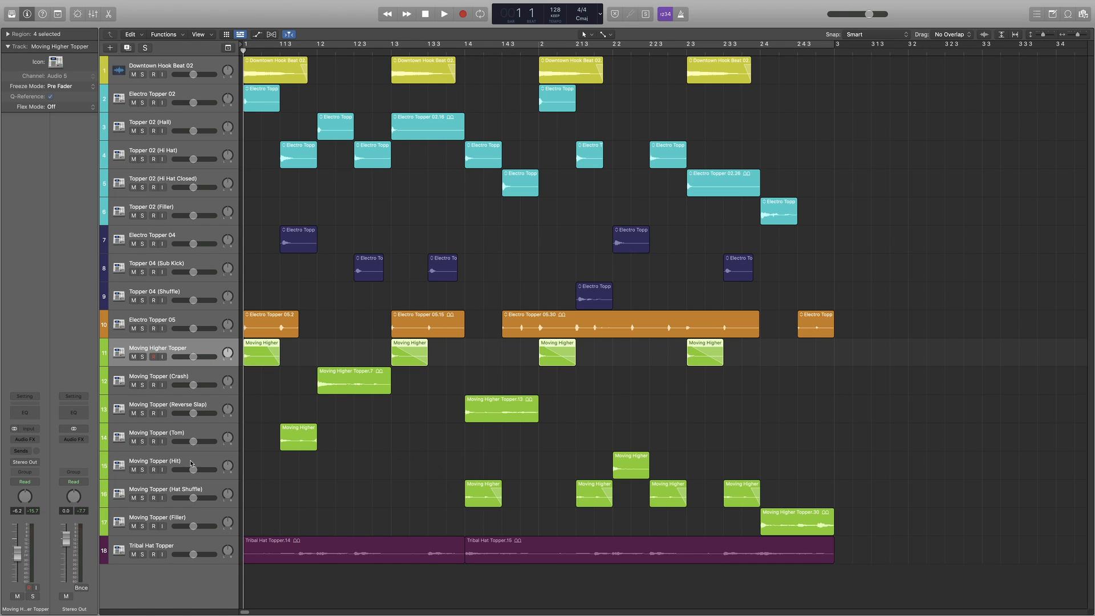
left_click(197, 519)
left_click(186, 345, "shift")
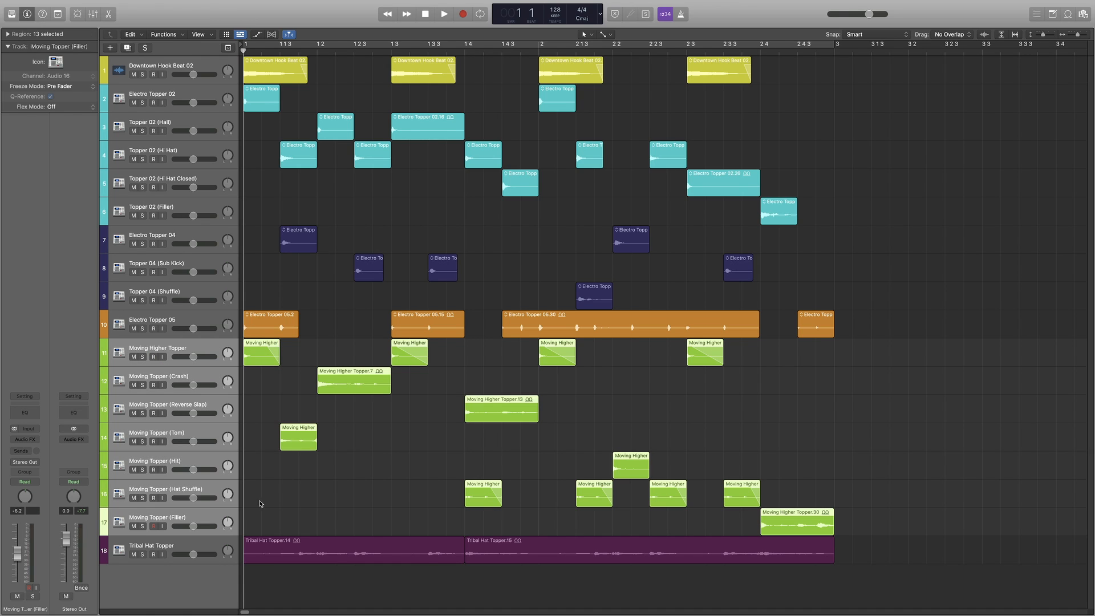
left_click(180, 408)
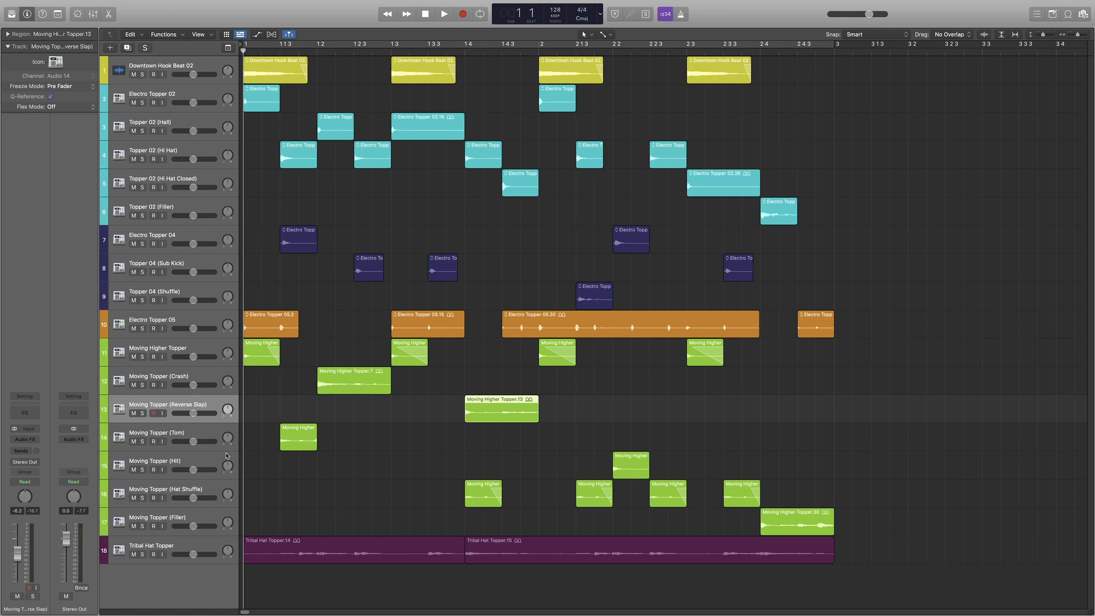
left_click(175, 435)
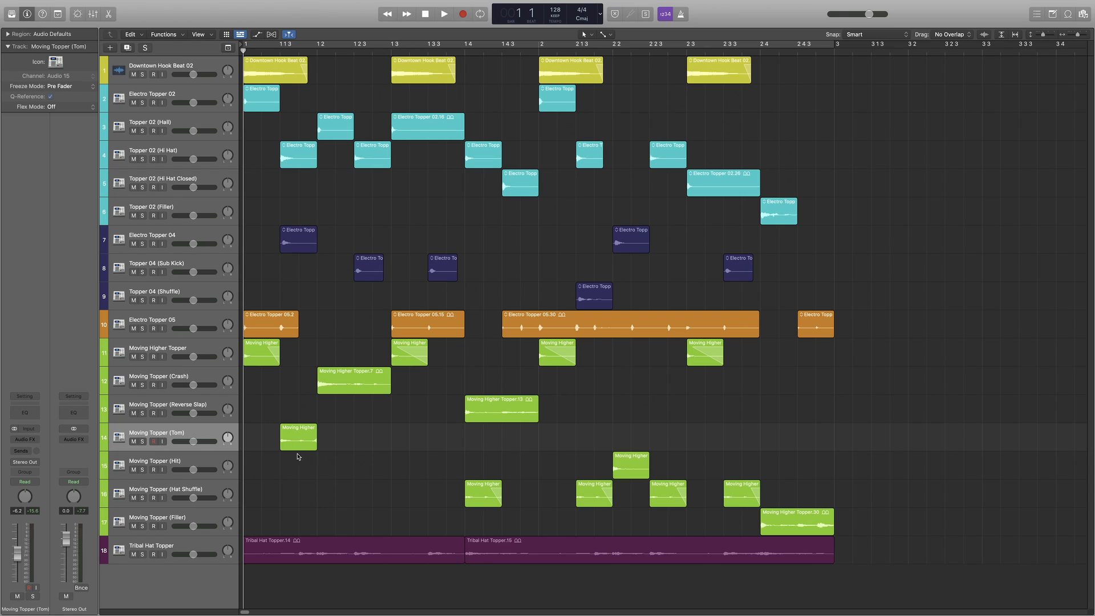
left_click(191, 462)
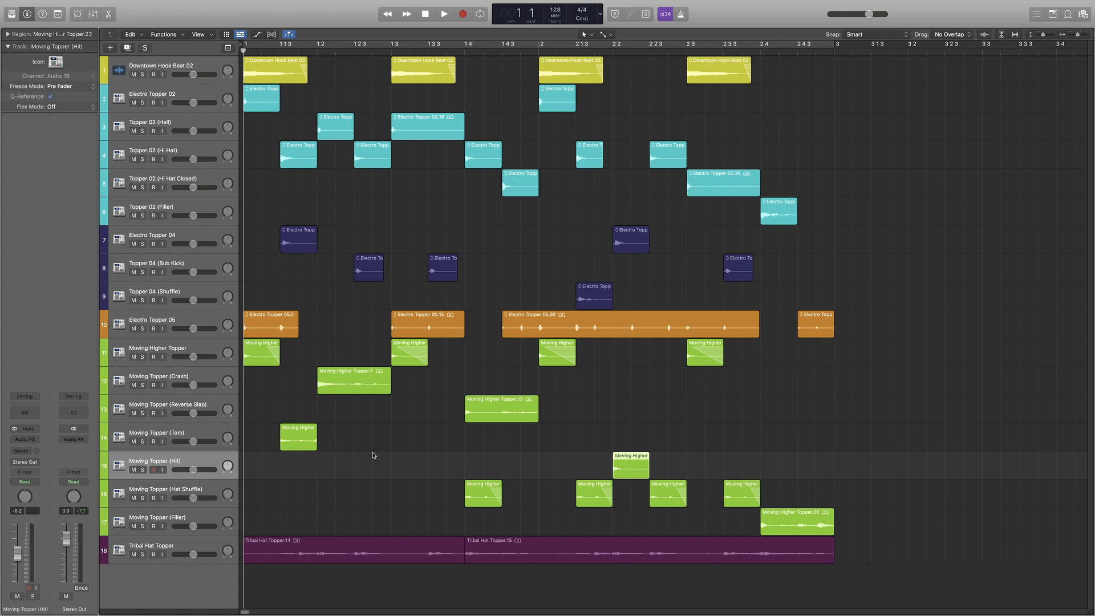
left_click(208, 490)
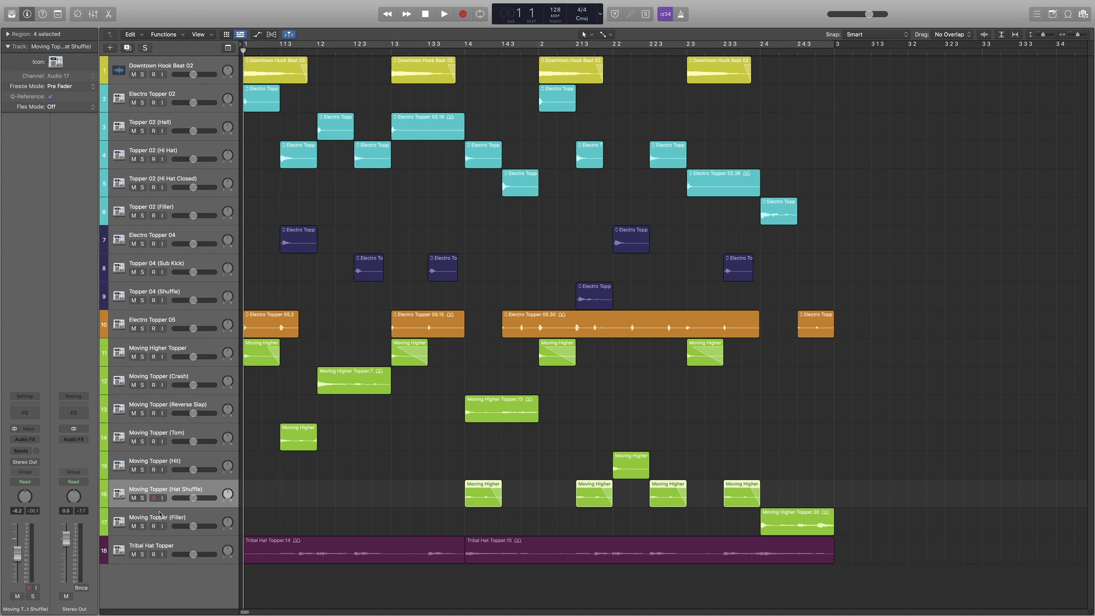
left_click(186, 519)
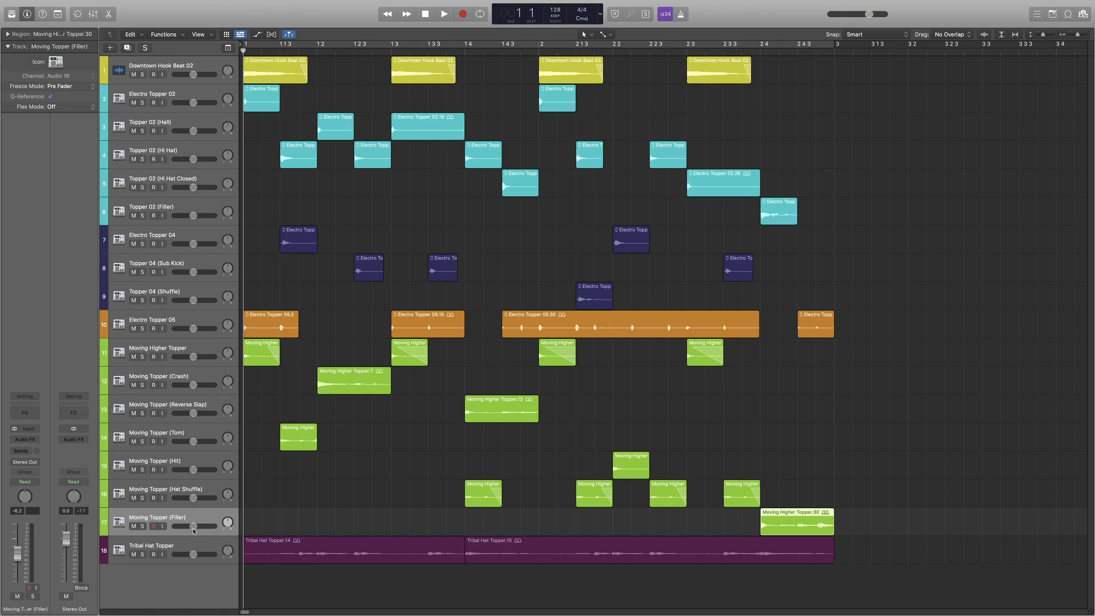
left_click(270, 529)
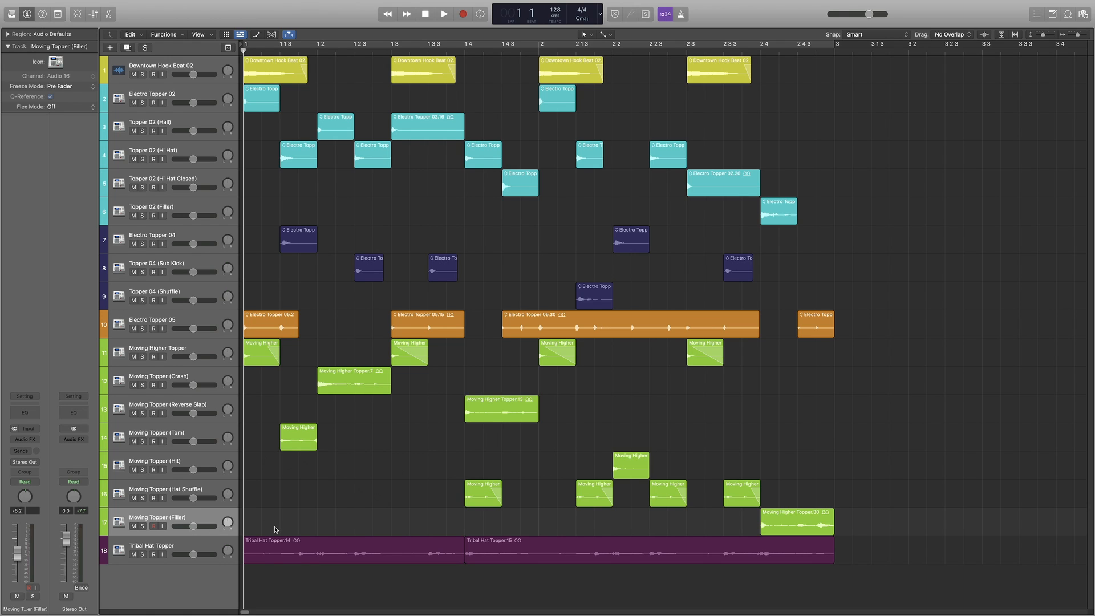
Select the Tribal Hat Topper track and play the full two-bar arrangement in cycle mode.
left_click(224, 545)
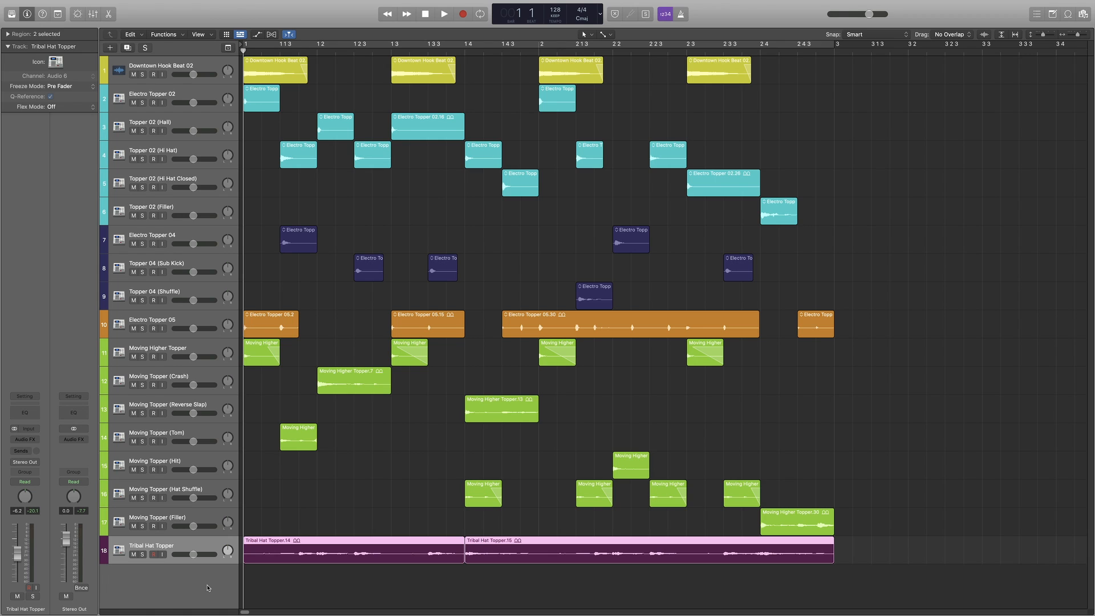
key("space")
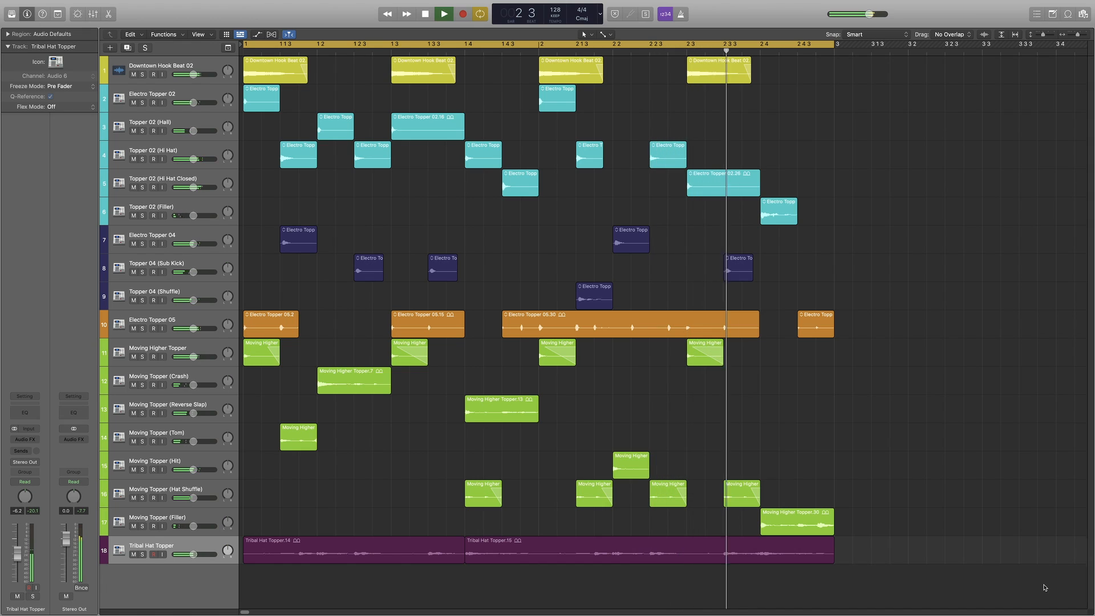
key("space")
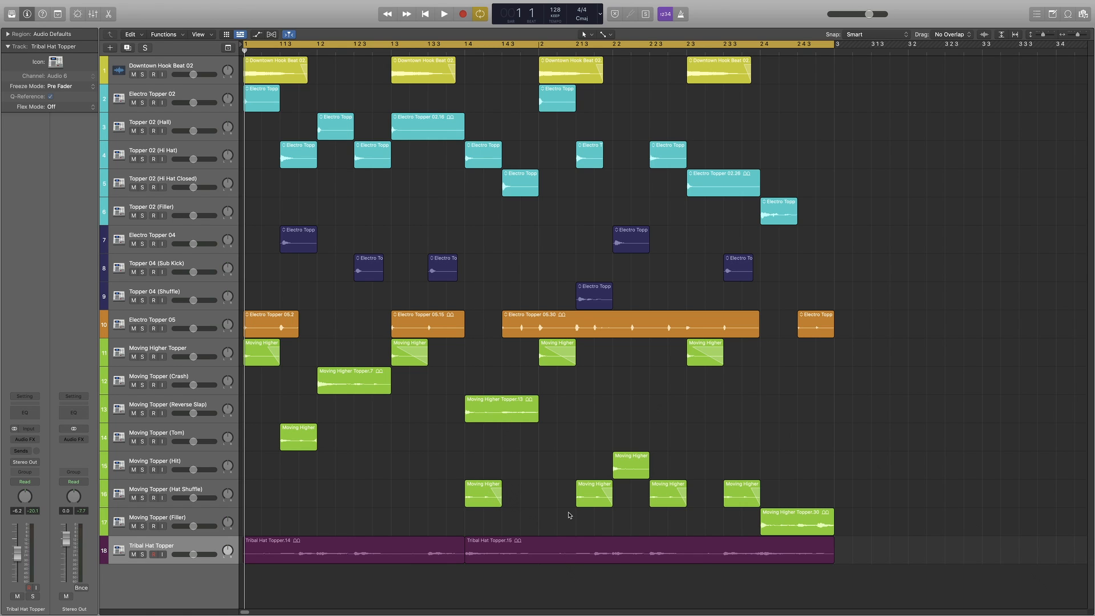
Compare the Tribal Hat Topper waveform with the tracks above it by placing the playhead at 1 4 and at 2 2.
key("super+Right")
key("super+Down")
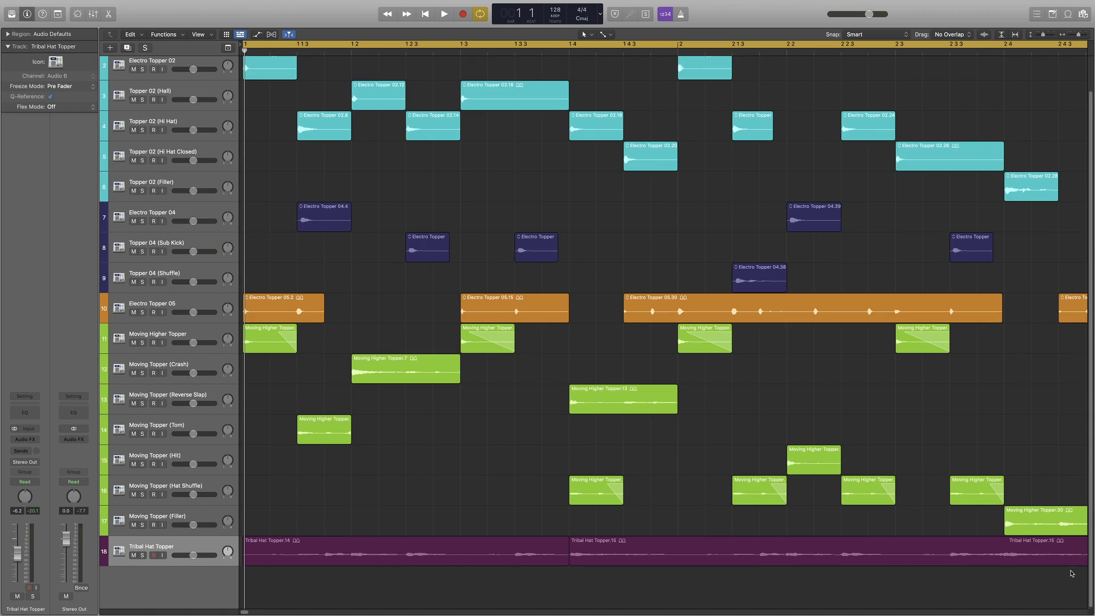
key("super+Down")
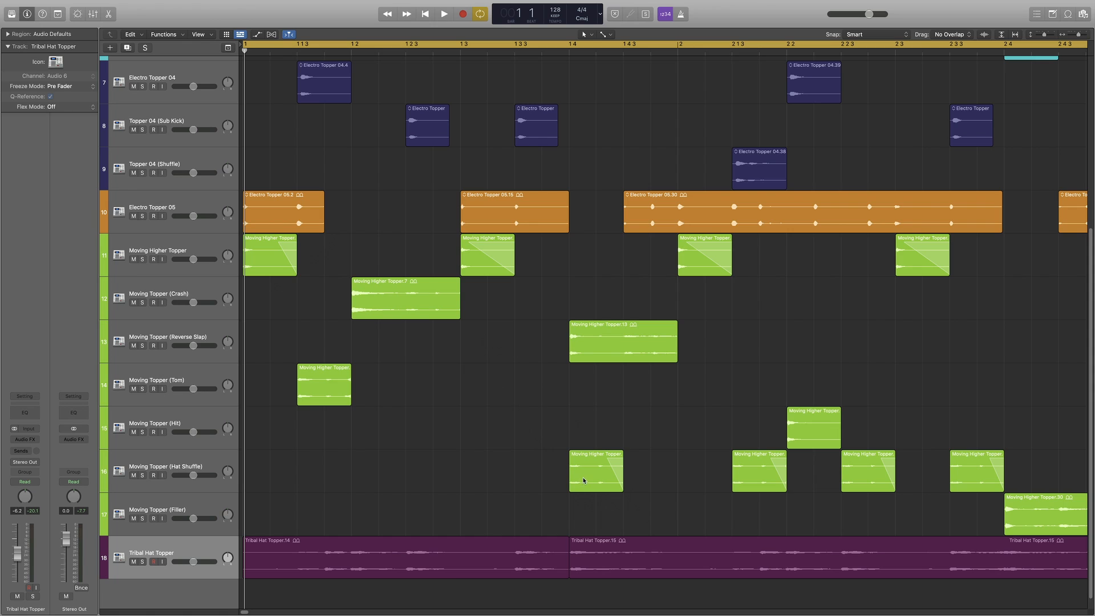
left_click(572, 50)
left_click(787, 50)
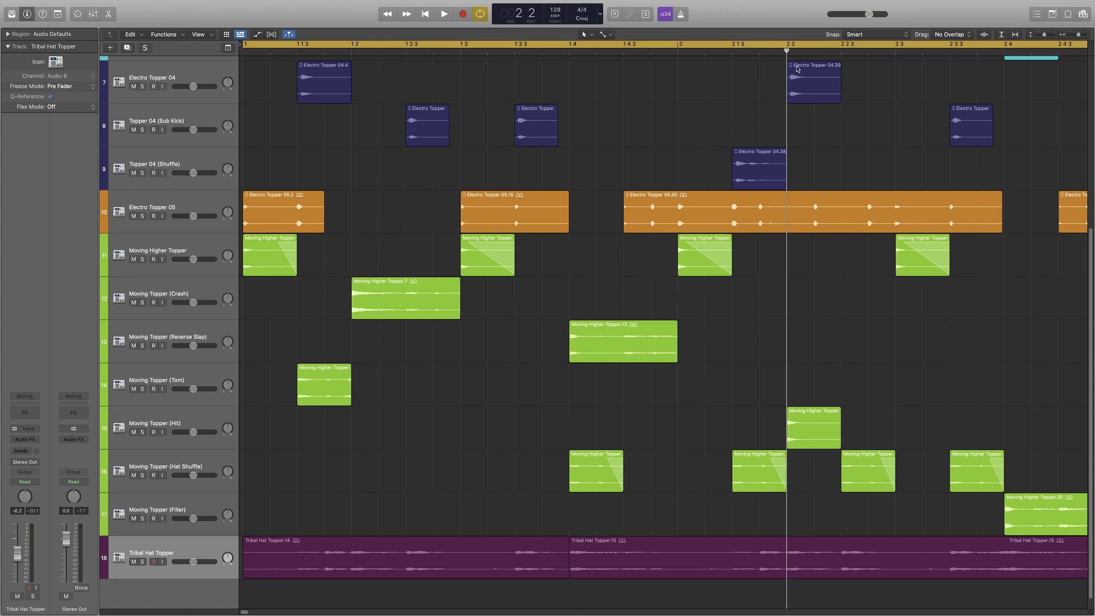